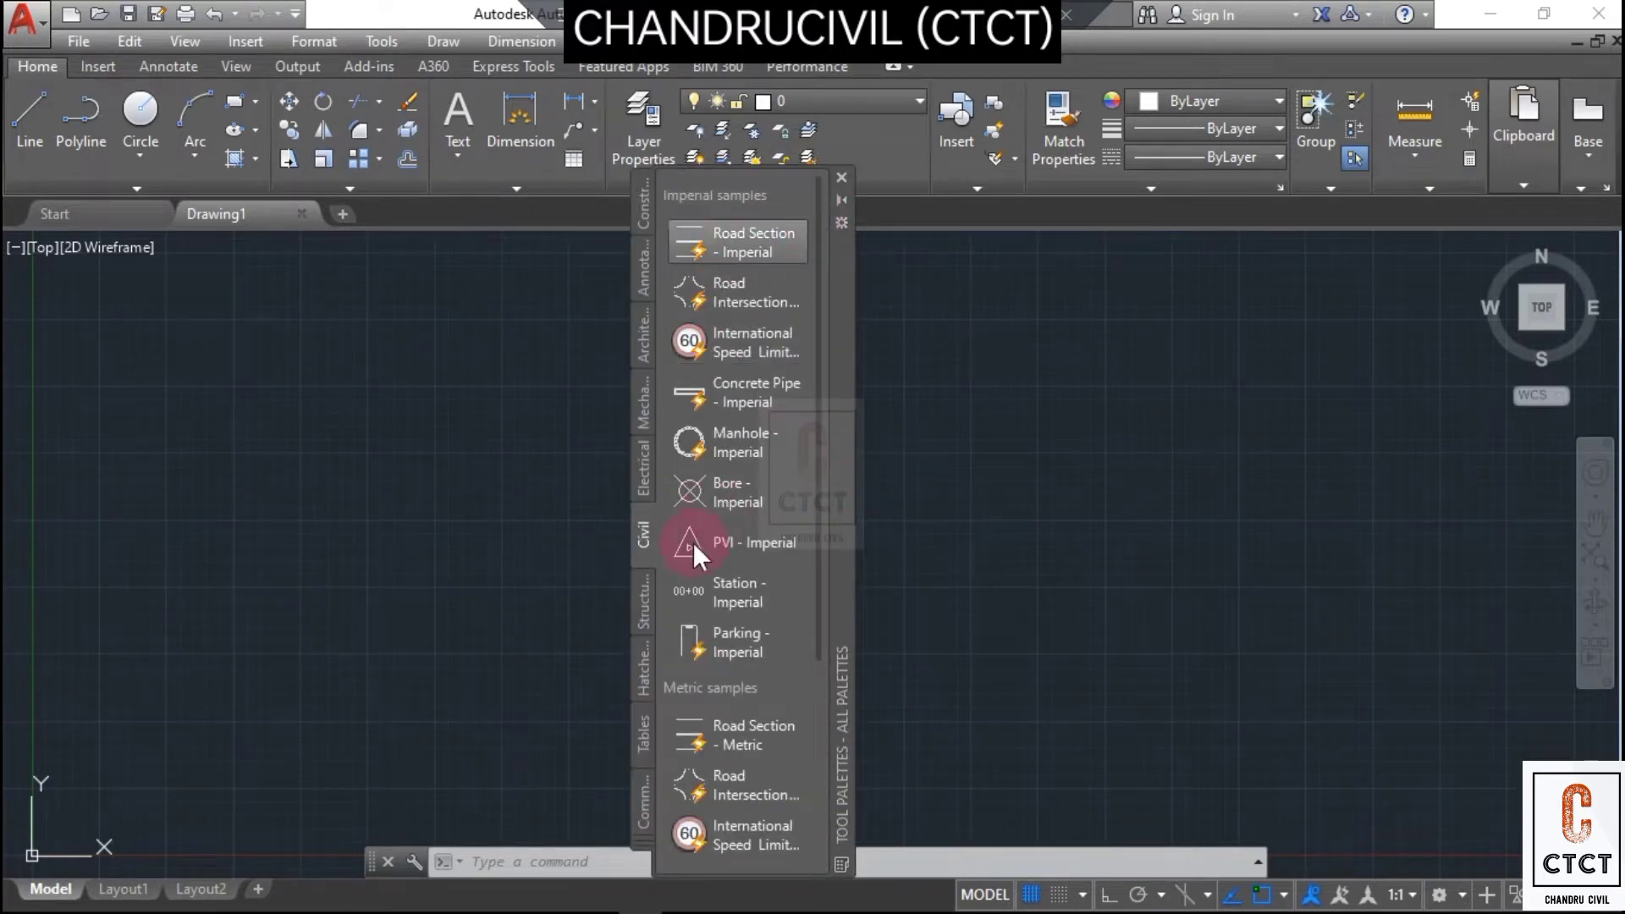
# - Close the tool palettes and open DesignCenter as a floating window over the drawing area
pyautogui.click(841, 177)
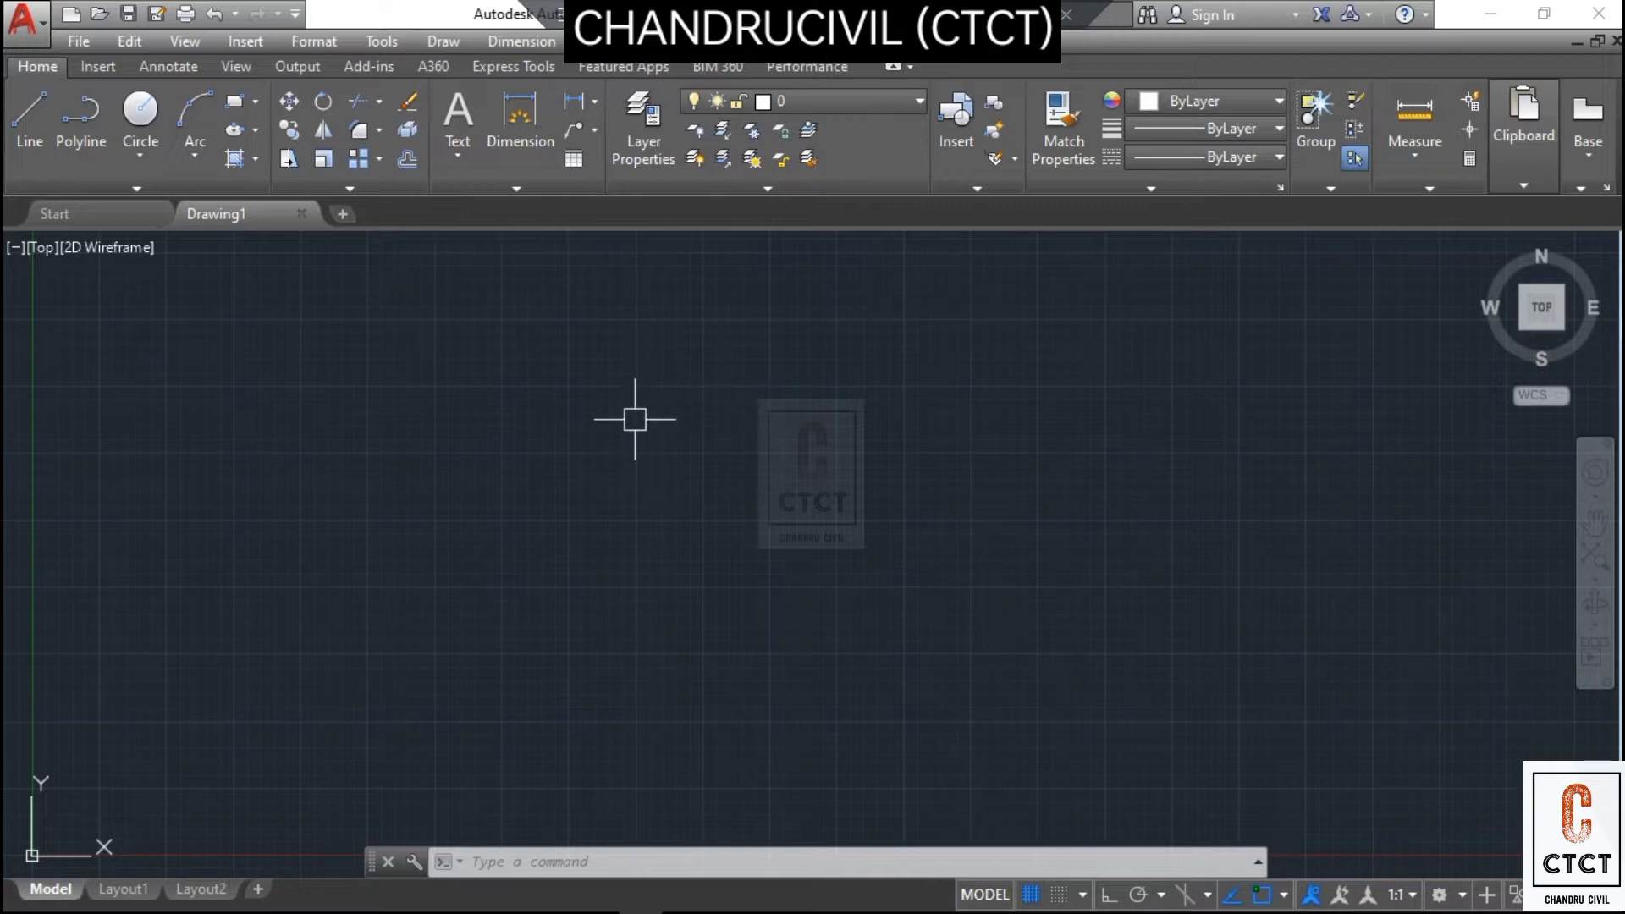
pyautogui.hotkey('ctrl', '2')
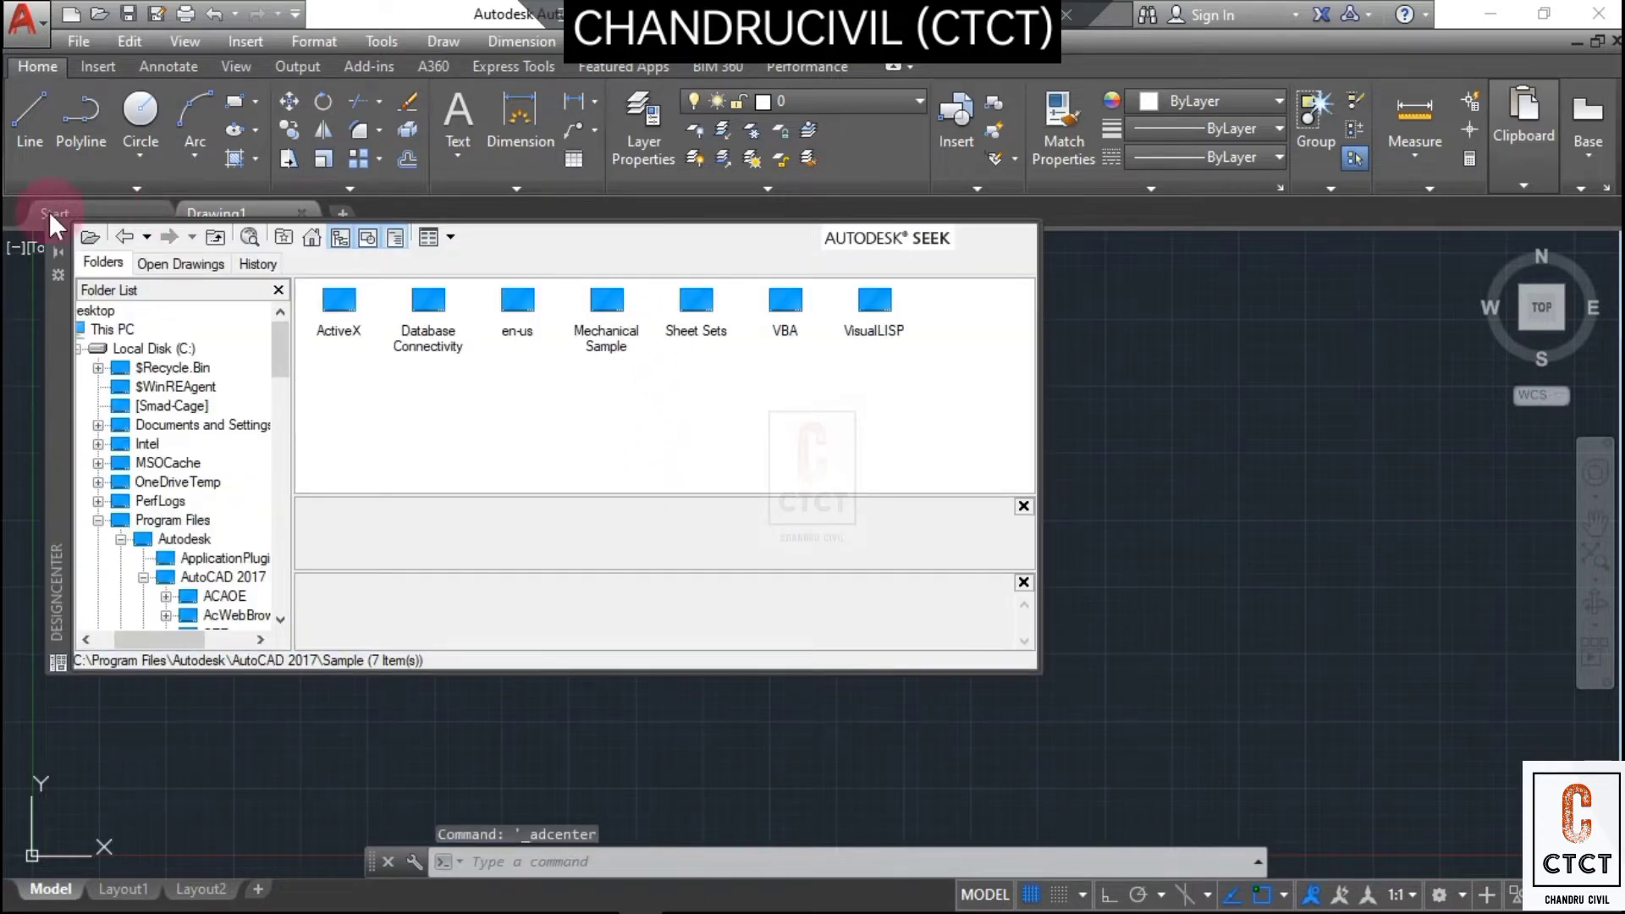
pyautogui.doubleClick(59, 312)
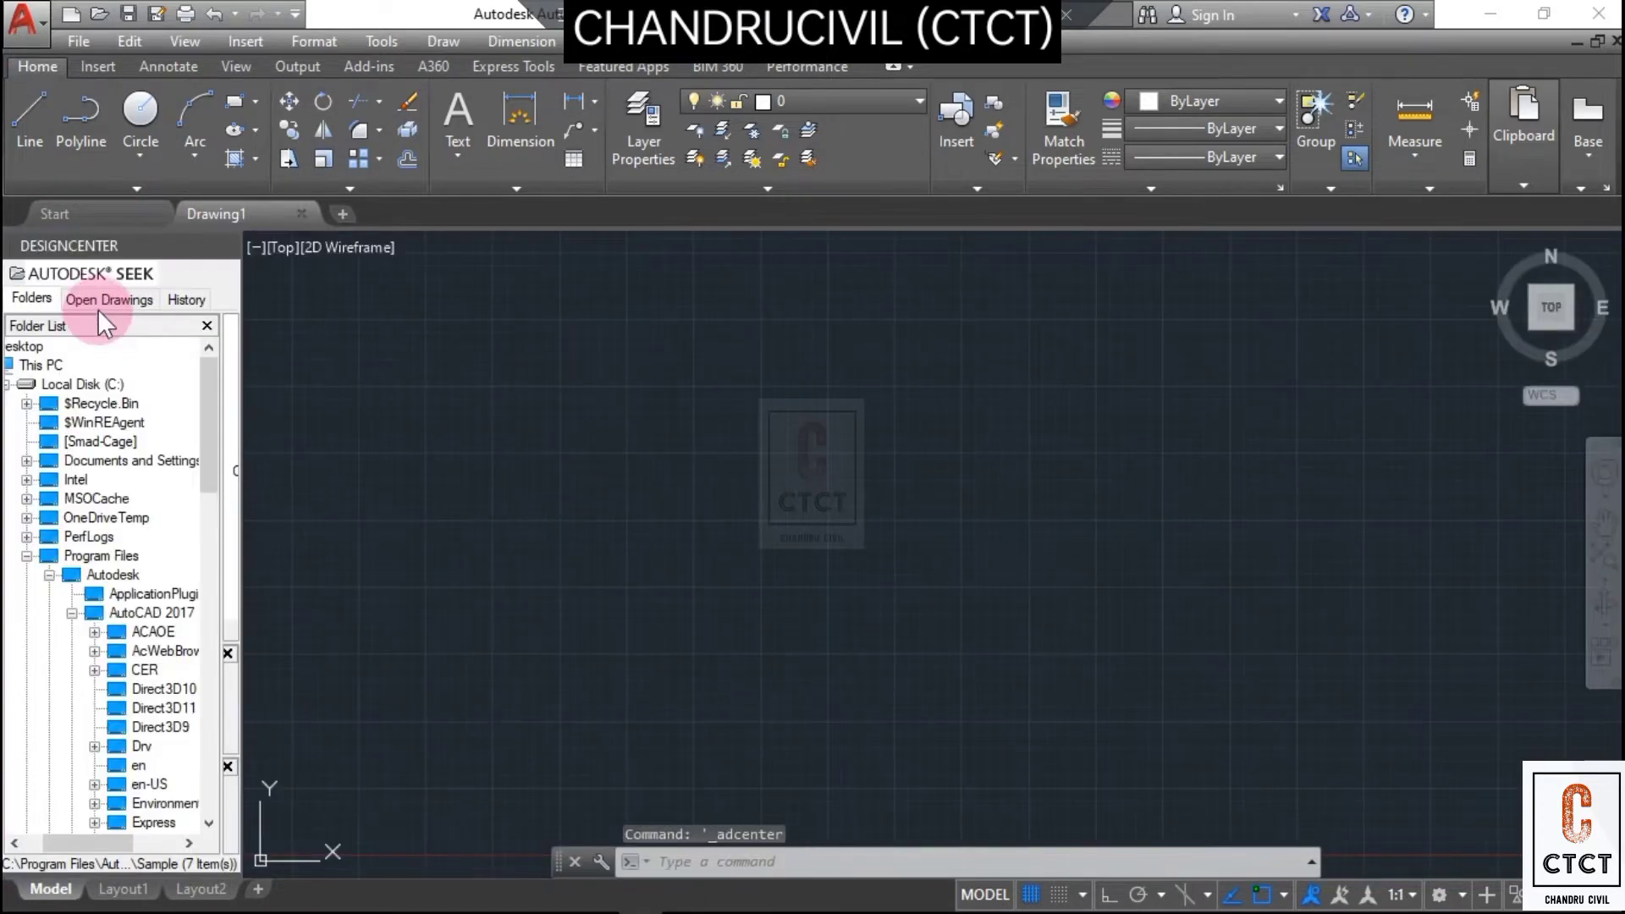
pyautogui.moveTo(83, 248); pyautogui.dragTo(567, 294)
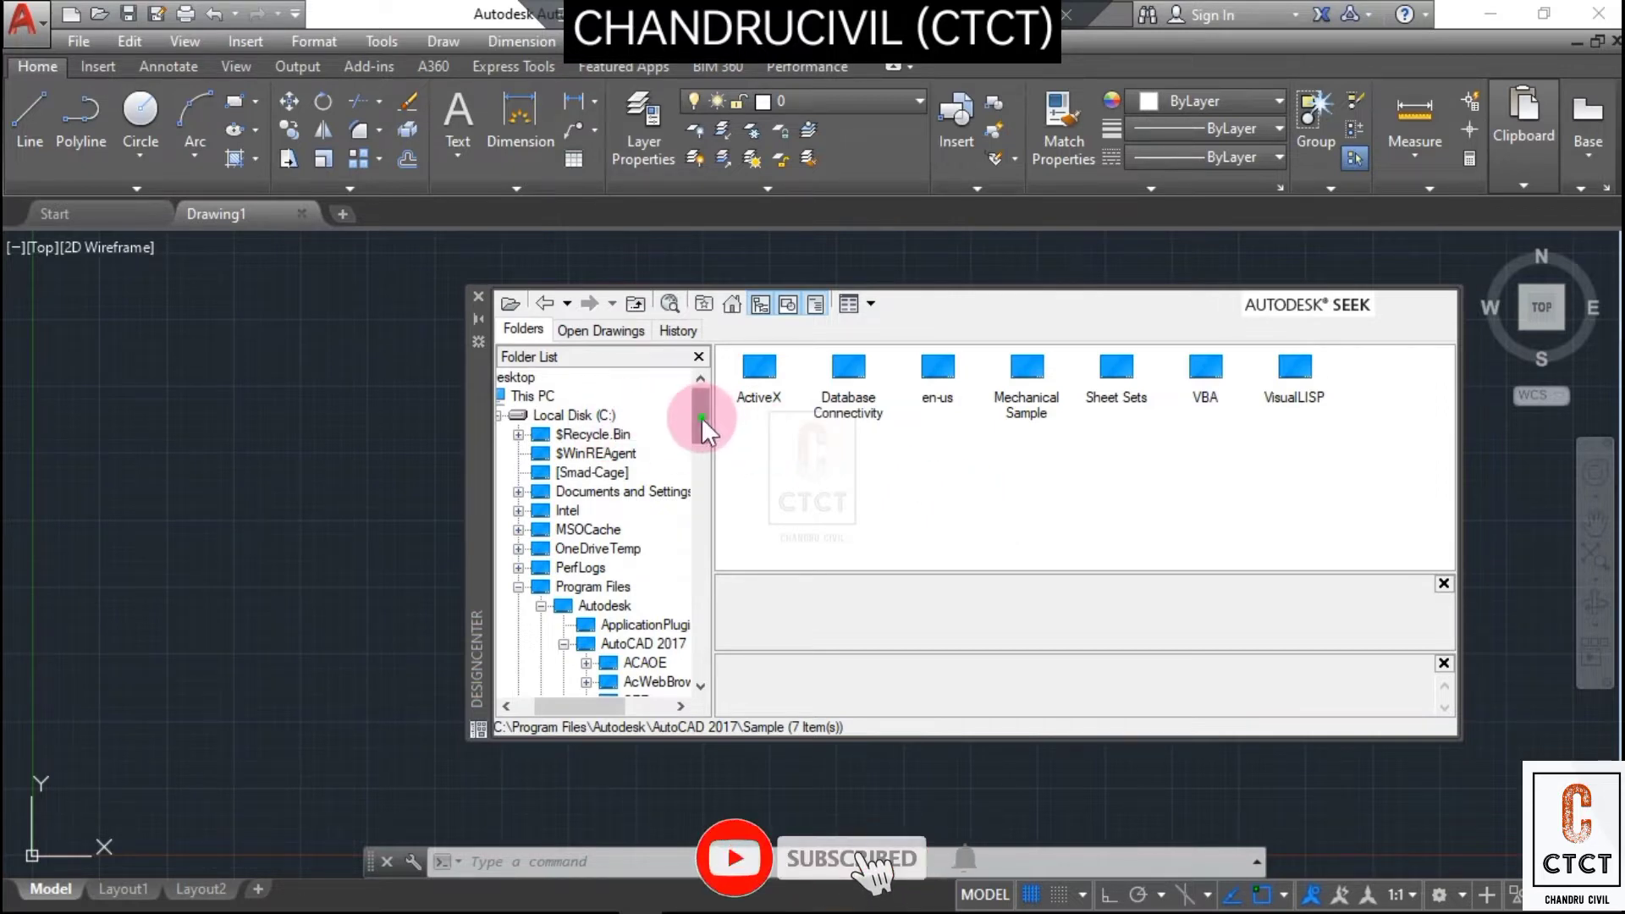
pyautogui.moveTo(701, 418); pyautogui.dragTo(698, 561)
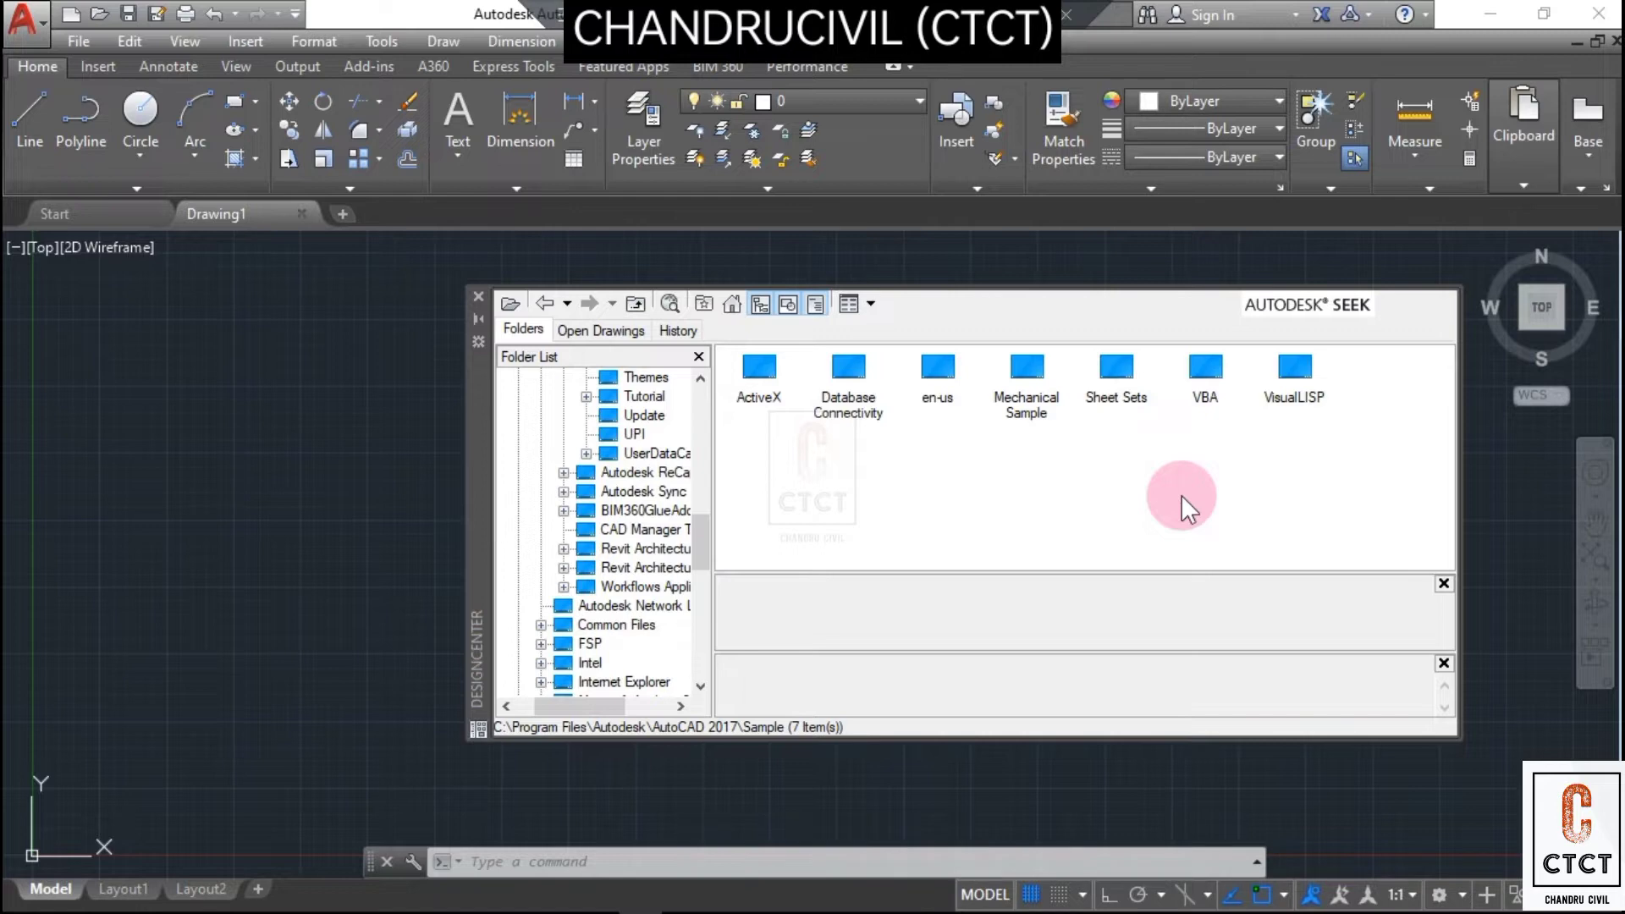
# - Start loading a drawing into DesignCenter and browse to C:\Program Files\Autodesk\AutoCAD 2017
pyautogui.click(511, 303)
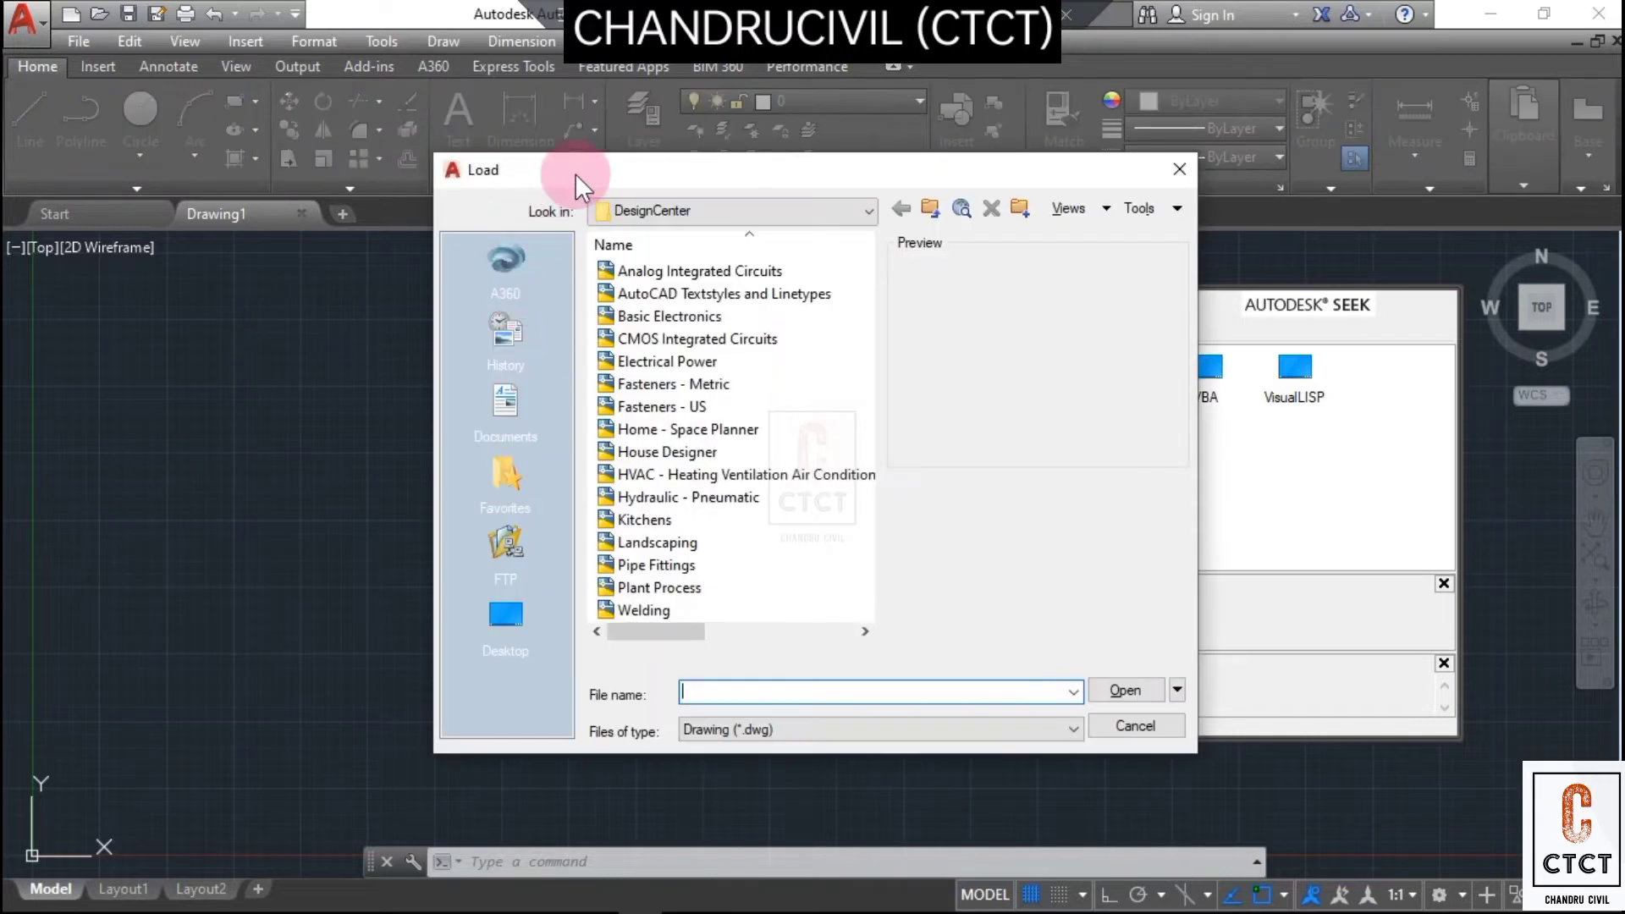
pyautogui.click(637, 207)
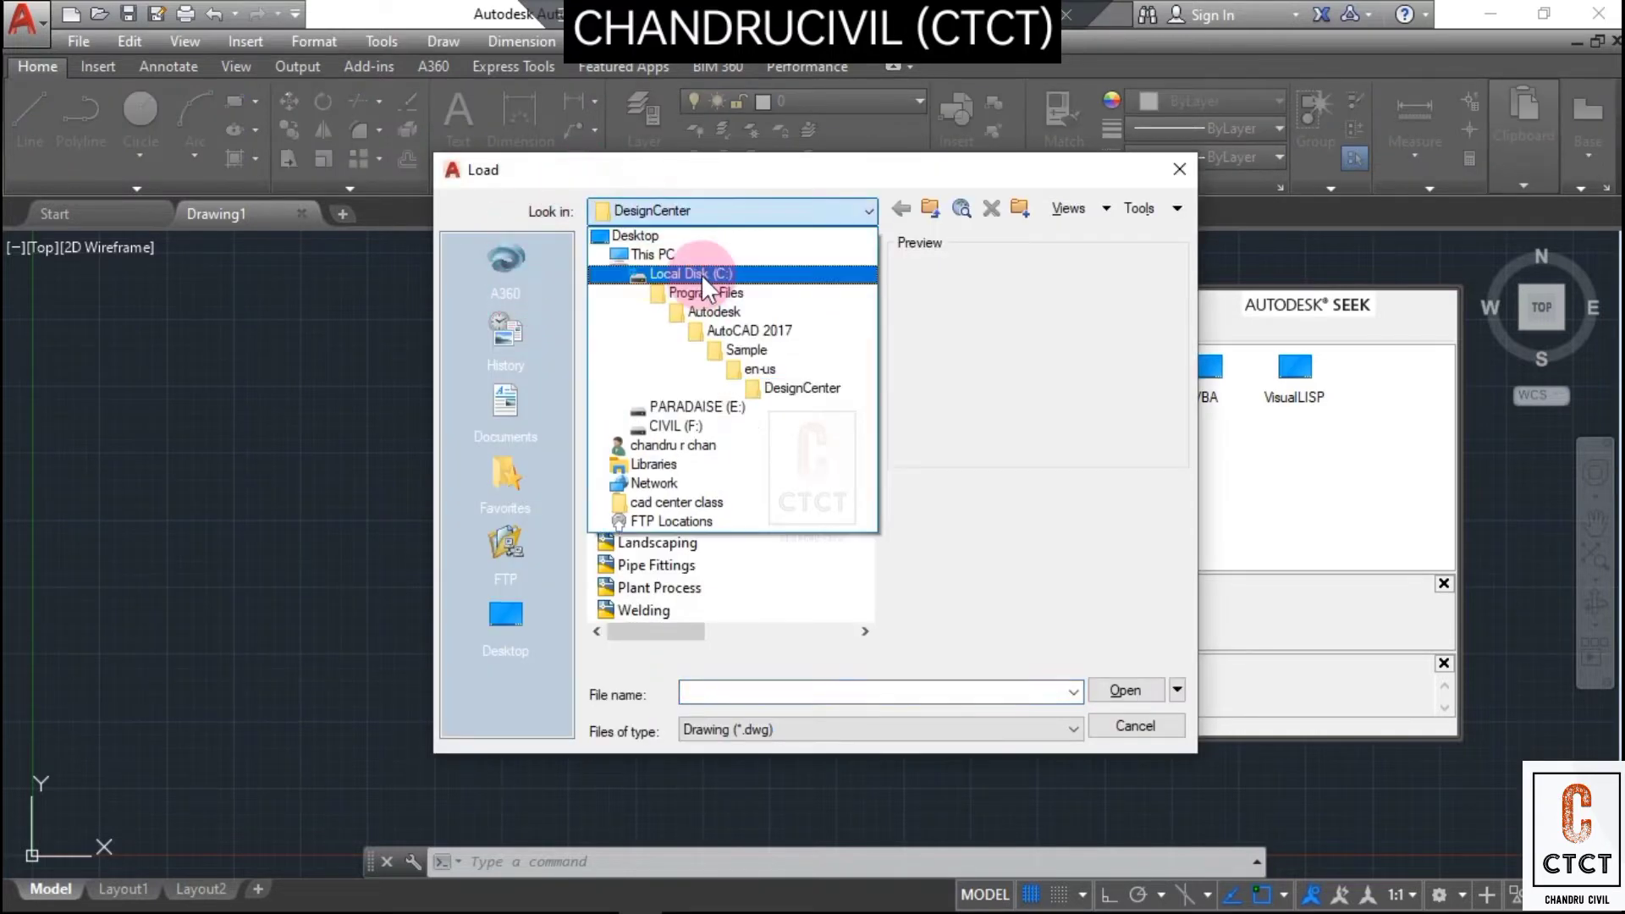
pyautogui.click(701, 274)
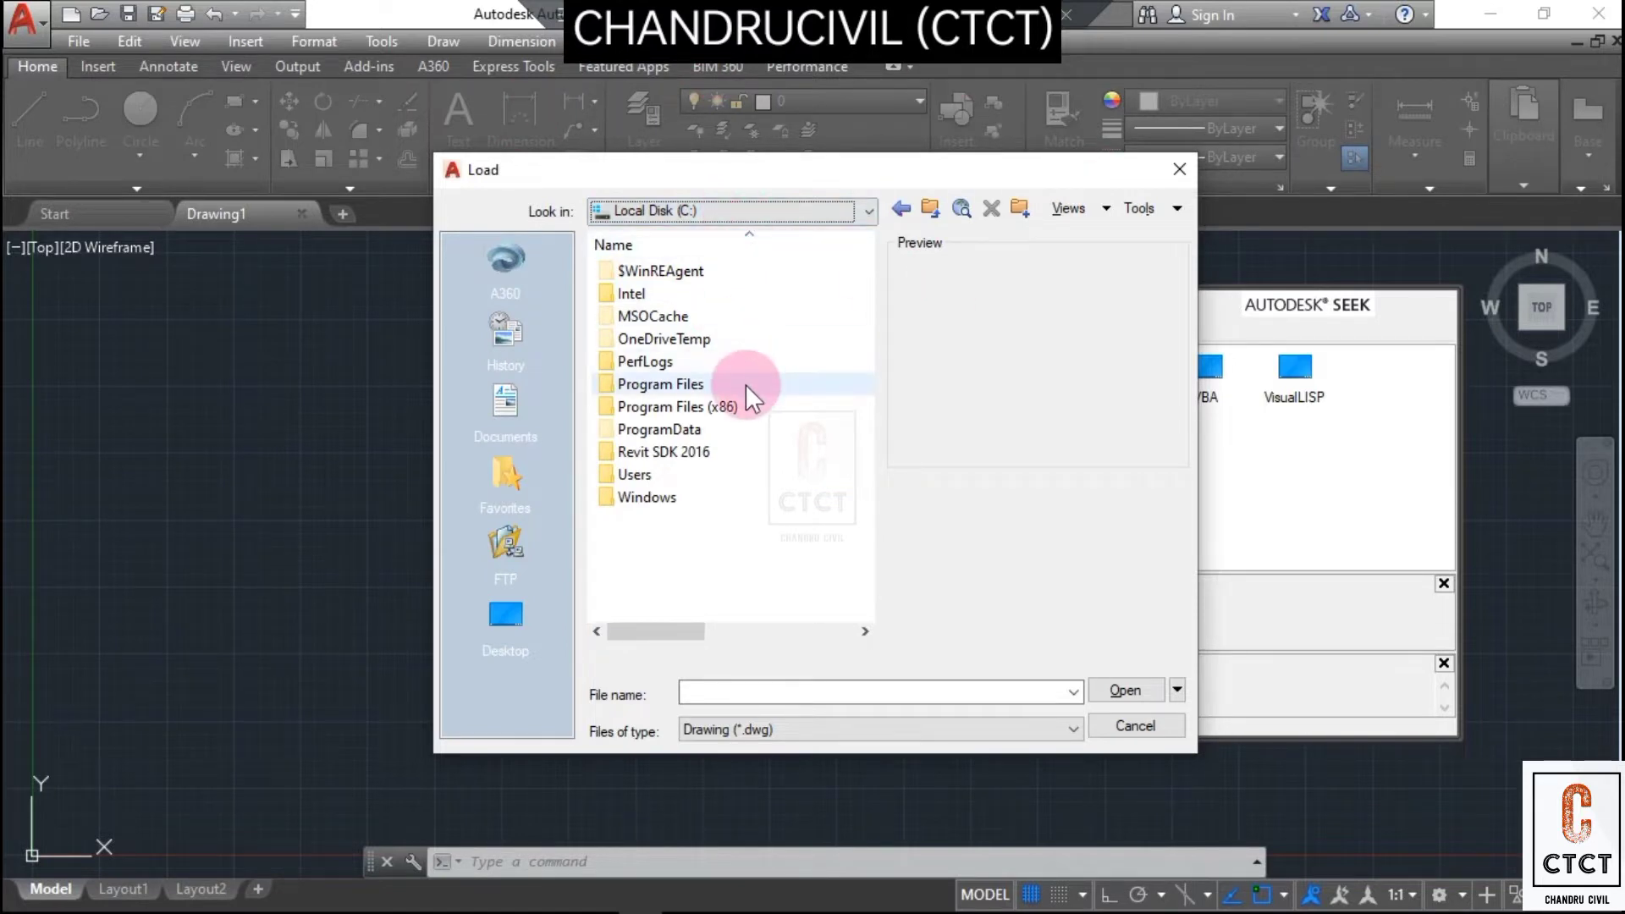
pyautogui.doubleClick(720, 384)
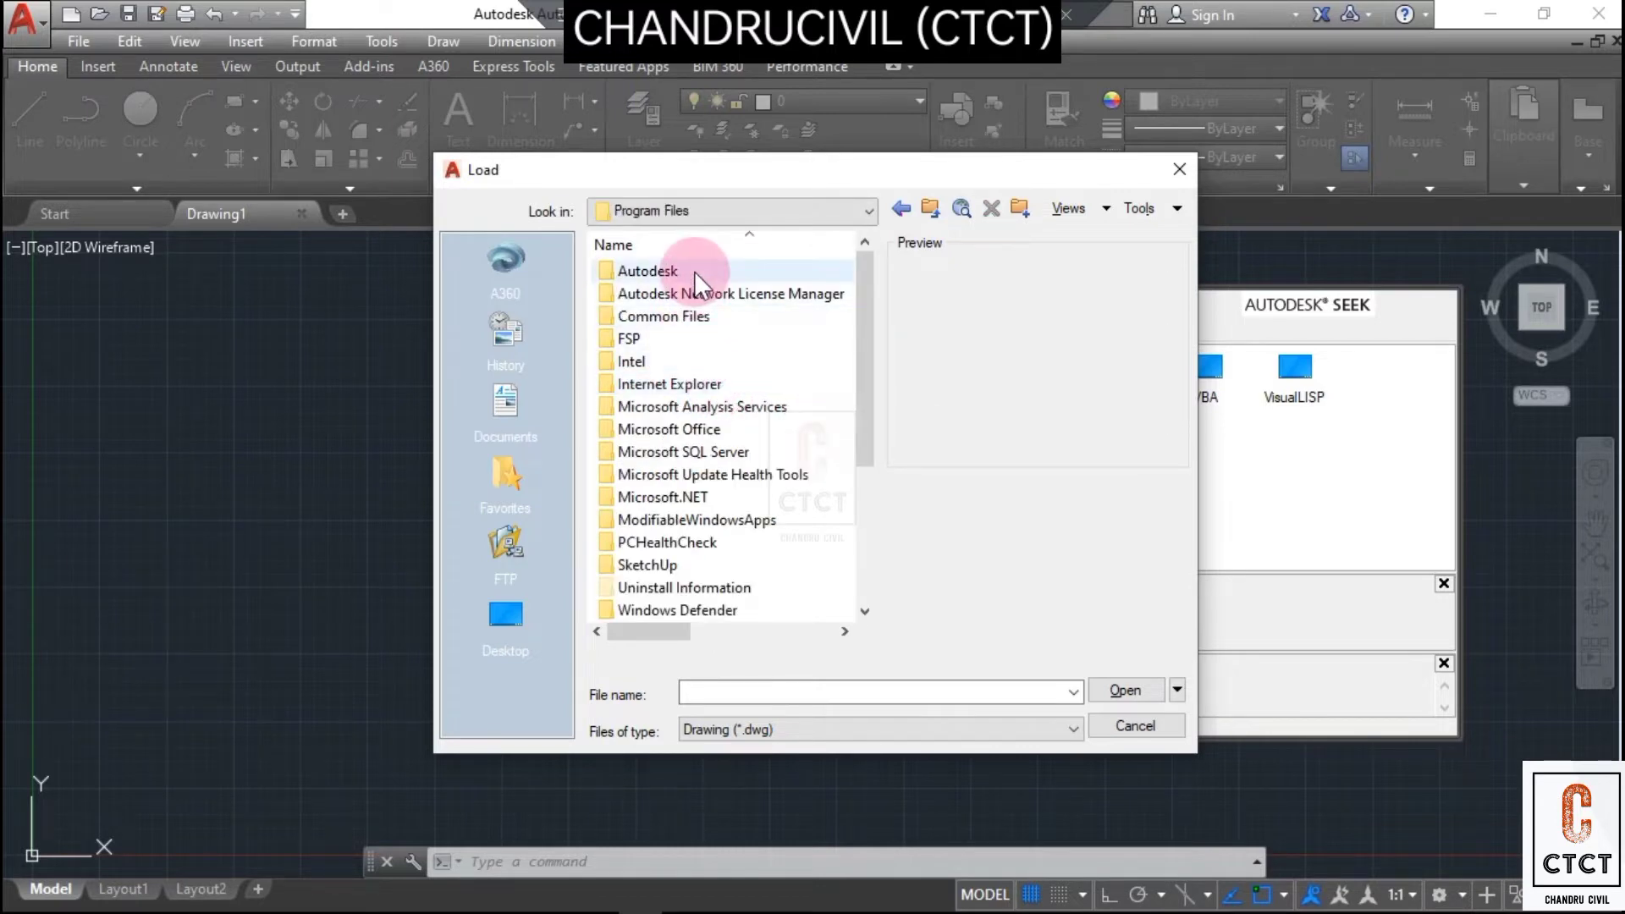
pyautogui.doubleClick(694, 271)
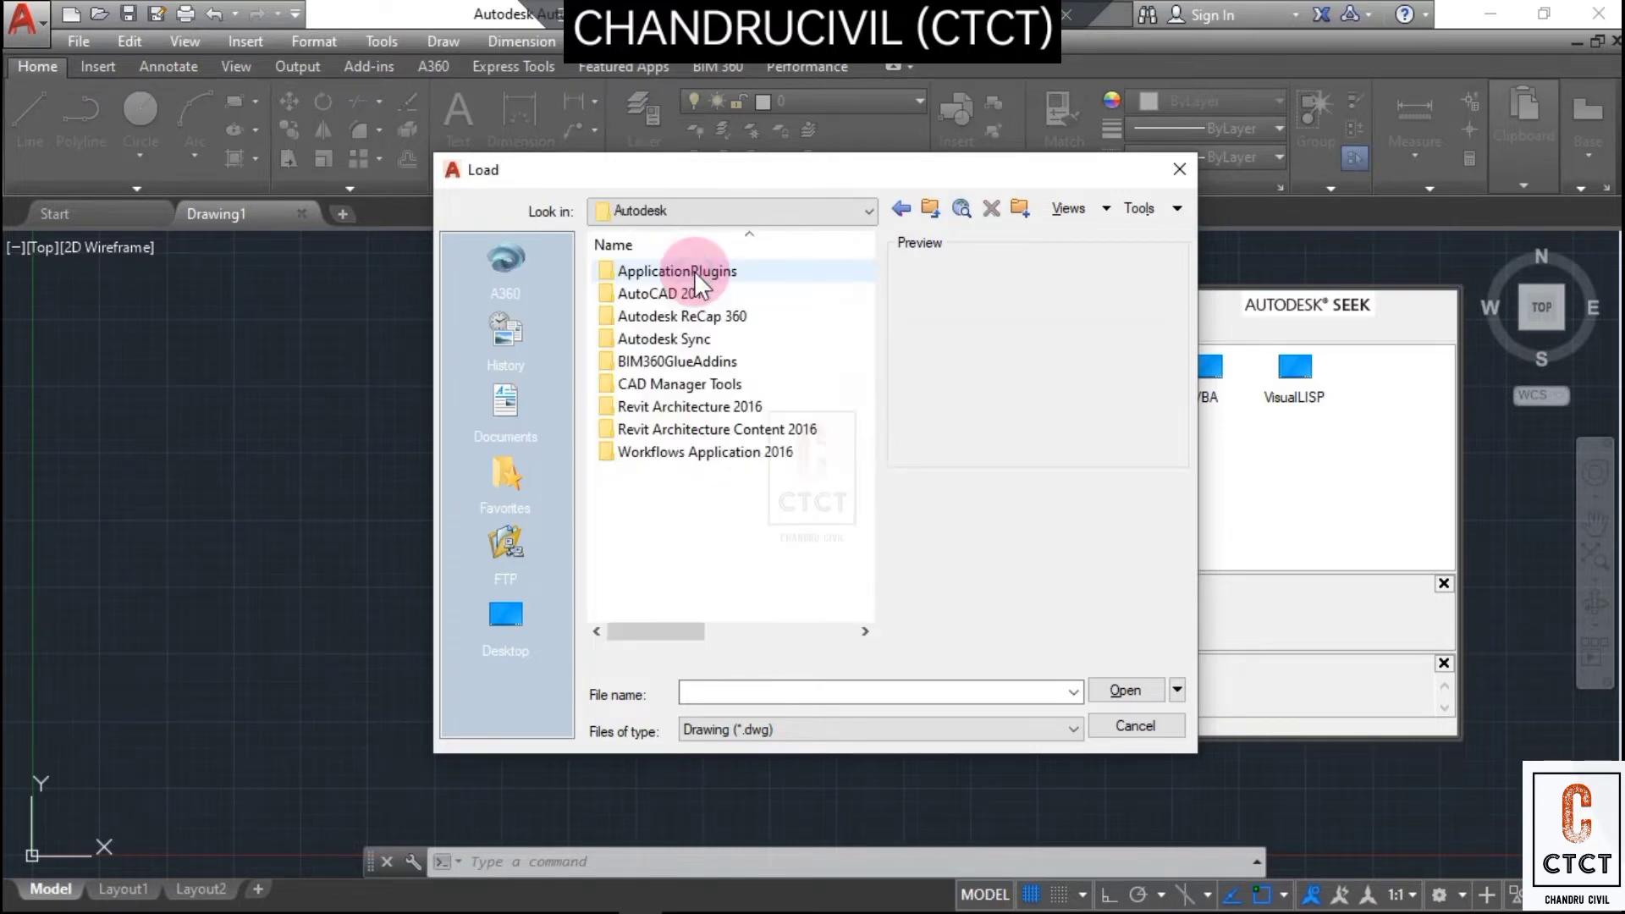
pyautogui.doubleClick(747, 298)
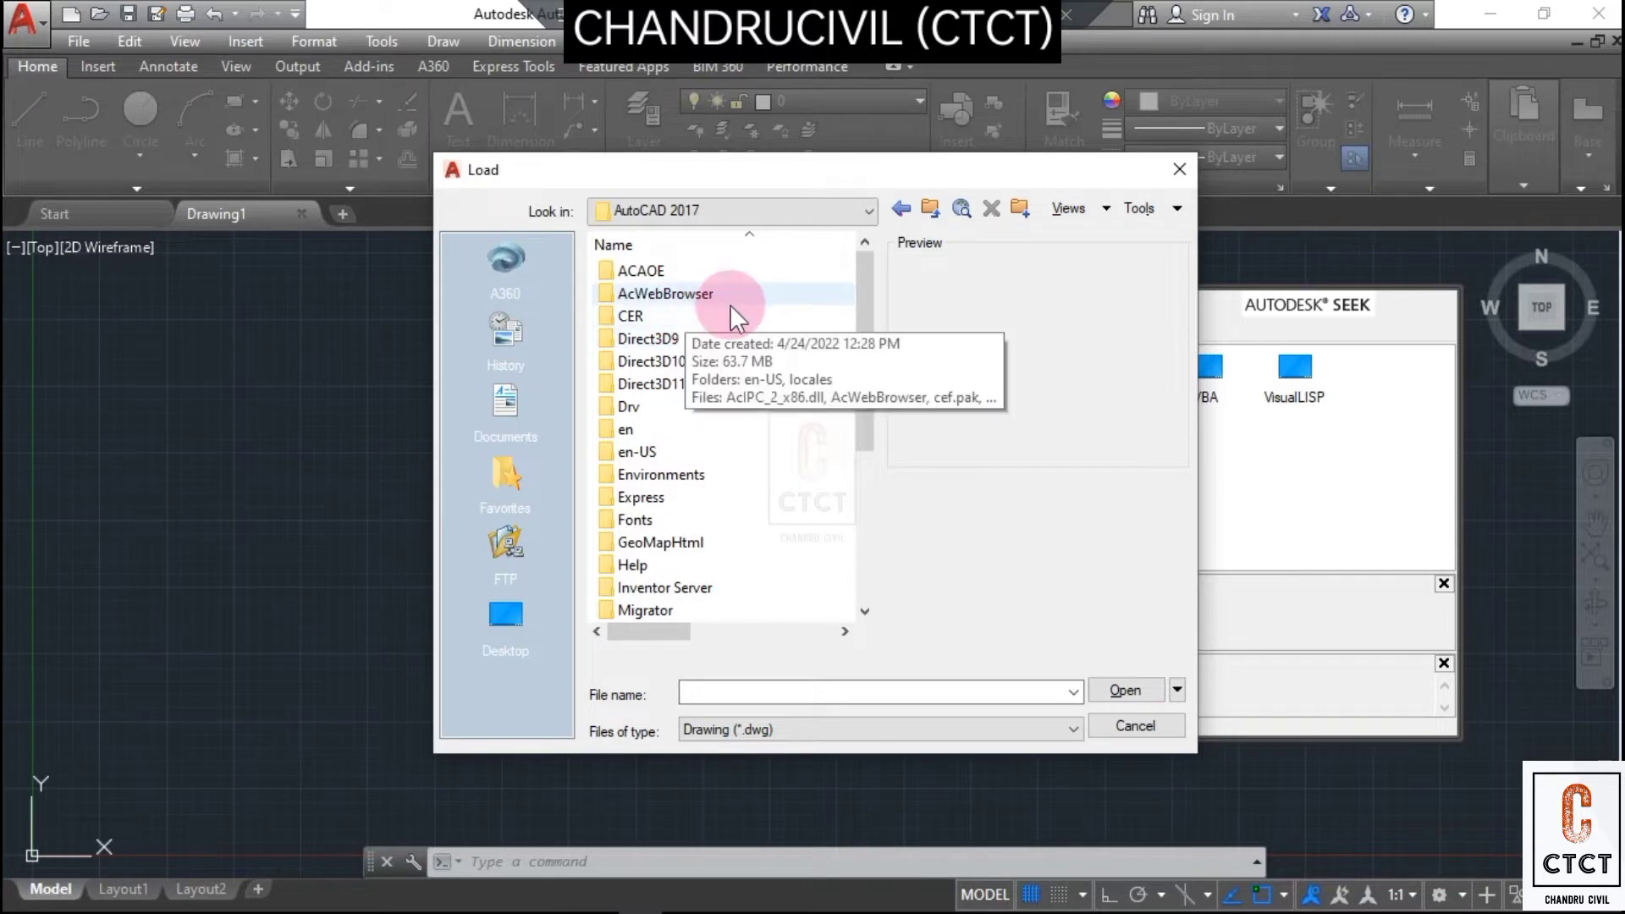
pyautogui.scroll(-1, 737, 457)
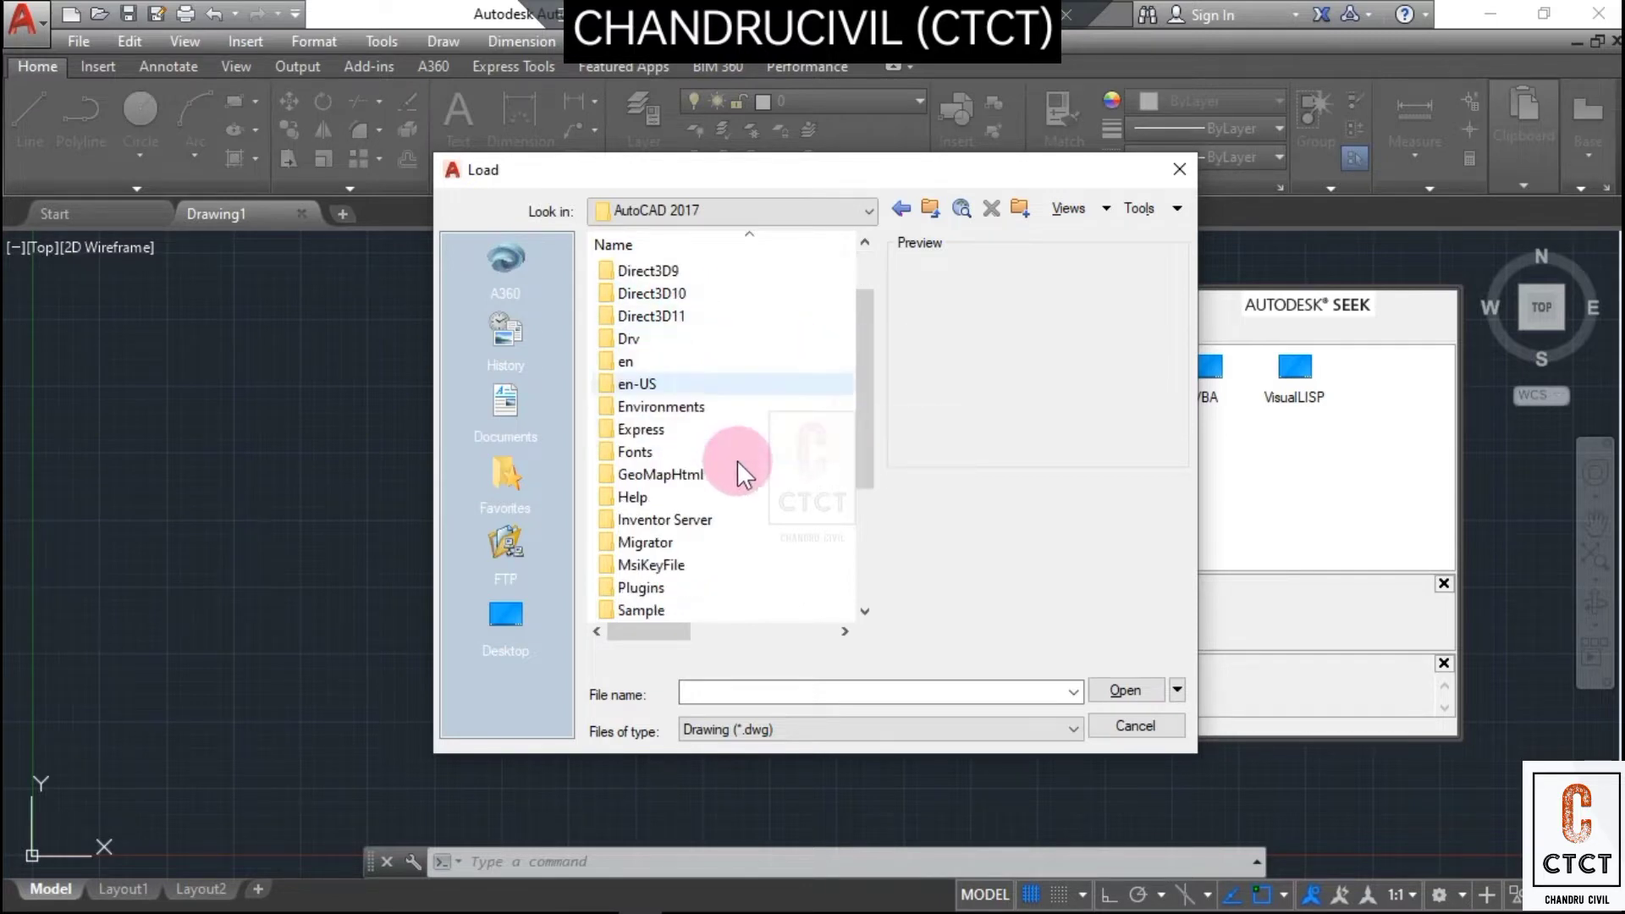
pyautogui.rightClick(706, 383)
pyautogui.click(664, 384)
pyautogui.doubleClick(664, 384)
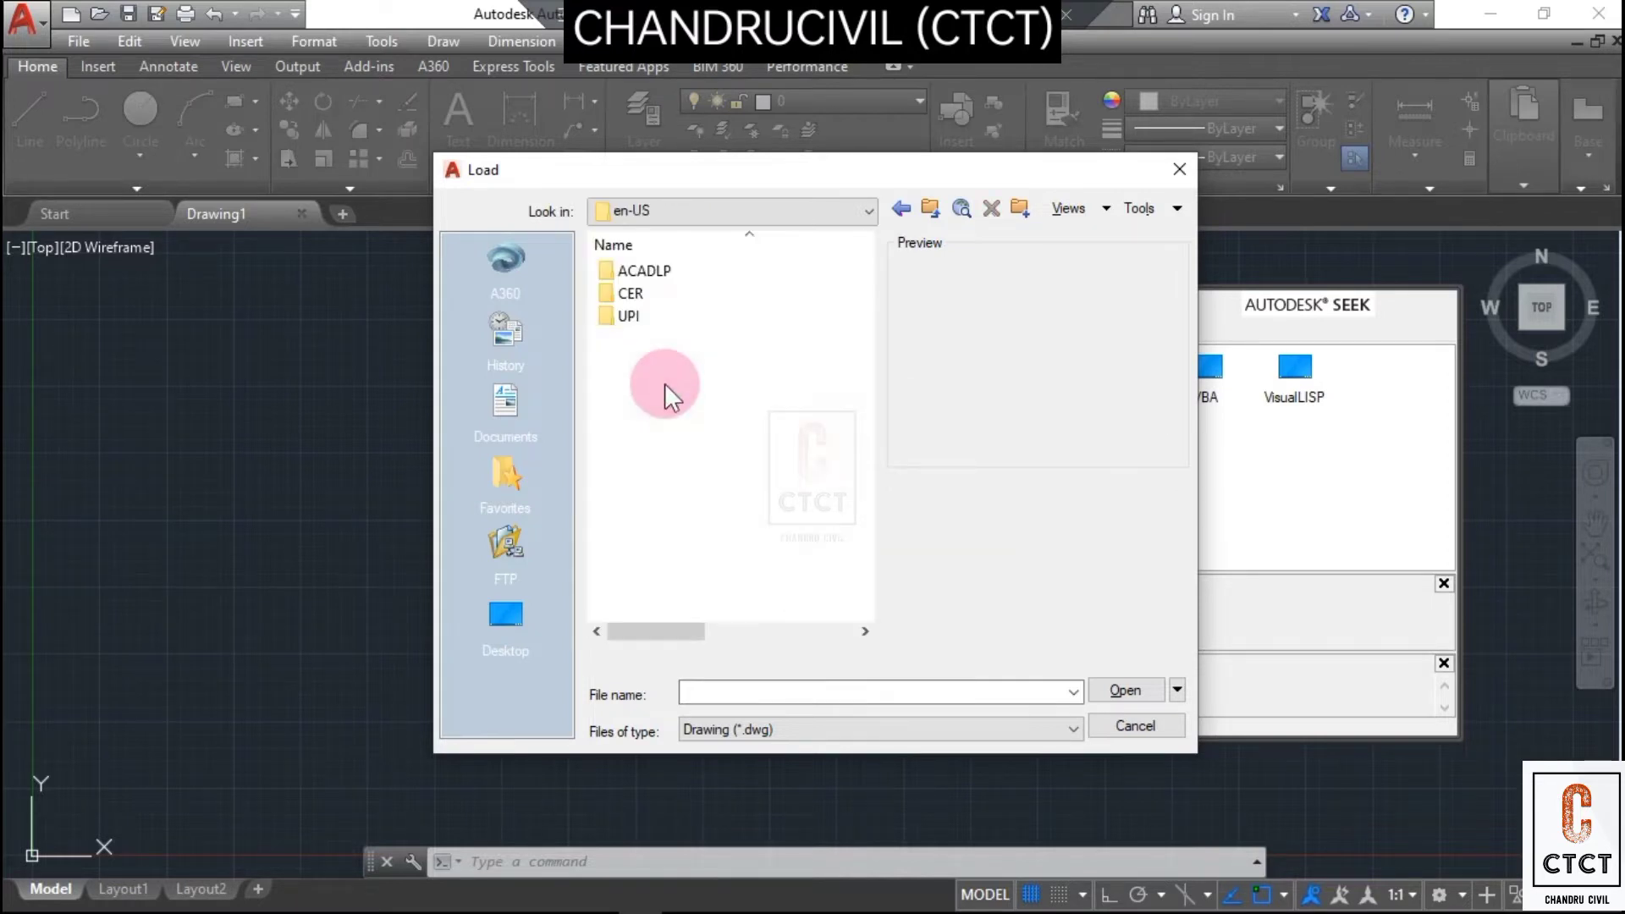
pyautogui.click(900, 210)
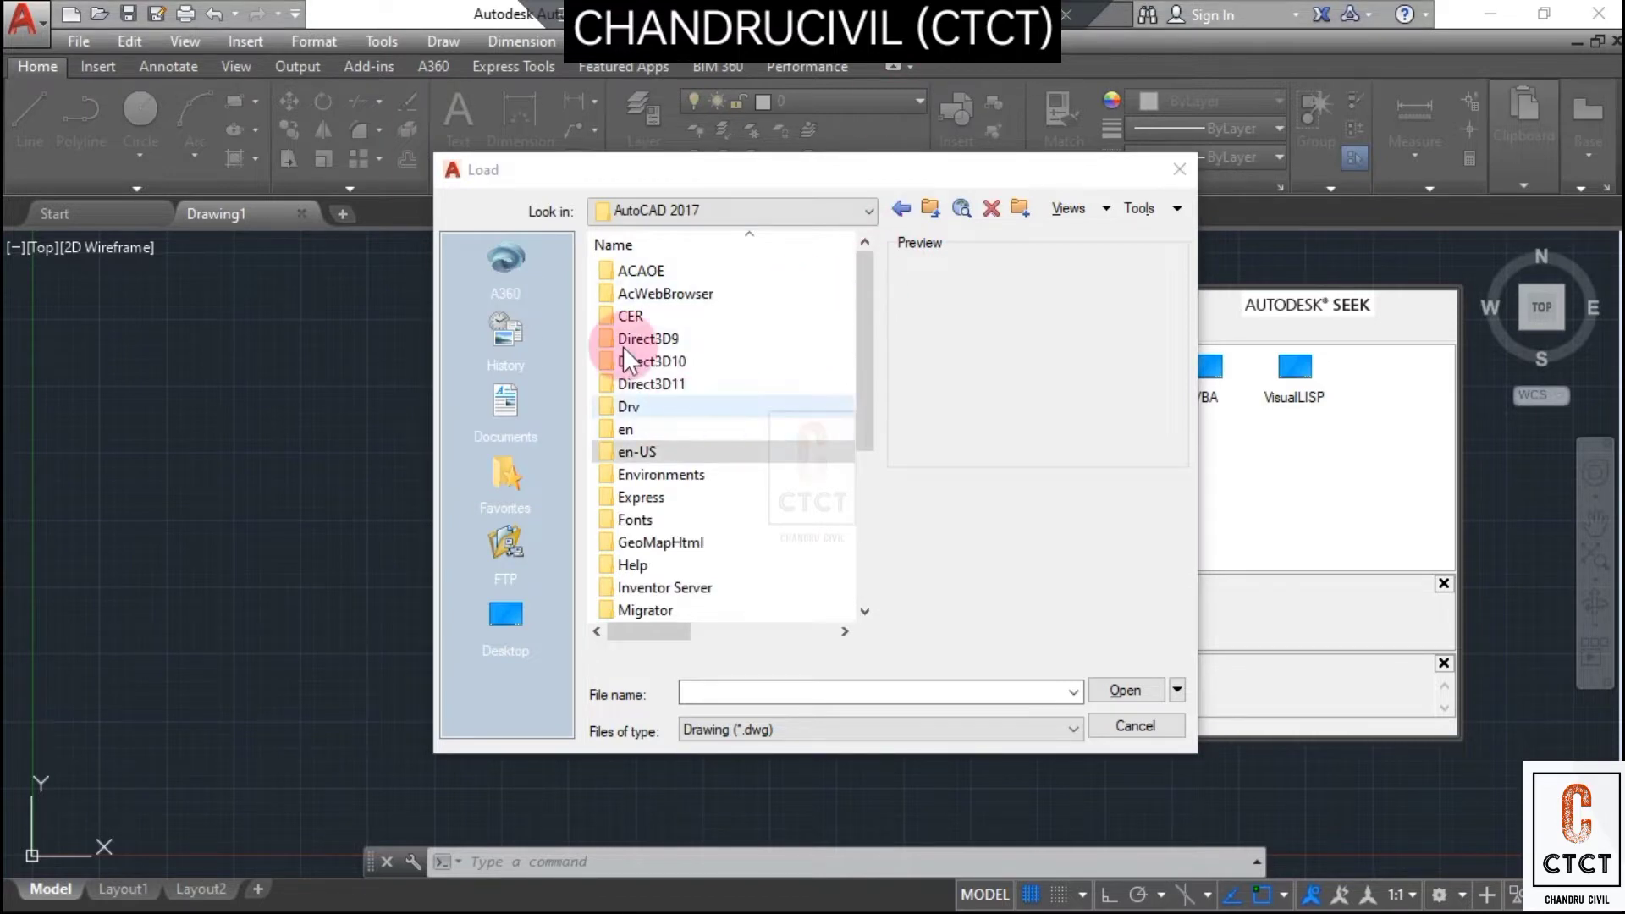
# - Open the Sample folder inside AutoCAD 2017 and go into its en-us subfolder
pyautogui.scroll(-1, 762, 498)
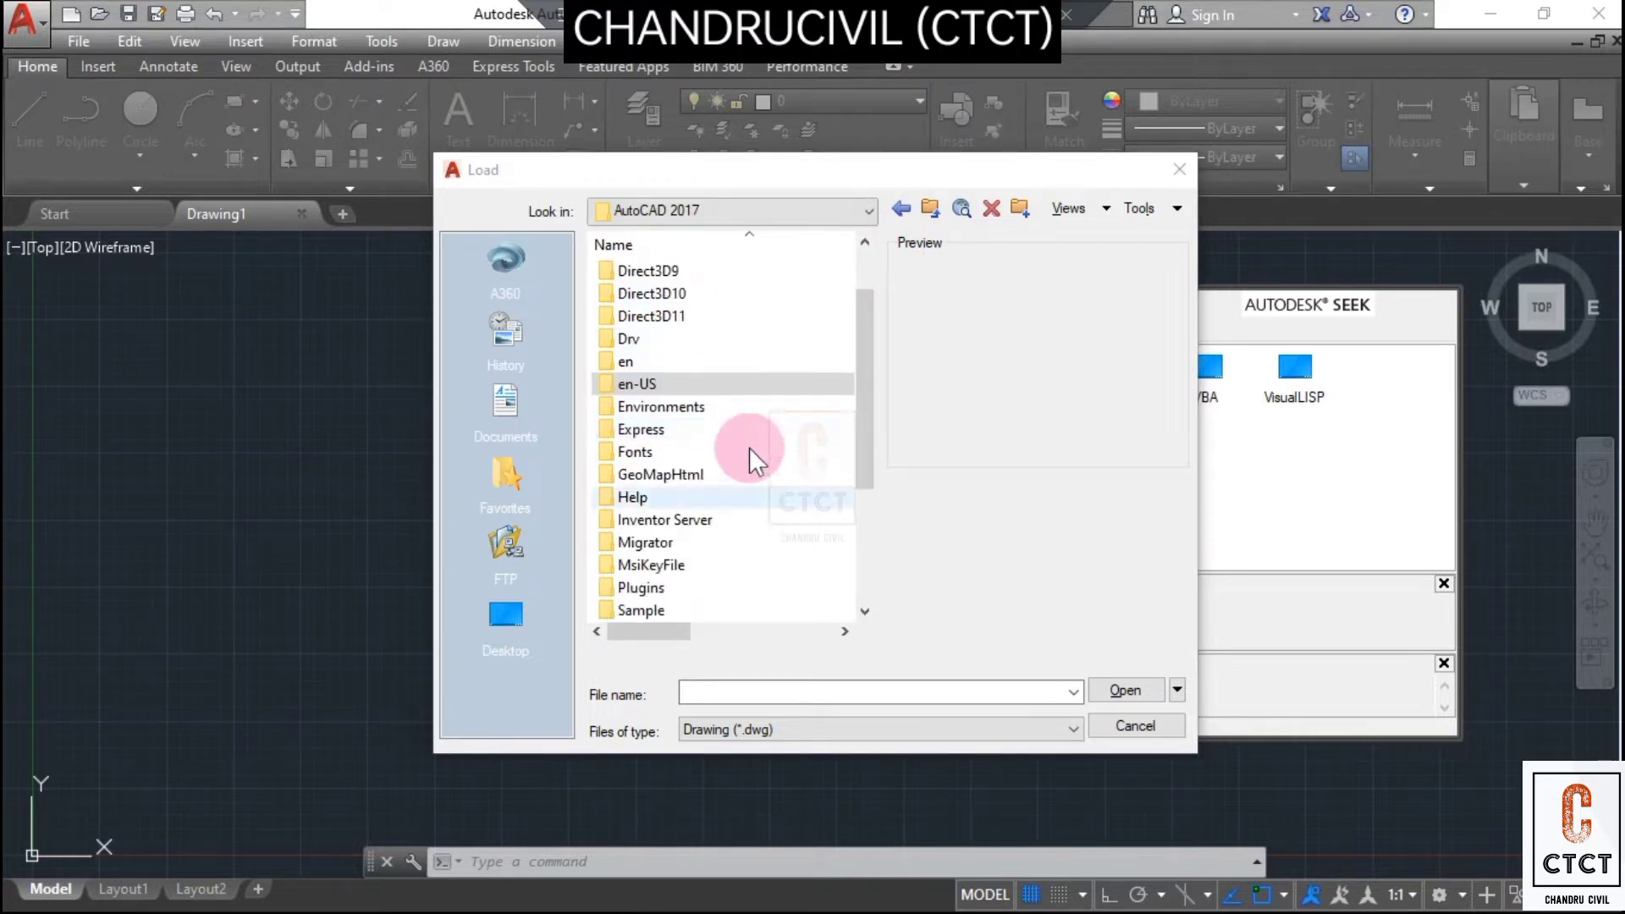
pyautogui.scroll(-1, 702, 423)
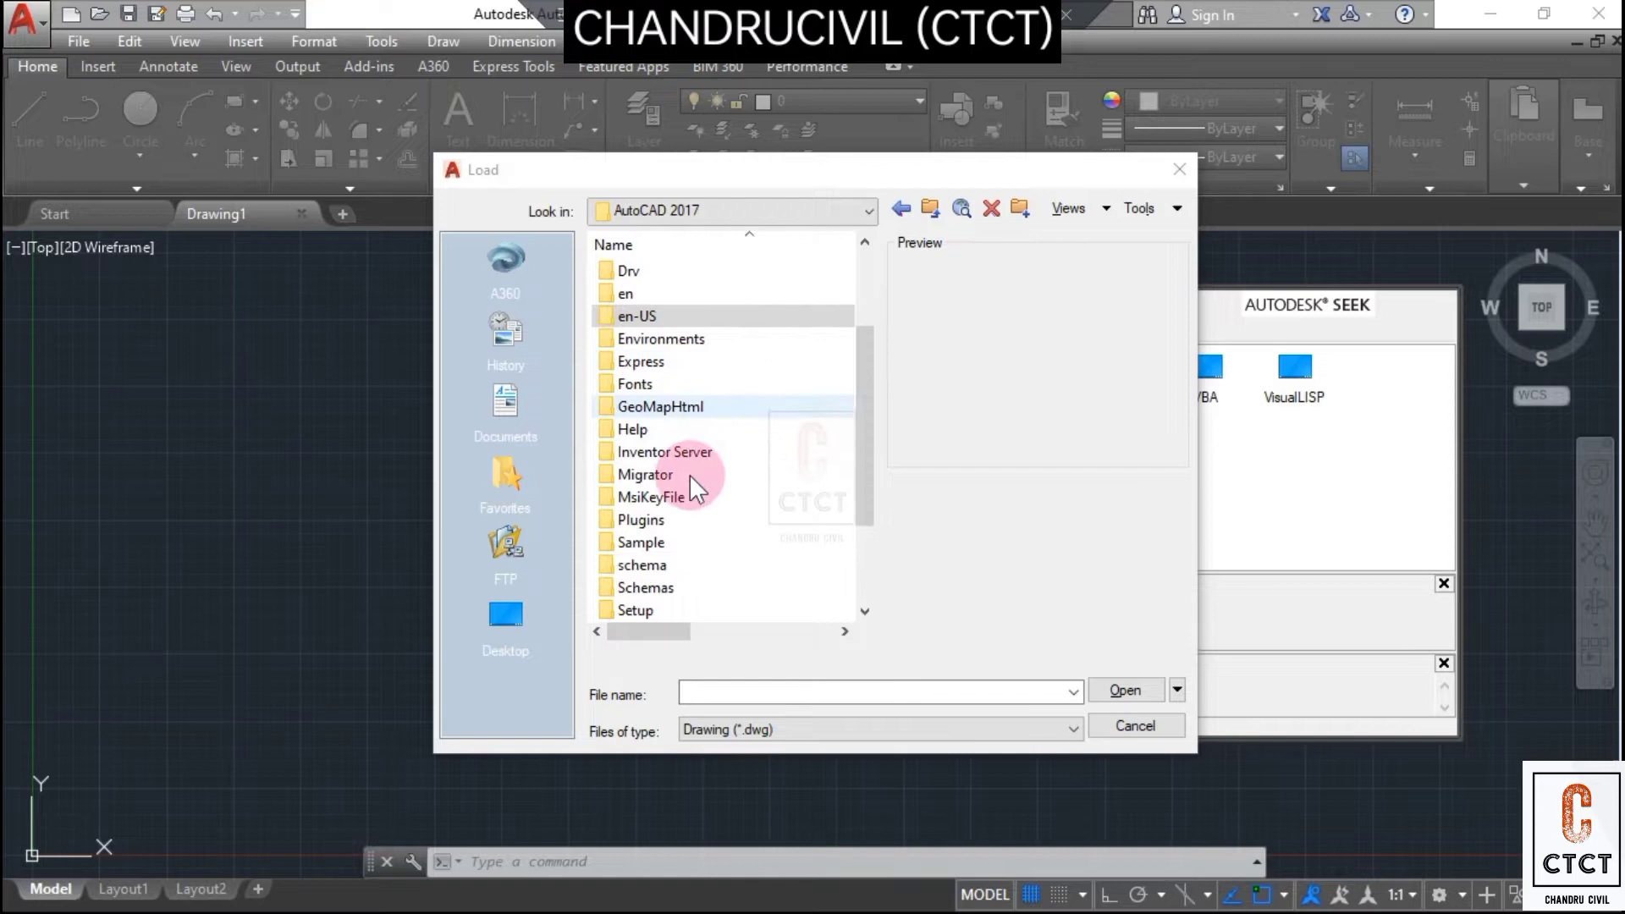
pyautogui.doubleClick(677, 540)
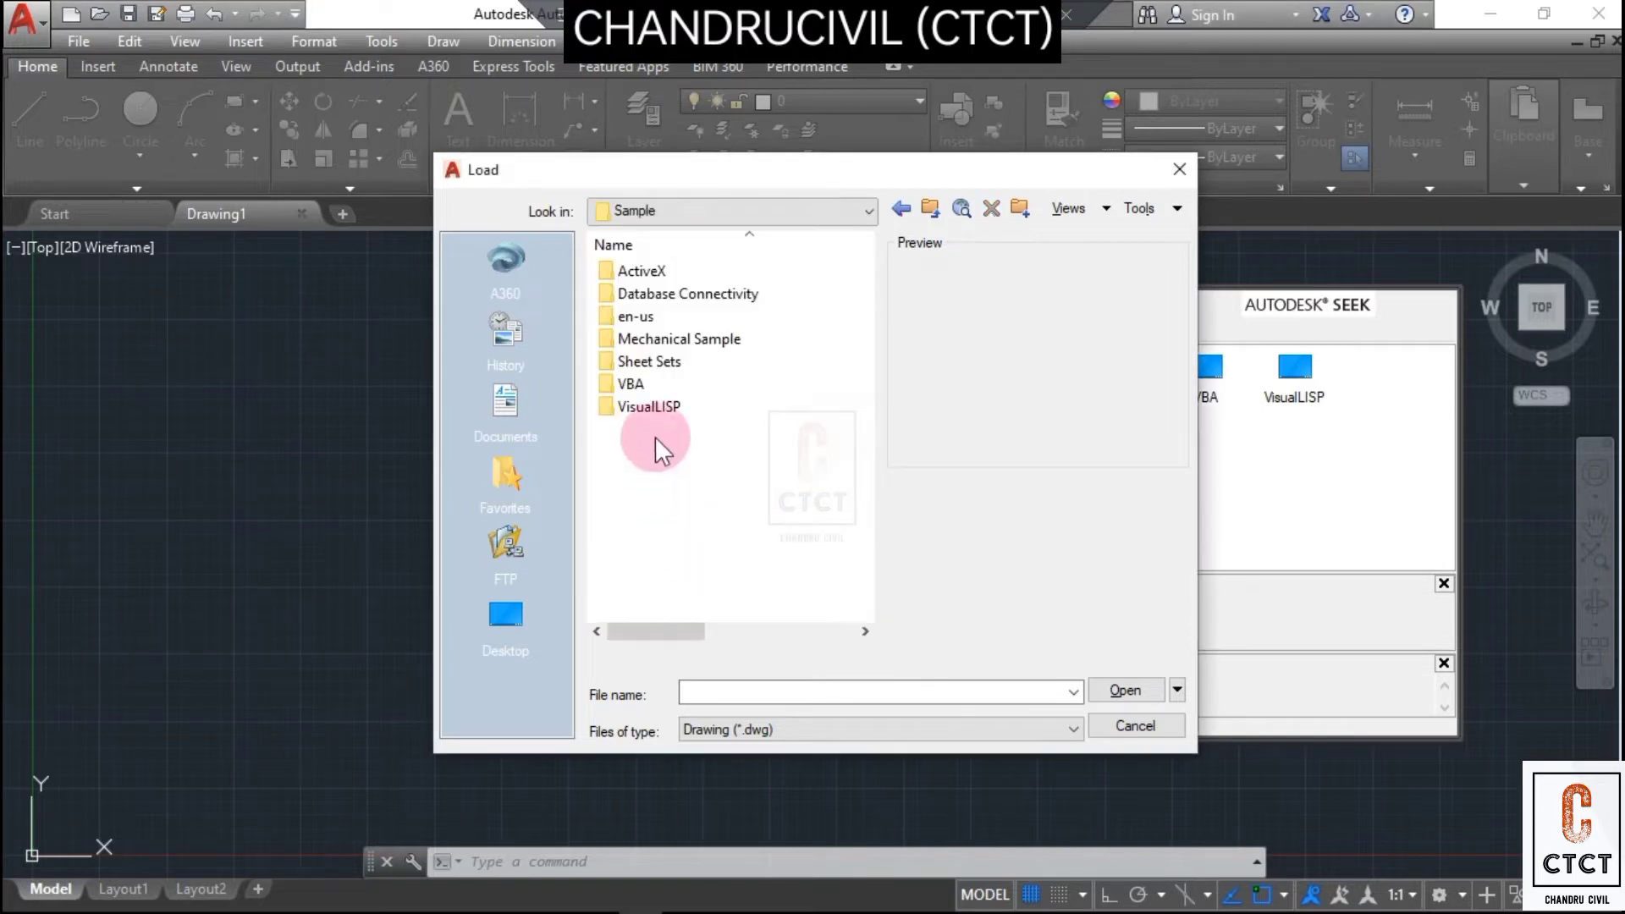
pyautogui.doubleClick(648, 318)
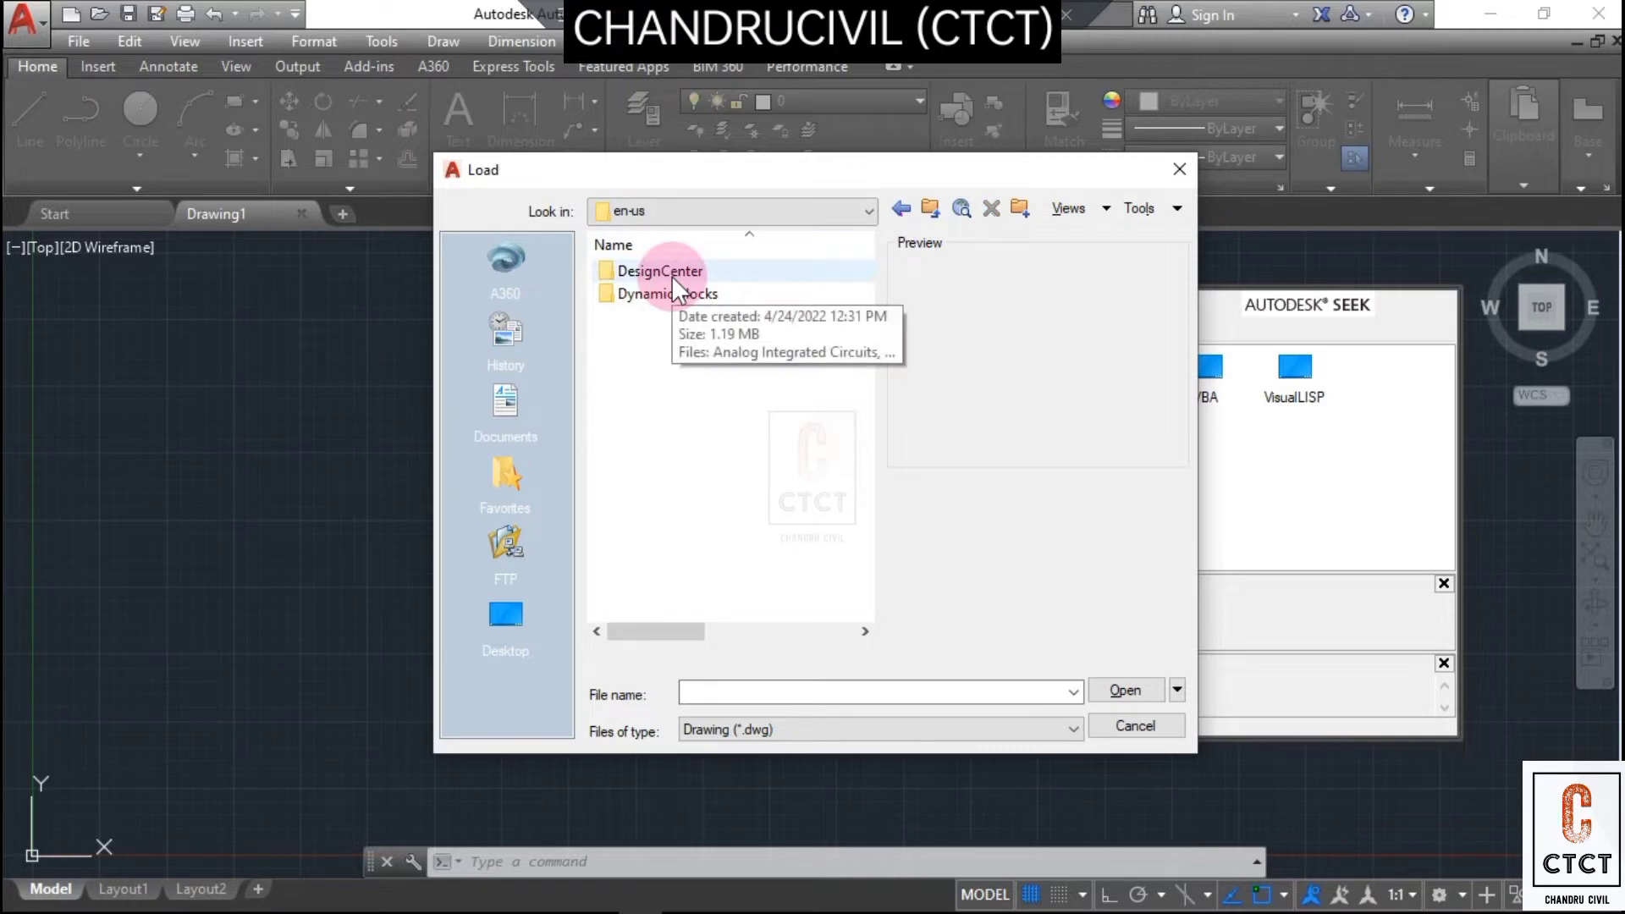
pyautogui.click(893, 208)
pyautogui.click(894, 208)
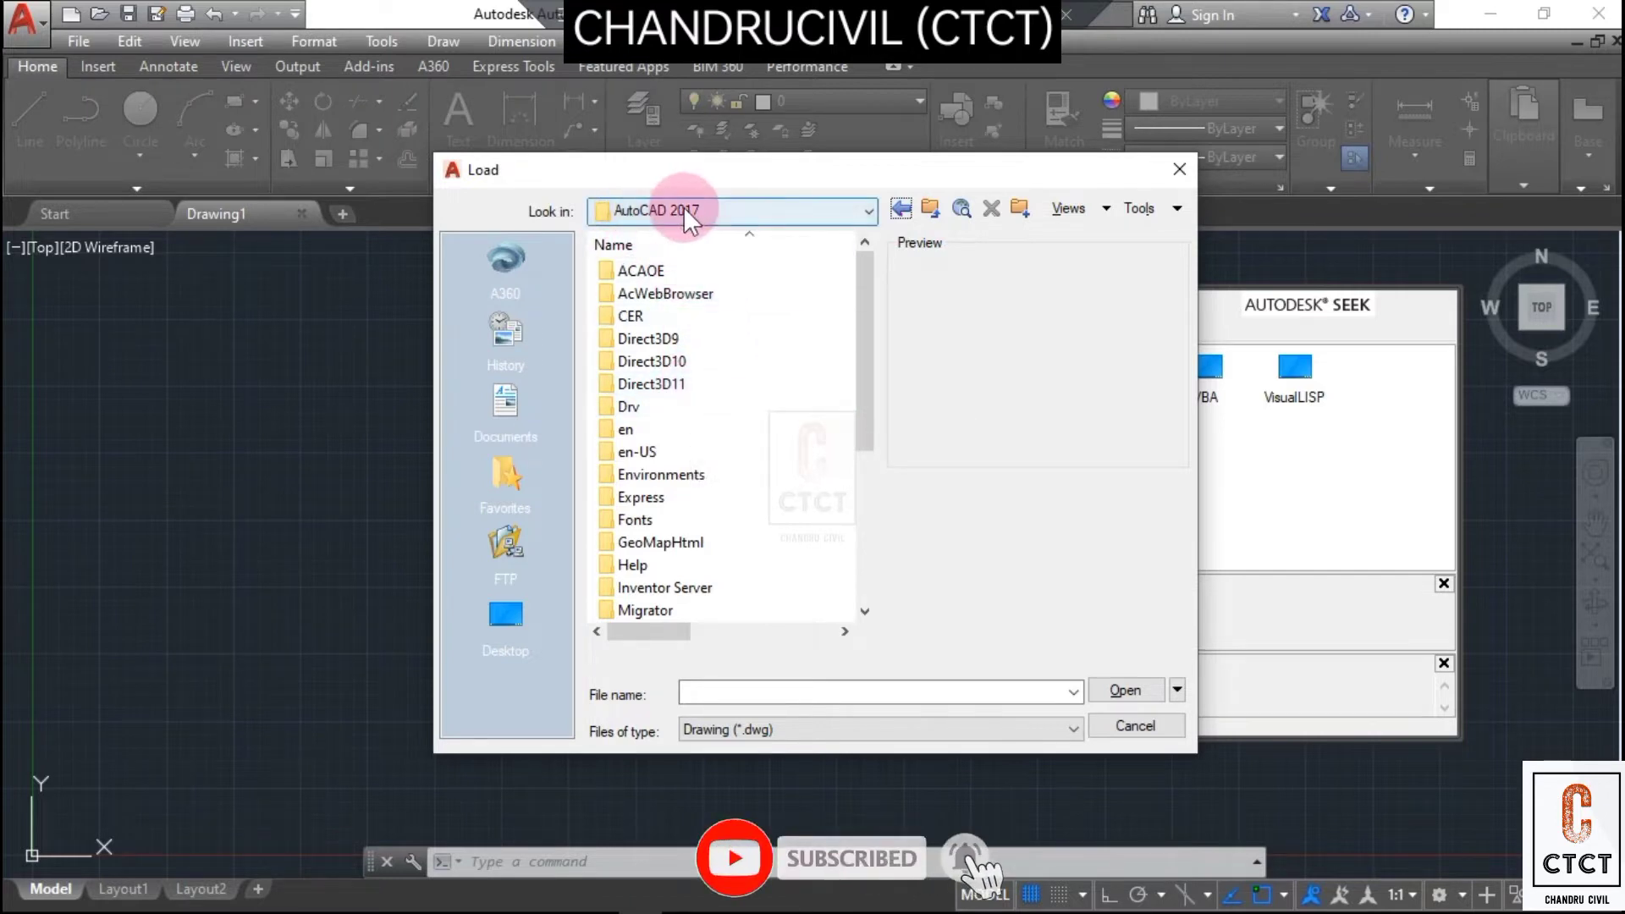
pyautogui.scroll(-3, 735, 453)
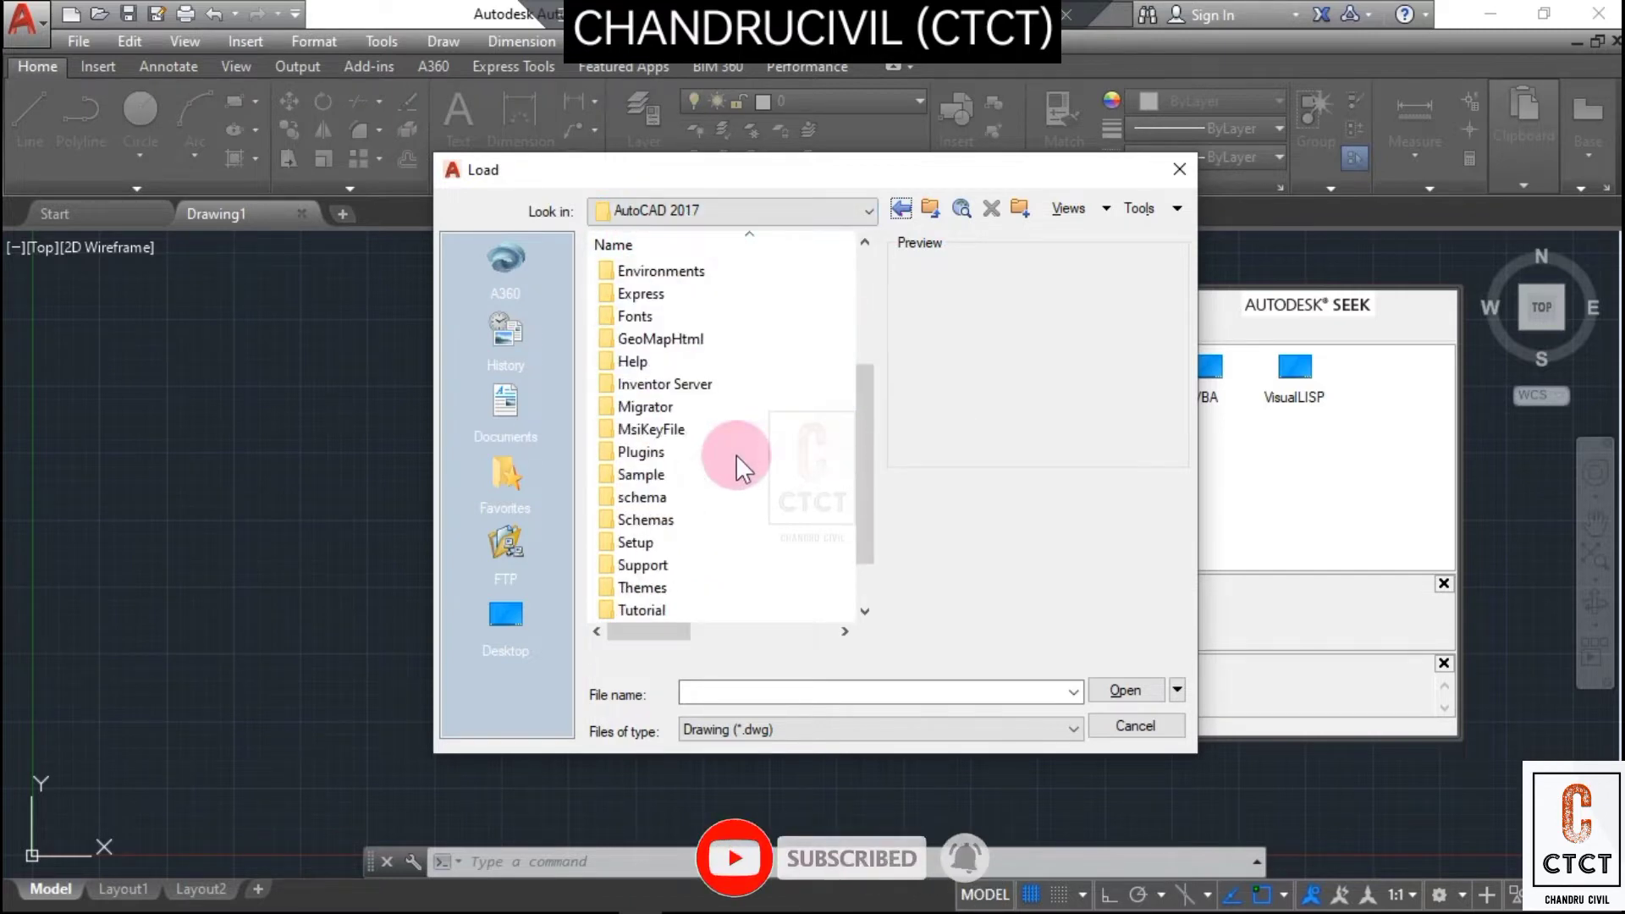
pyautogui.doubleClick(661, 476)
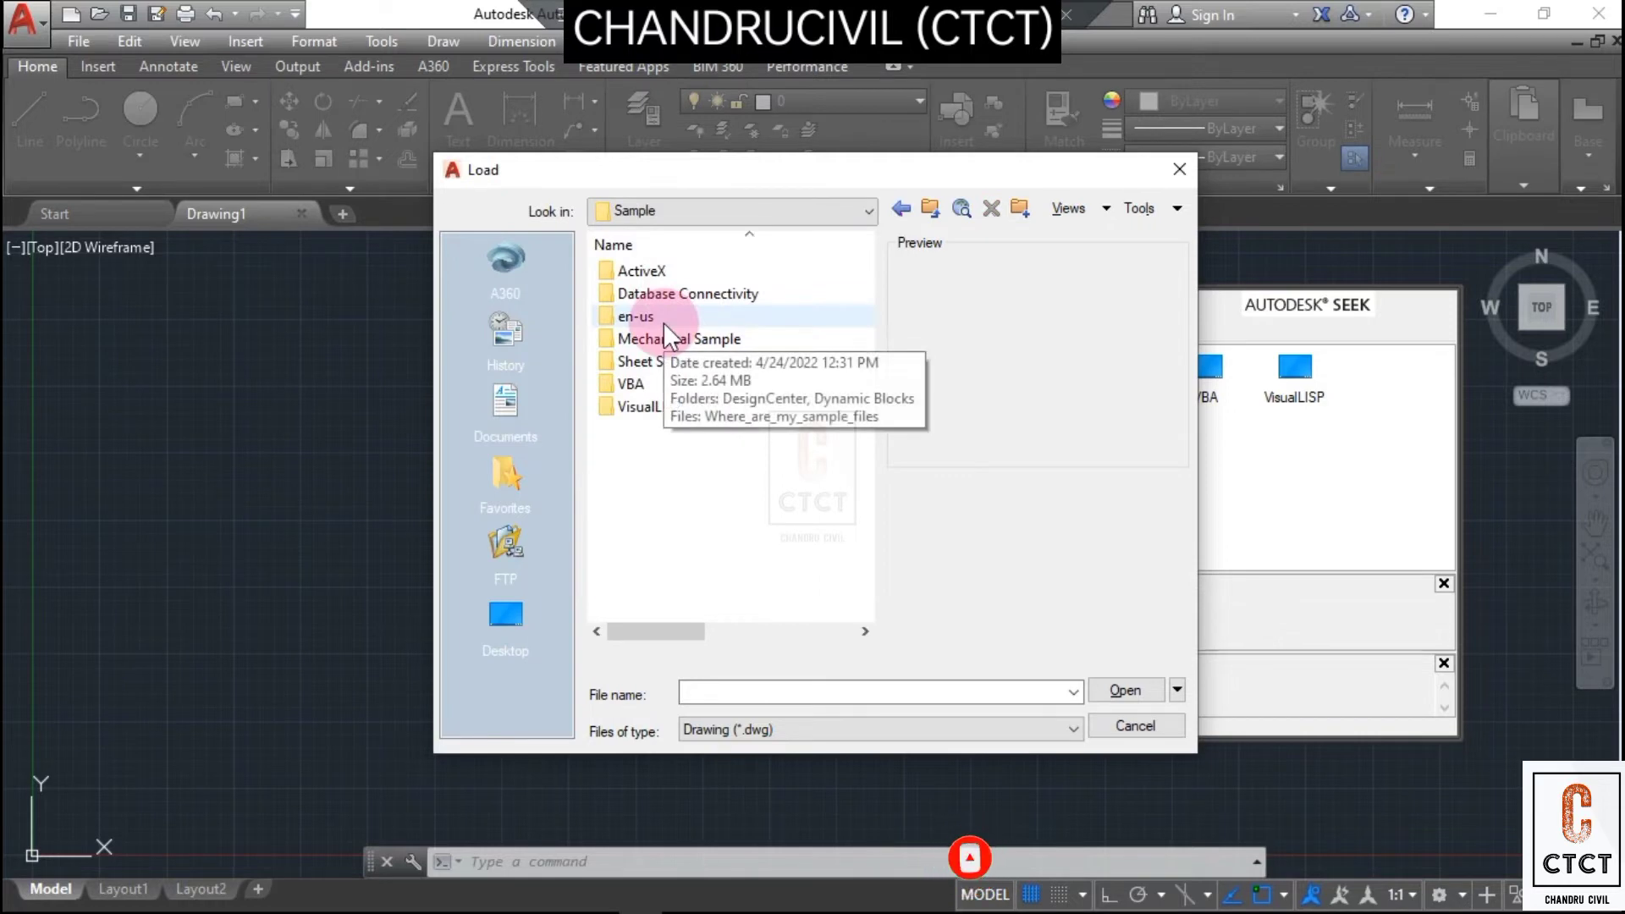
pyautogui.doubleClick(682, 294)
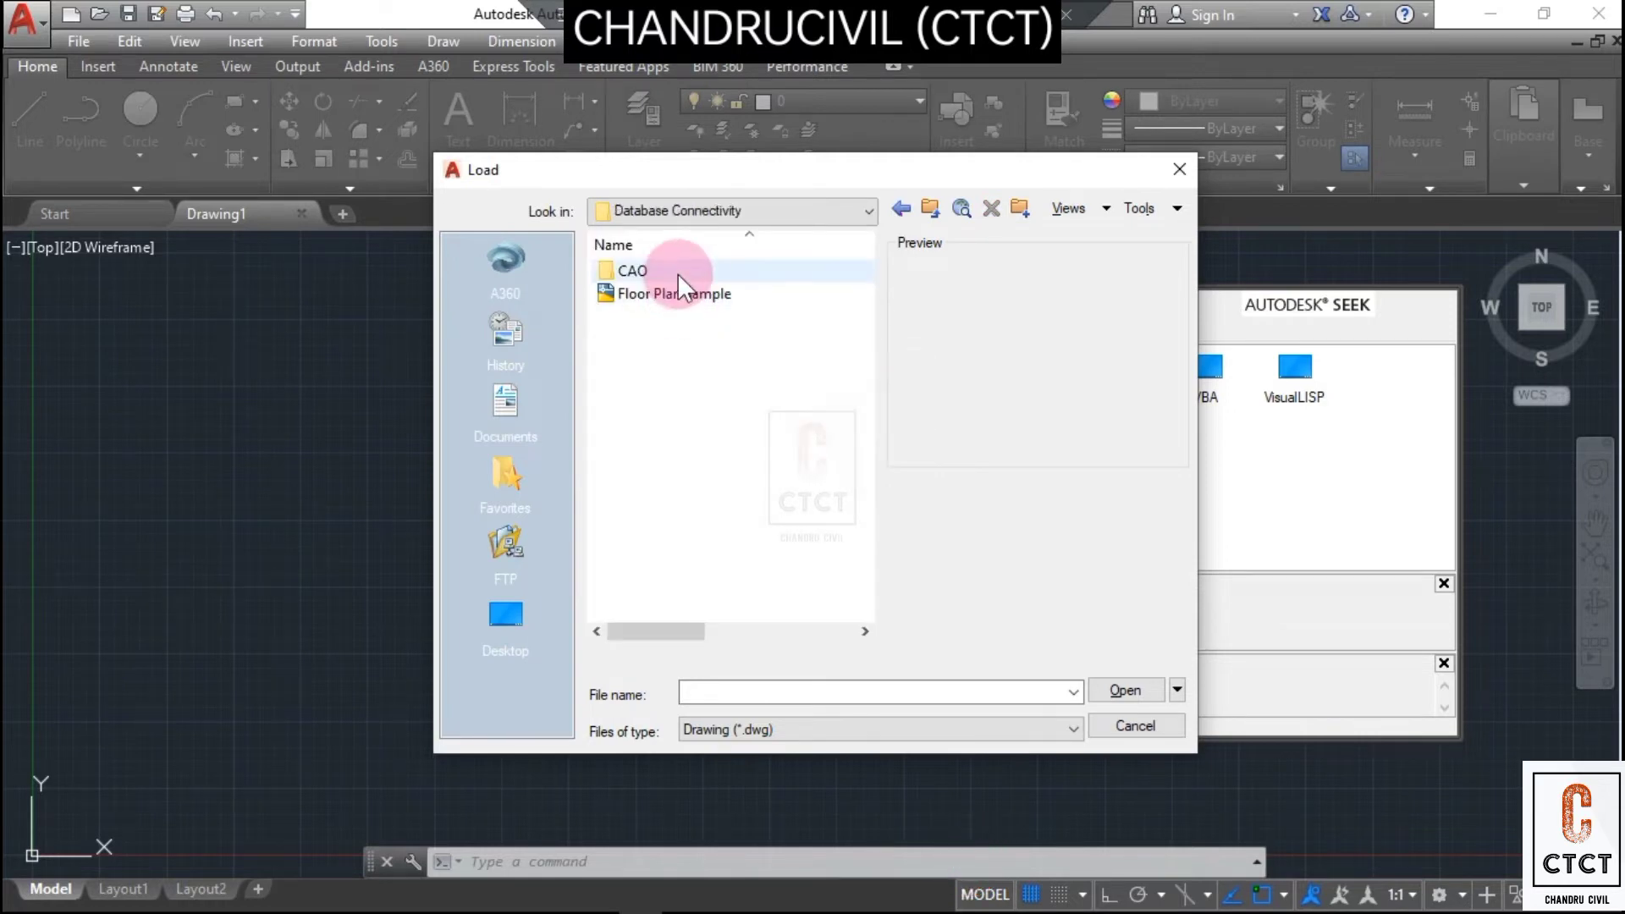
pyautogui.doubleClick(677, 272)
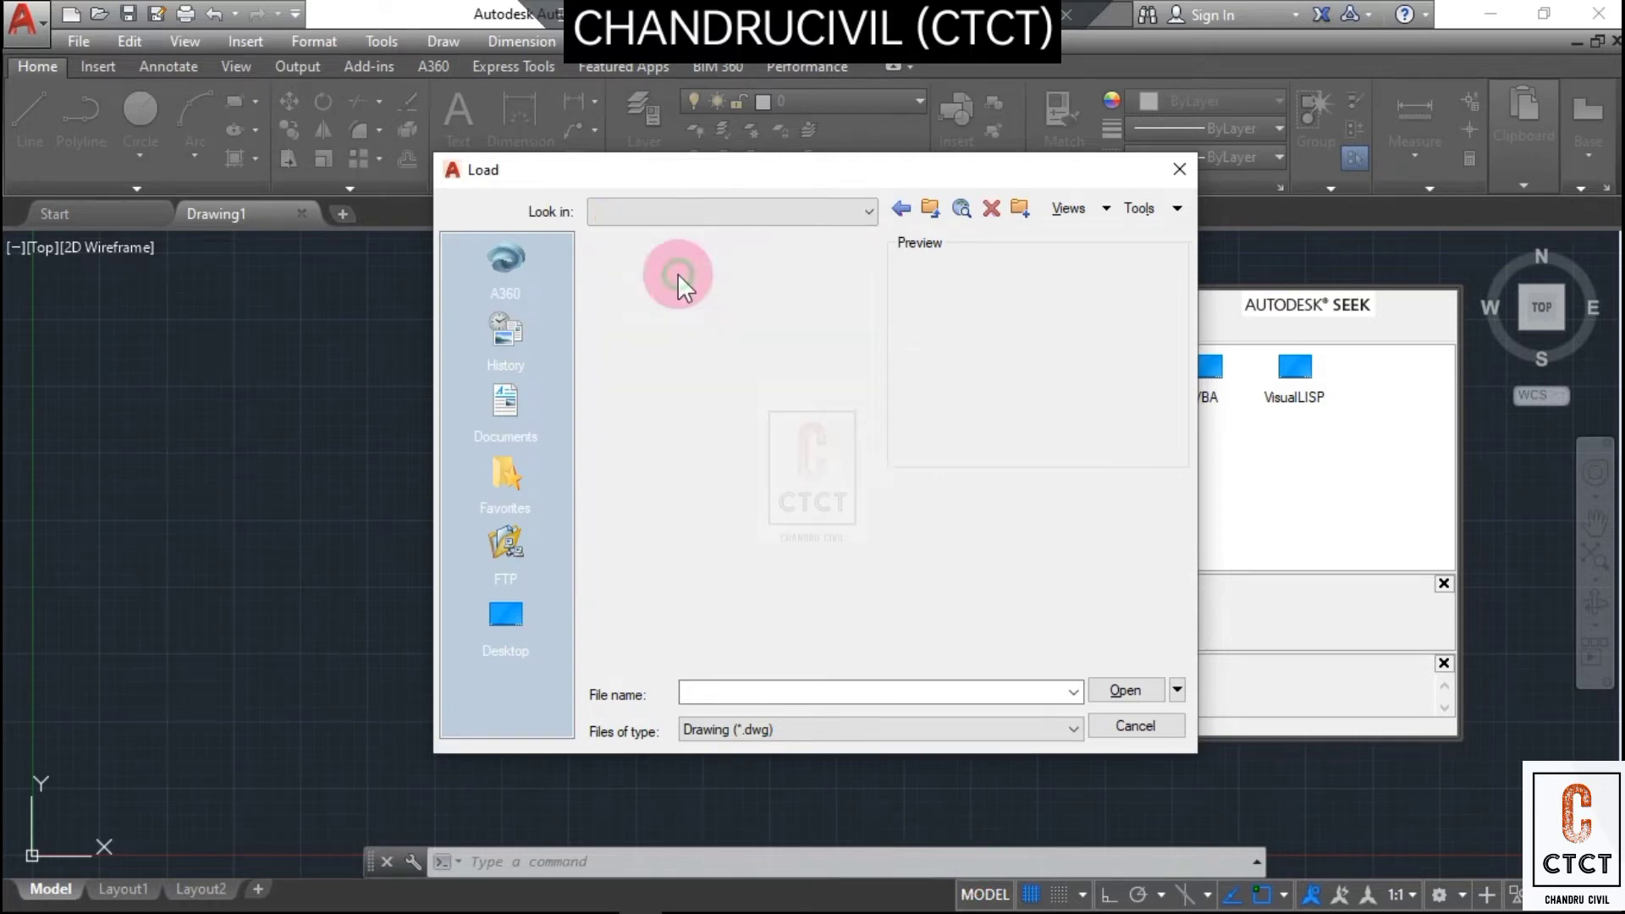
pyautogui.click(902, 207)
pyautogui.click(902, 207)
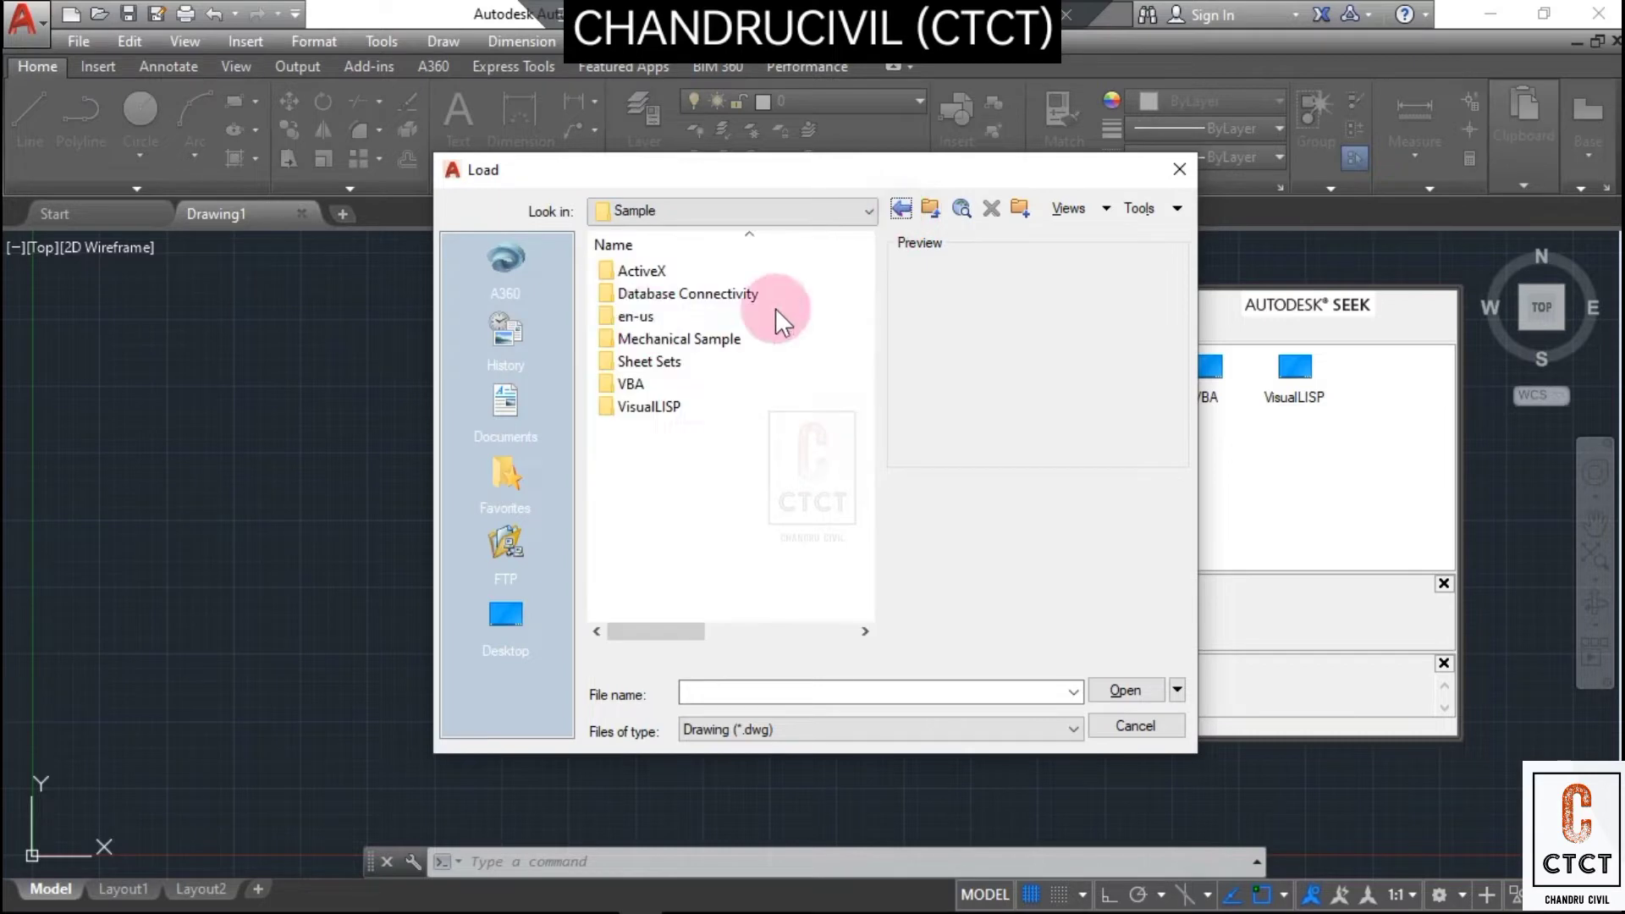
pyautogui.doubleClick(647, 318)
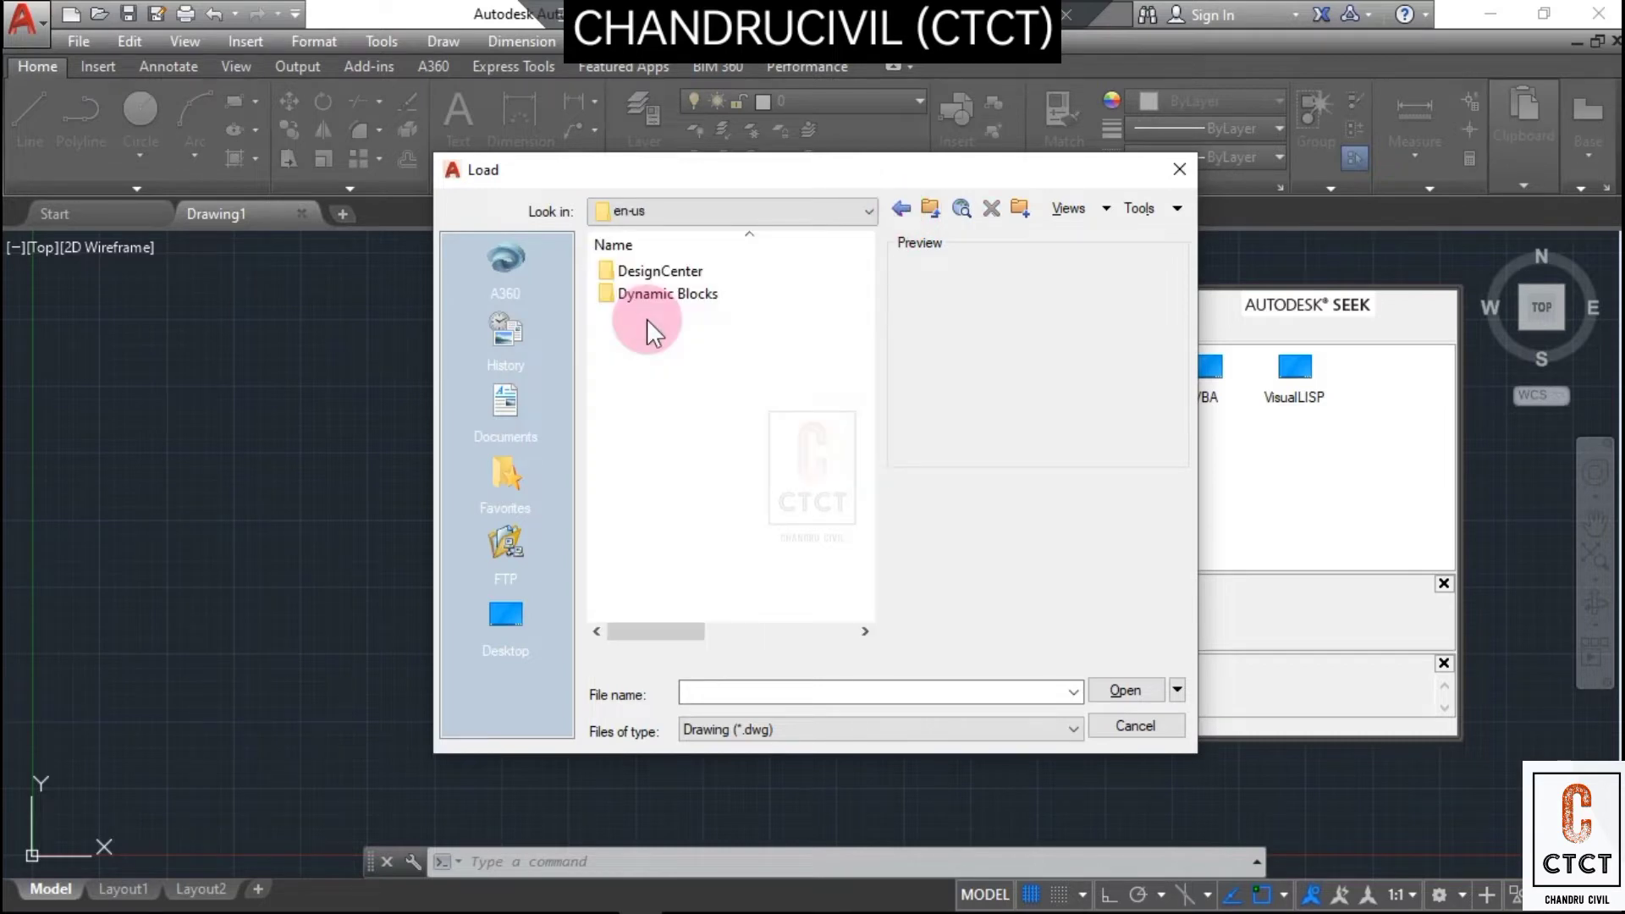
# - Open the DesignCenter folder and load the Analog Integrated Circuits drawing
pyautogui.click(677, 272)
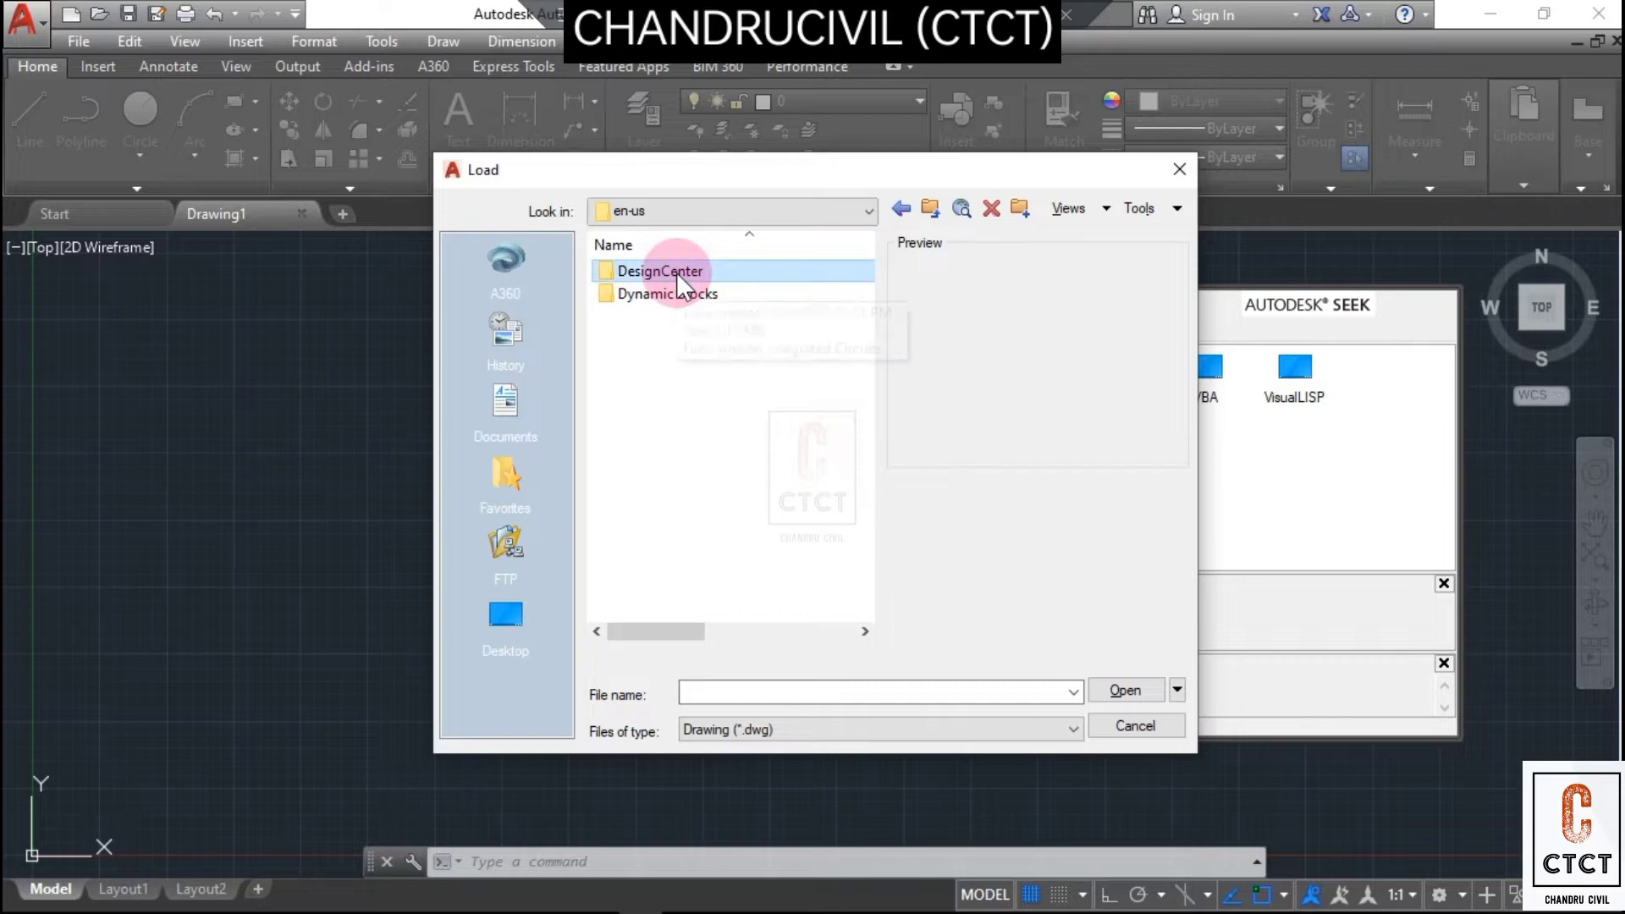
pyautogui.click(733, 274)
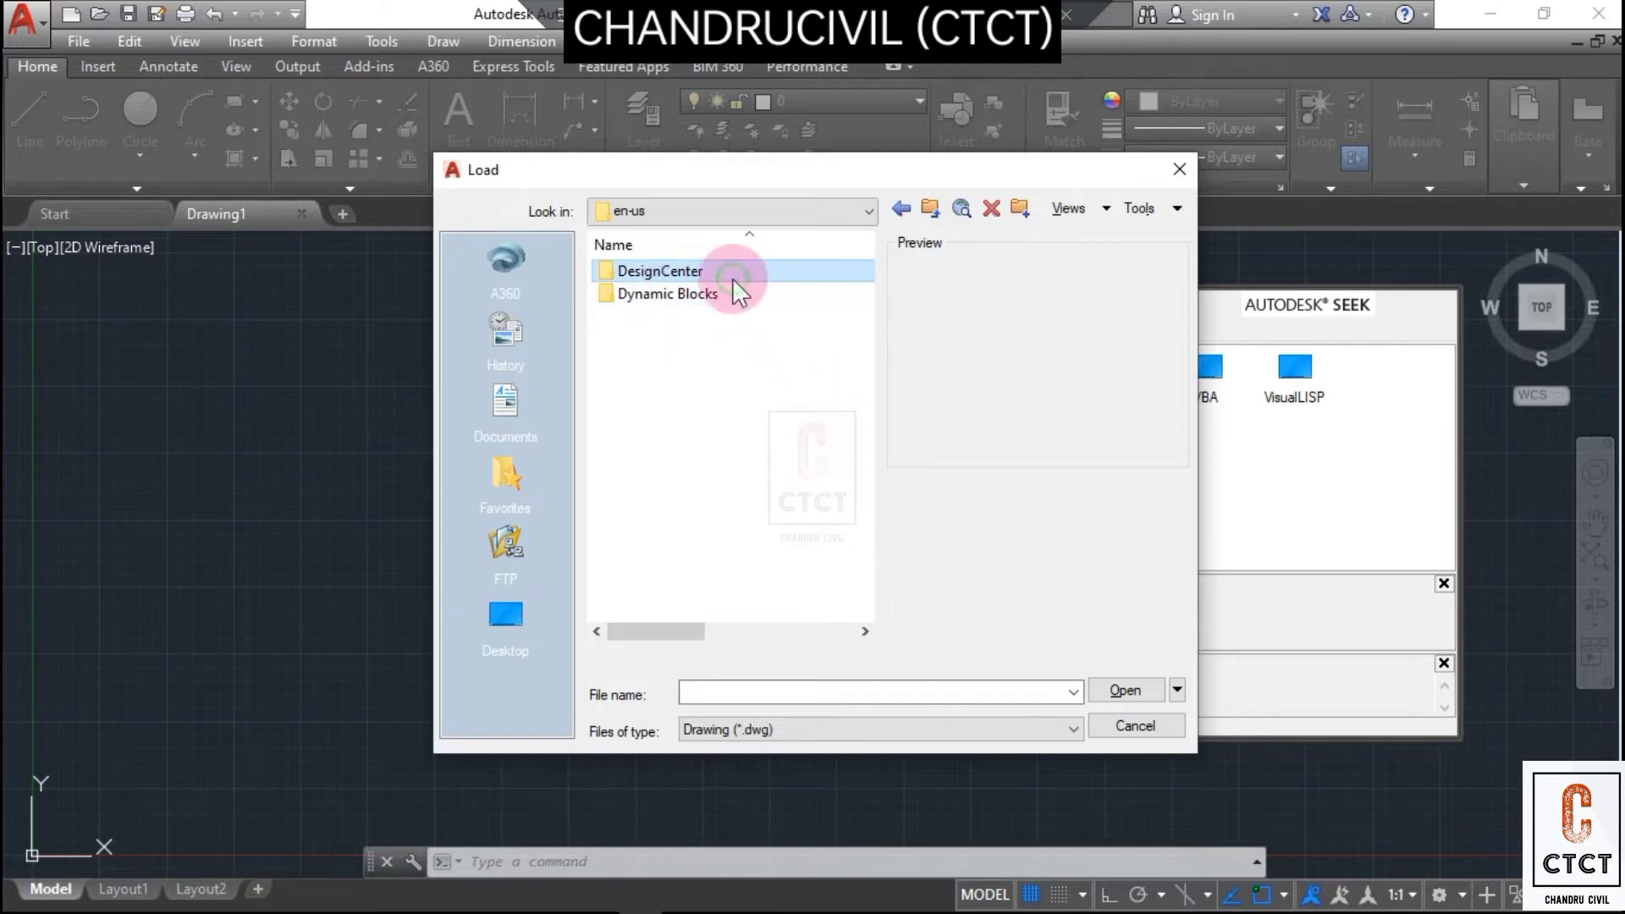
pyautogui.click(1111, 695)
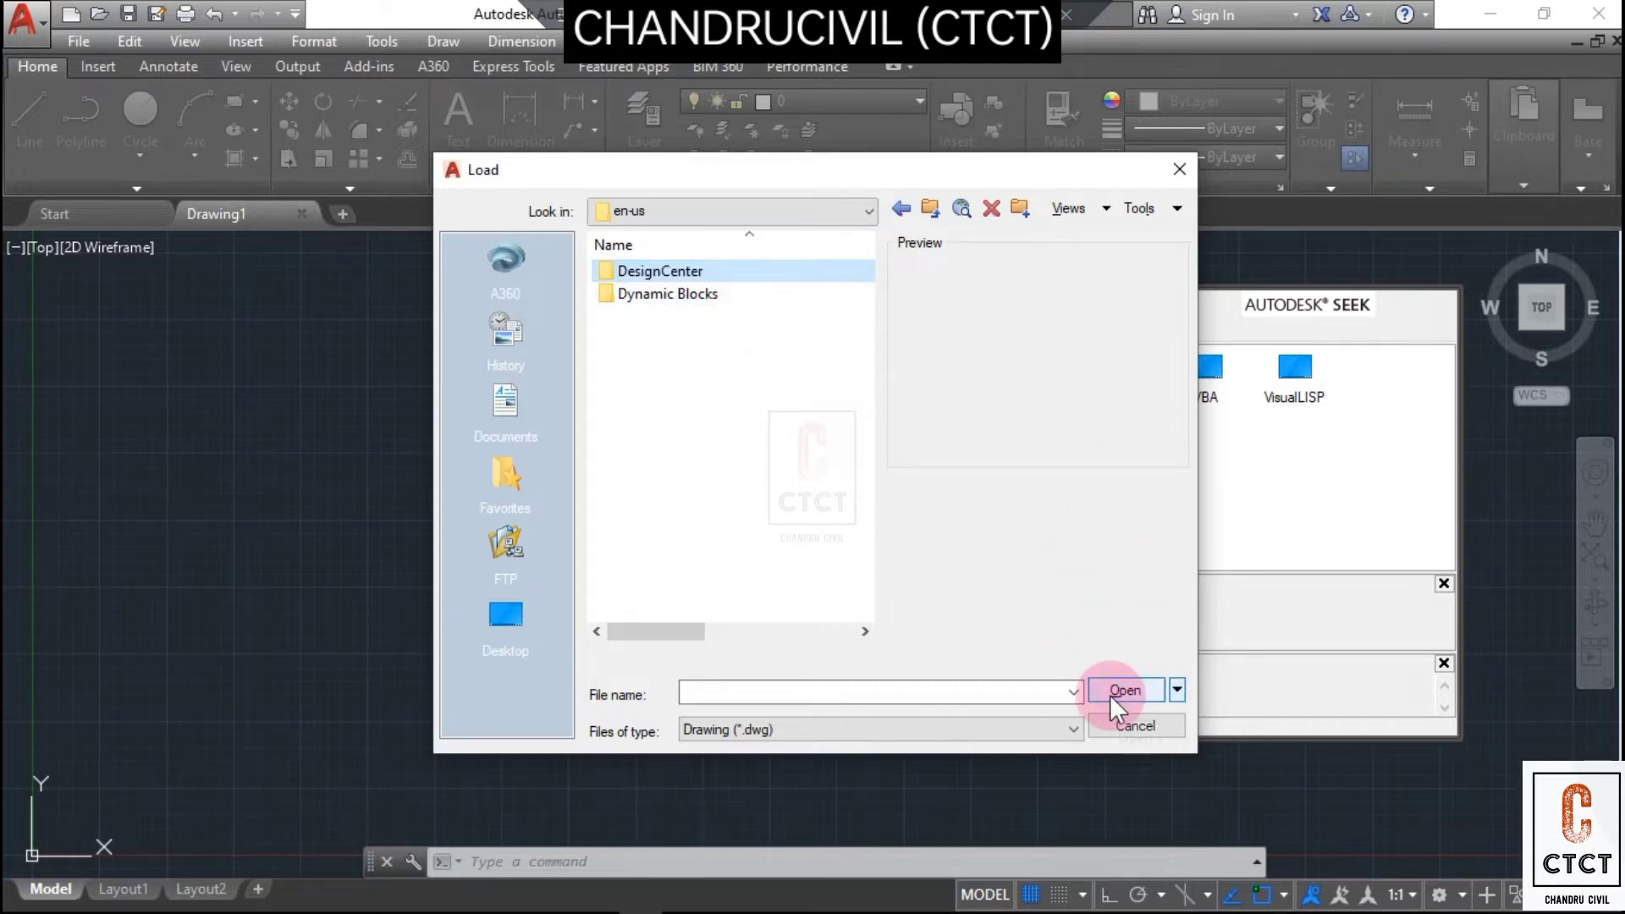
pyautogui.click(1108, 689)
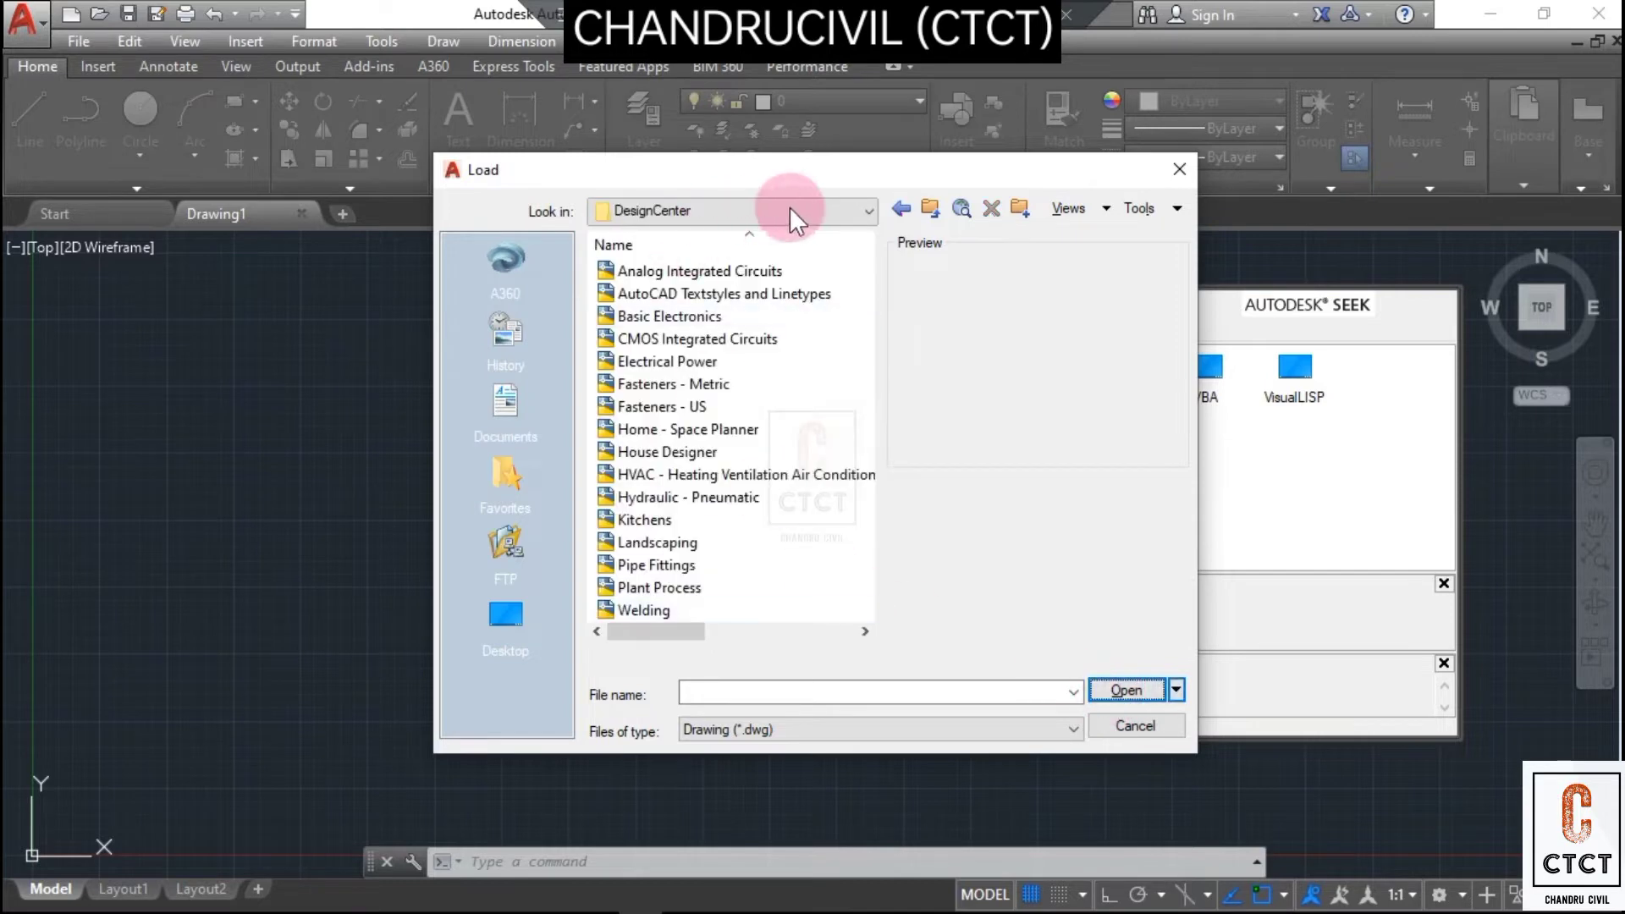
pyautogui.click(698, 271)
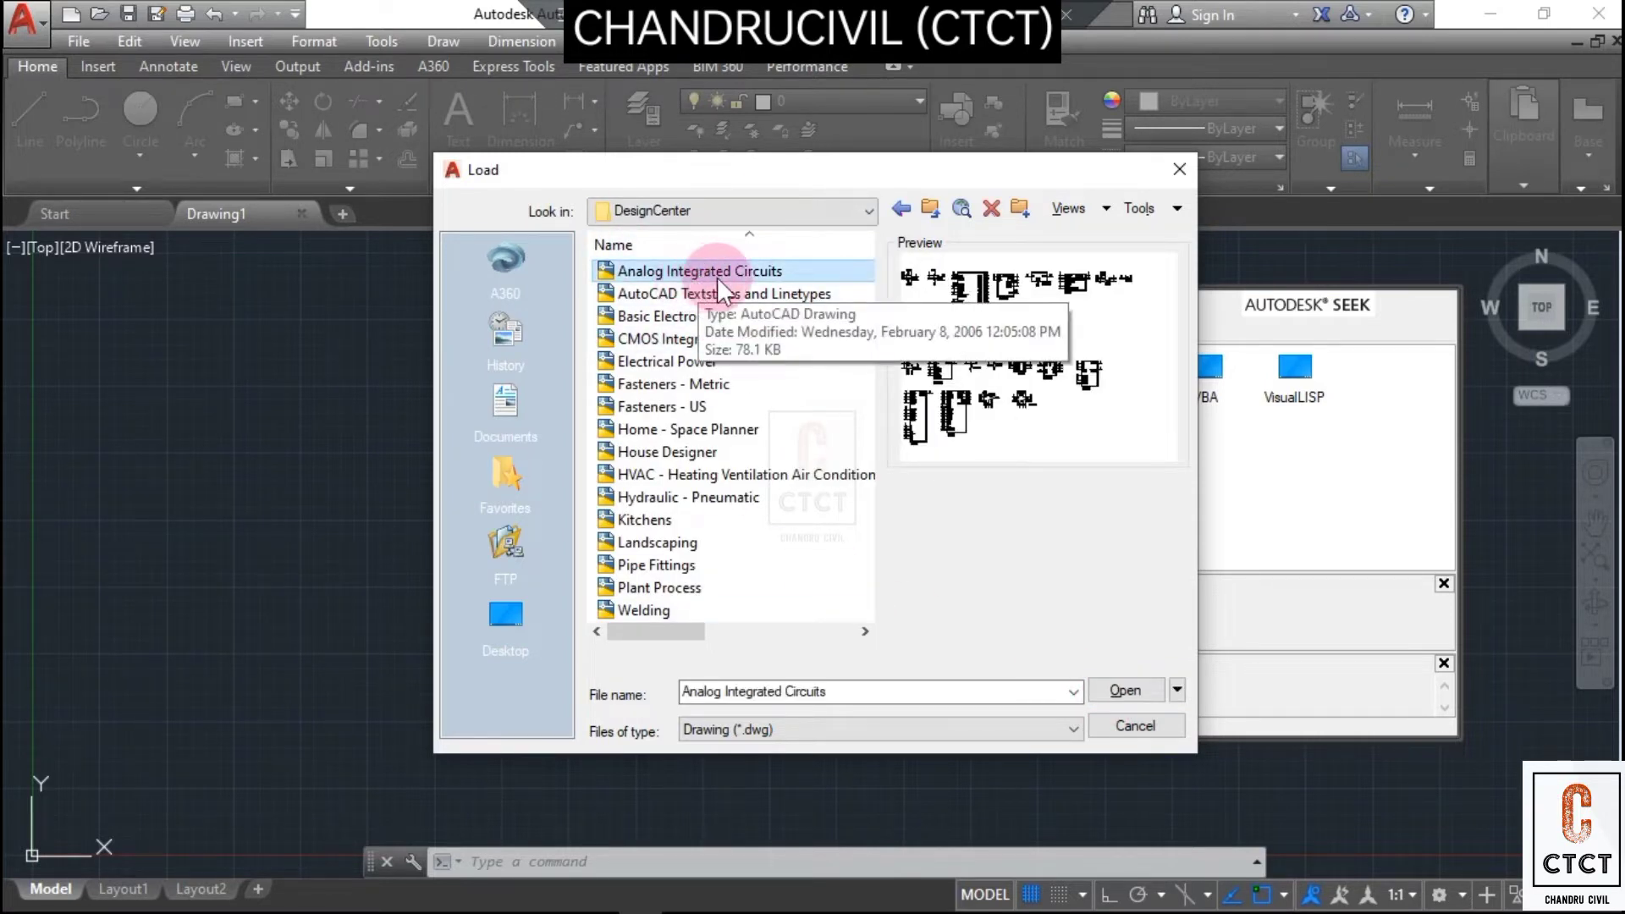
pyautogui.click(1130, 689)
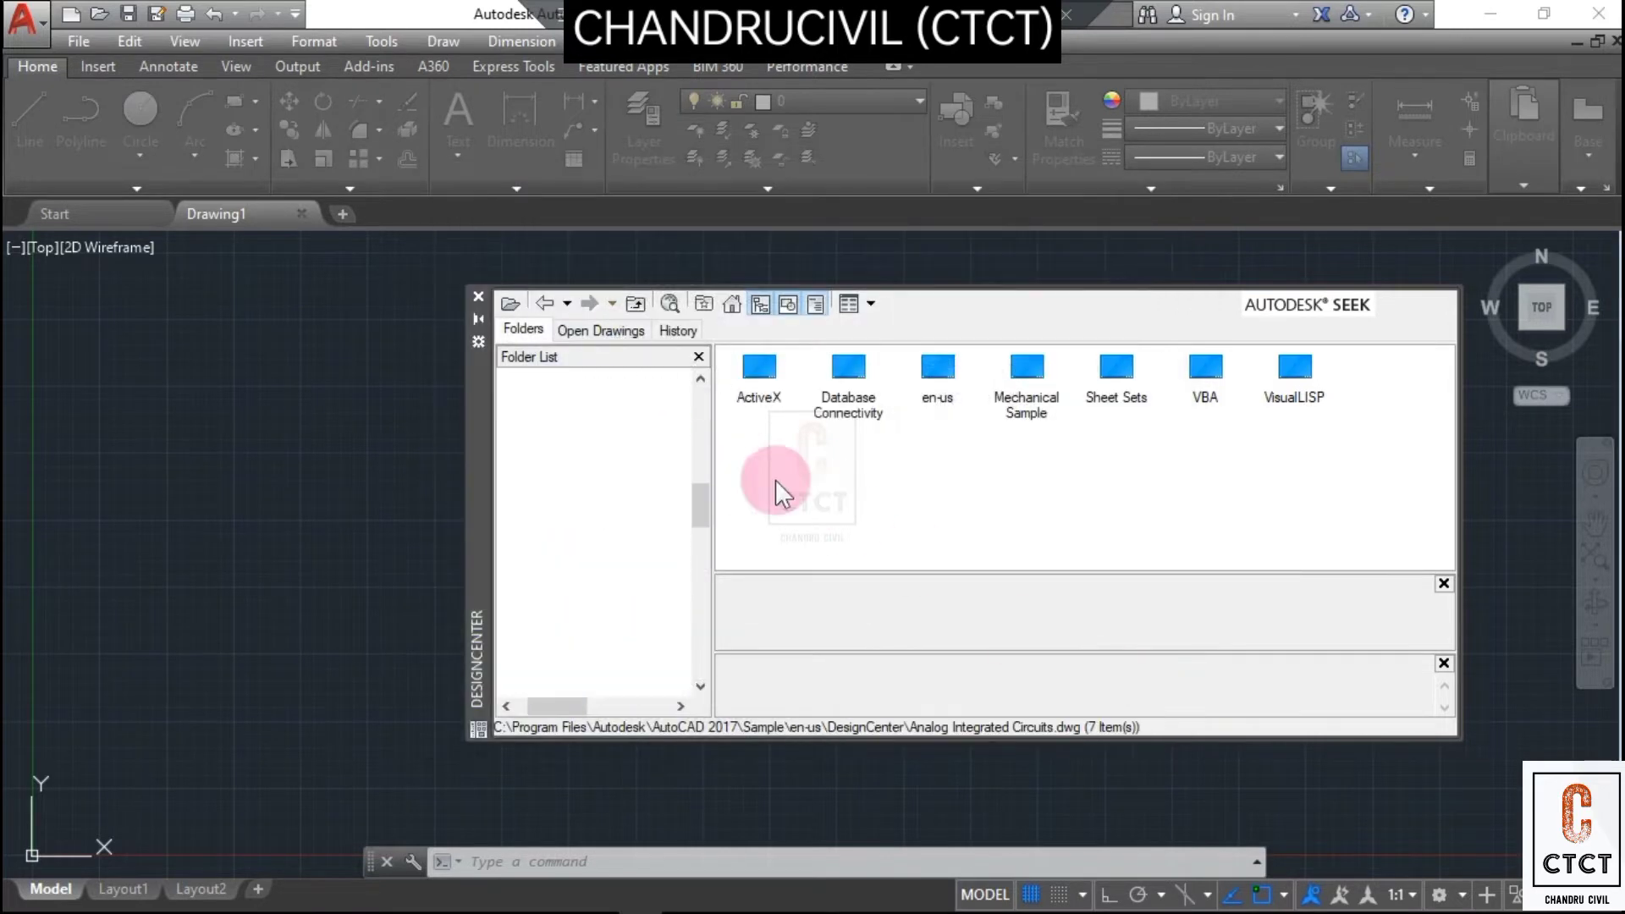
# - Show the blocks of Analog Integrated Circuits.dwg and insert the 10104 Analog IC block in the empty drawing area beside DesignCenter
pyautogui.doubleClick(756, 381)
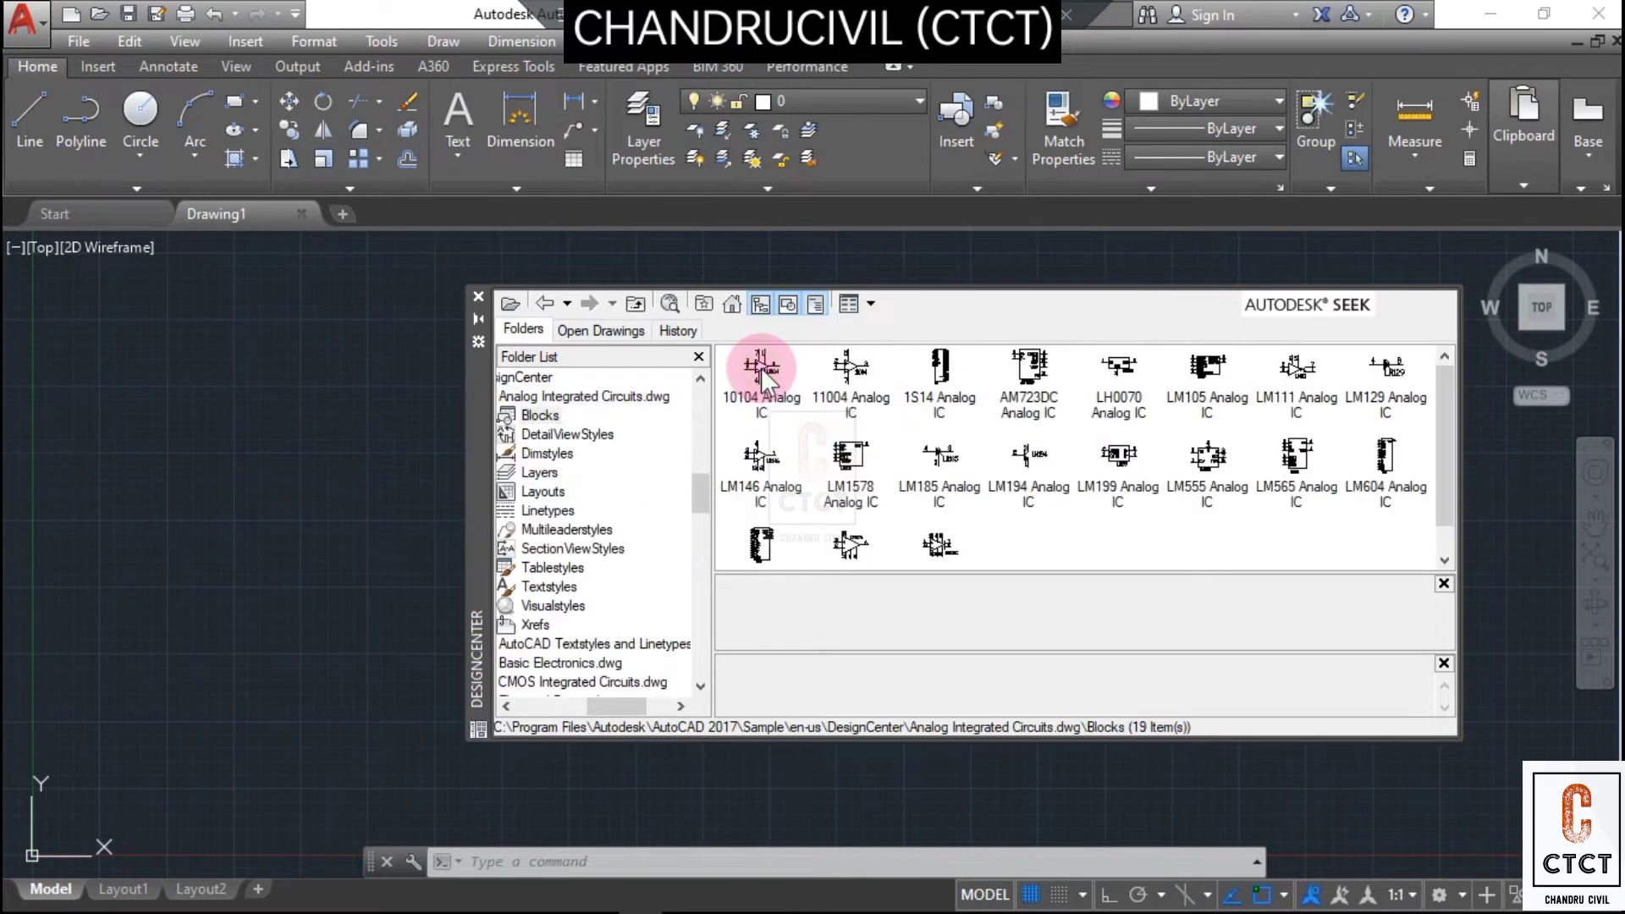
pyautogui.click(761, 419)
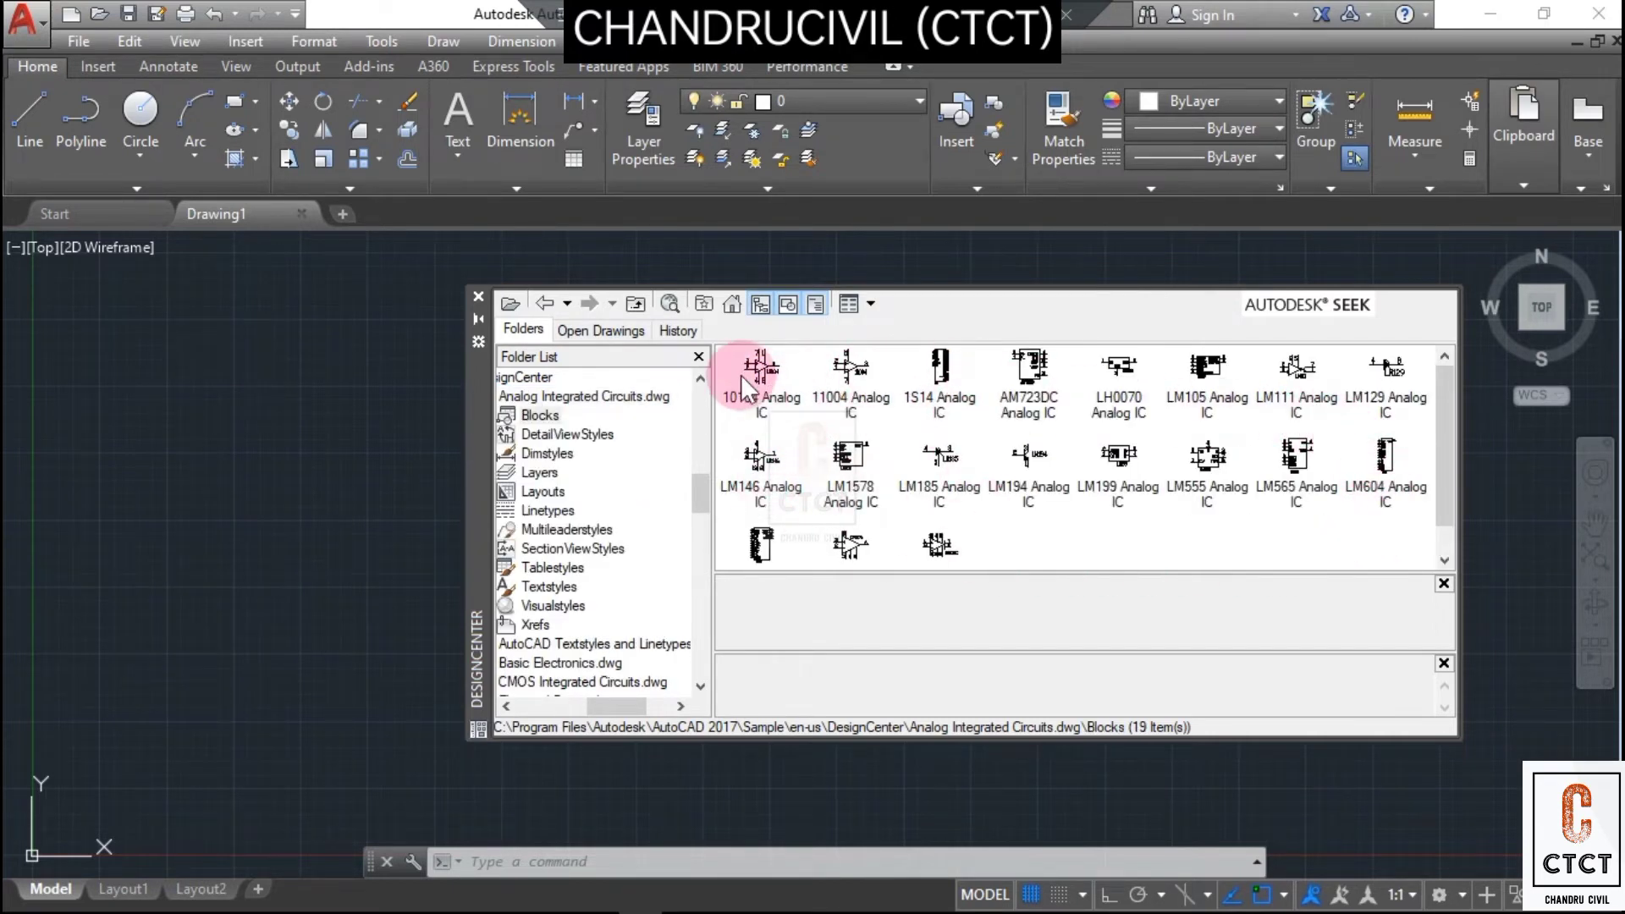
pyautogui.click(766, 369)
pyautogui.moveTo(777, 381)
pyautogui.mouseDown()
pyautogui.moveTo(598, 489)
pyautogui.moveTo(363, 496)
pyautogui.moveTo(214, 471)
pyautogui.mouseUp()
pyautogui.scroll(7, 218, 471)
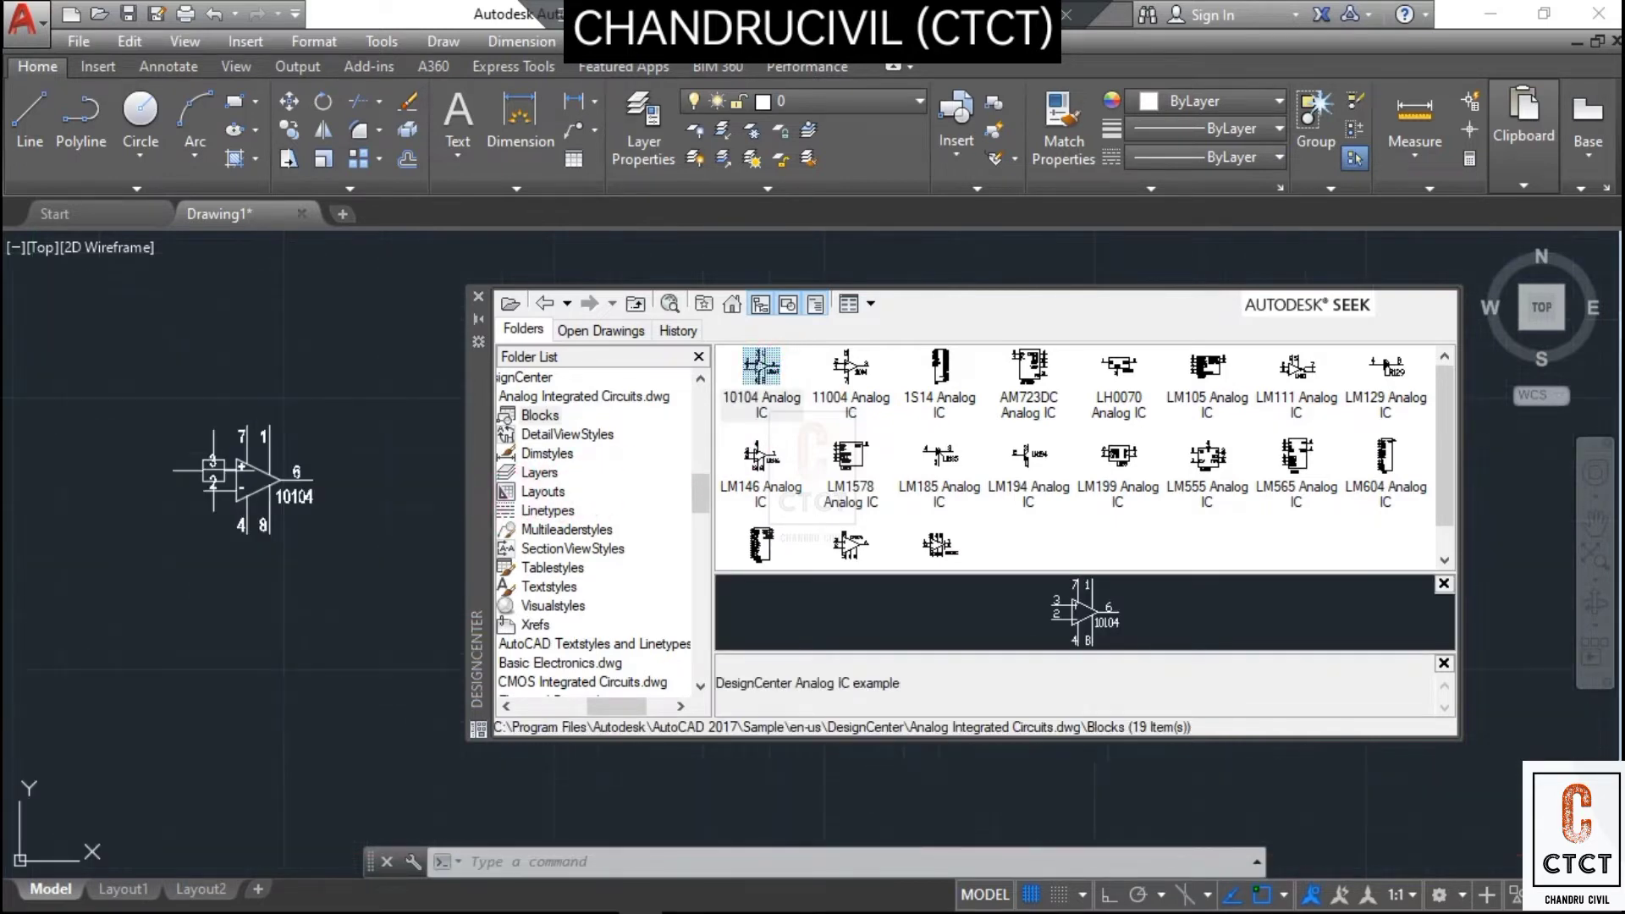
pyautogui.moveTo(339, 526); pyautogui.dragTo(342, 574, button='middle')
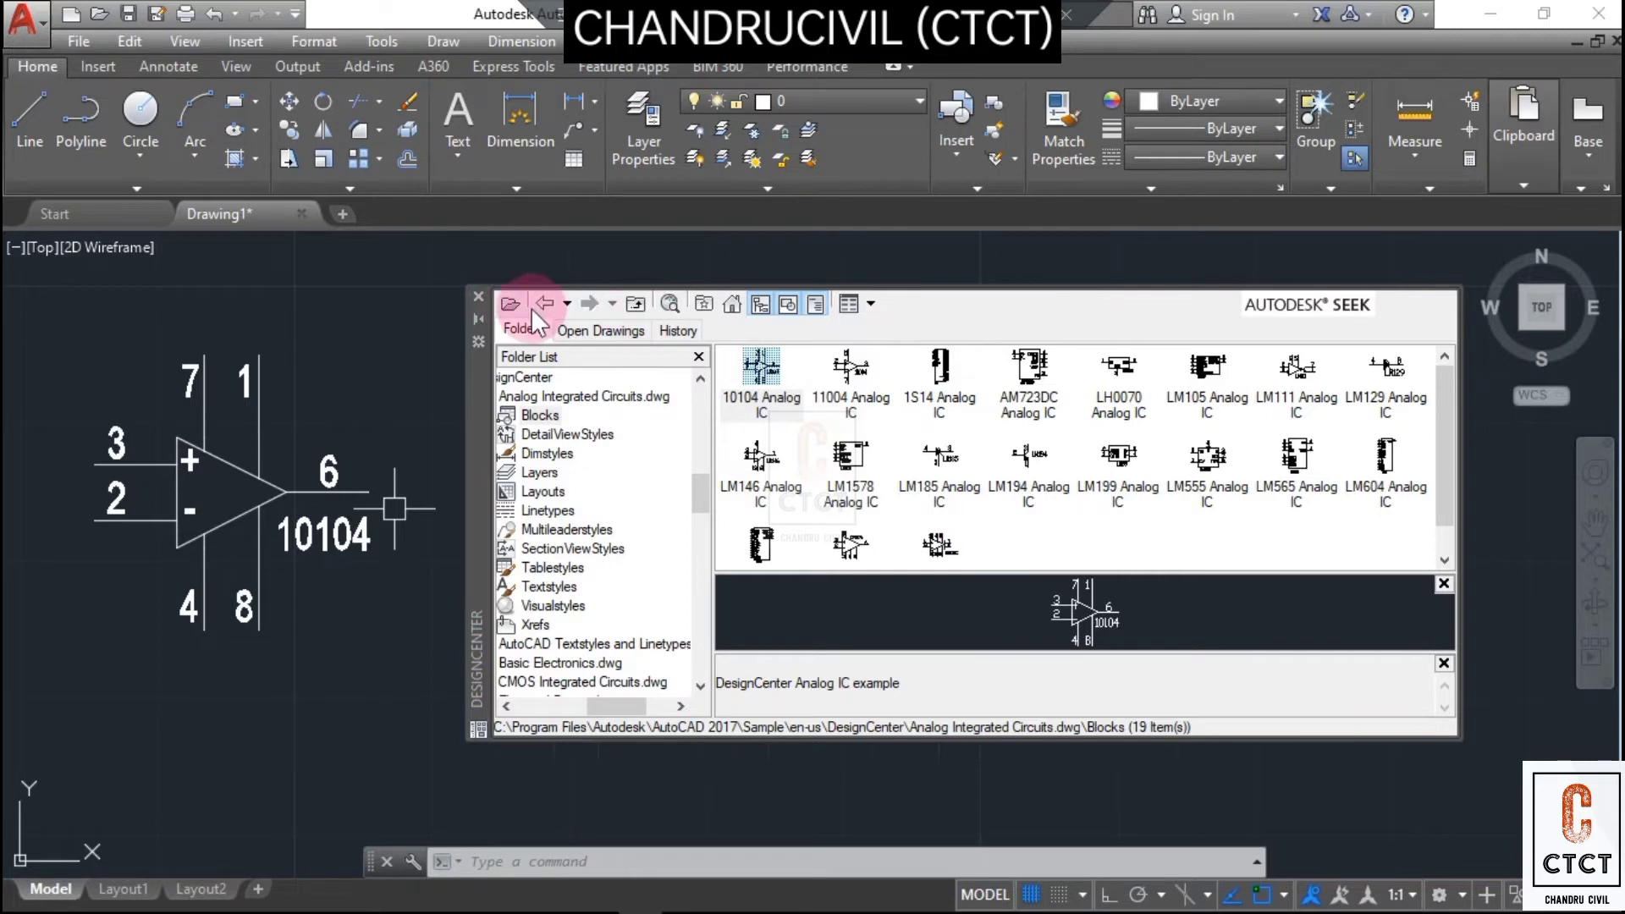
# - Load the Basic Electronics sample drawing into DesignCenter and look through its blocks
pyautogui.click(508, 301)
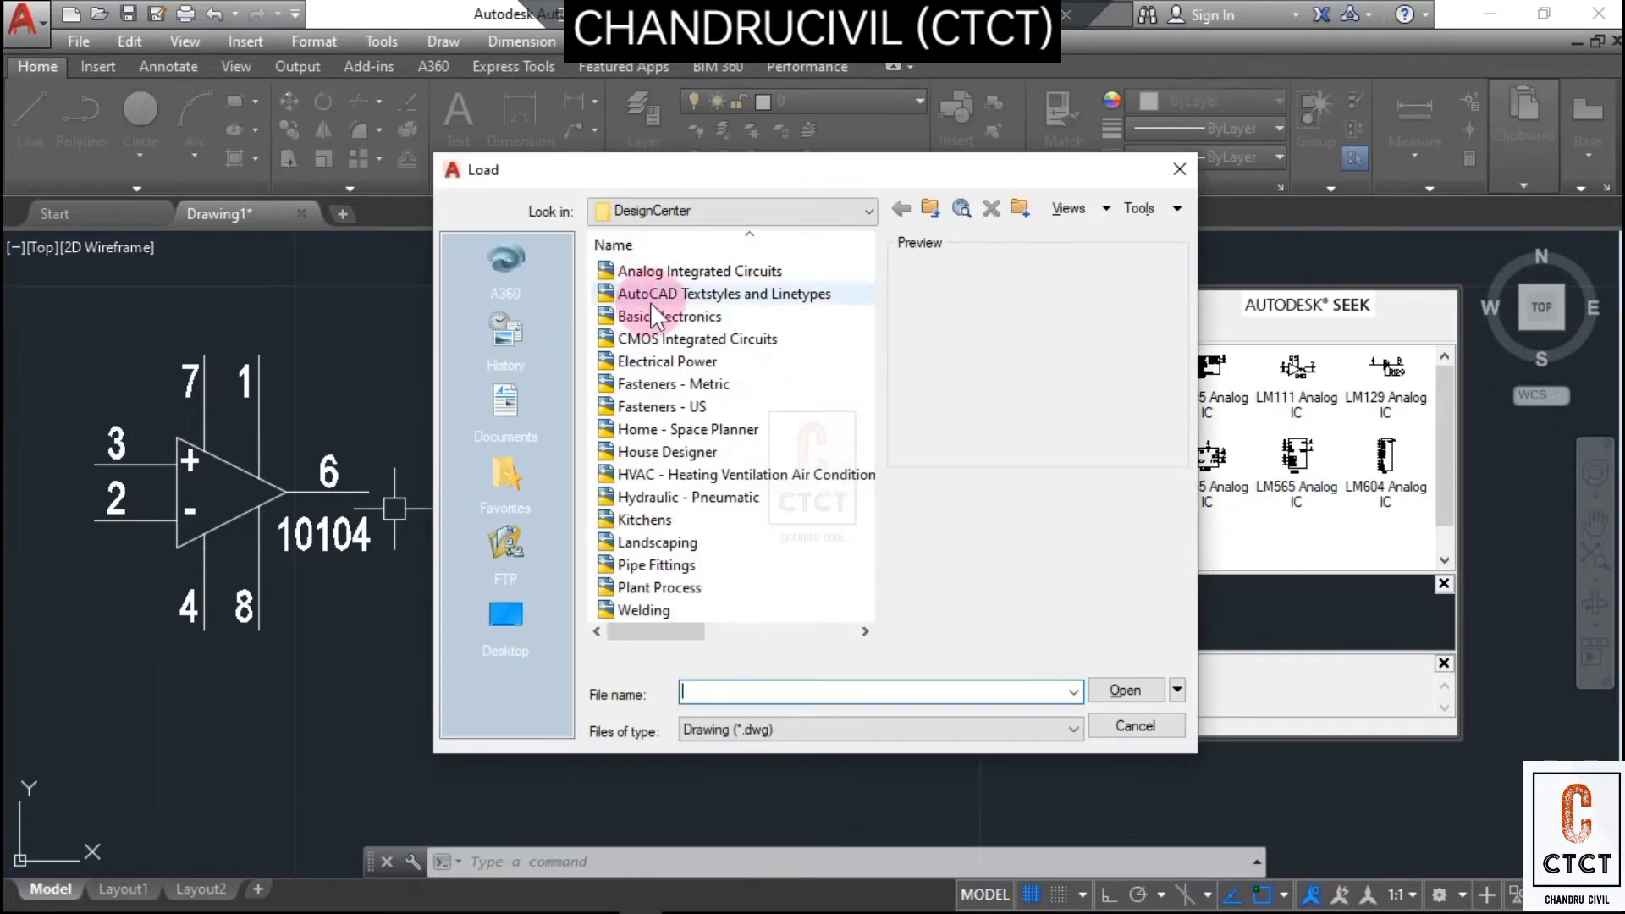
pyautogui.click(652, 301)
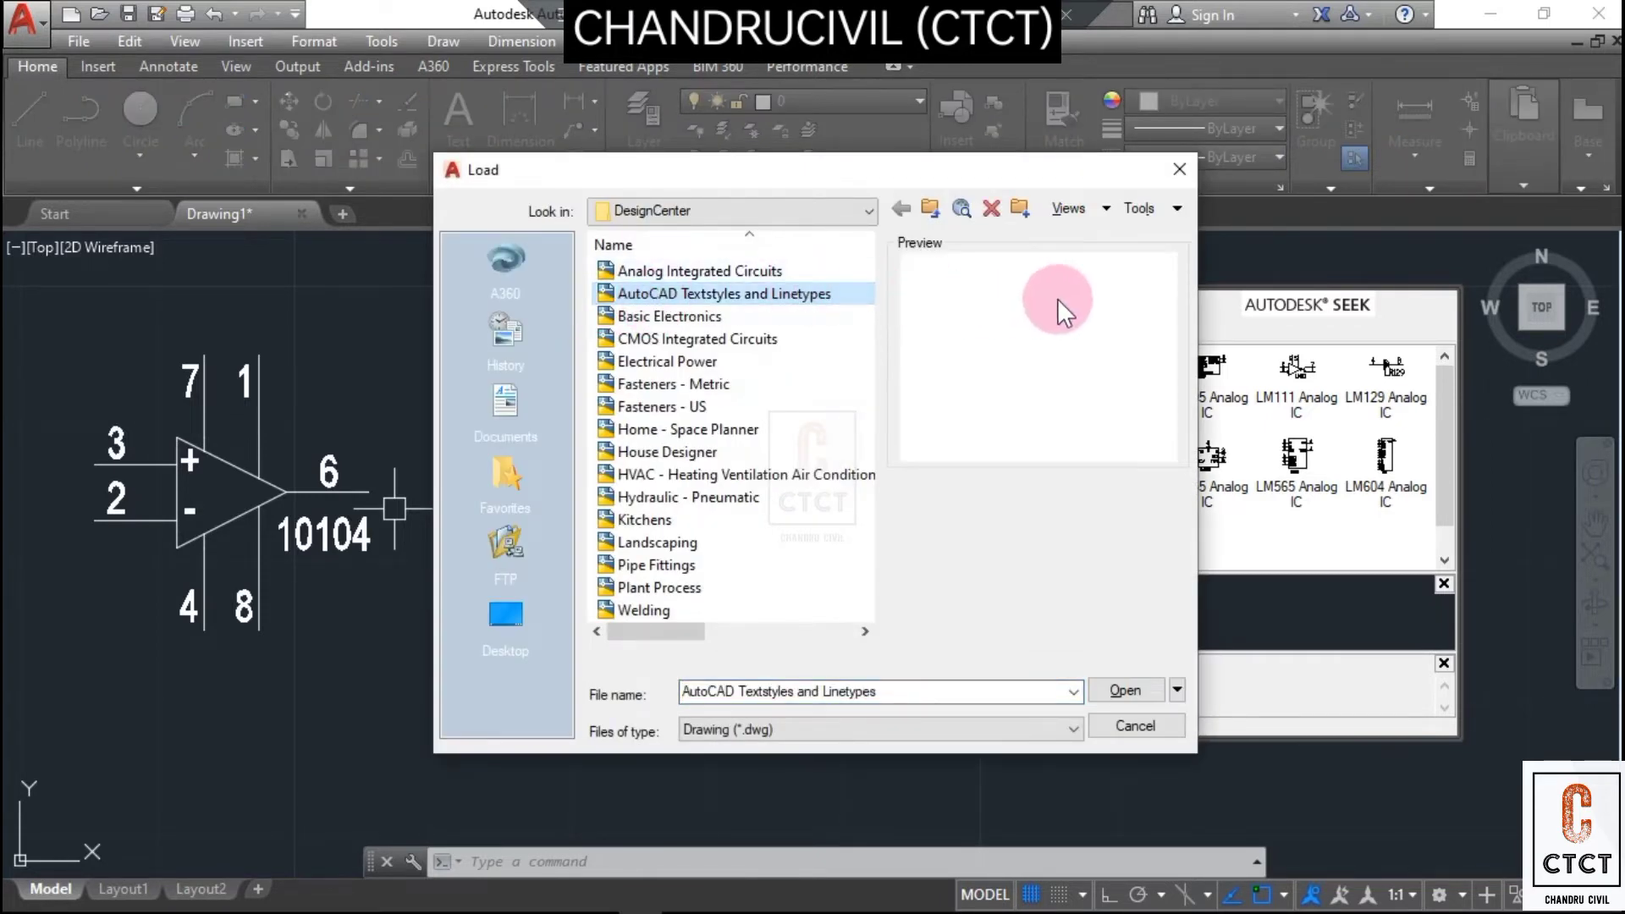
pyautogui.click(678, 313)
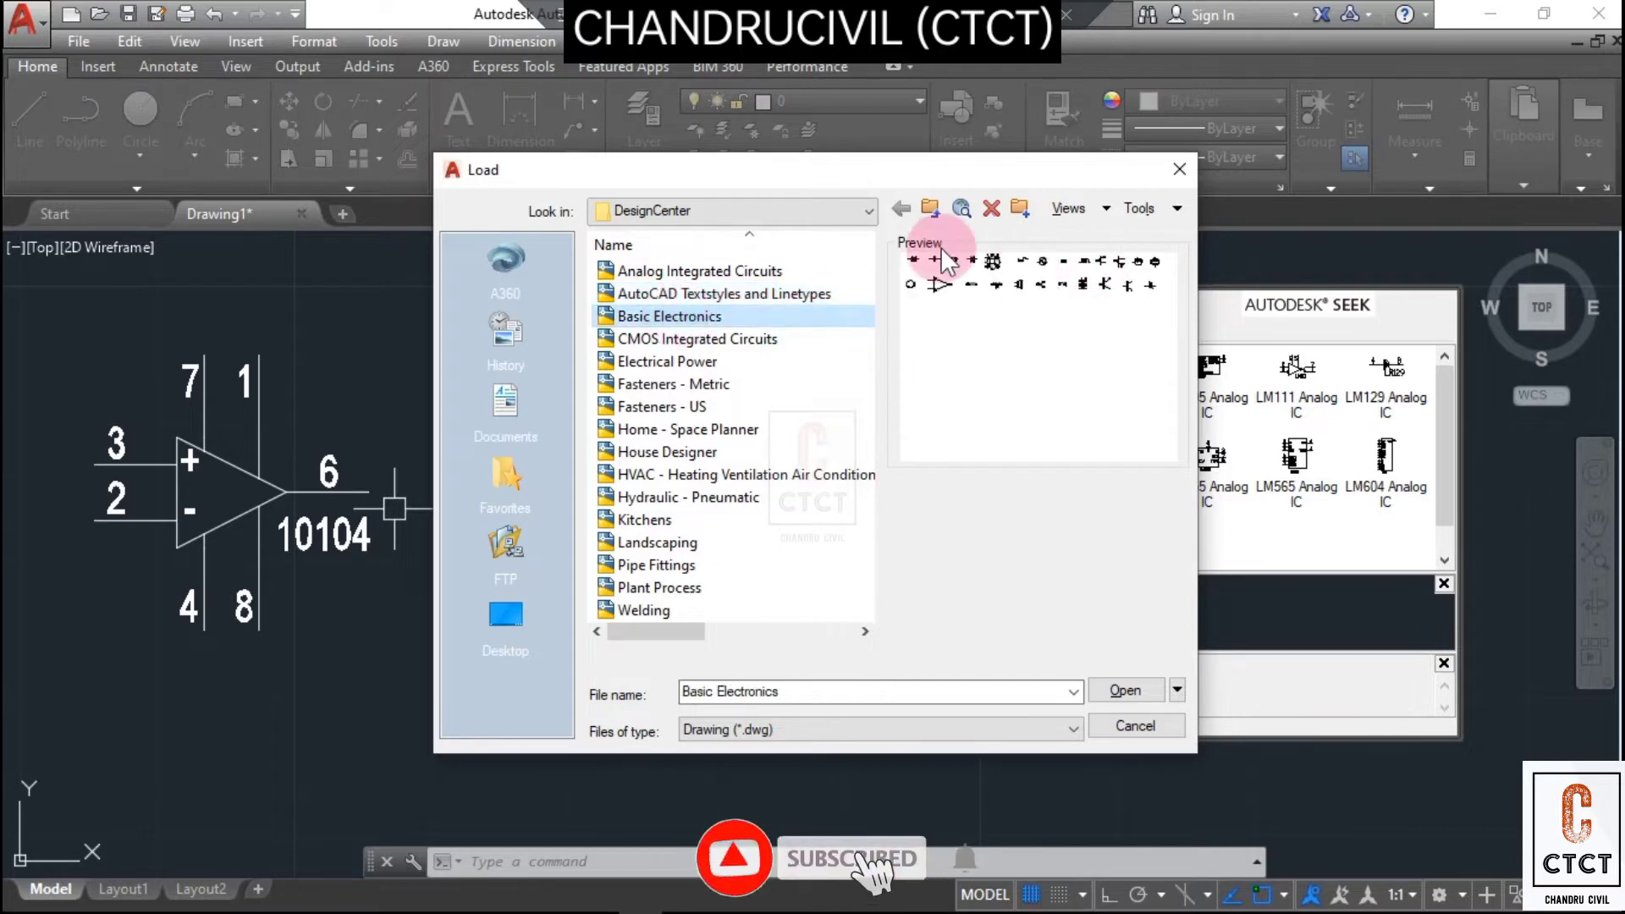
pyautogui.click(1123, 690)
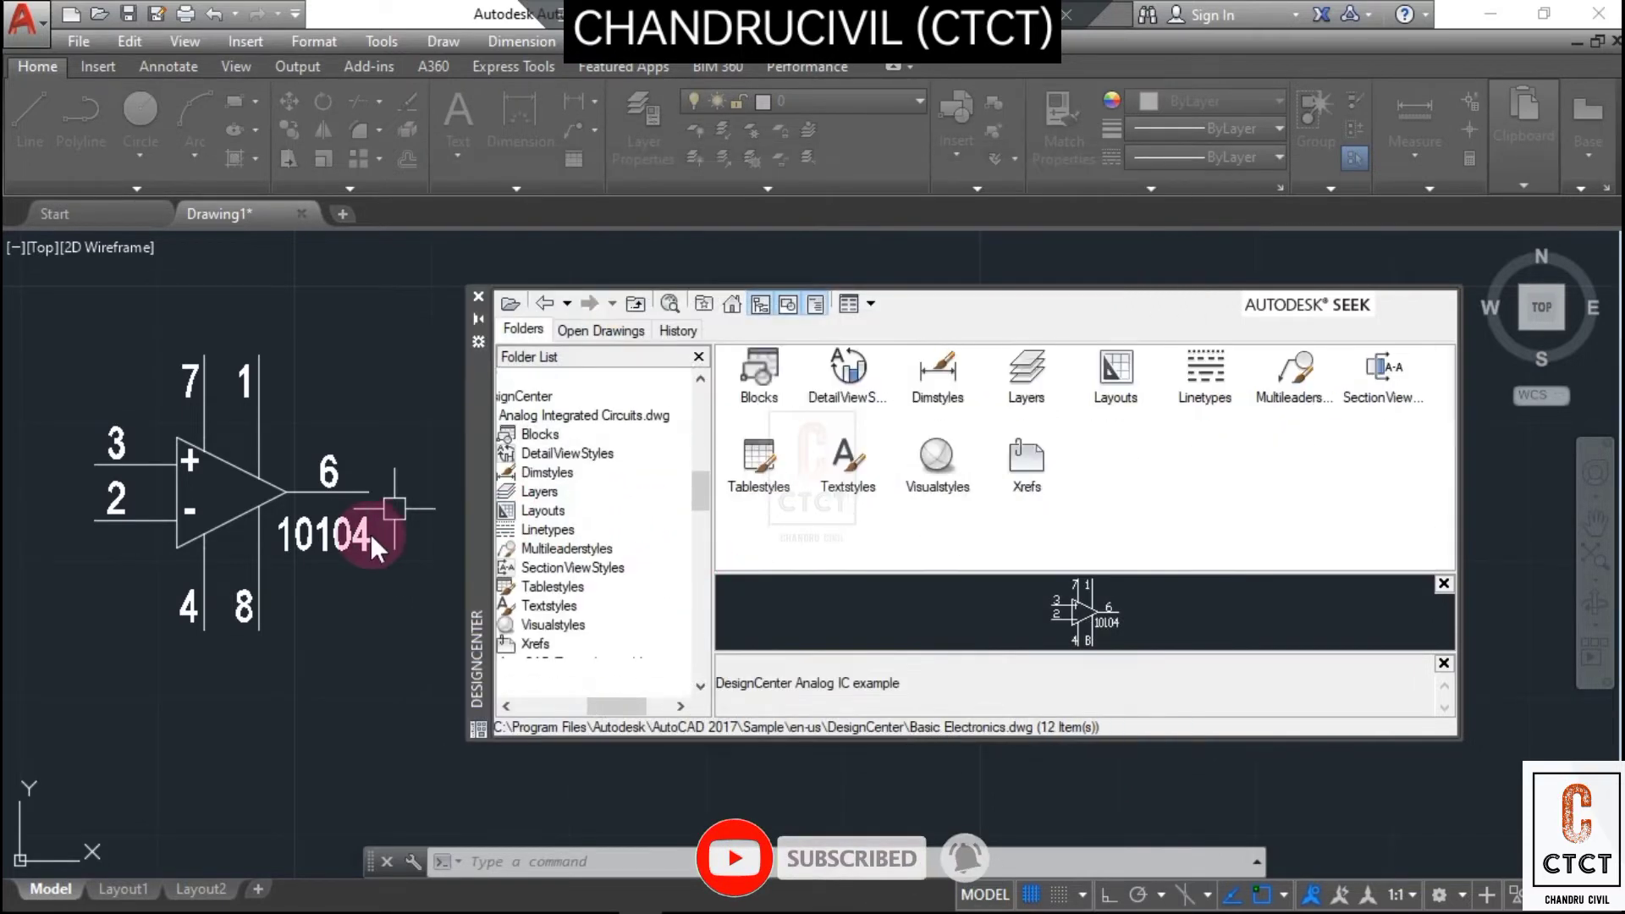
pyautogui.doubleClick(755, 371)
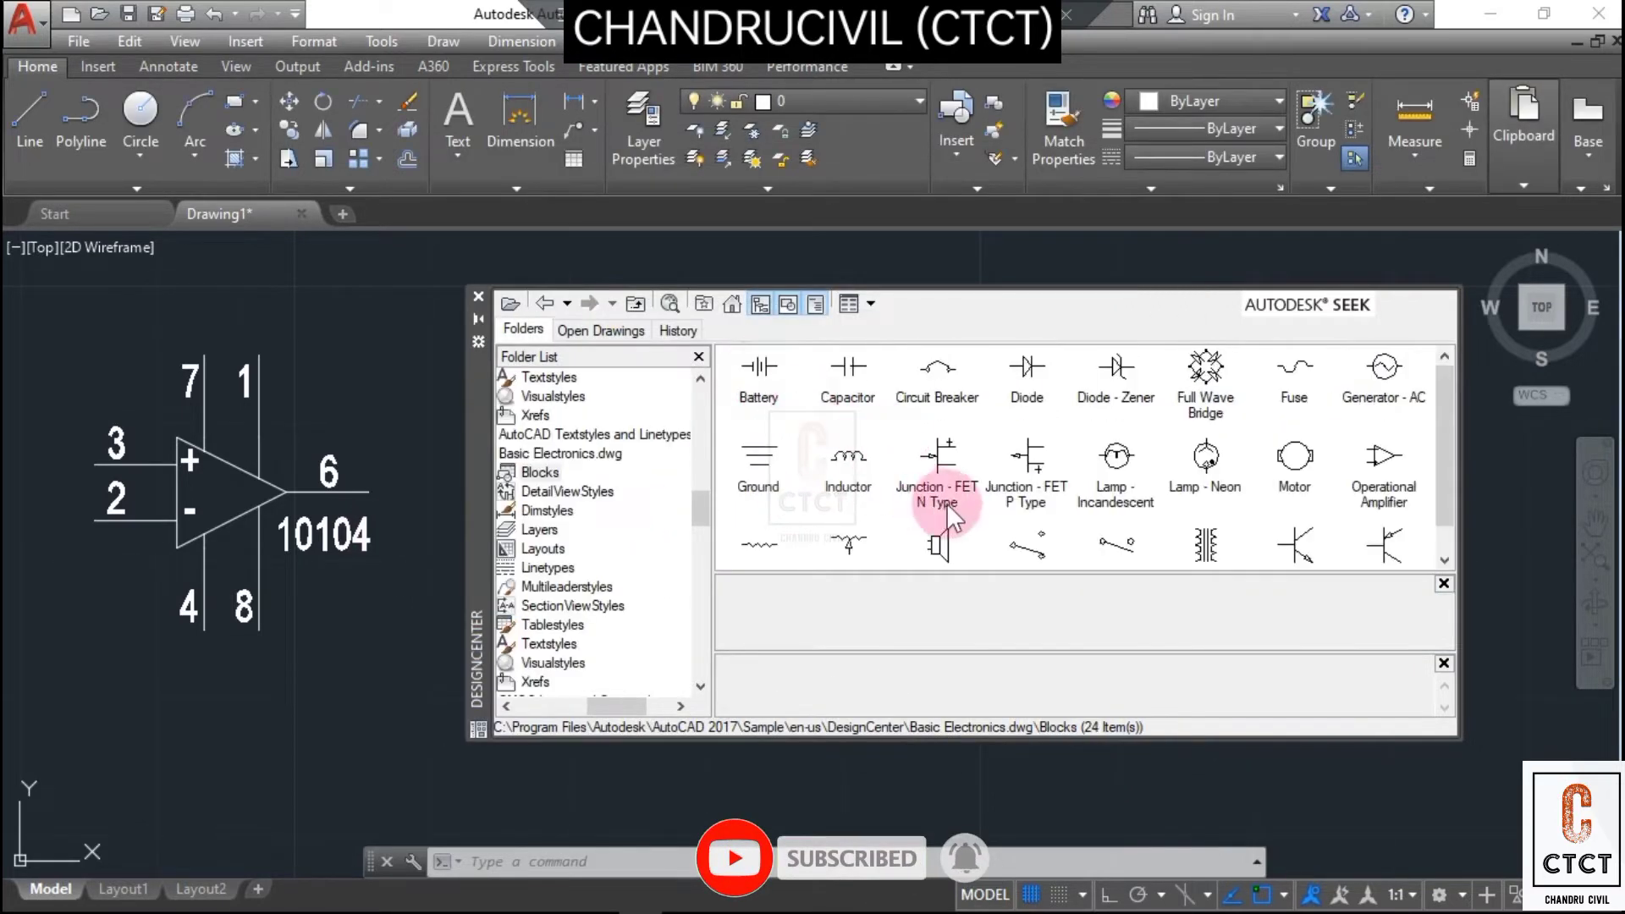
pyautogui.scroll(-1, 1124, 503)
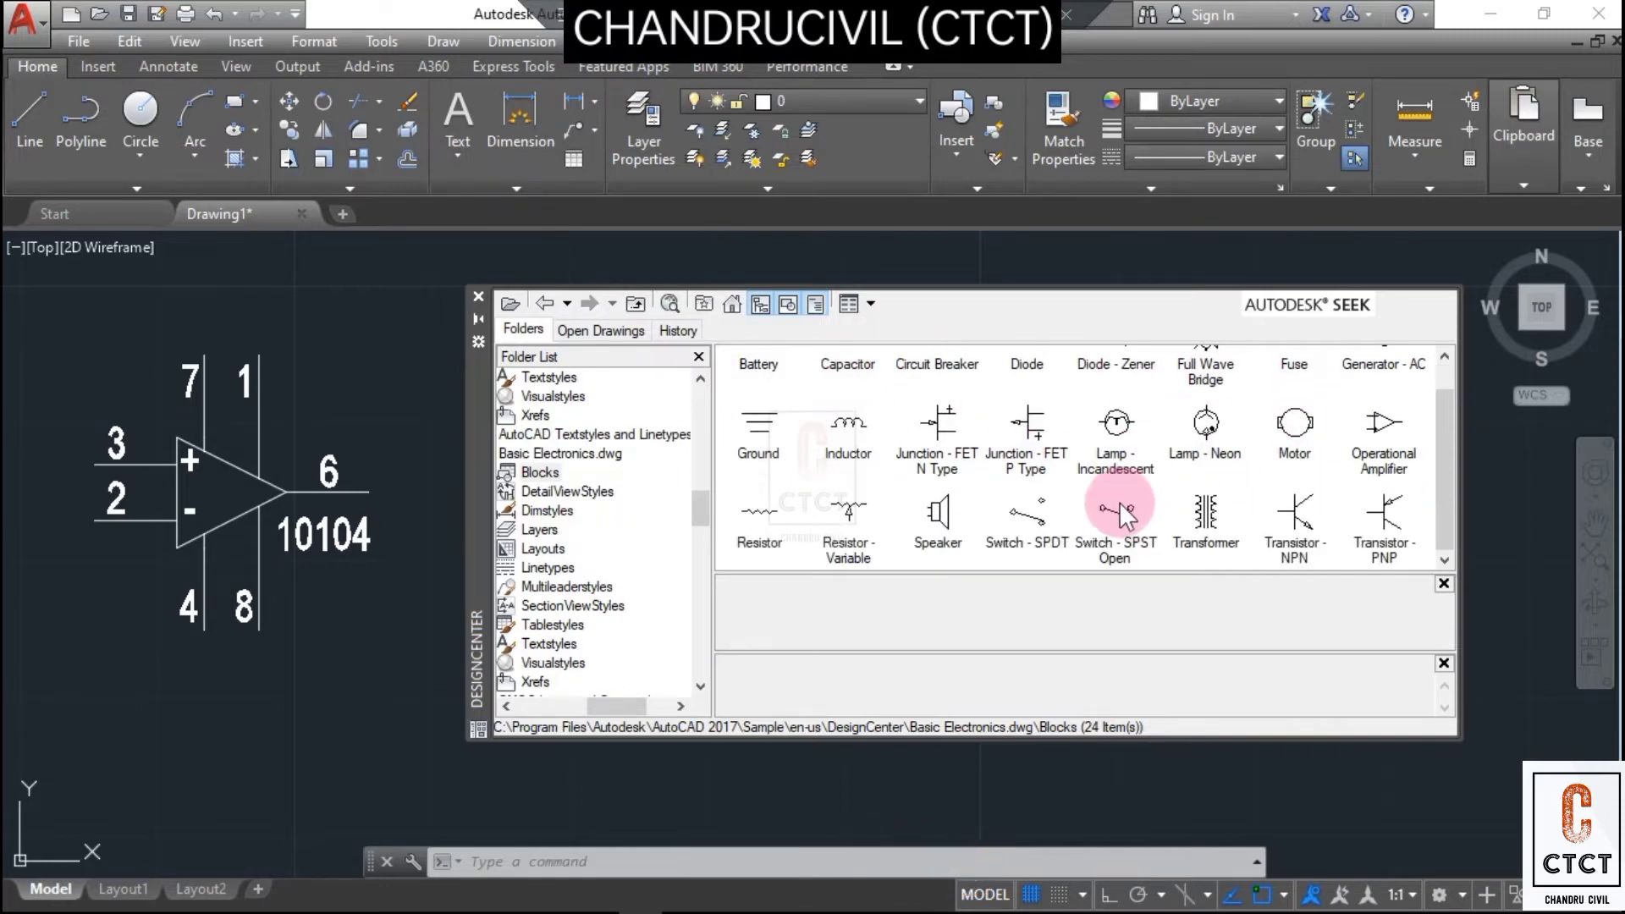
pyautogui.scroll(1, 1197, 529)
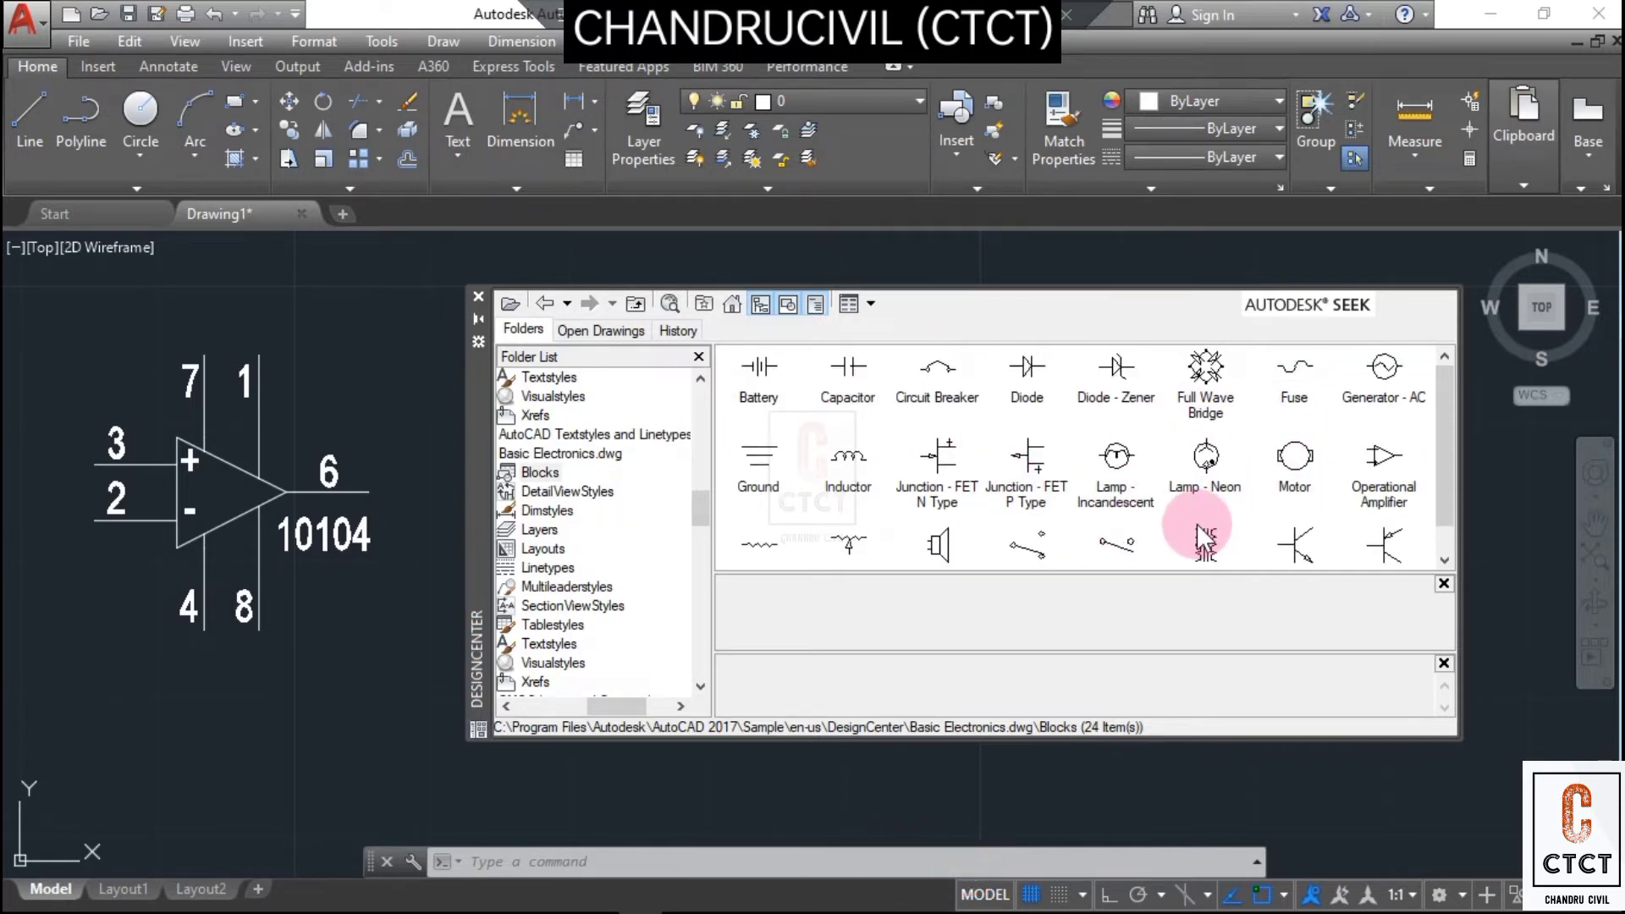
# - Preview the CMOS Integrated Circuits and Electrical Power drawings, and load Fasteners - Metric with its blocks displayed
pyautogui.click(510, 304)
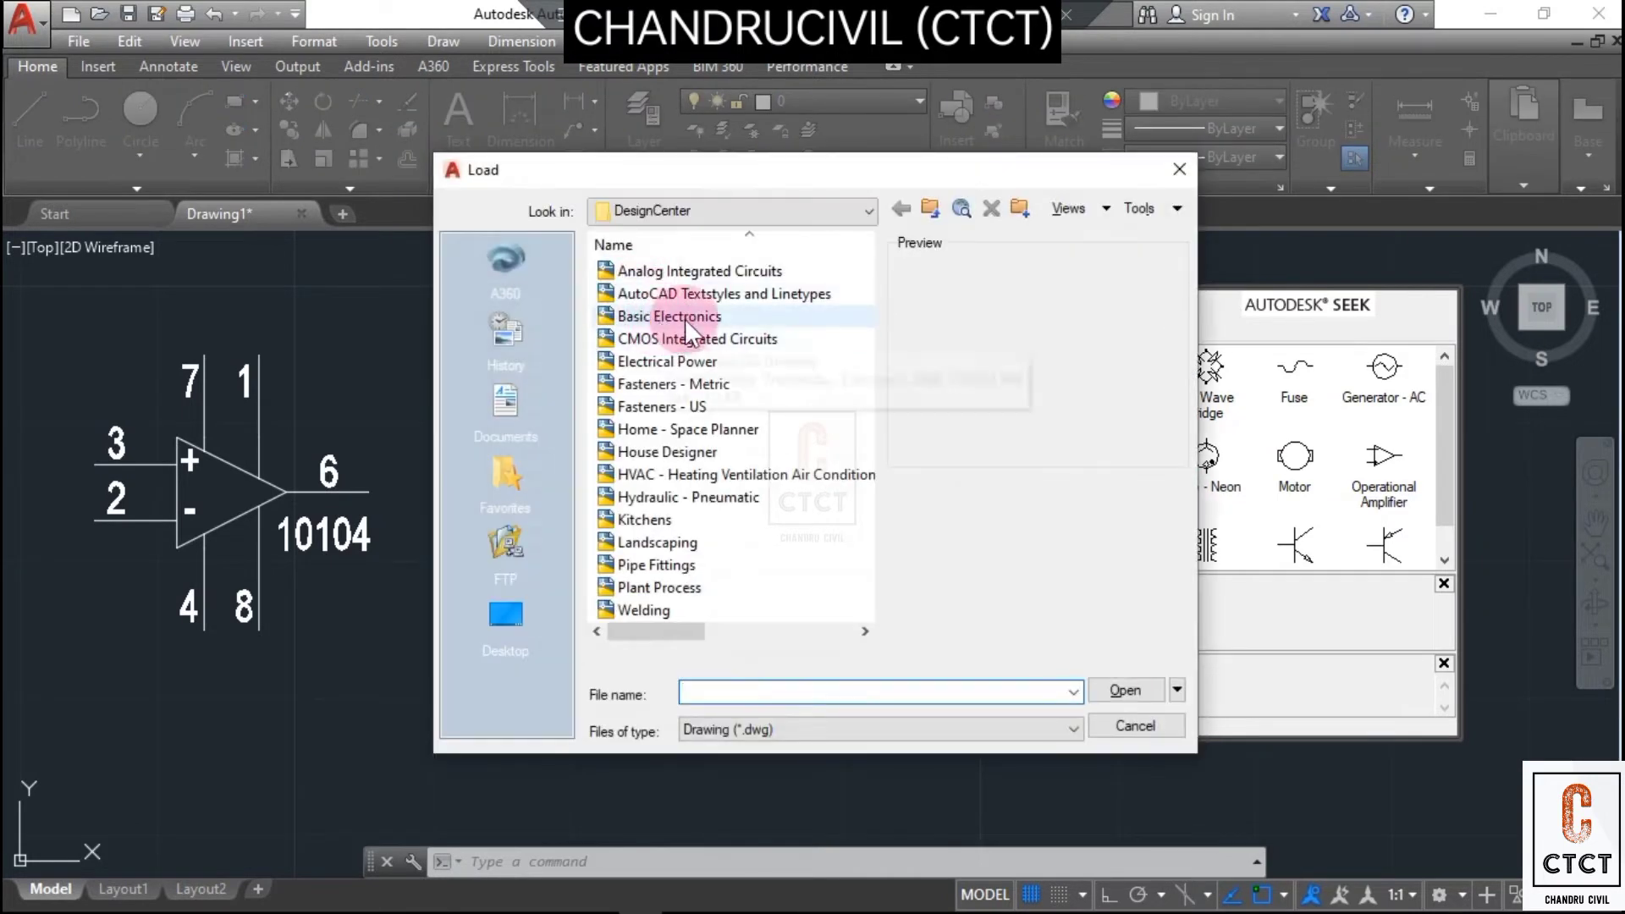
pyautogui.click(695, 337)
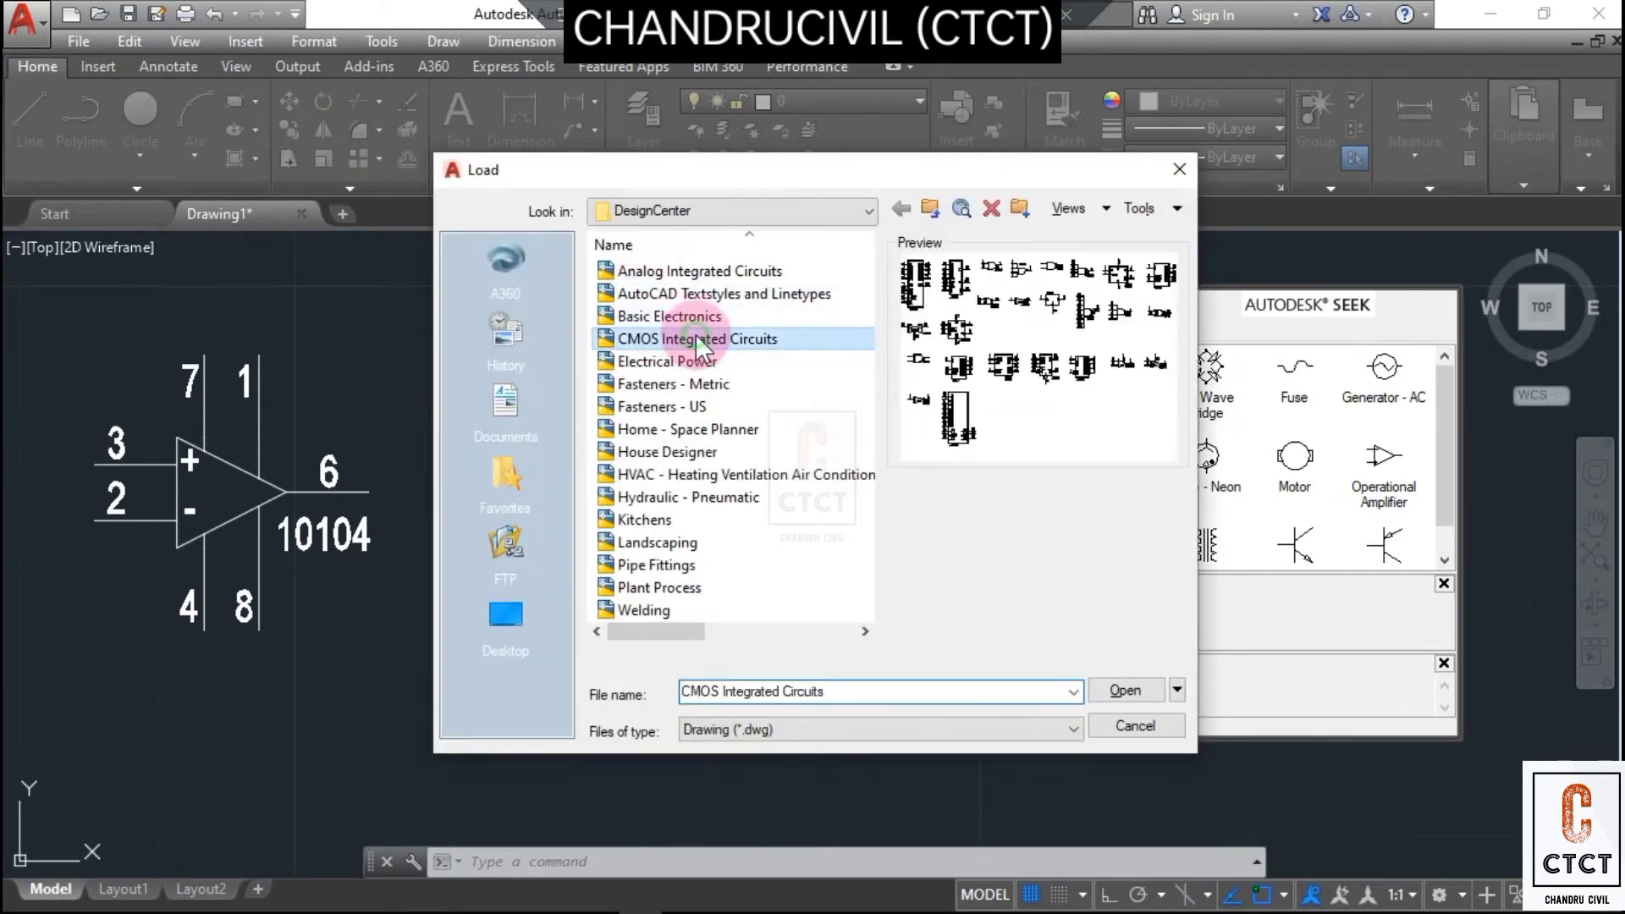
pyautogui.click(773, 364)
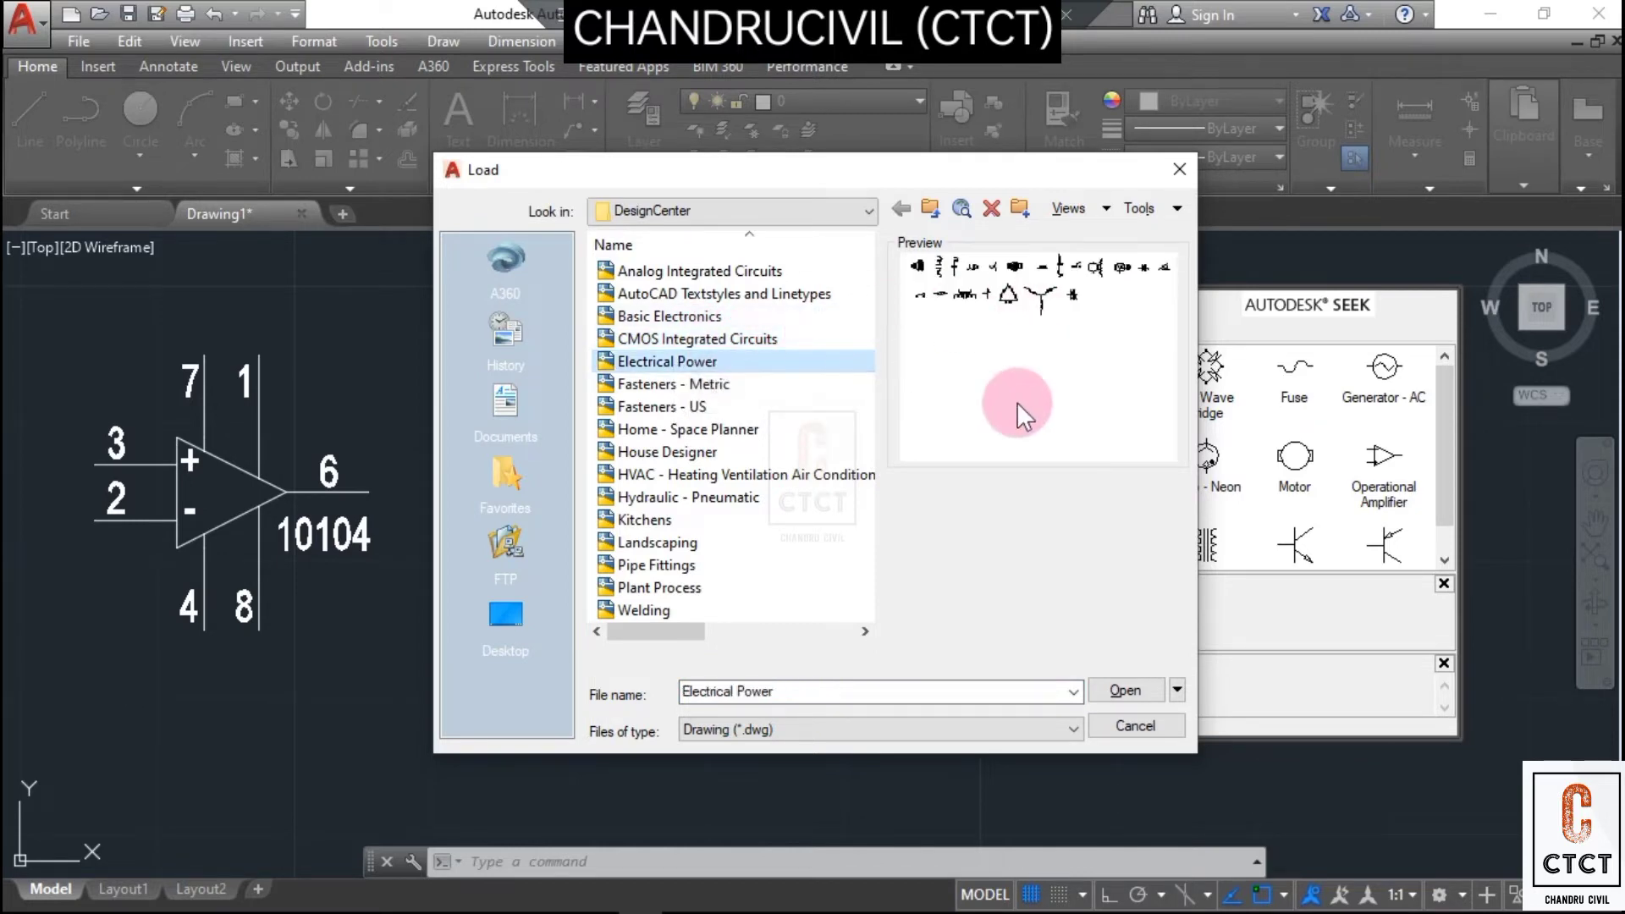
pyautogui.click(749, 383)
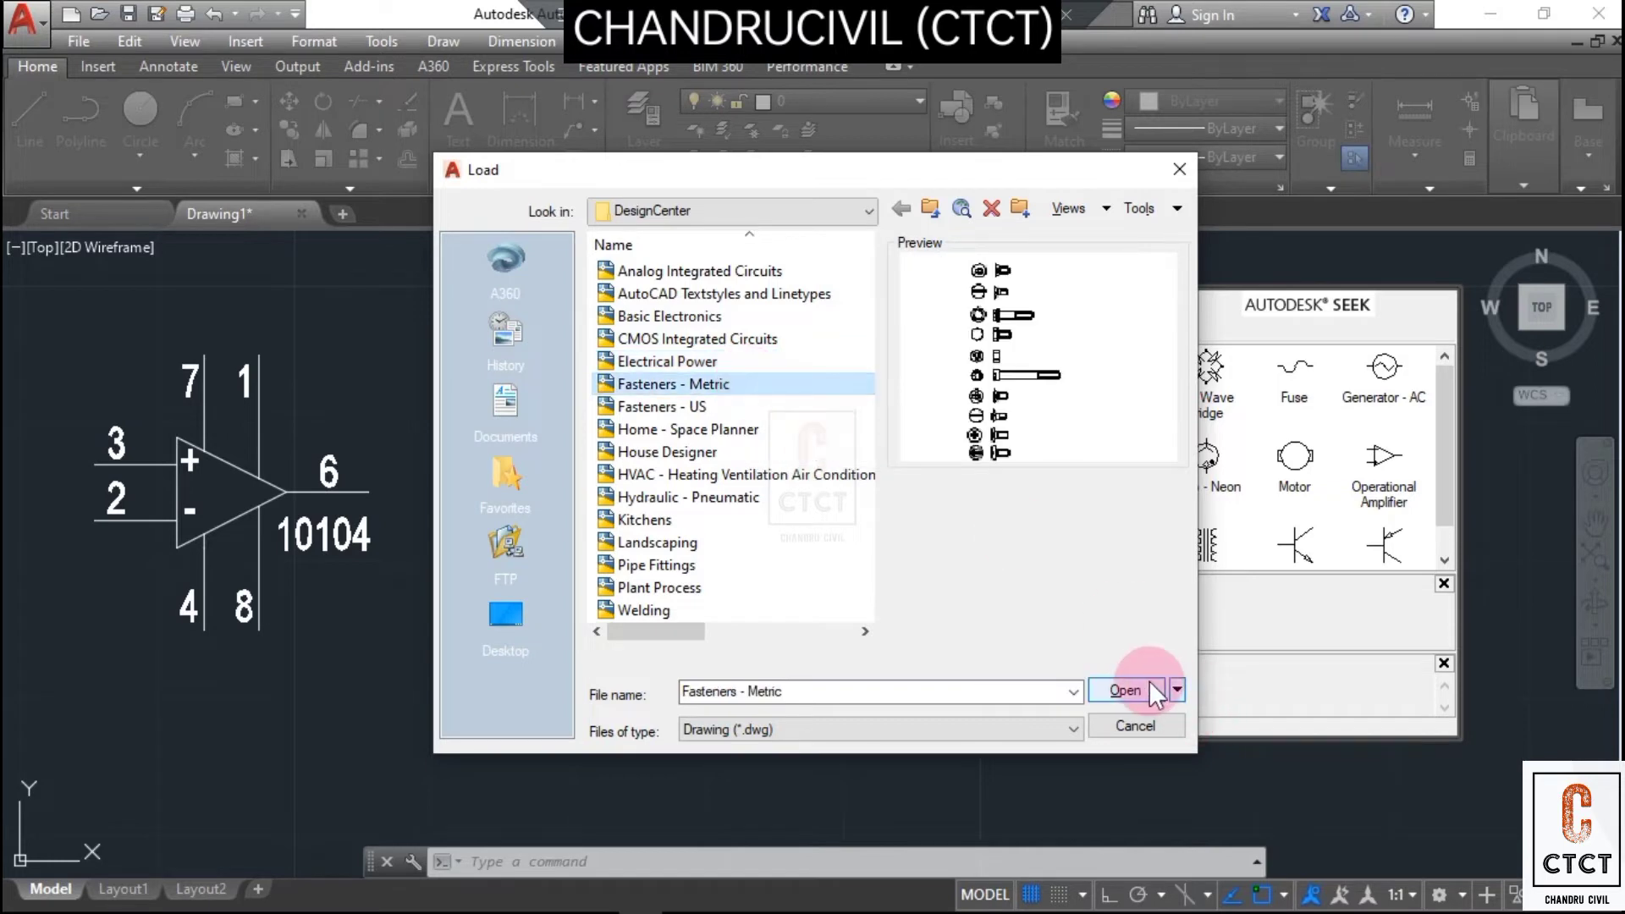
pyautogui.click(1134, 690)
pyautogui.click(789, 371)
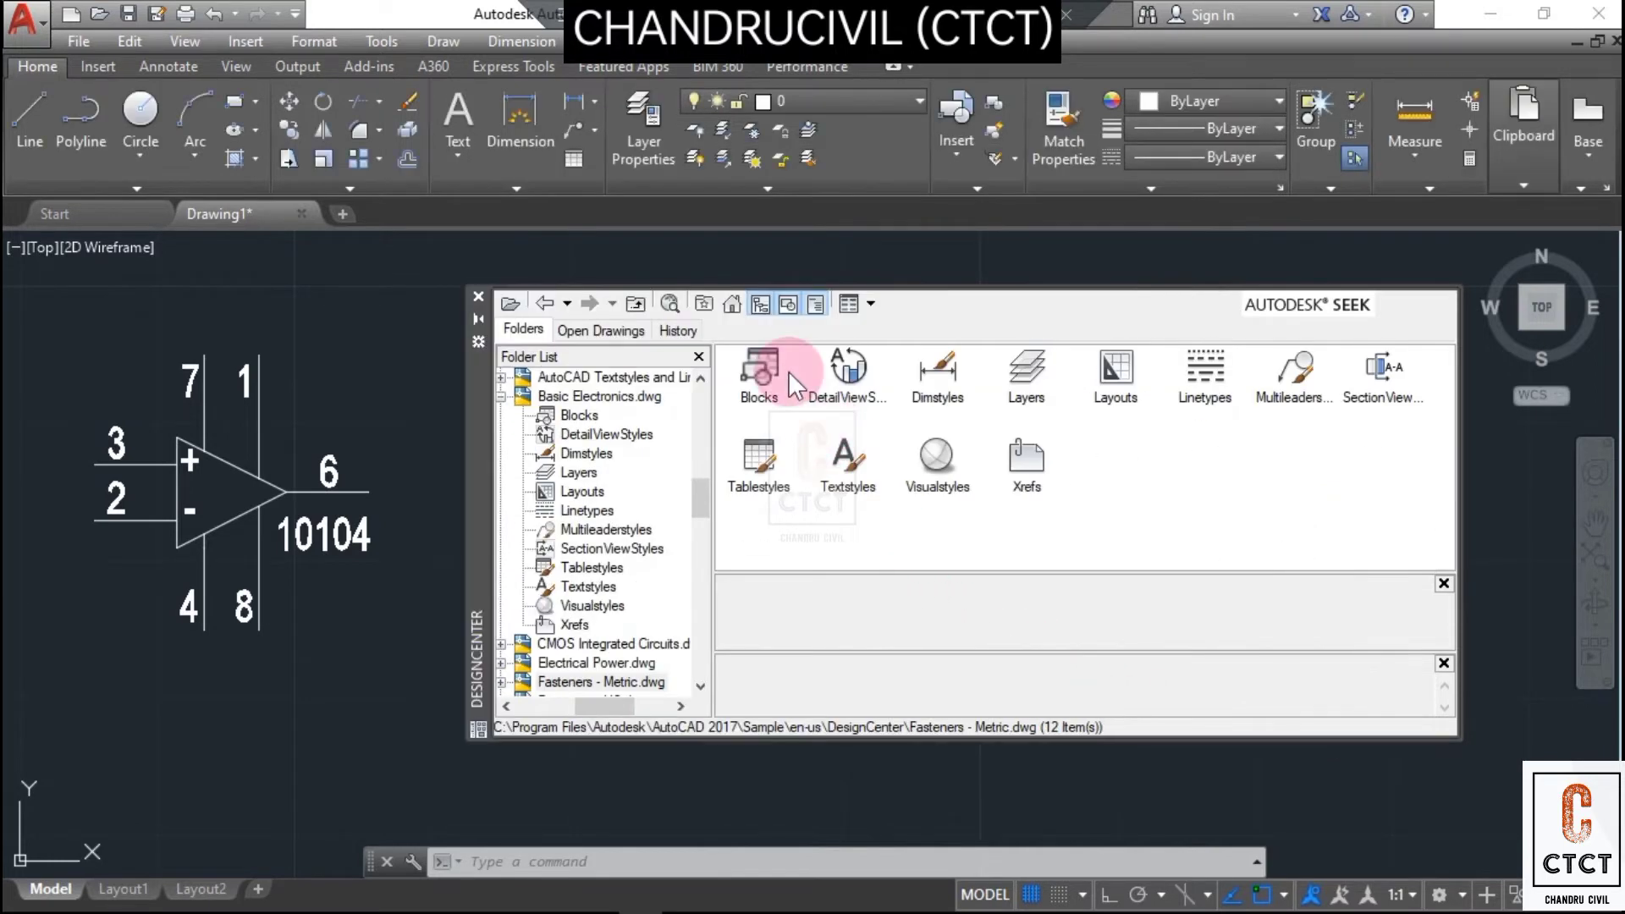
pyautogui.doubleClick(788, 371)
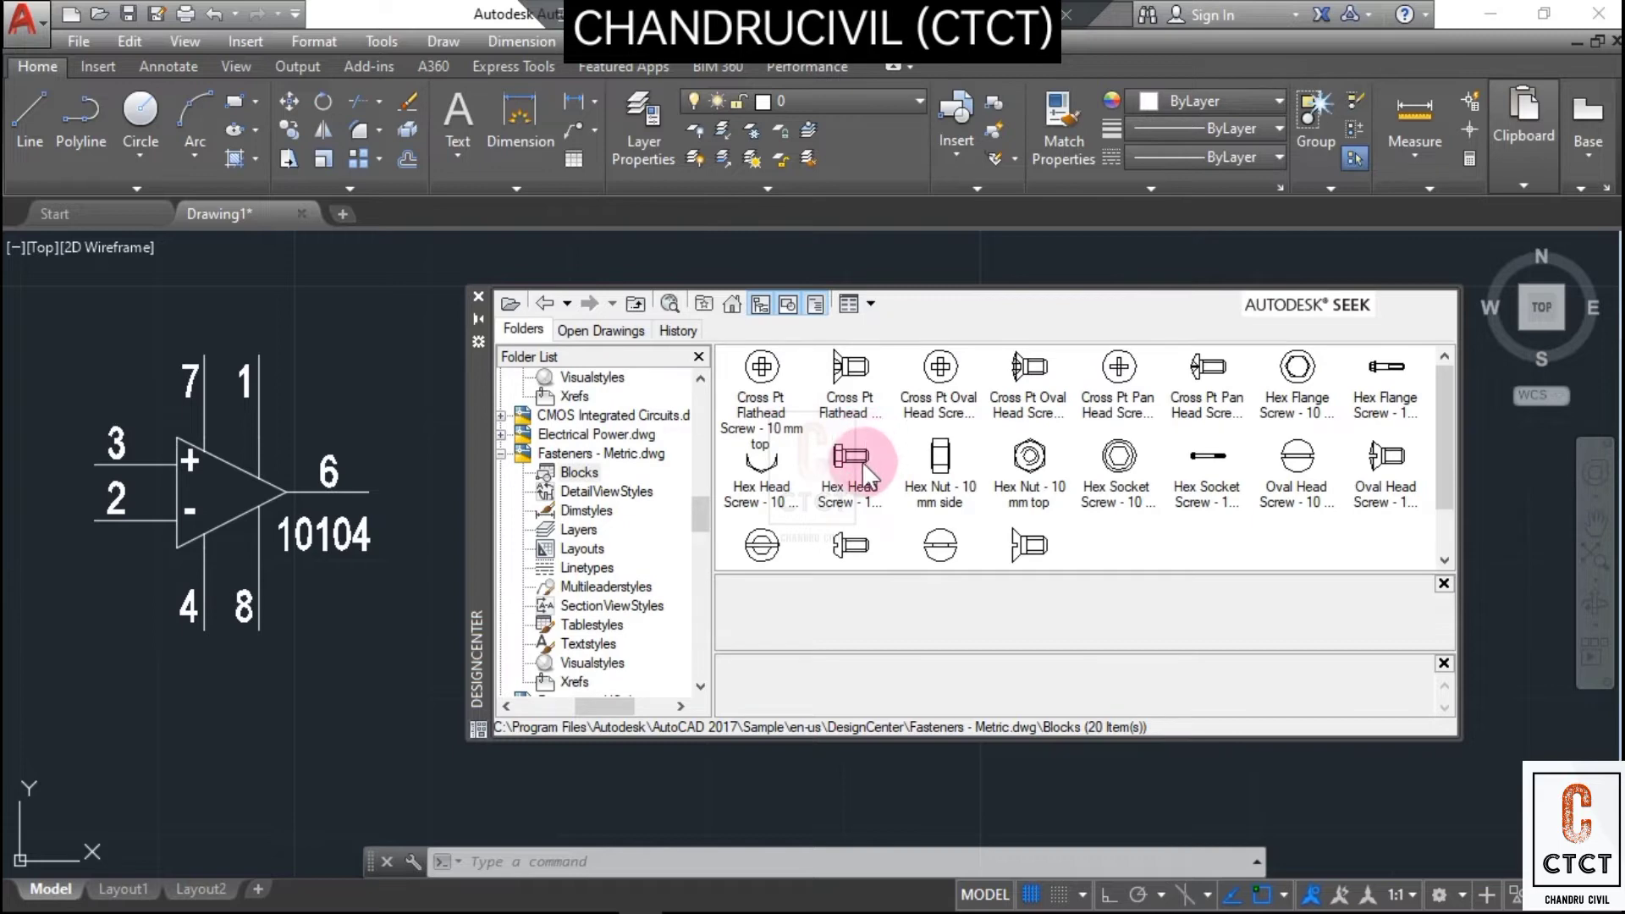
# - Insert the Hex Head Screw - 10 x 20 mm side block above the 10104 circuit symbol, keeping the default scale and rotation
pyautogui.click(861, 460)
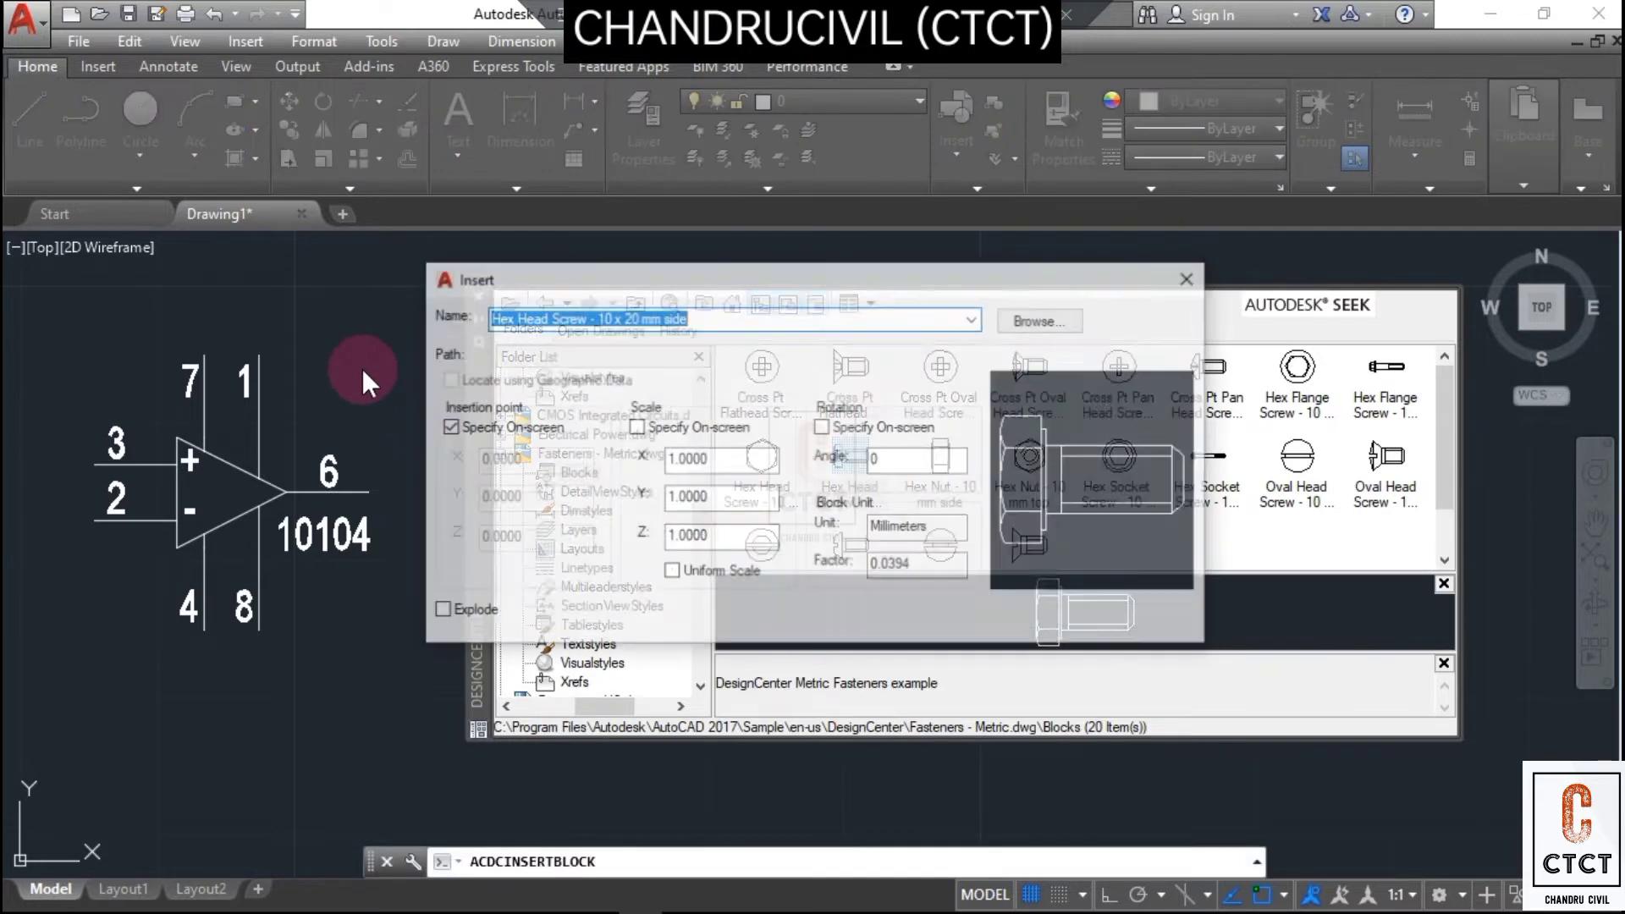
pyautogui.click(957, 615)
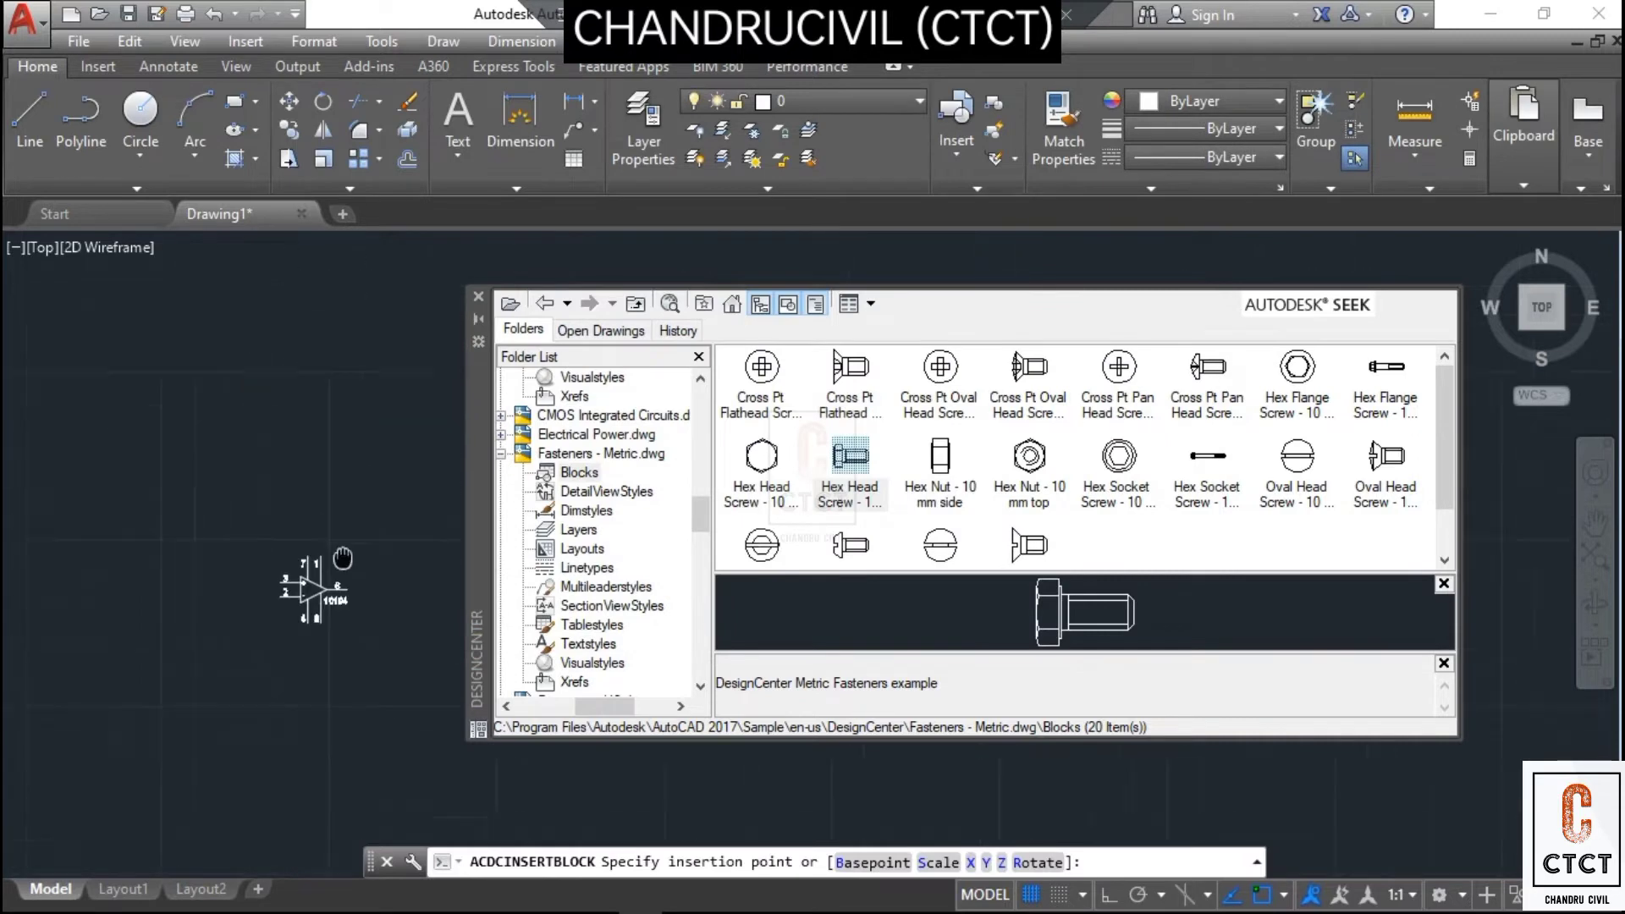
pyautogui.click(288, 385)
pyautogui.scroll(5, 297, 425)
pyautogui.moveTo(297, 426); pyautogui.dragTo(268, 438, button='middle')
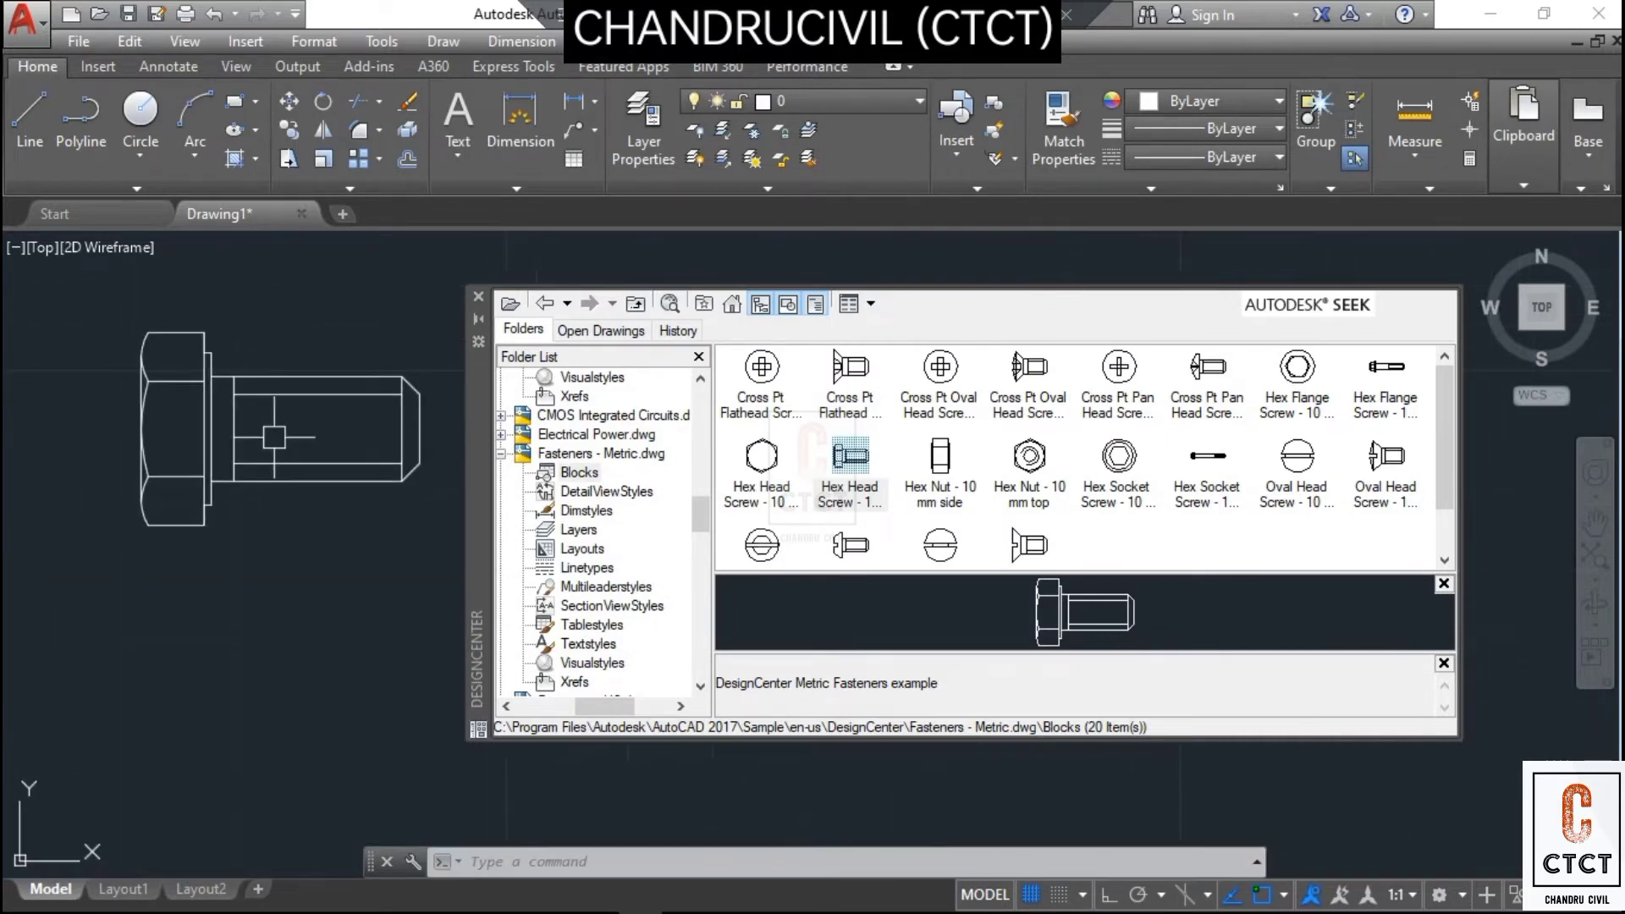
pyautogui.click(936, 401)
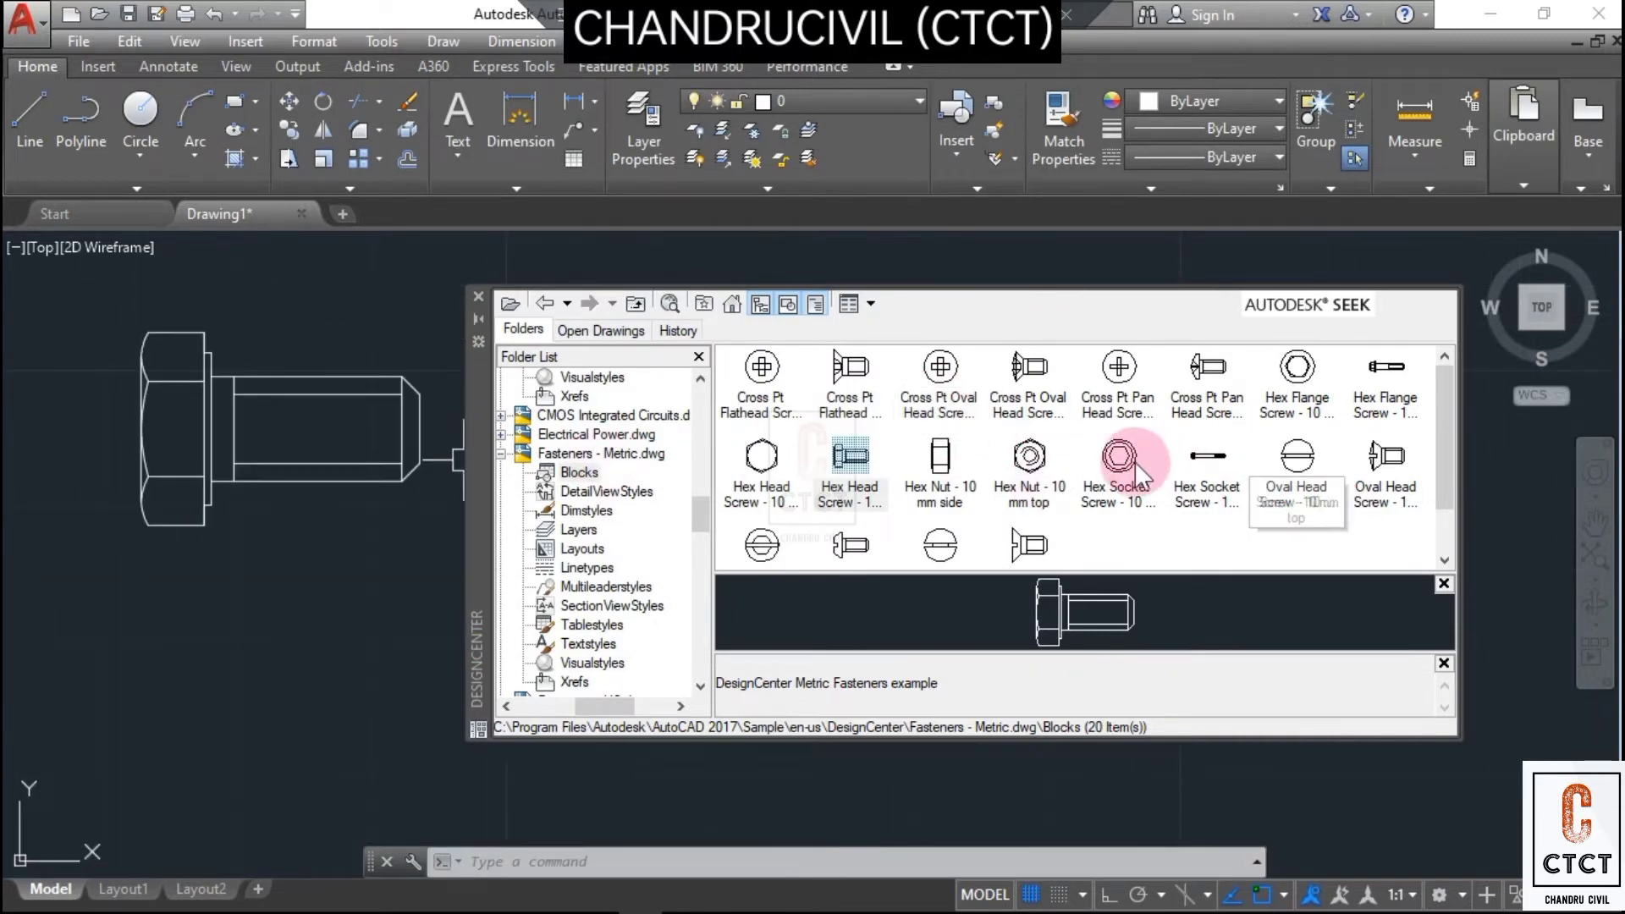
pyautogui.scroll(-1, 1134, 460)
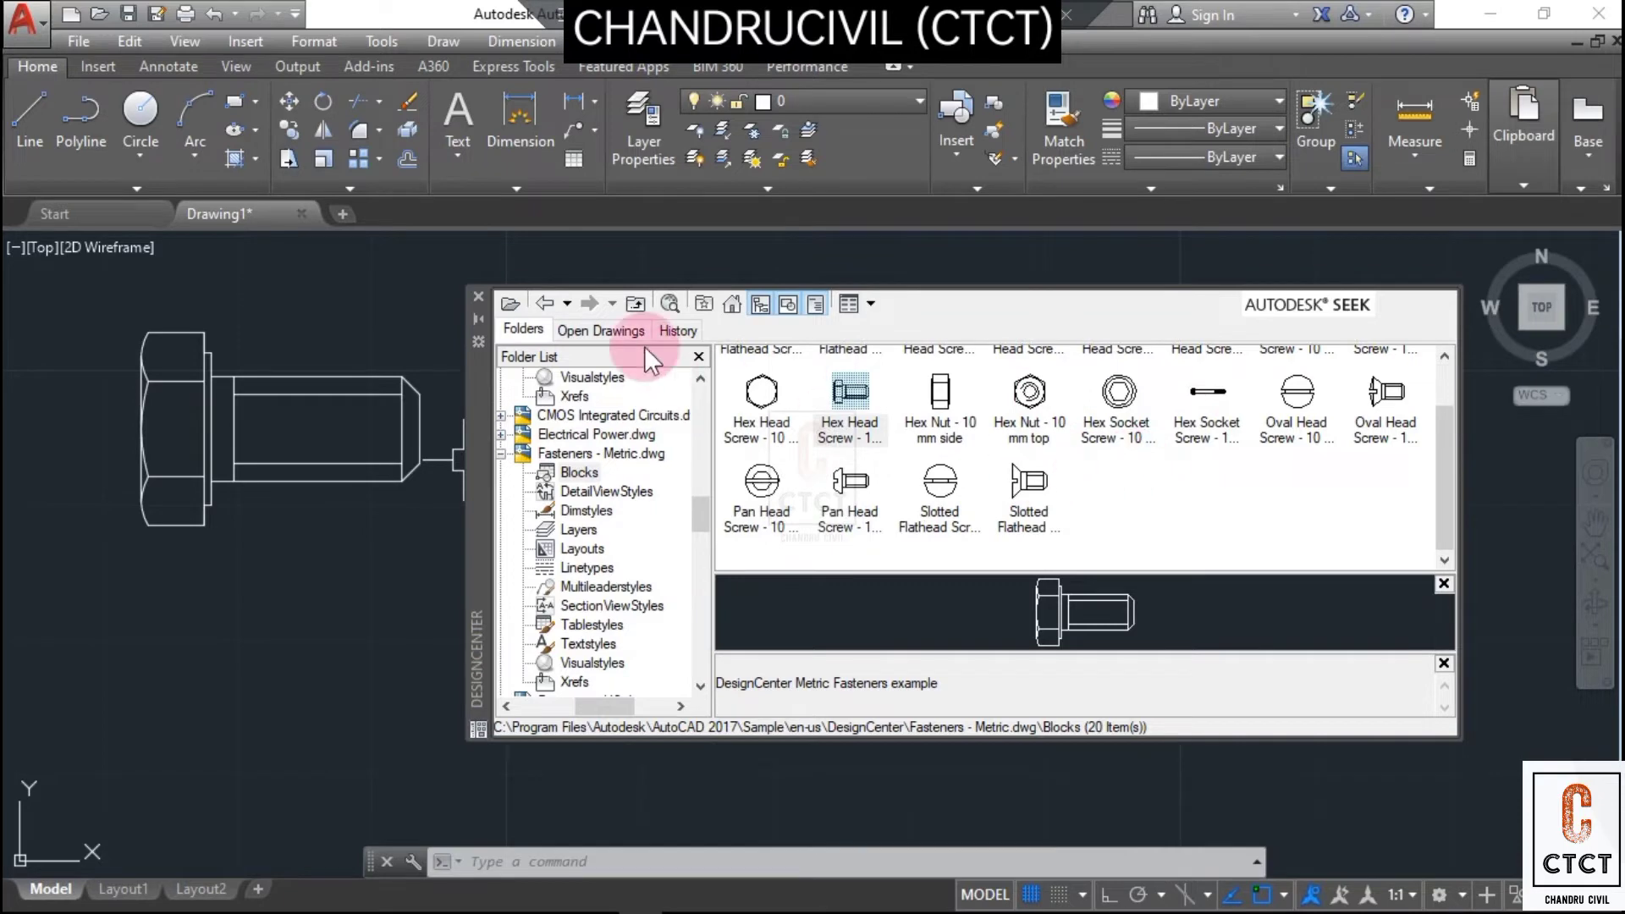
# - Load the Home - Space Planner drawing, display its blocks, and move DesignCenter aside to free more drawing area
pyautogui.click(509, 301)
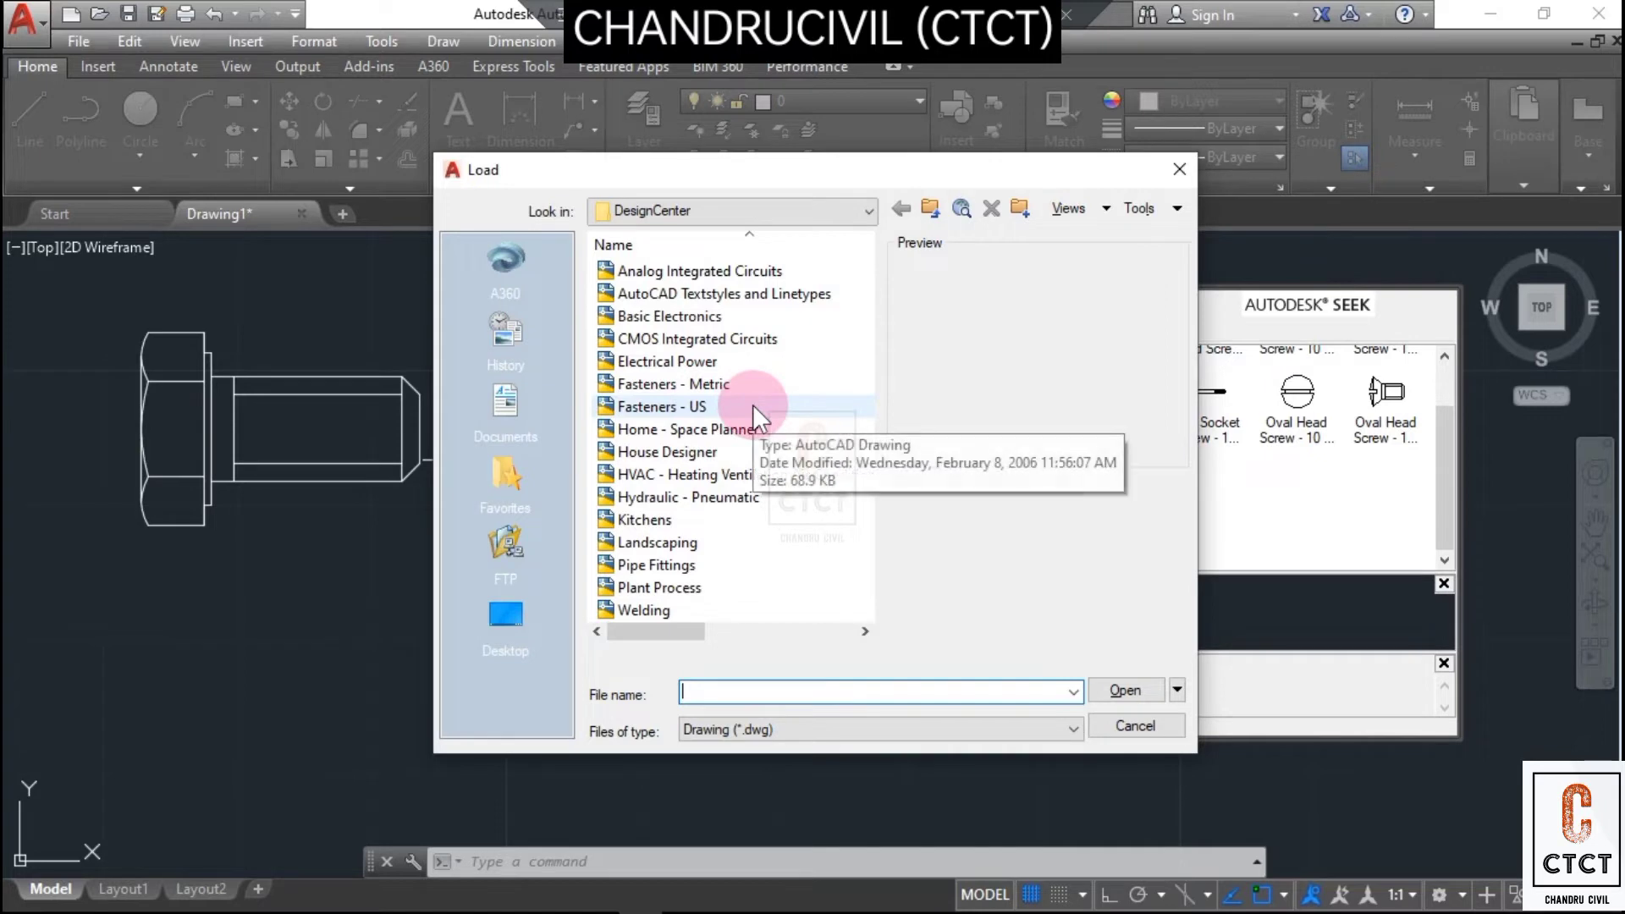
pyautogui.click(714, 427)
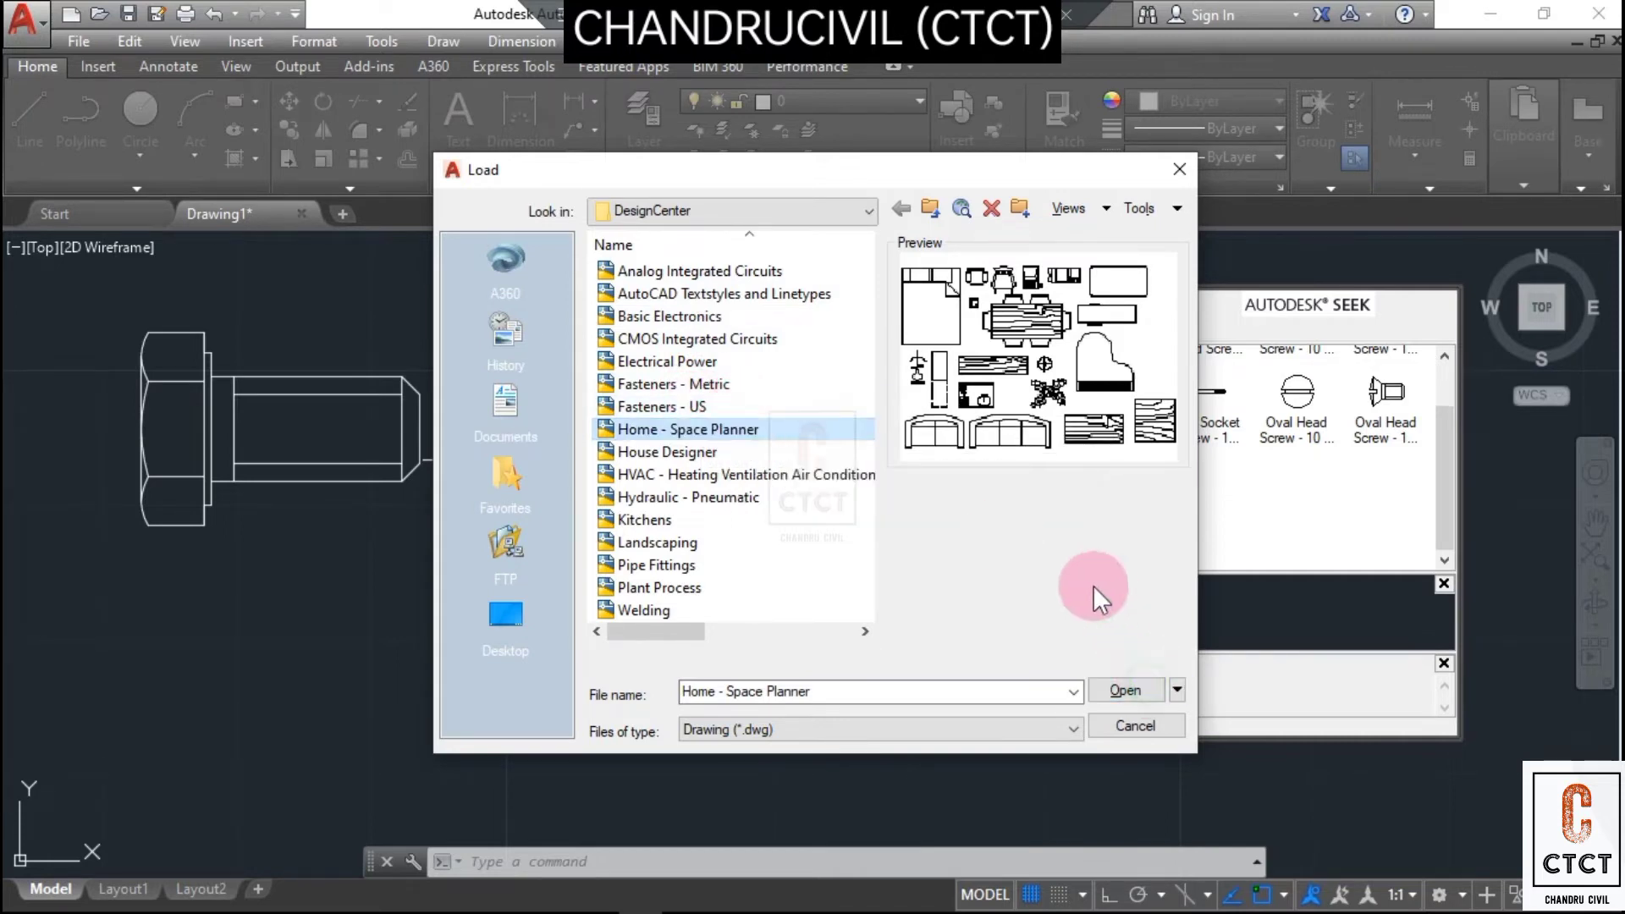
pyautogui.click(1124, 691)
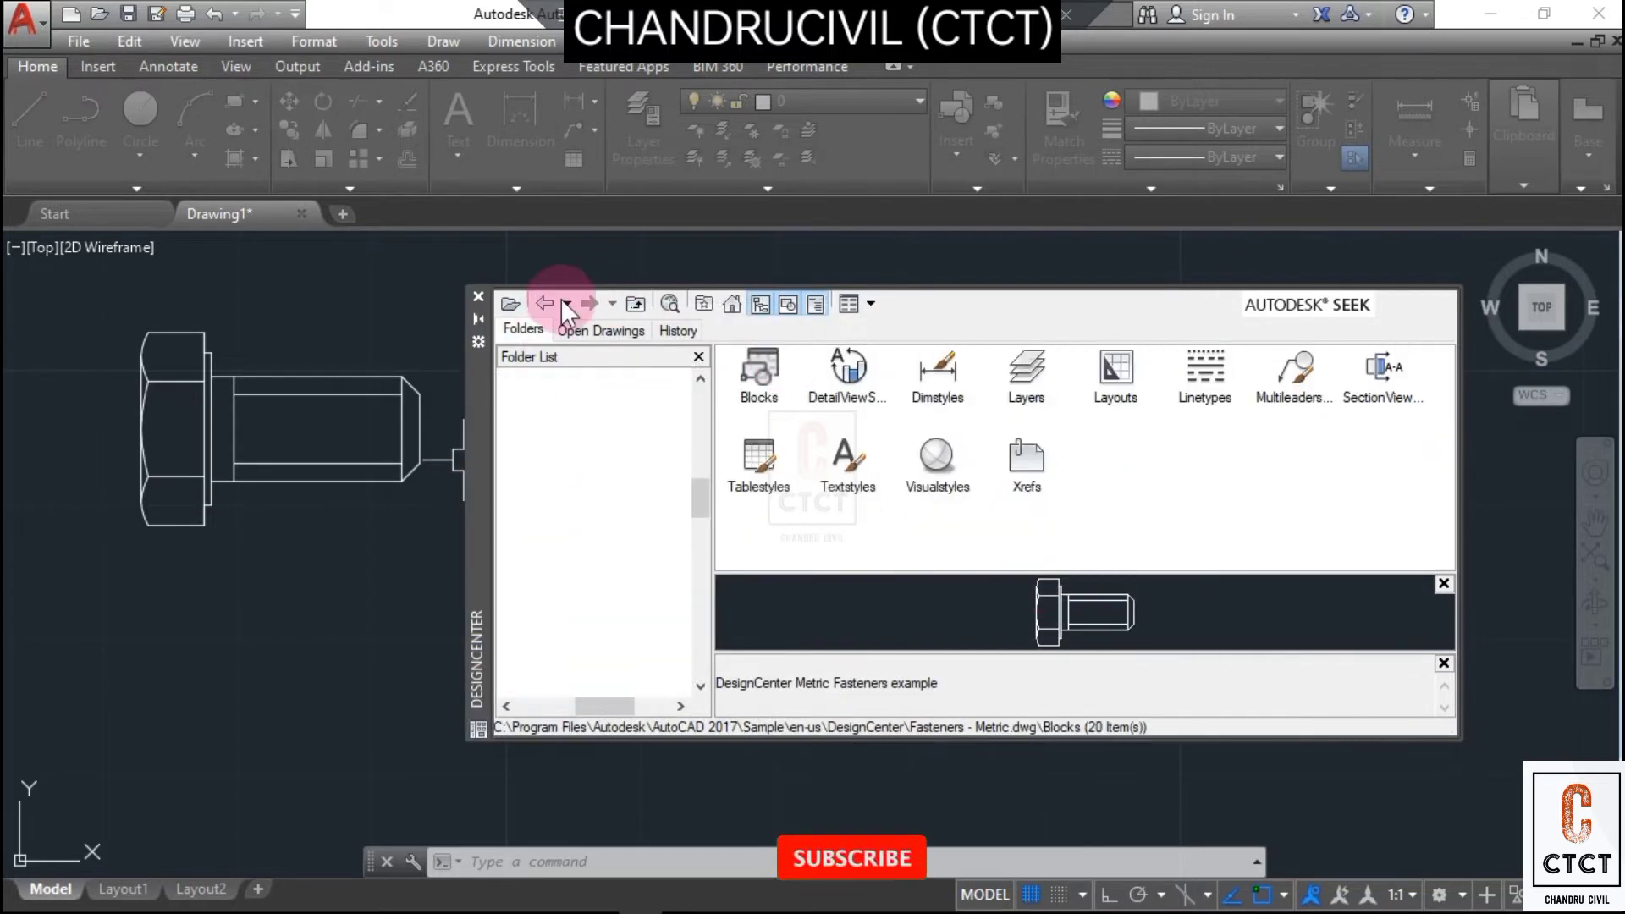
pyautogui.moveTo(475, 418); pyautogui.dragTo(827, 453)
pyautogui.doubleClick(899, 404)
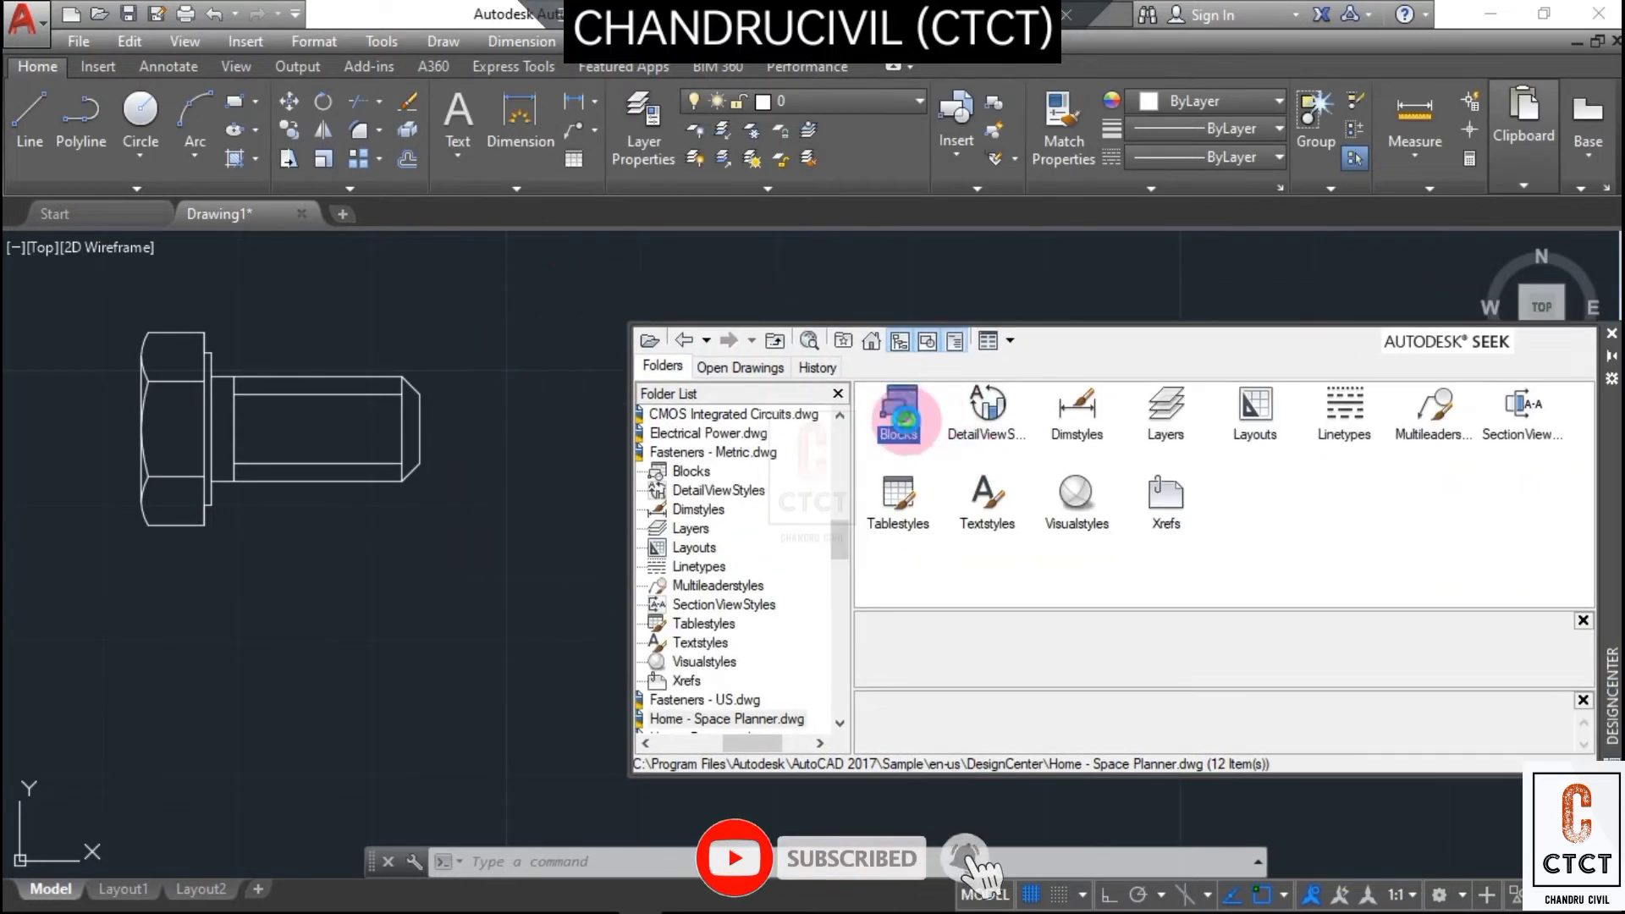
# - Insert the Bed - Queen block in the empty drawing area beside the earlier blocks
pyautogui.scroll(-12, 322, 451)
pyautogui.moveTo(372, 467); pyautogui.dragTo(156, 505, button='middle')
pyautogui.scroll(4, 176, 504)
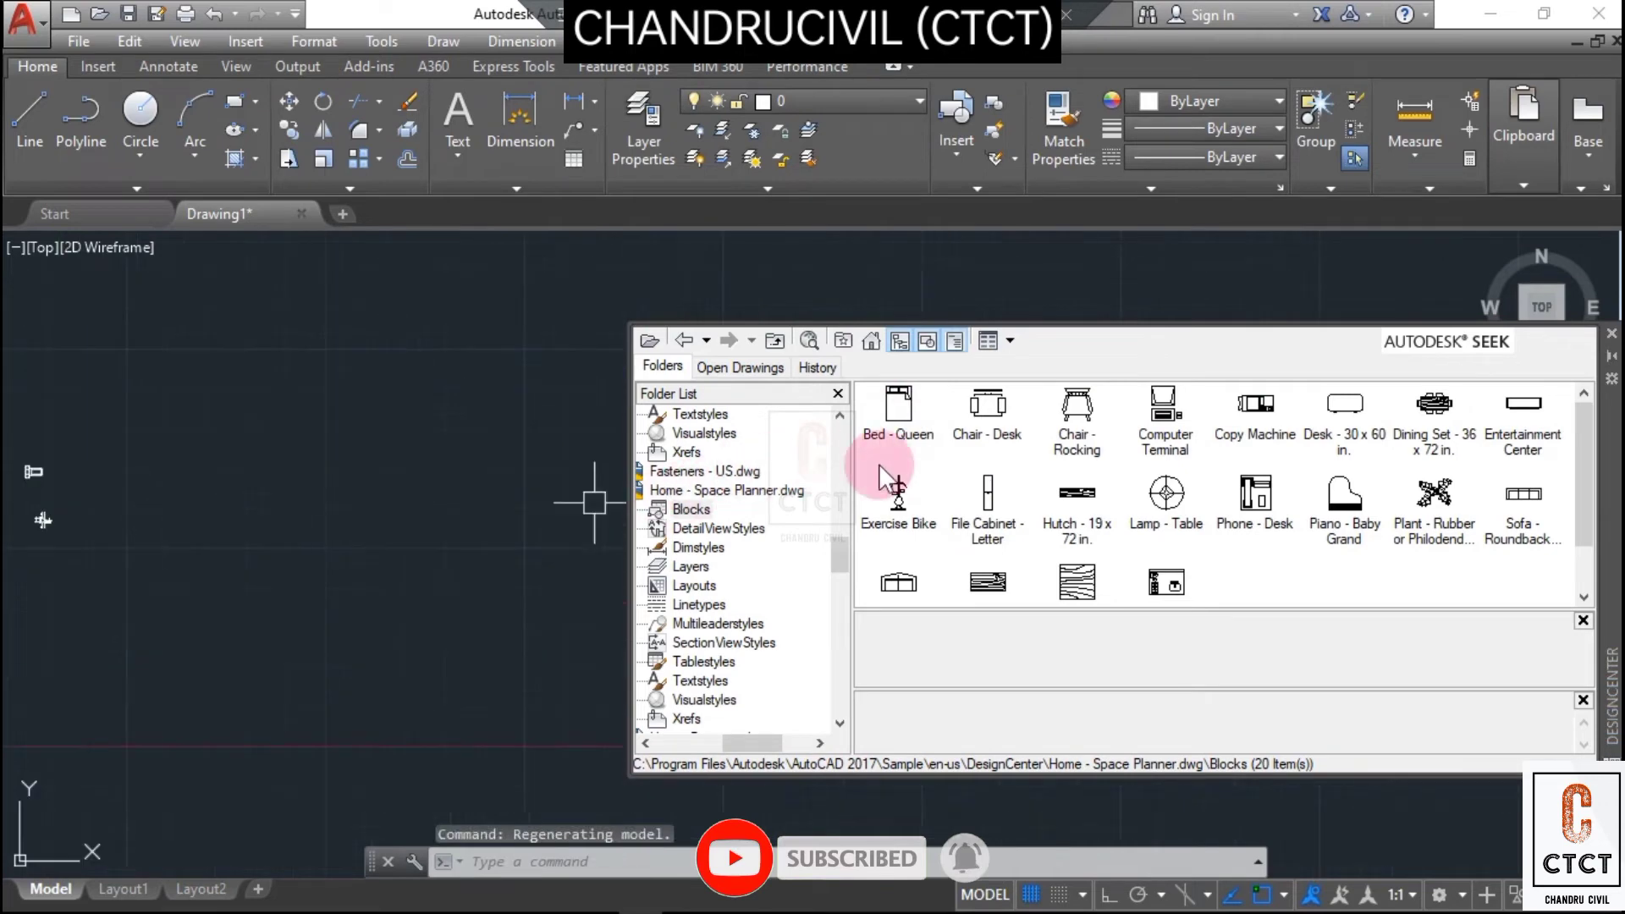
pyautogui.moveTo(883, 414)
pyautogui.mouseDown()
pyautogui.moveTo(399, 489)
pyautogui.moveTo(247, 291)
pyautogui.mouseUp()
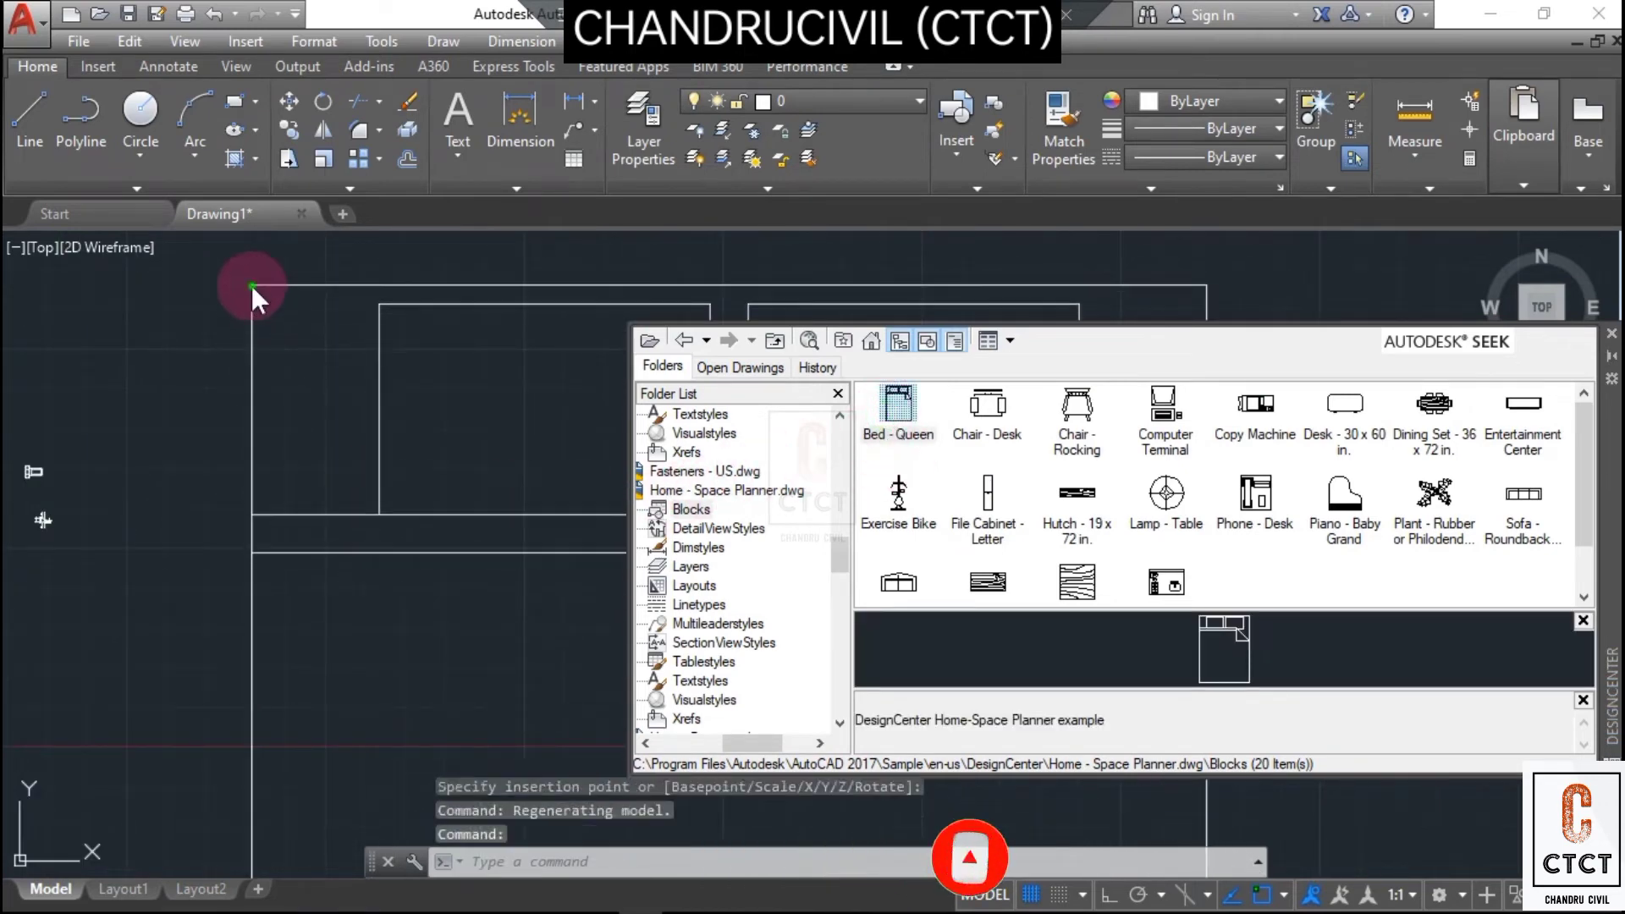
pyautogui.scroll(-8, 387, 433)
pyautogui.scroll(2, 474, 457)
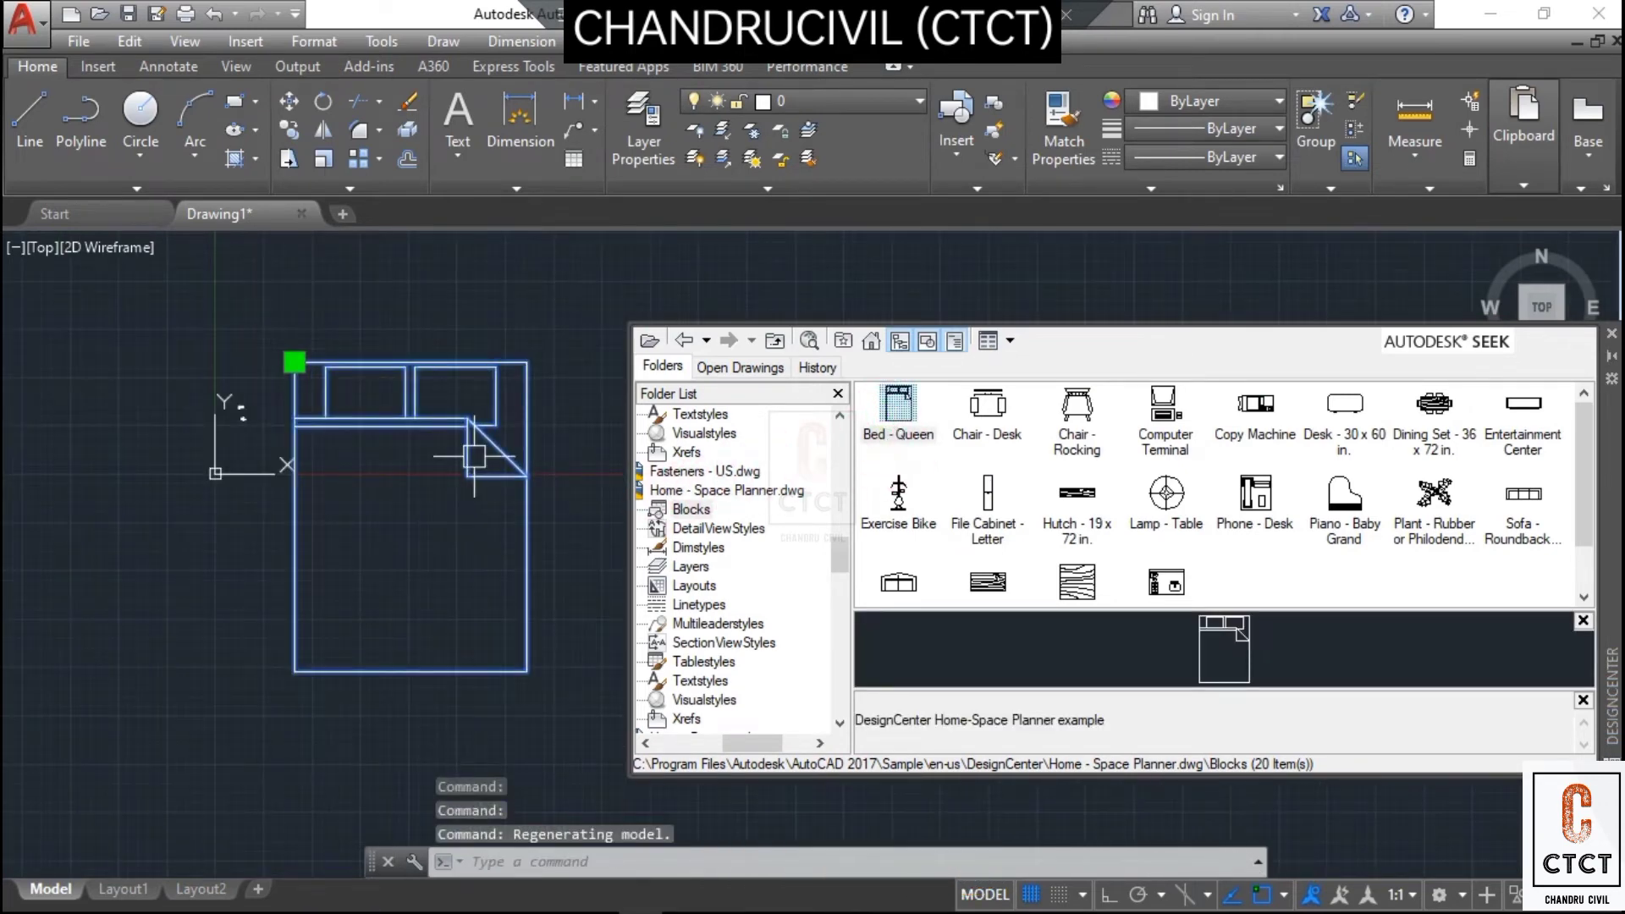
pyautogui.moveTo(474, 457); pyautogui.dragTo(315, 415, button='middle')
# - Insert the Chair - Desk and Chair - Rocking blocks to the right of the bed
pyautogui.click(477, 402)
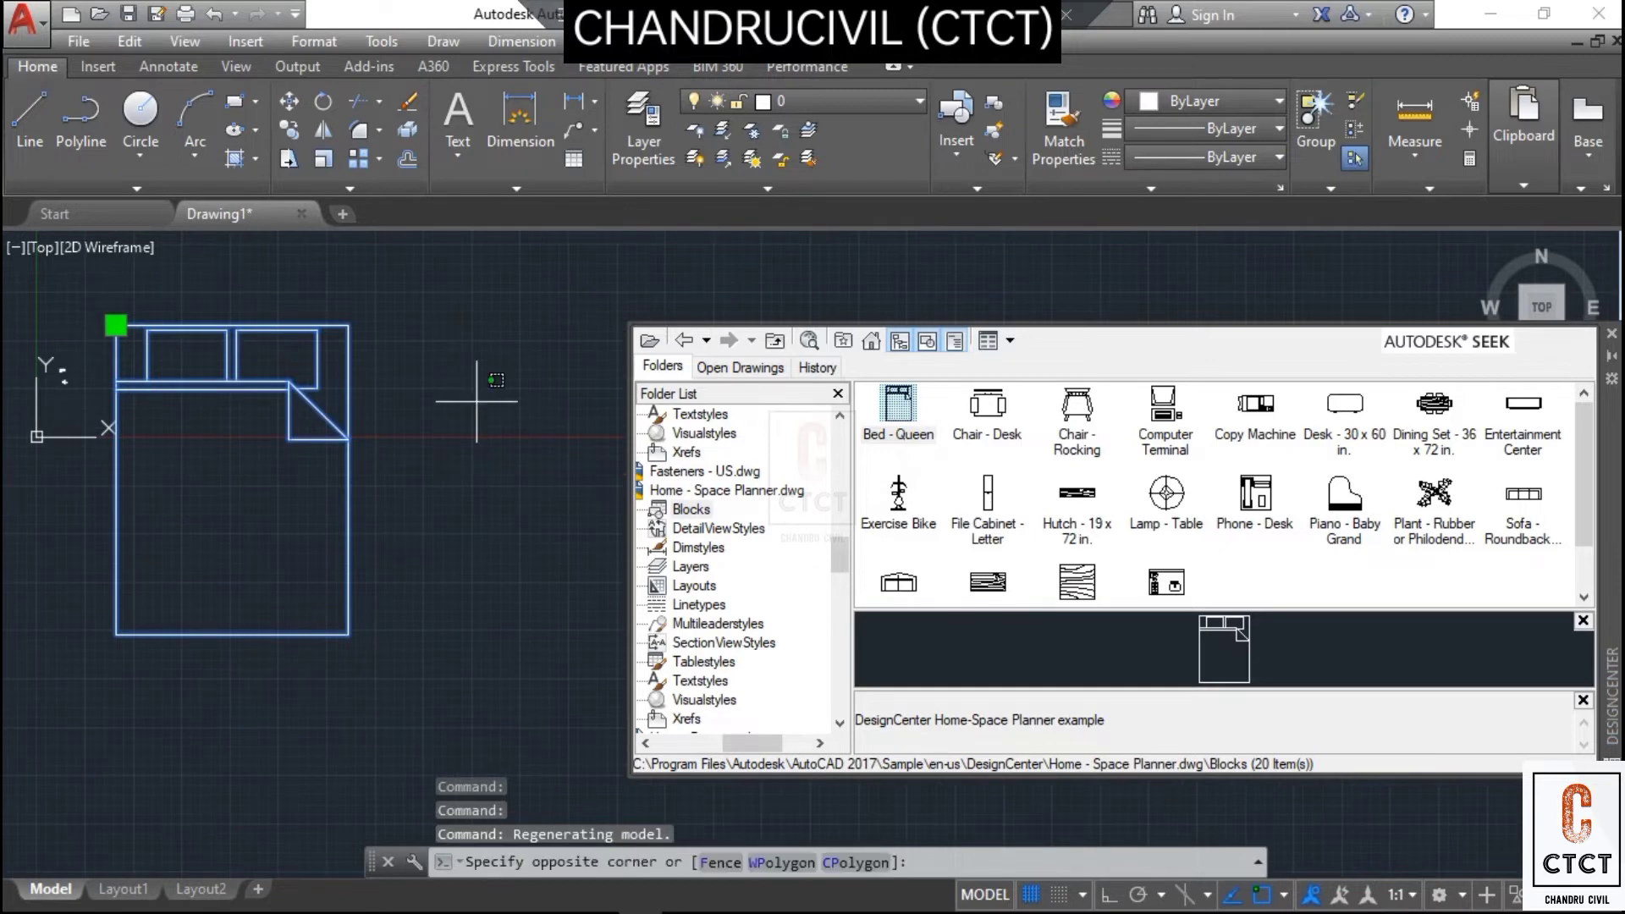
pyautogui.moveTo(984, 404); pyautogui.dragTo(474, 473)
pyautogui.moveTo(1075, 406); pyautogui.dragTo(518, 414)
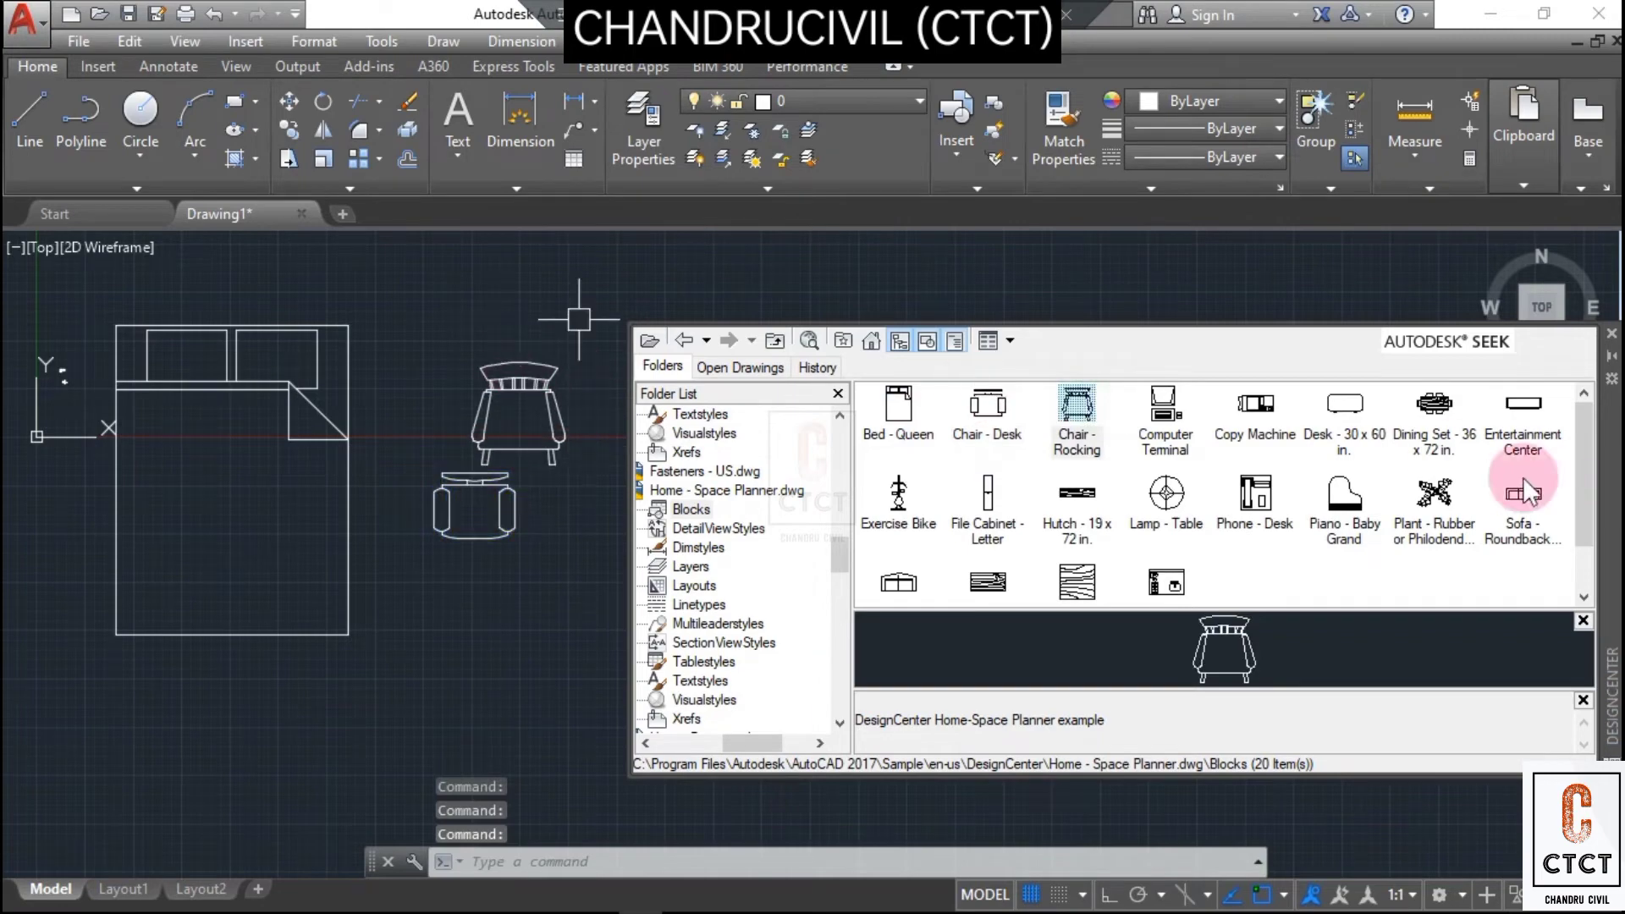
# - Insert the Copy Machine block below the desk chair, keeping the default scale and rotation
pyautogui.doubleClick(1252, 414)
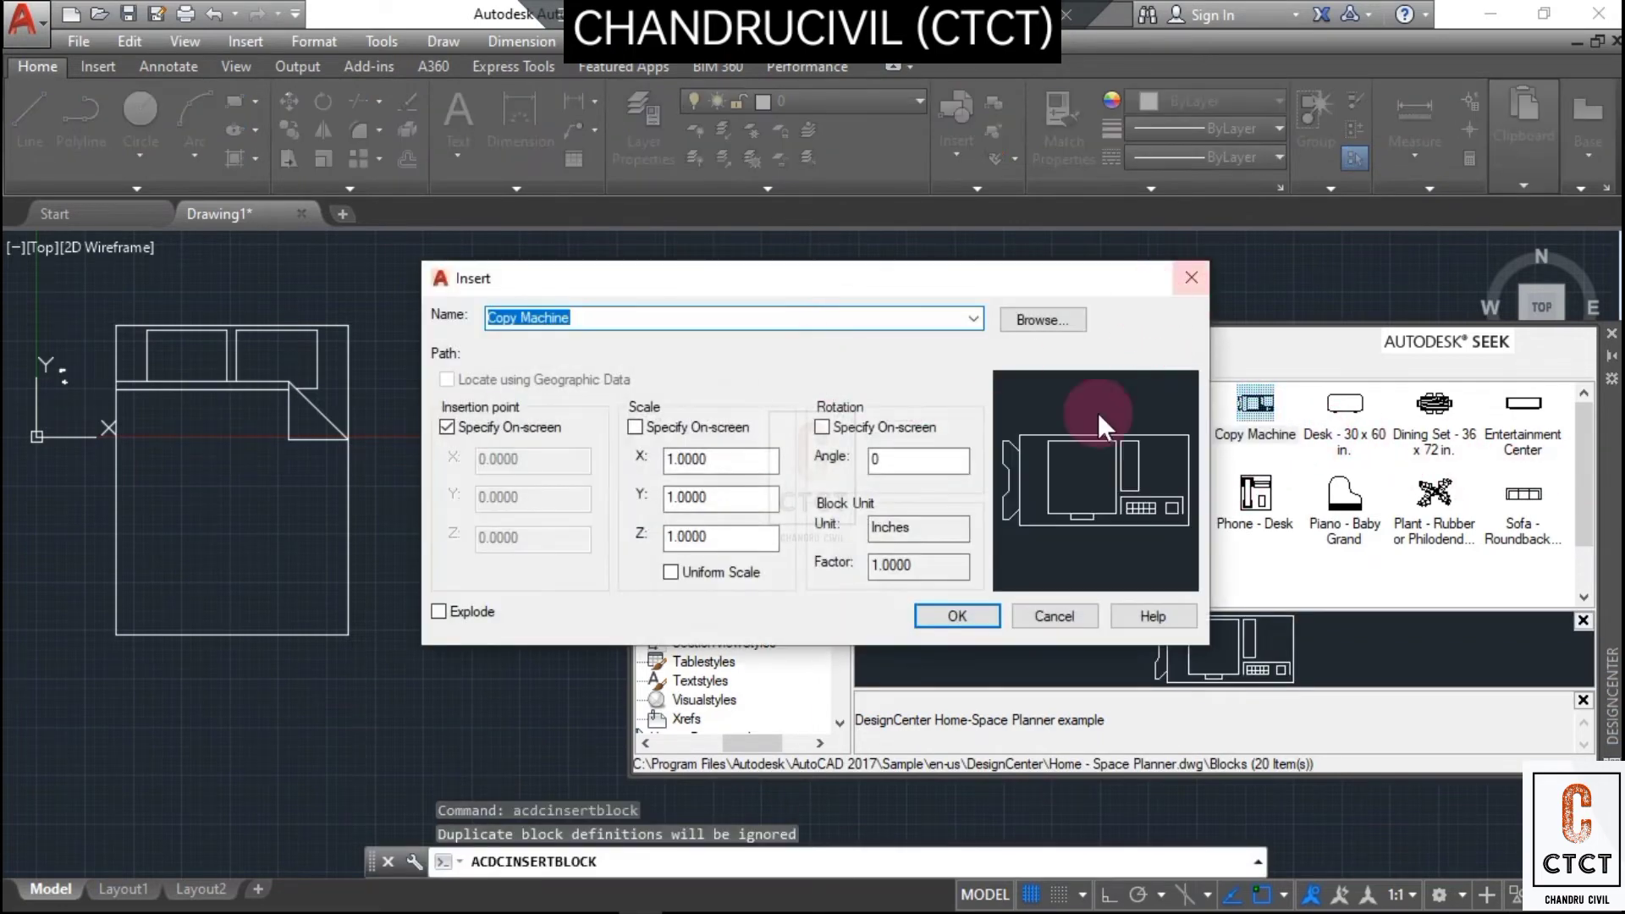
pyautogui.click(957, 616)
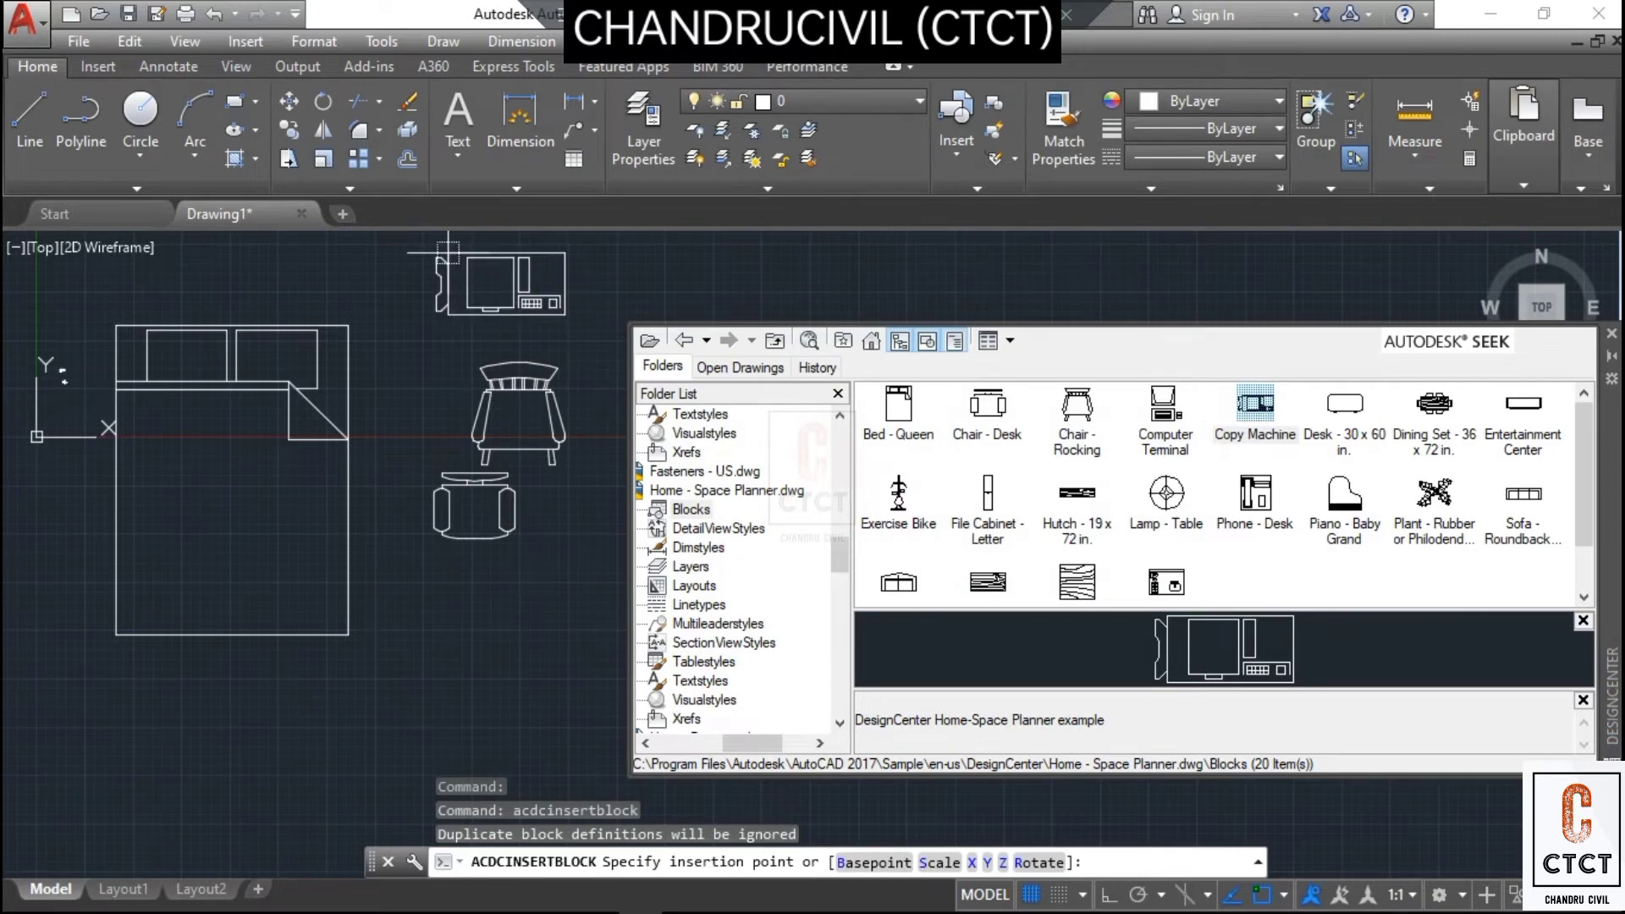
pyautogui.click(1426, 403)
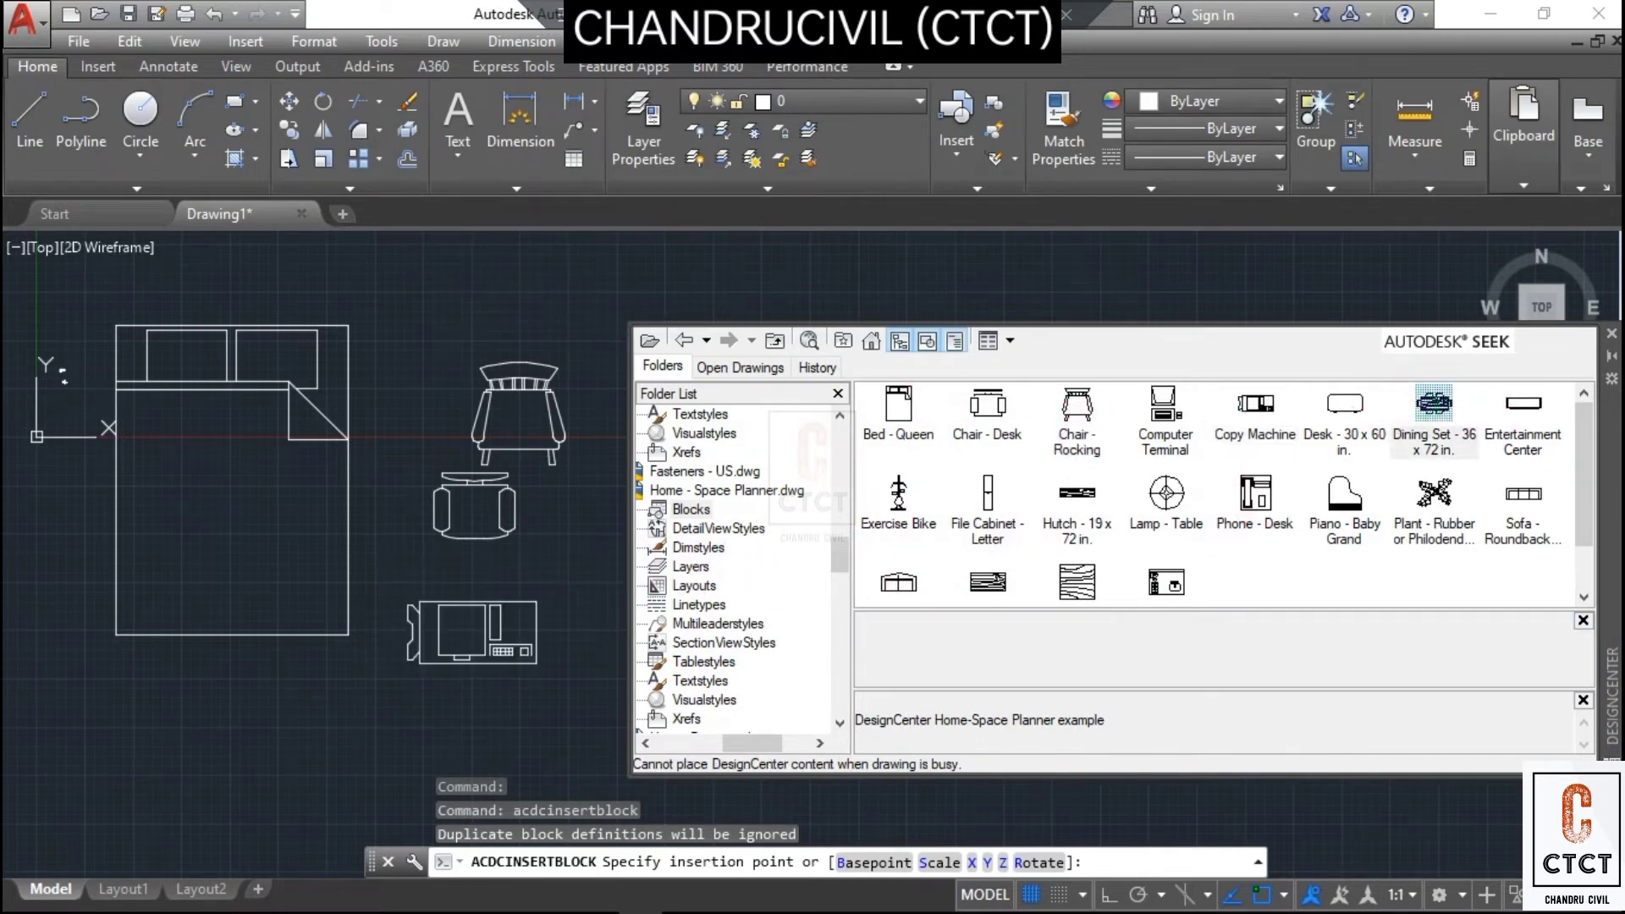
pyautogui.click(418, 600)
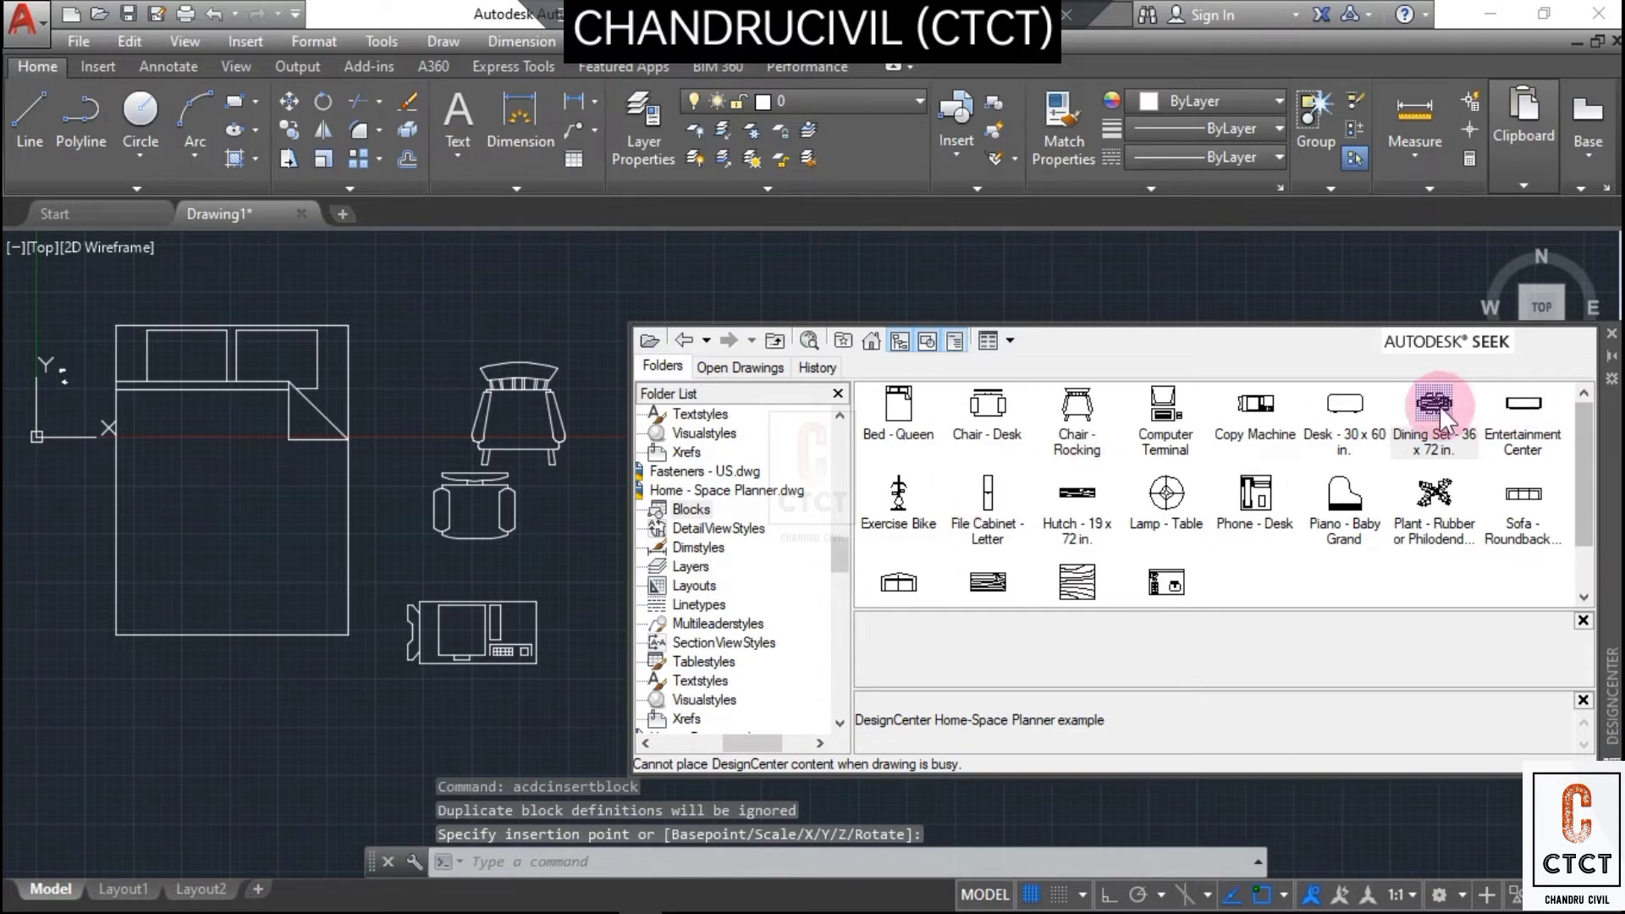
# - Insert the Dining Set - 36 x 72 in. block above the bed and chairs, and the Phone - Desk block above the dining set
pyautogui.moveTo(1432, 415)
pyautogui.mouseDown()
pyautogui.moveTo(271, 428)
pyautogui.moveTo(443, 270)
pyautogui.mouseUp()
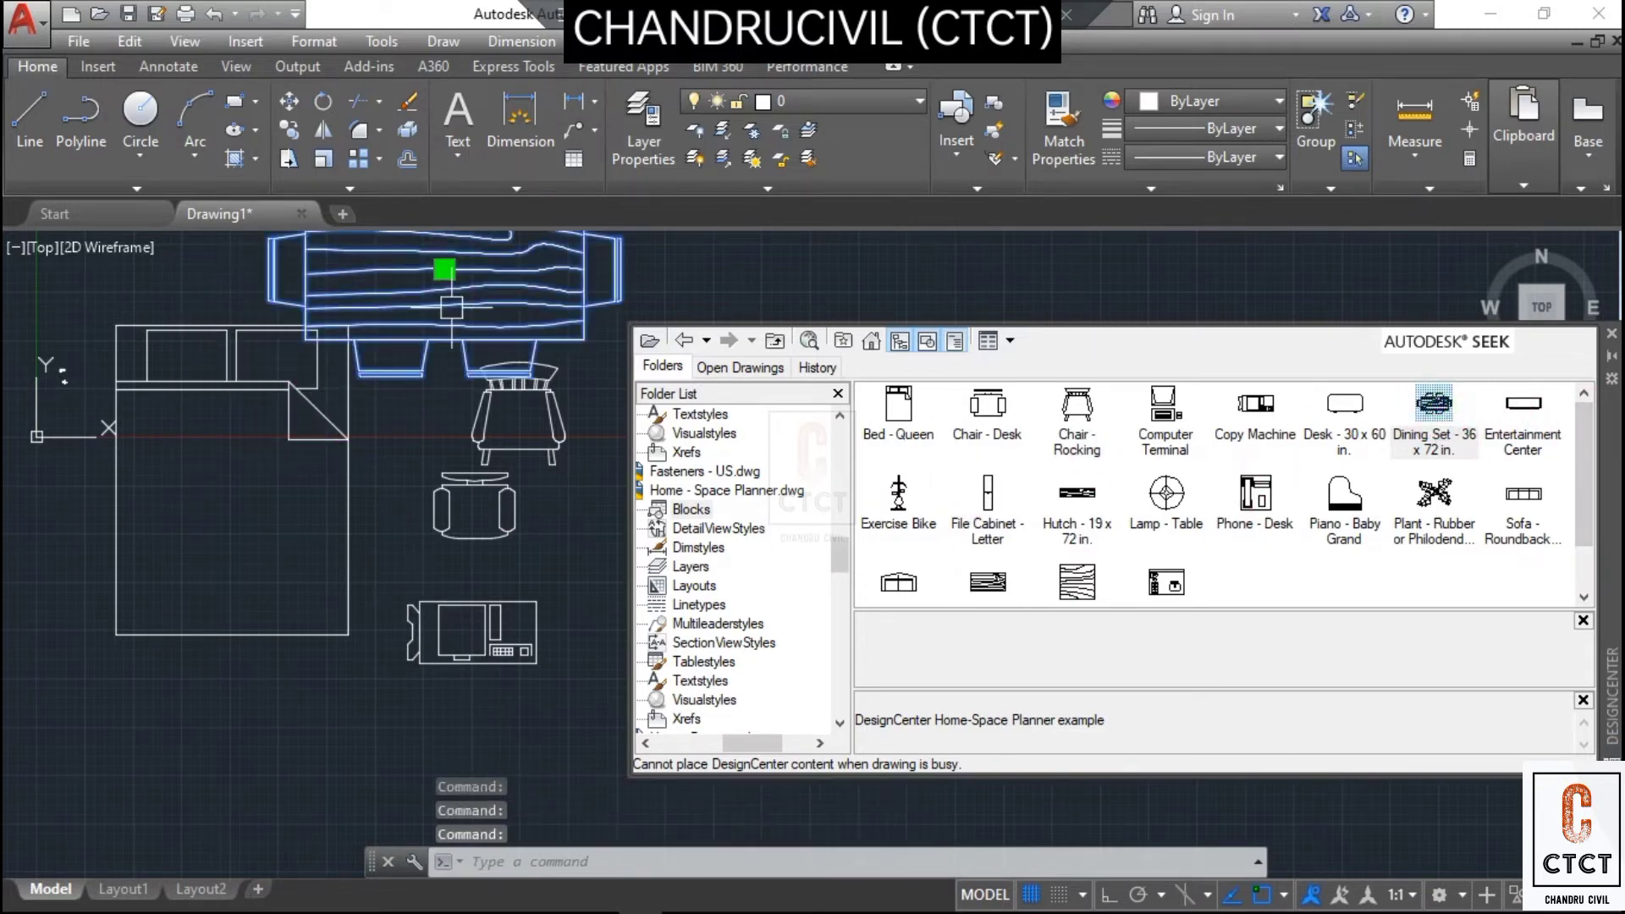
pyautogui.scroll(-2, 525, 552)
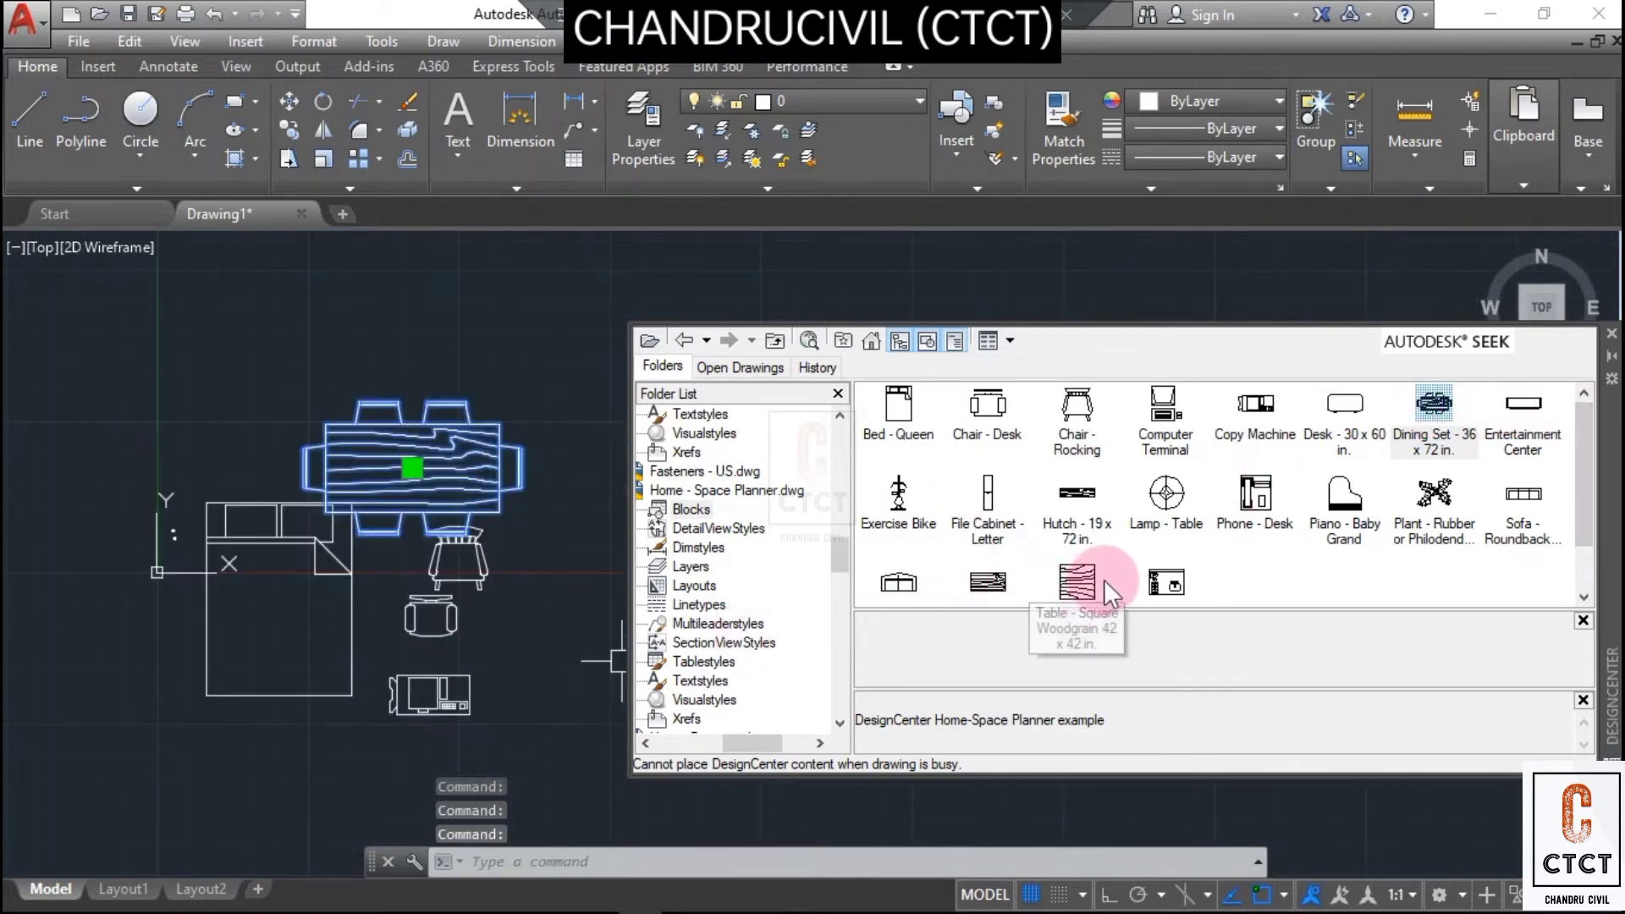
pyautogui.moveTo(1255, 495)
pyautogui.mouseDown()
pyautogui.moveTo(536, 338)
pyautogui.moveTo(481, 306)
pyautogui.mouseUp()
pyautogui.scroll(5, 488, 296)
pyautogui.click(451, 598)
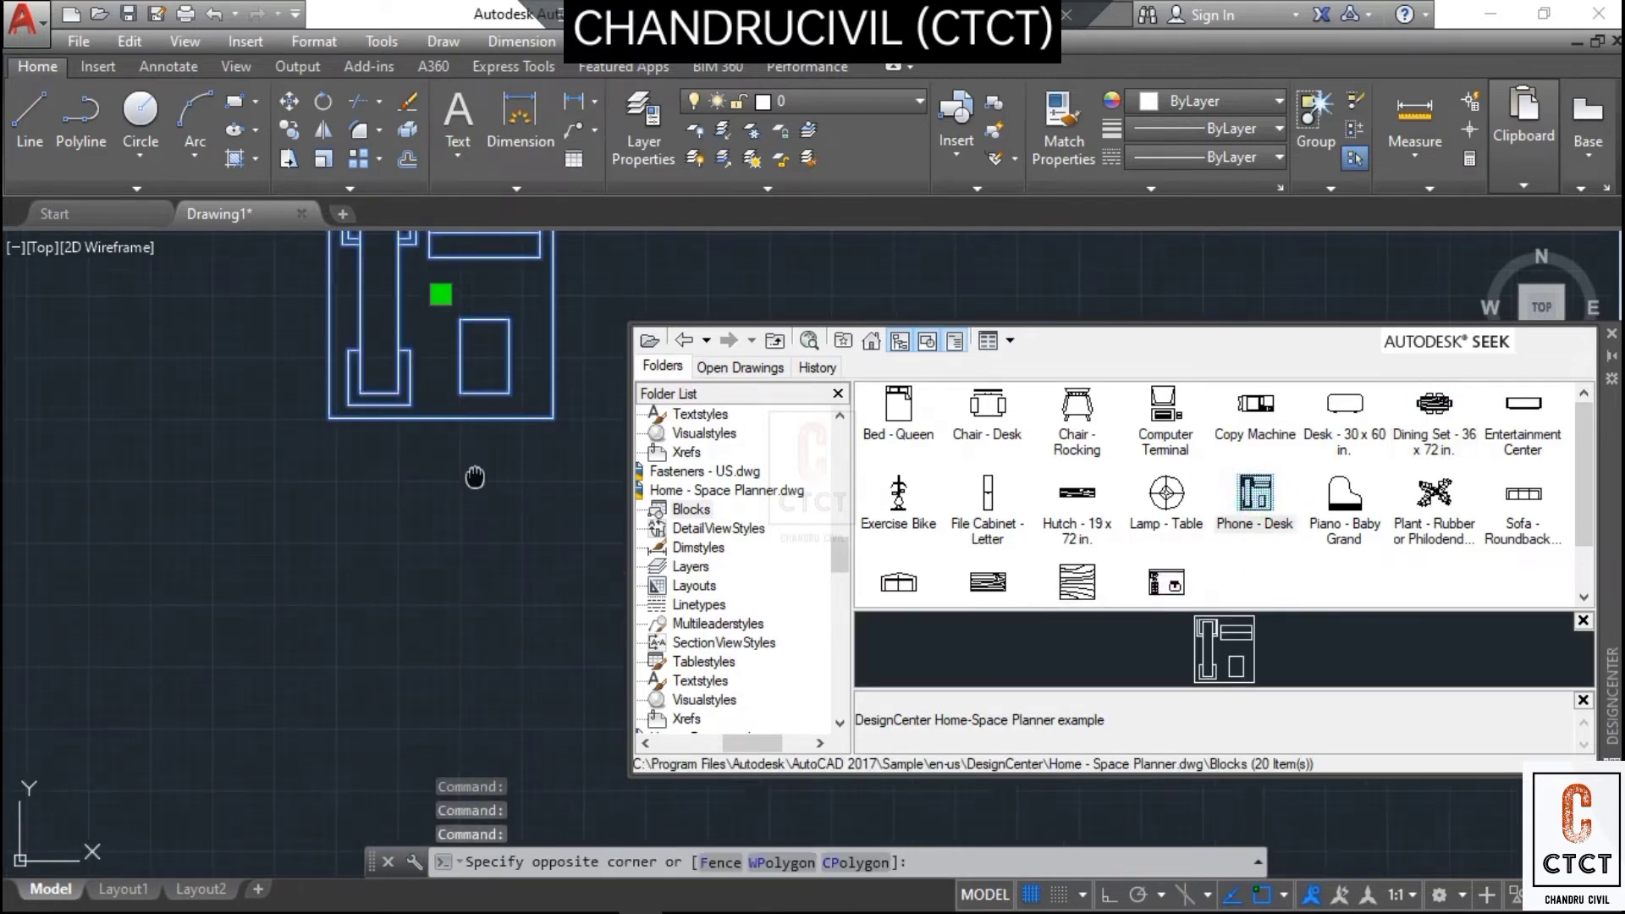
pyautogui.press('Escape')
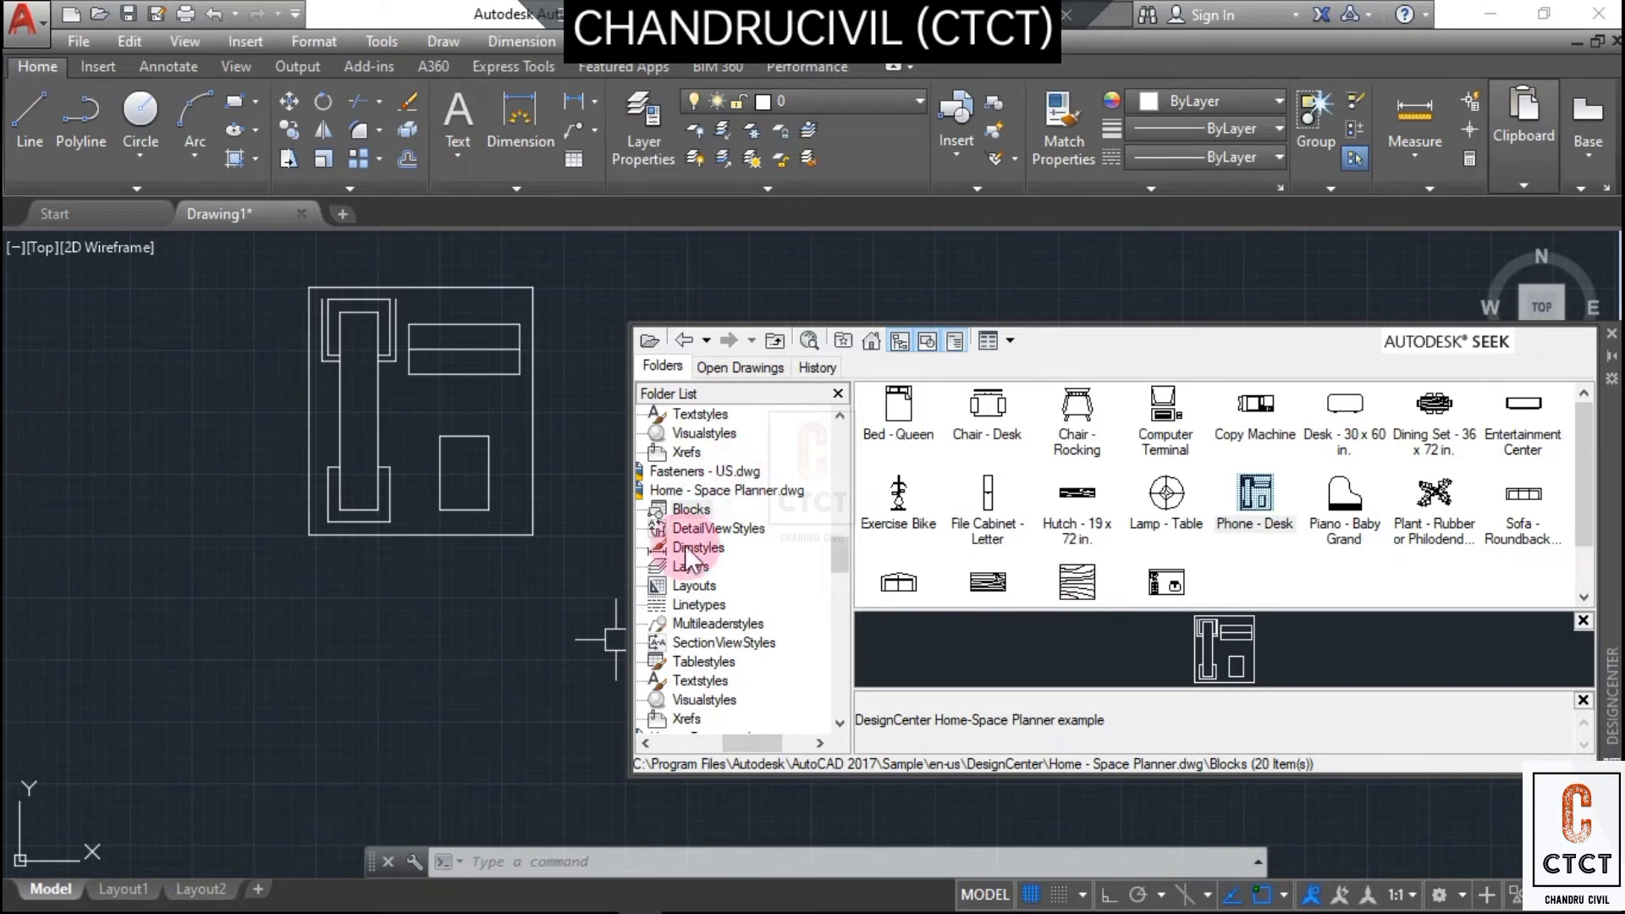
# - Load the House Designer sample drawing into DesignCenter and show its blocks
pyautogui.click(656, 337)
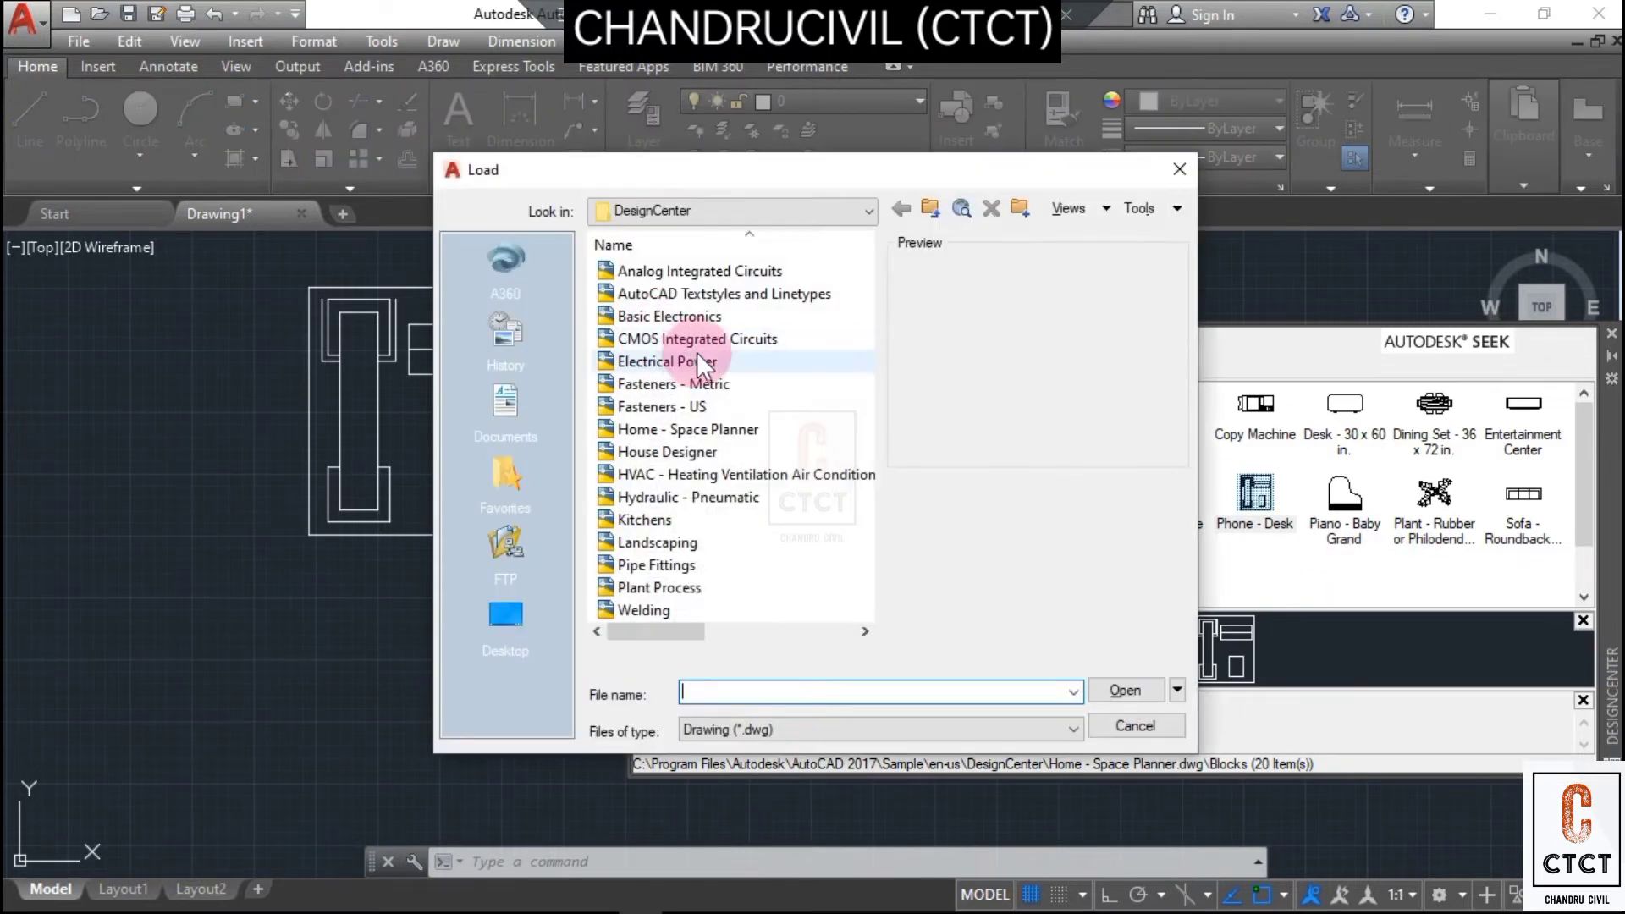
pyautogui.click(704, 451)
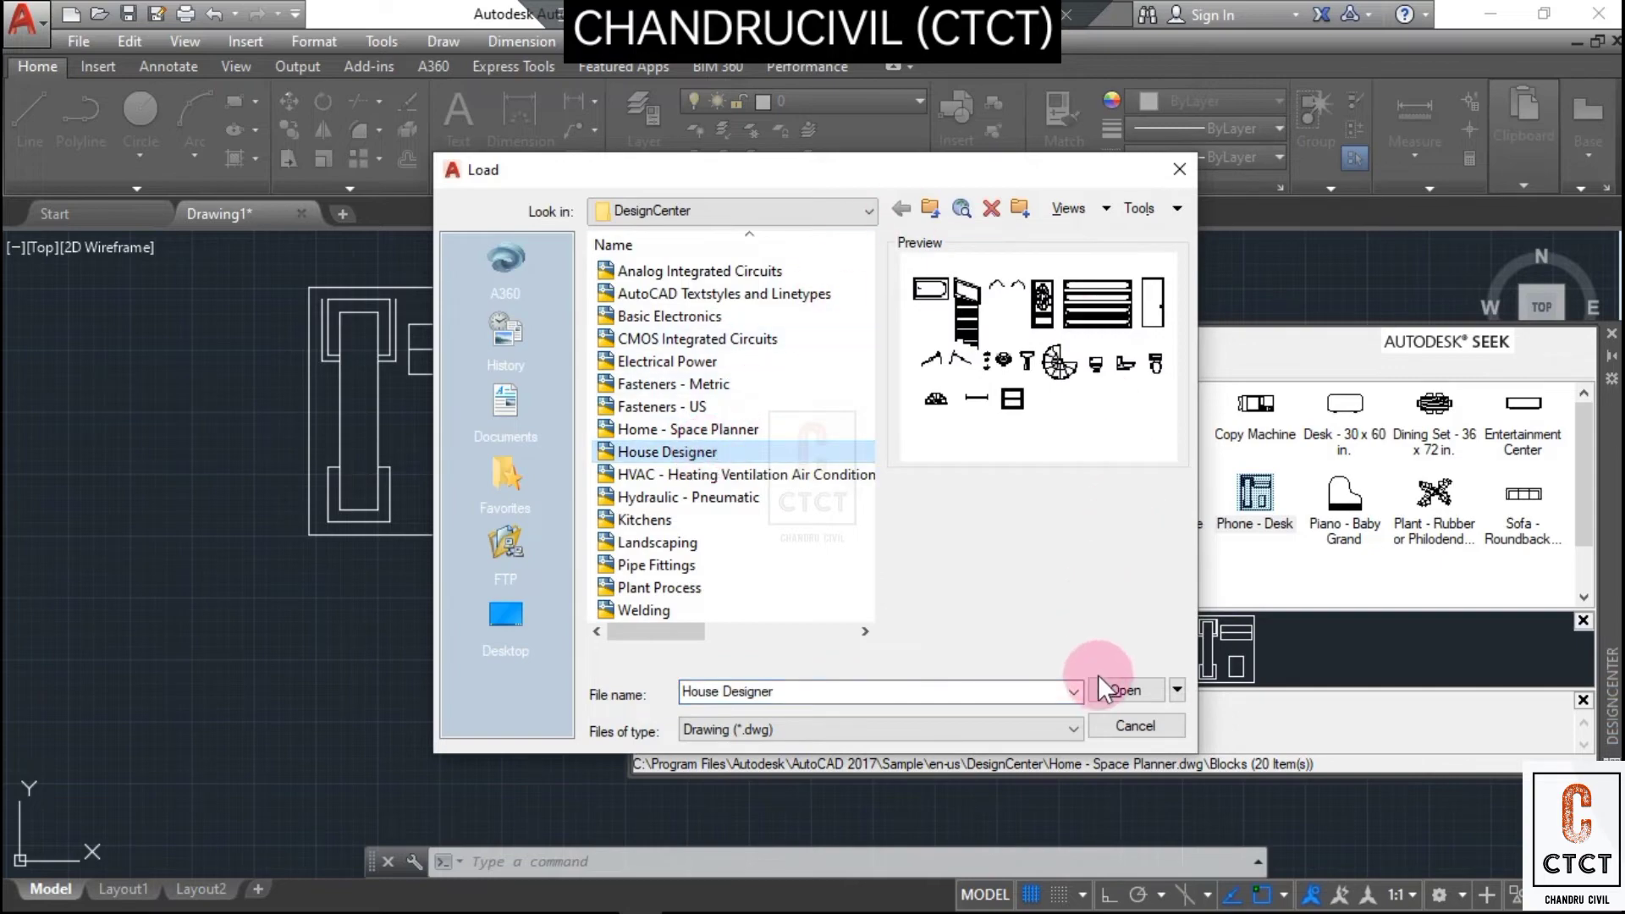
pyautogui.click(1114, 690)
pyautogui.click(900, 400)
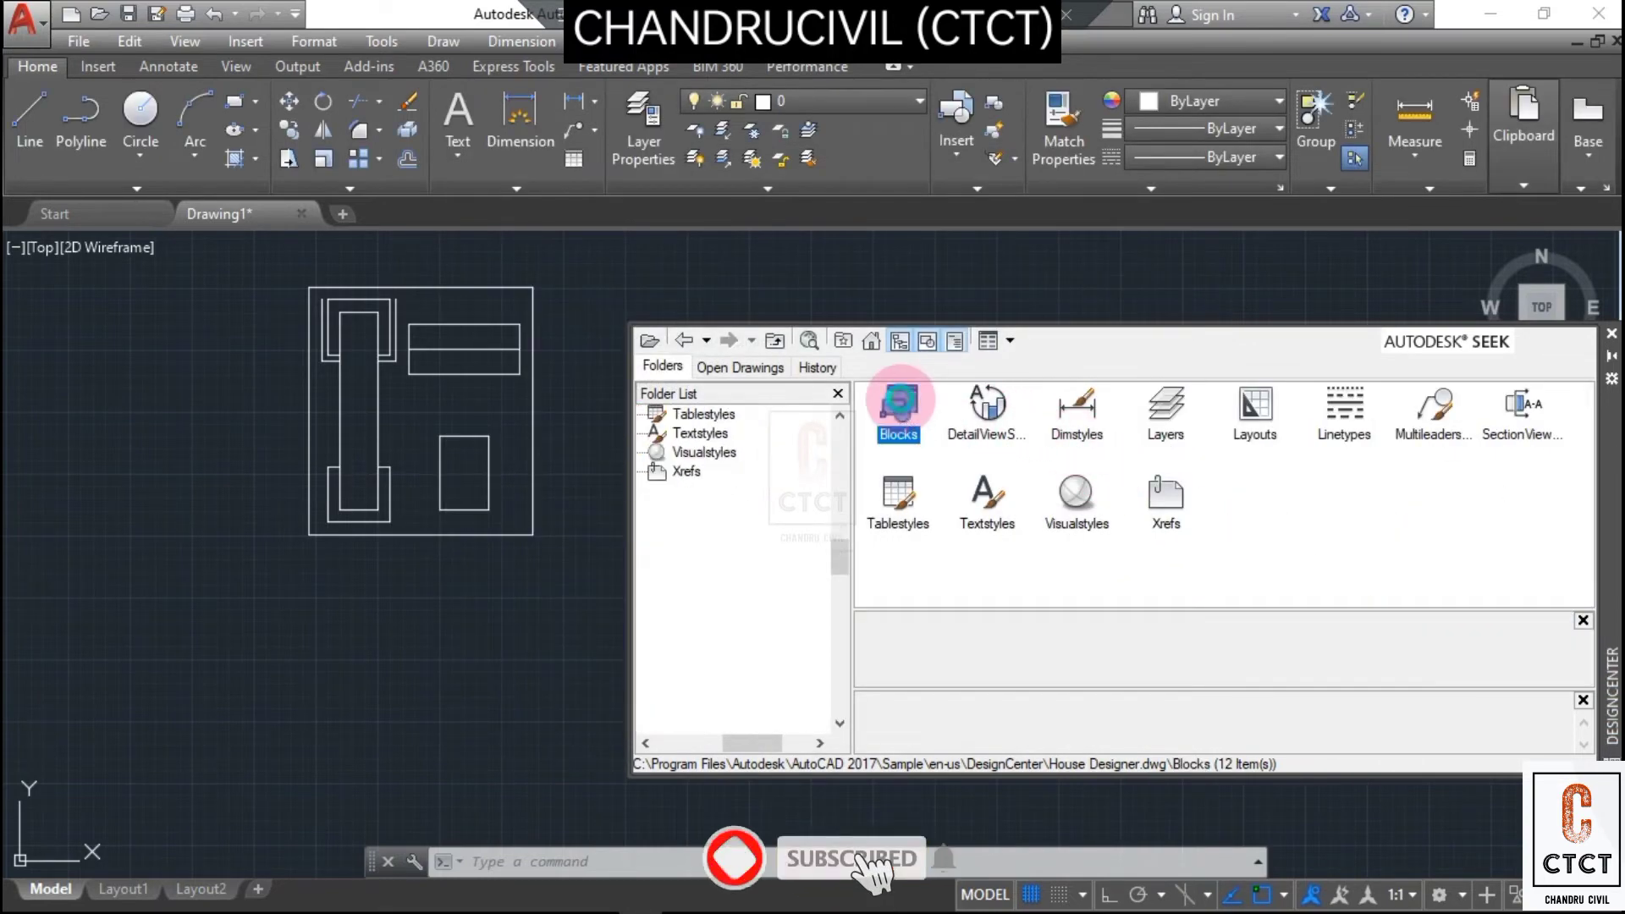
# - Insert the Staircase - Spiral block in the empty area above the dining set and the top-view toilet block to its right
pyautogui.scroll(-8, 519, 508)
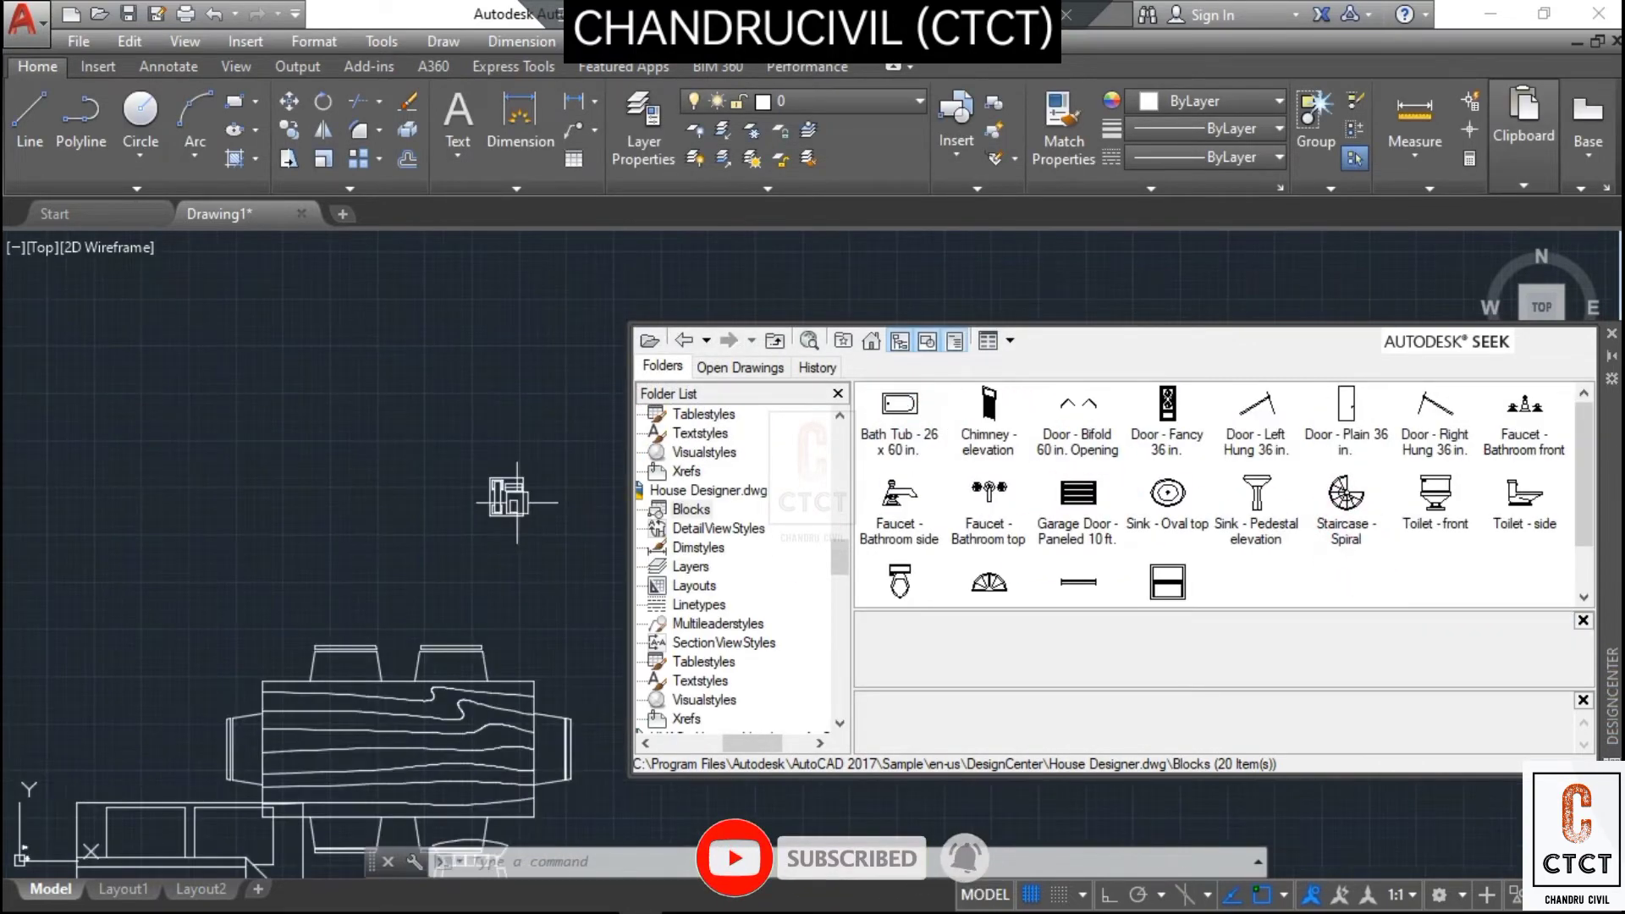
pyautogui.moveTo(1346, 493); pyautogui.dragTo(269, 510)
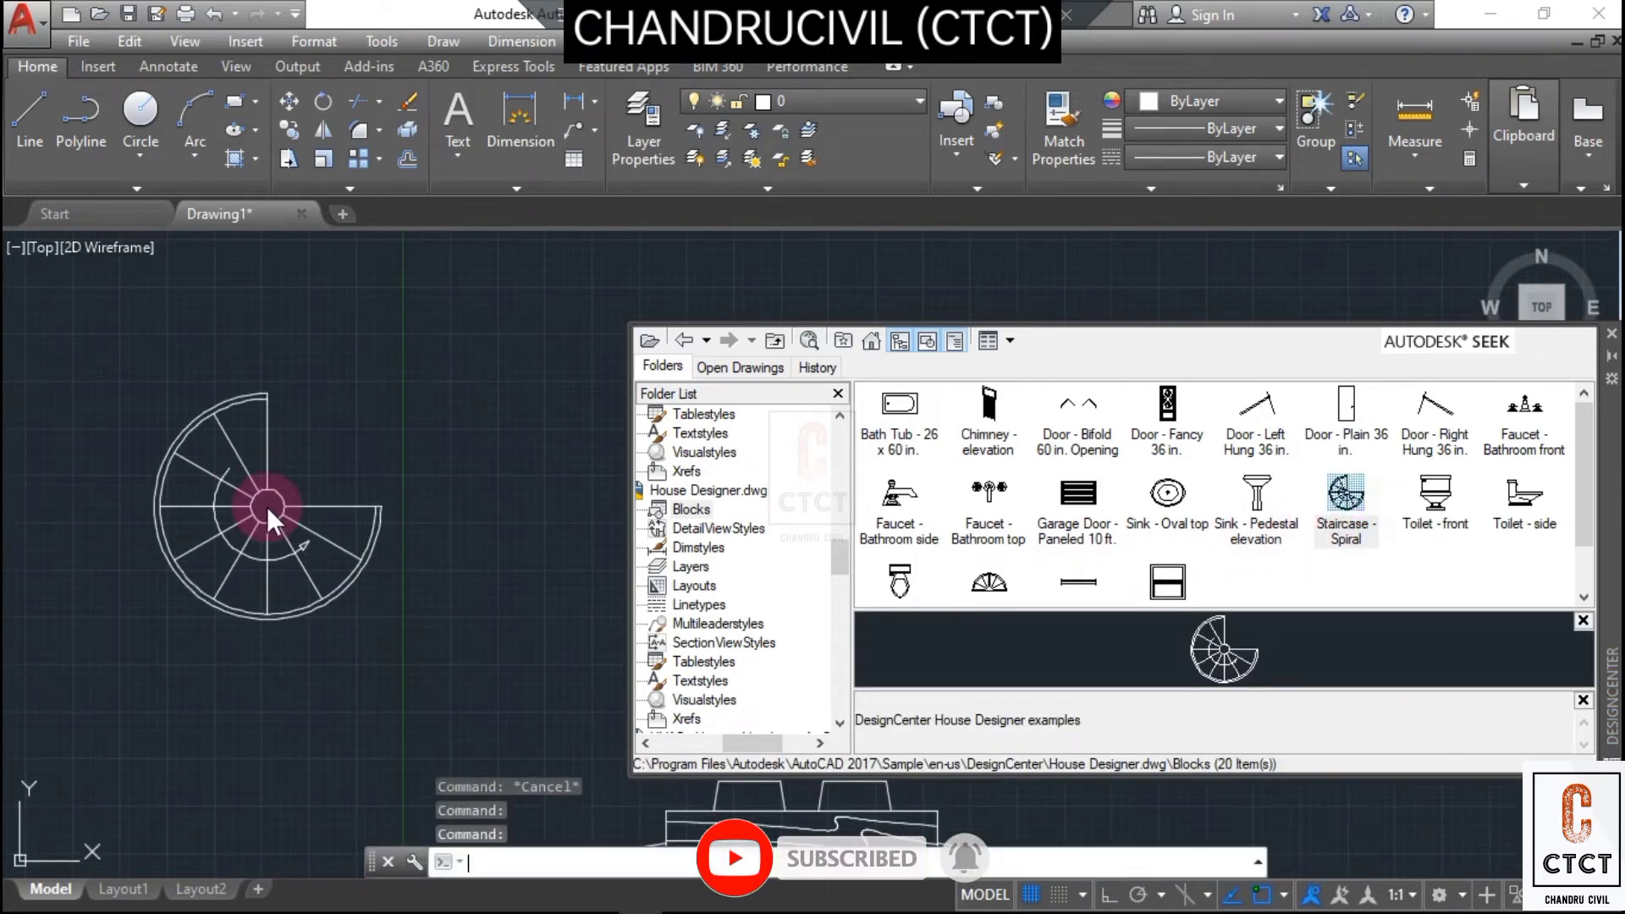
pyautogui.click(269, 510)
pyautogui.click(417, 575)
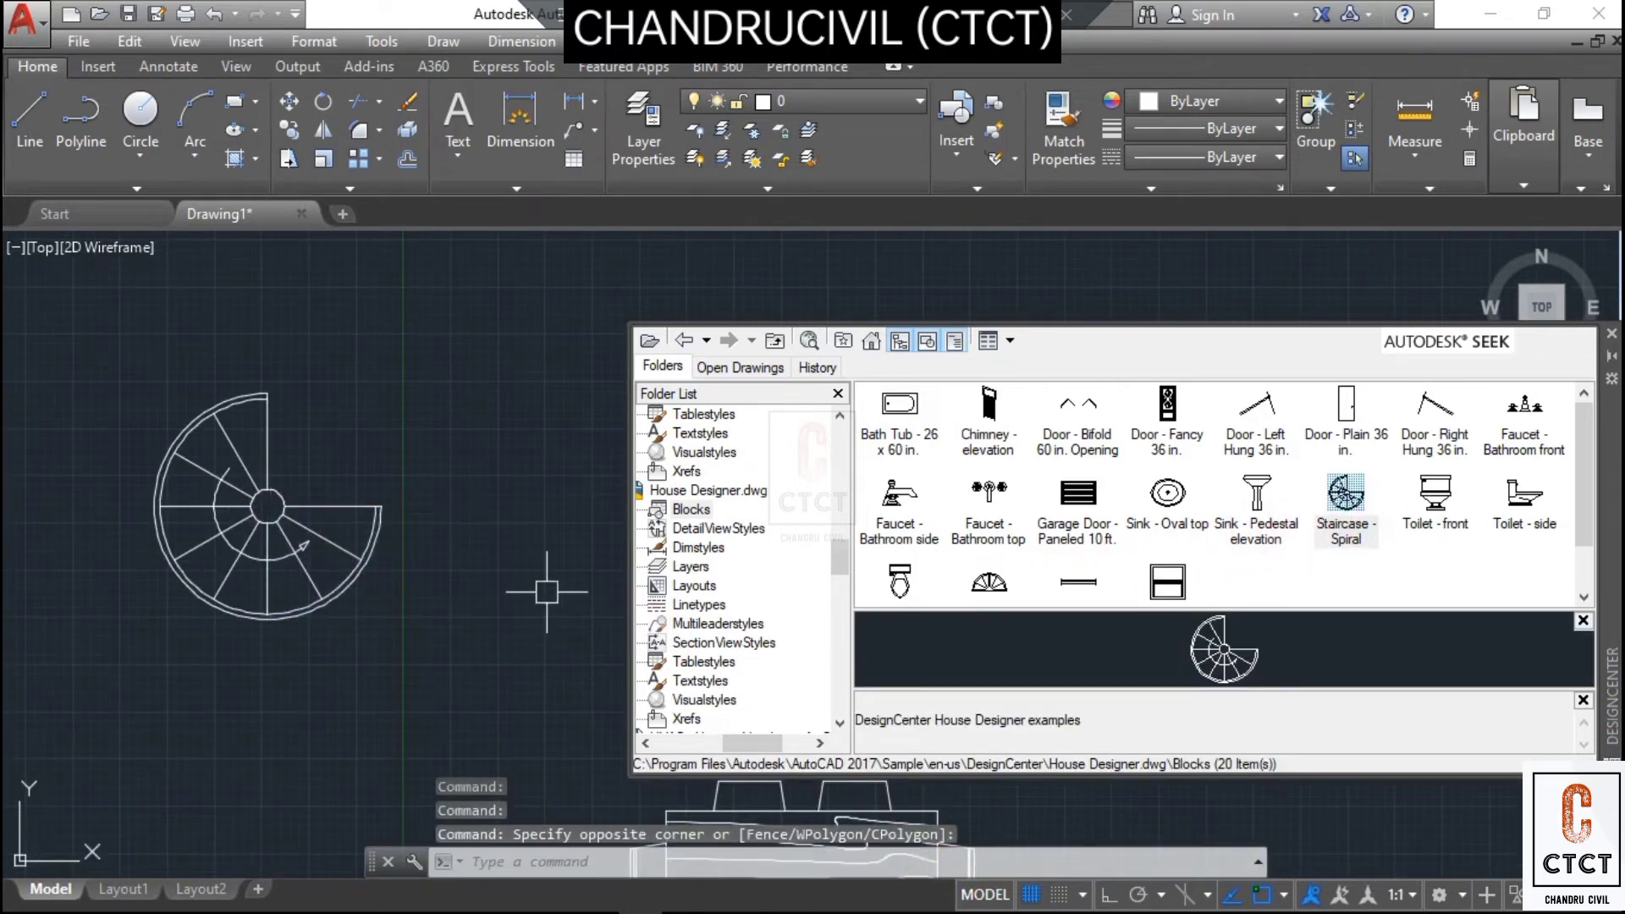
pyautogui.moveTo(903, 584); pyautogui.dragTo(449, 376)
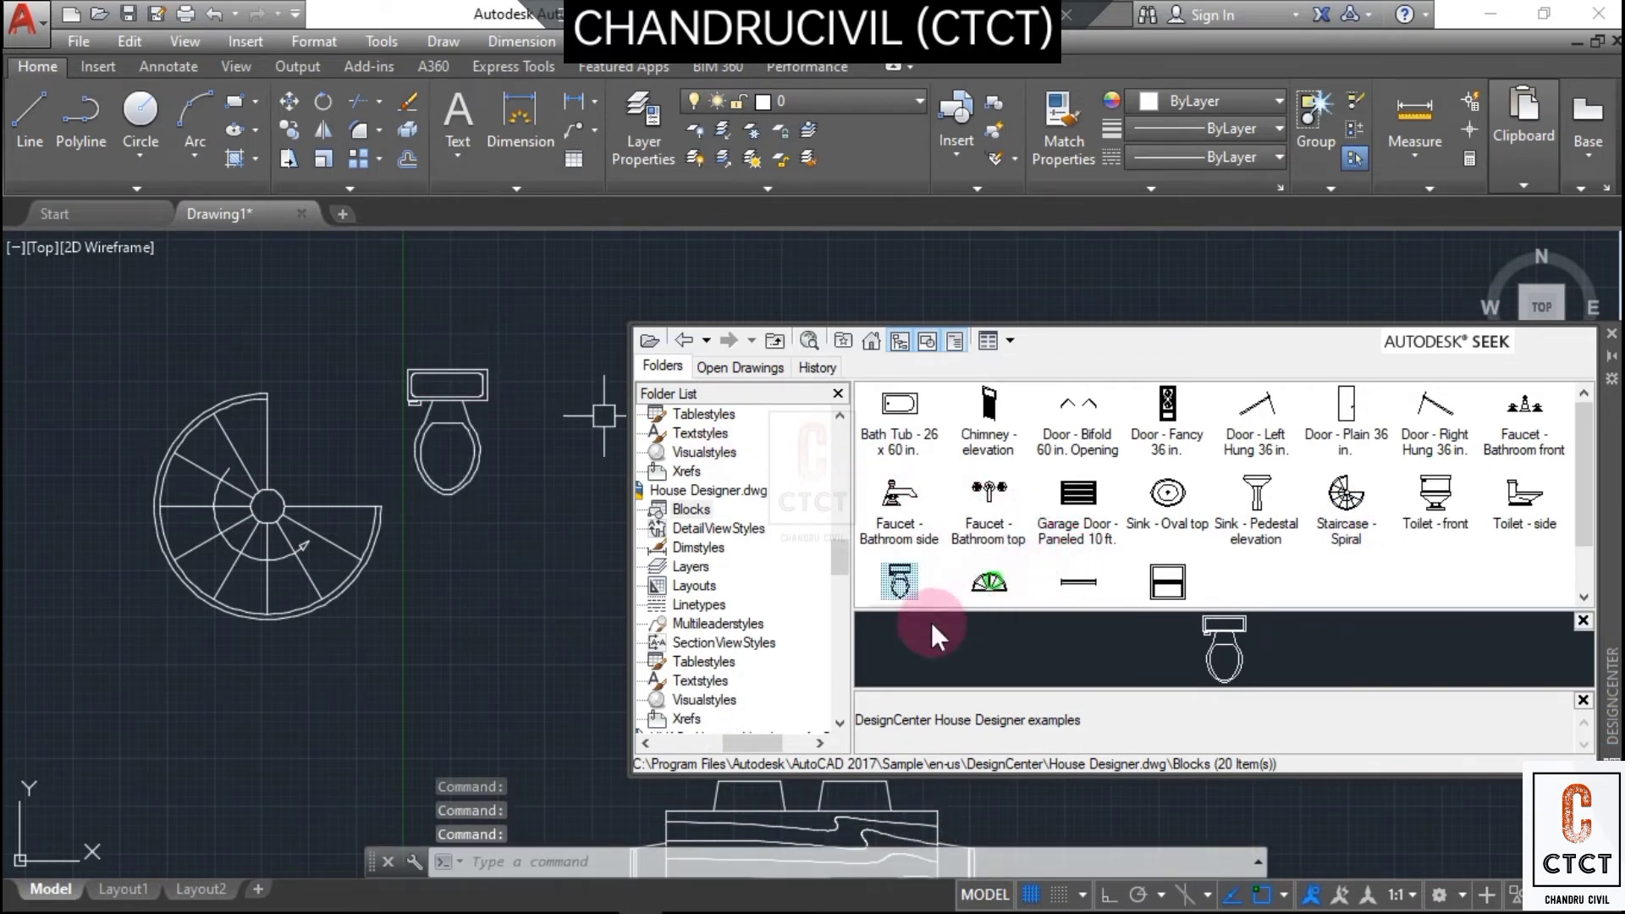
# - Insert the semicircular window block below the toilet and the Door - Fancy 36 in. block above the toilet
pyautogui.moveTo(988, 582)
pyautogui.mouseDown()
pyautogui.moveTo(429, 592)
pyautogui.moveTo(529, 583)
pyautogui.moveTo(515, 577)
pyautogui.mouseUp()
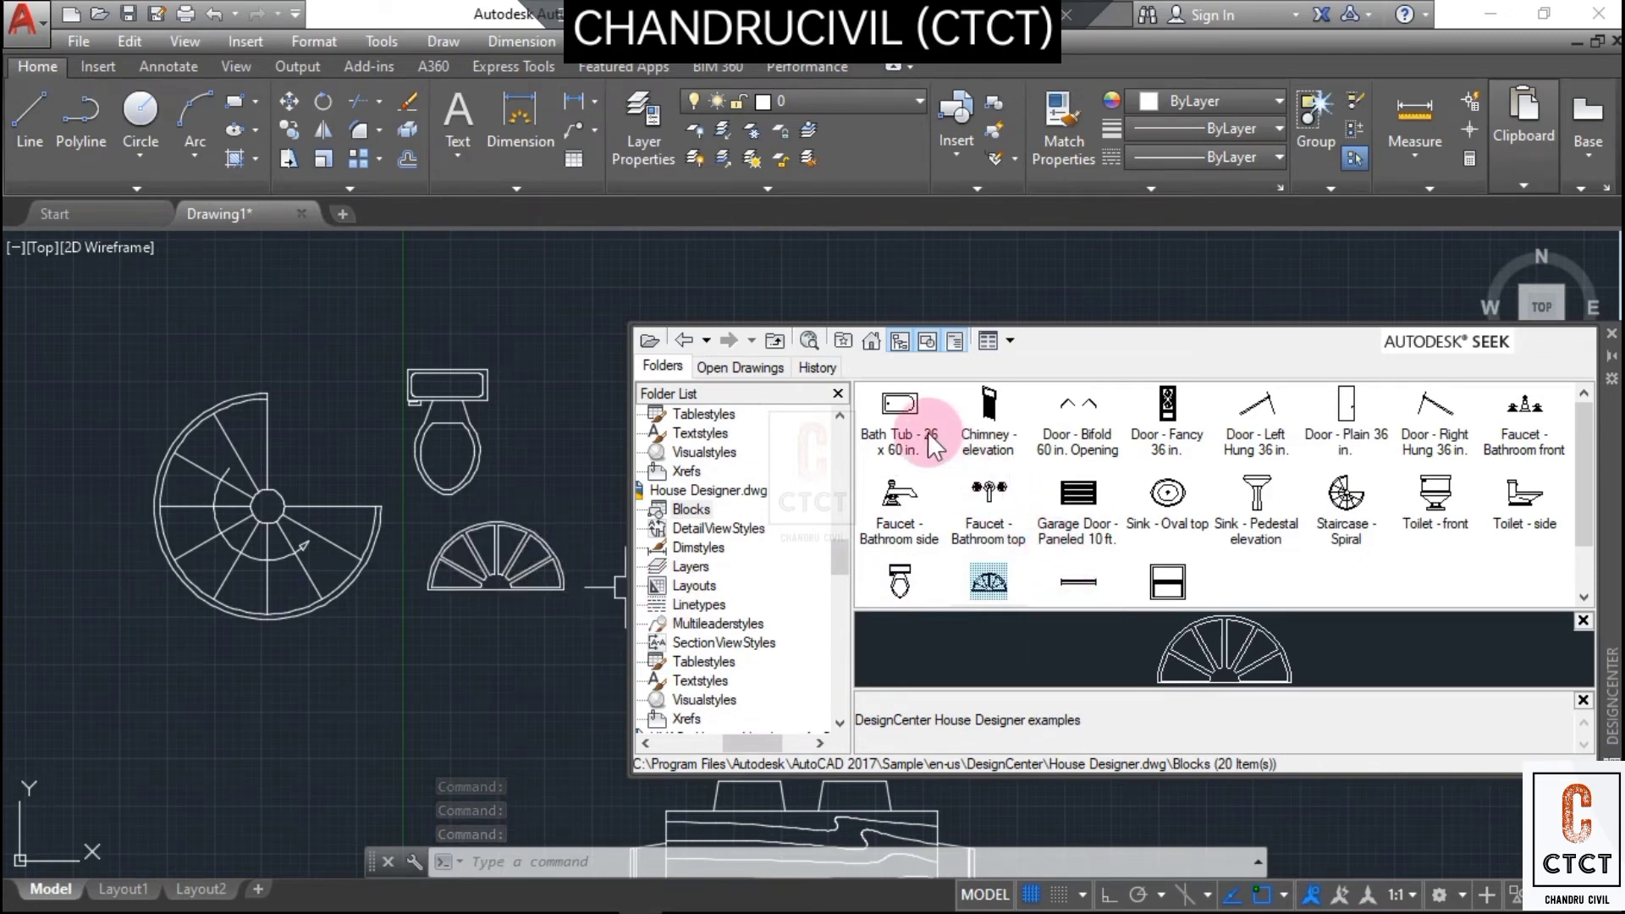
pyautogui.moveTo(1170, 418); pyautogui.dragTo(476, 314)
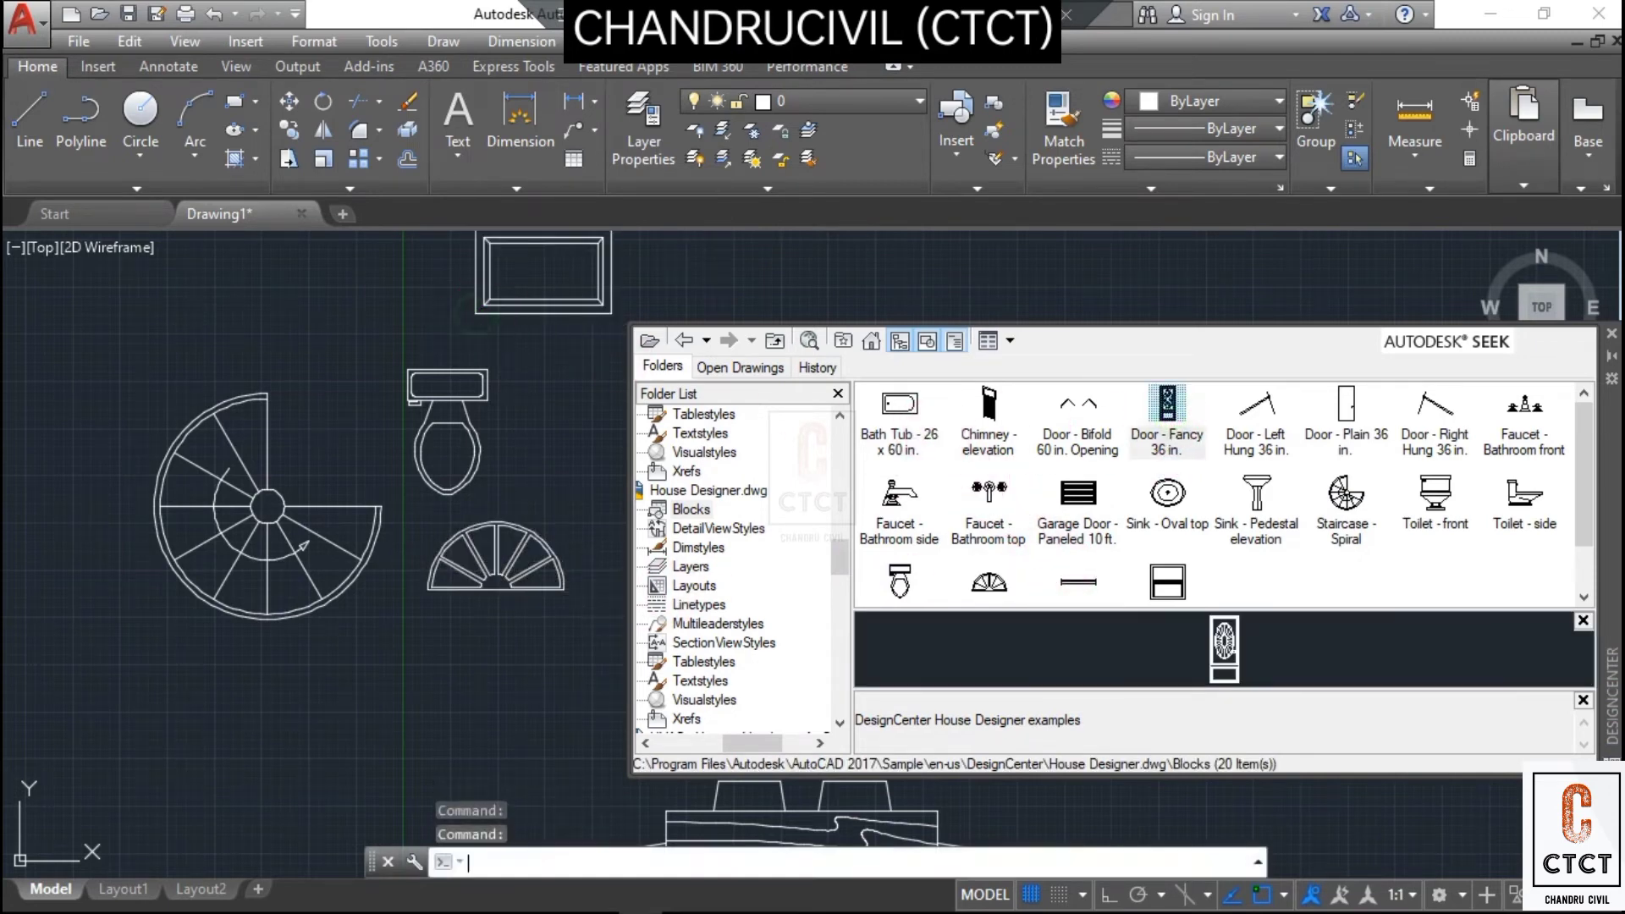
pyautogui.click(502, 337)
pyautogui.moveTo(539, 371); pyautogui.dragTo(427, 689, button='middle')
pyautogui.click(426, 690)
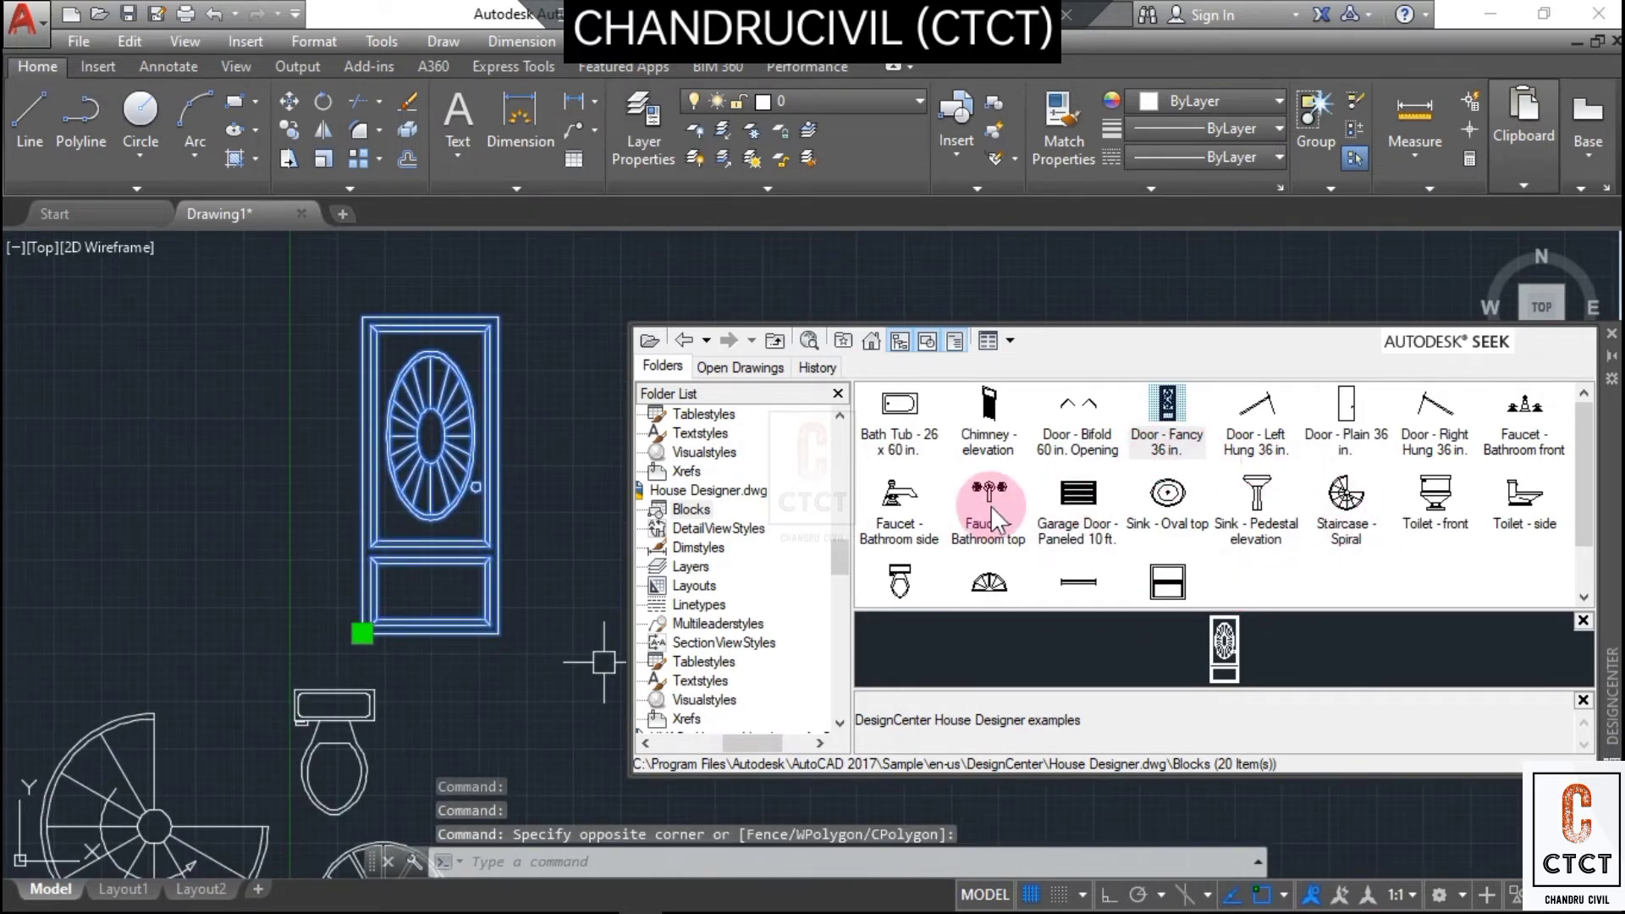
# - Insert the Faucet - Bathroom top block just below the lower-right corner of the fancy door
pyautogui.moveTo(990, 505)
pyautogui.mouseDown()
pyautogui.moveTo(917, 552)
pyautogui.moveTo(591, 671)
pyautogui.moveTo(495, 673)
pyautogui.mouseUp()
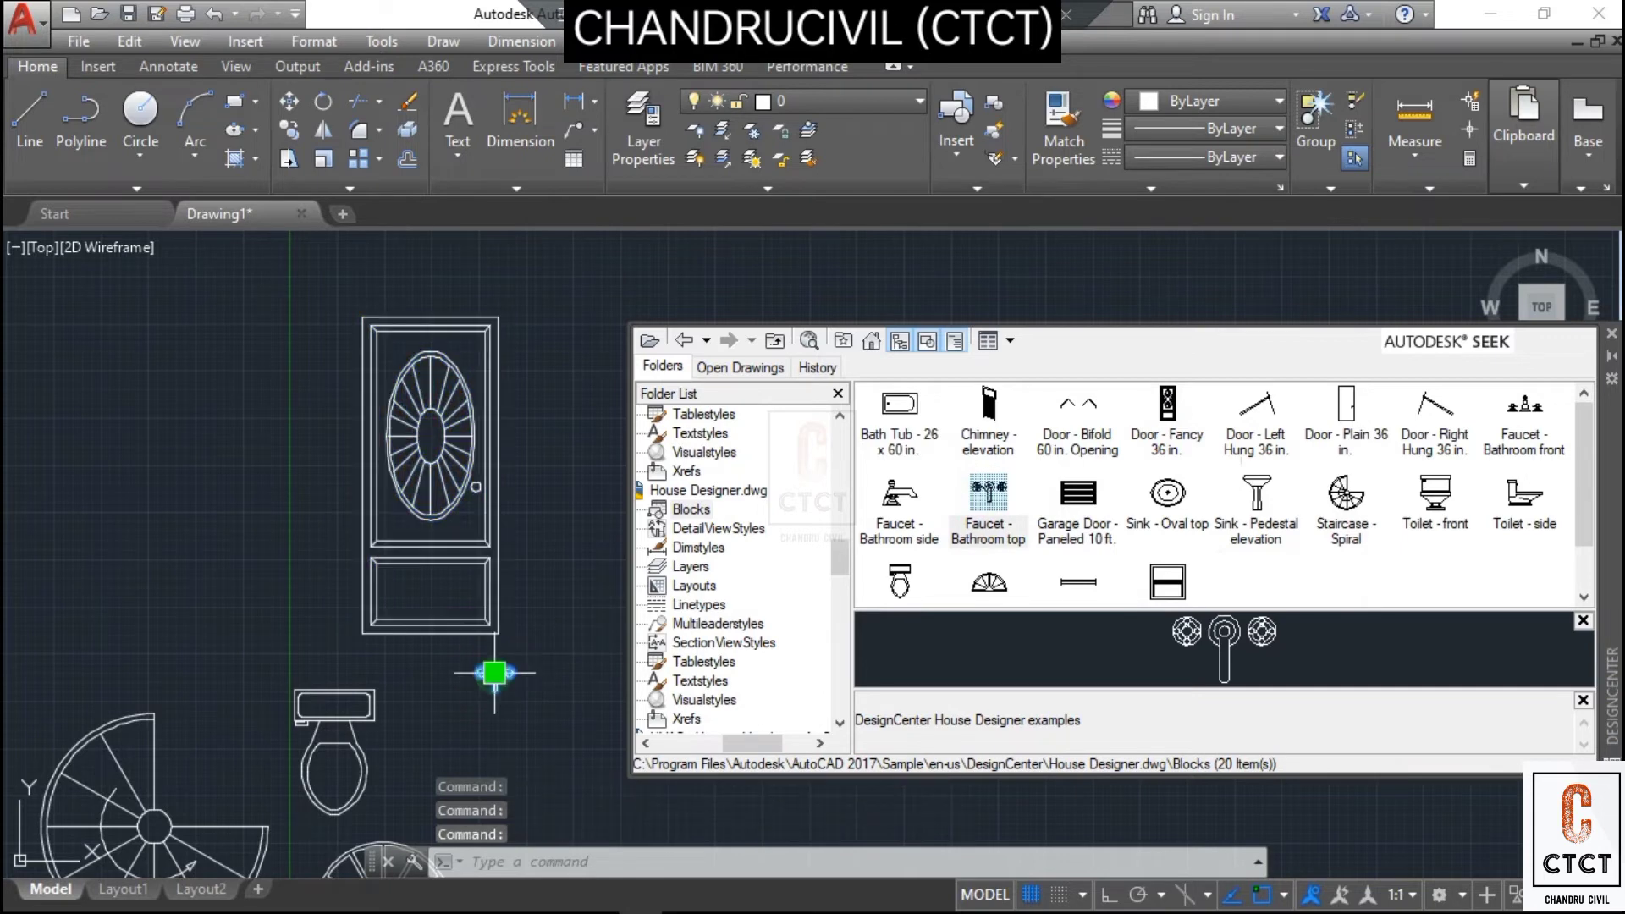
pyautogui.scroll(7, 510, 682)
pyautogui.click(508, 683)
# - Insert the Faucet - Bathroom side and Faucet - Bathroom front blocks between the door and the top-view faucet
pyautogui.click(872, 512)
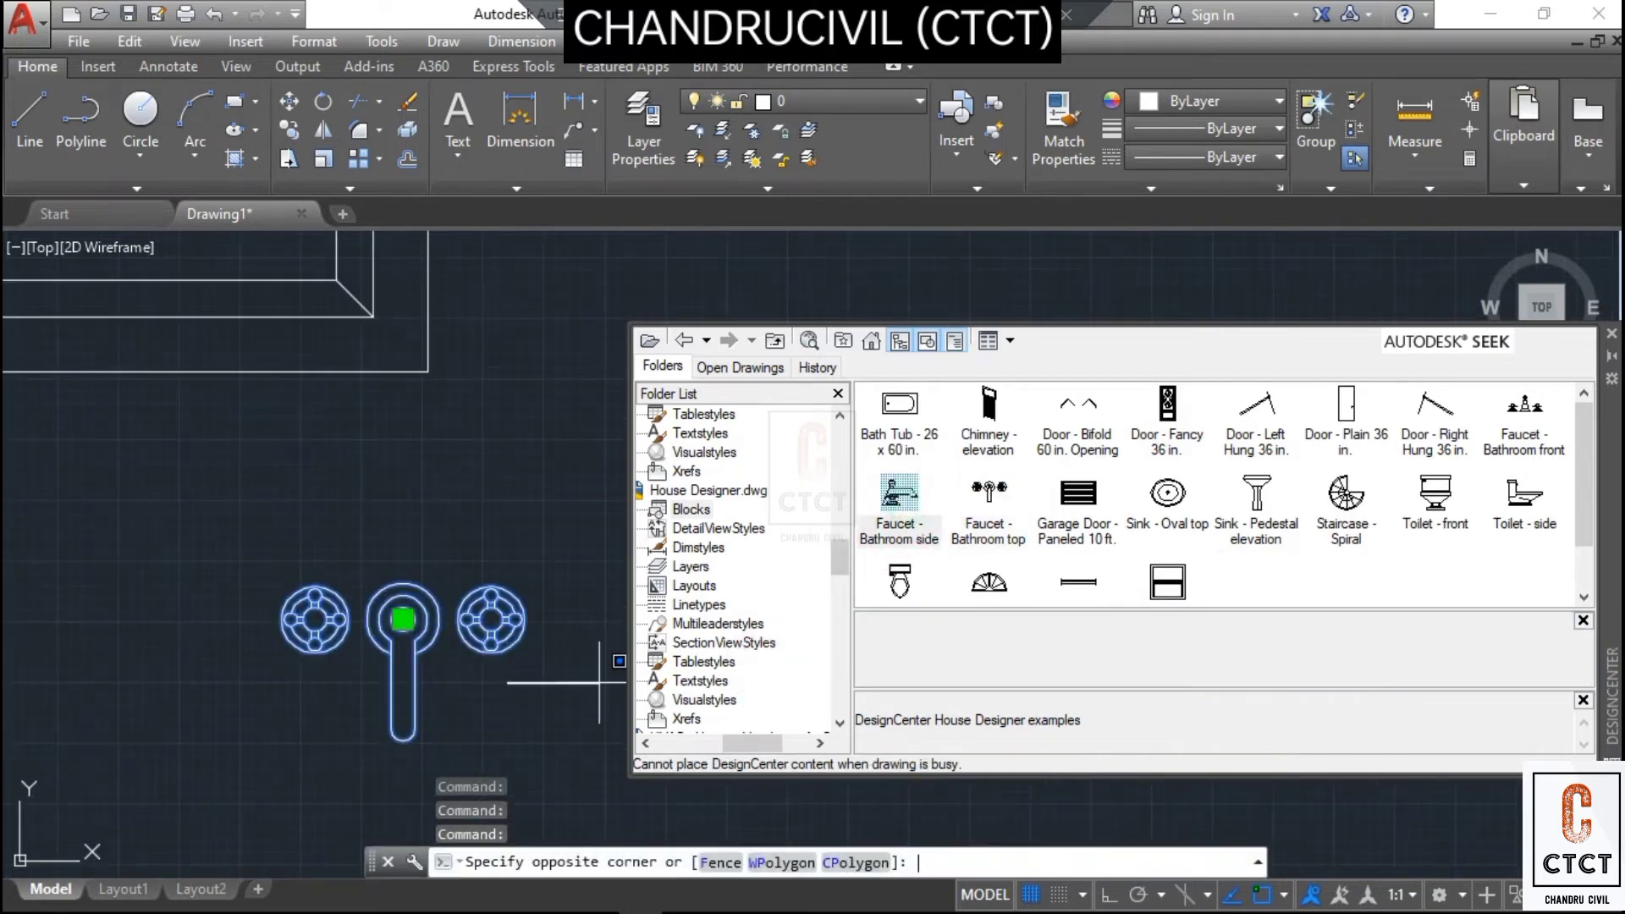
pyautogui.moveTo(880, 498); pyautogui.dragTo(457, 457)
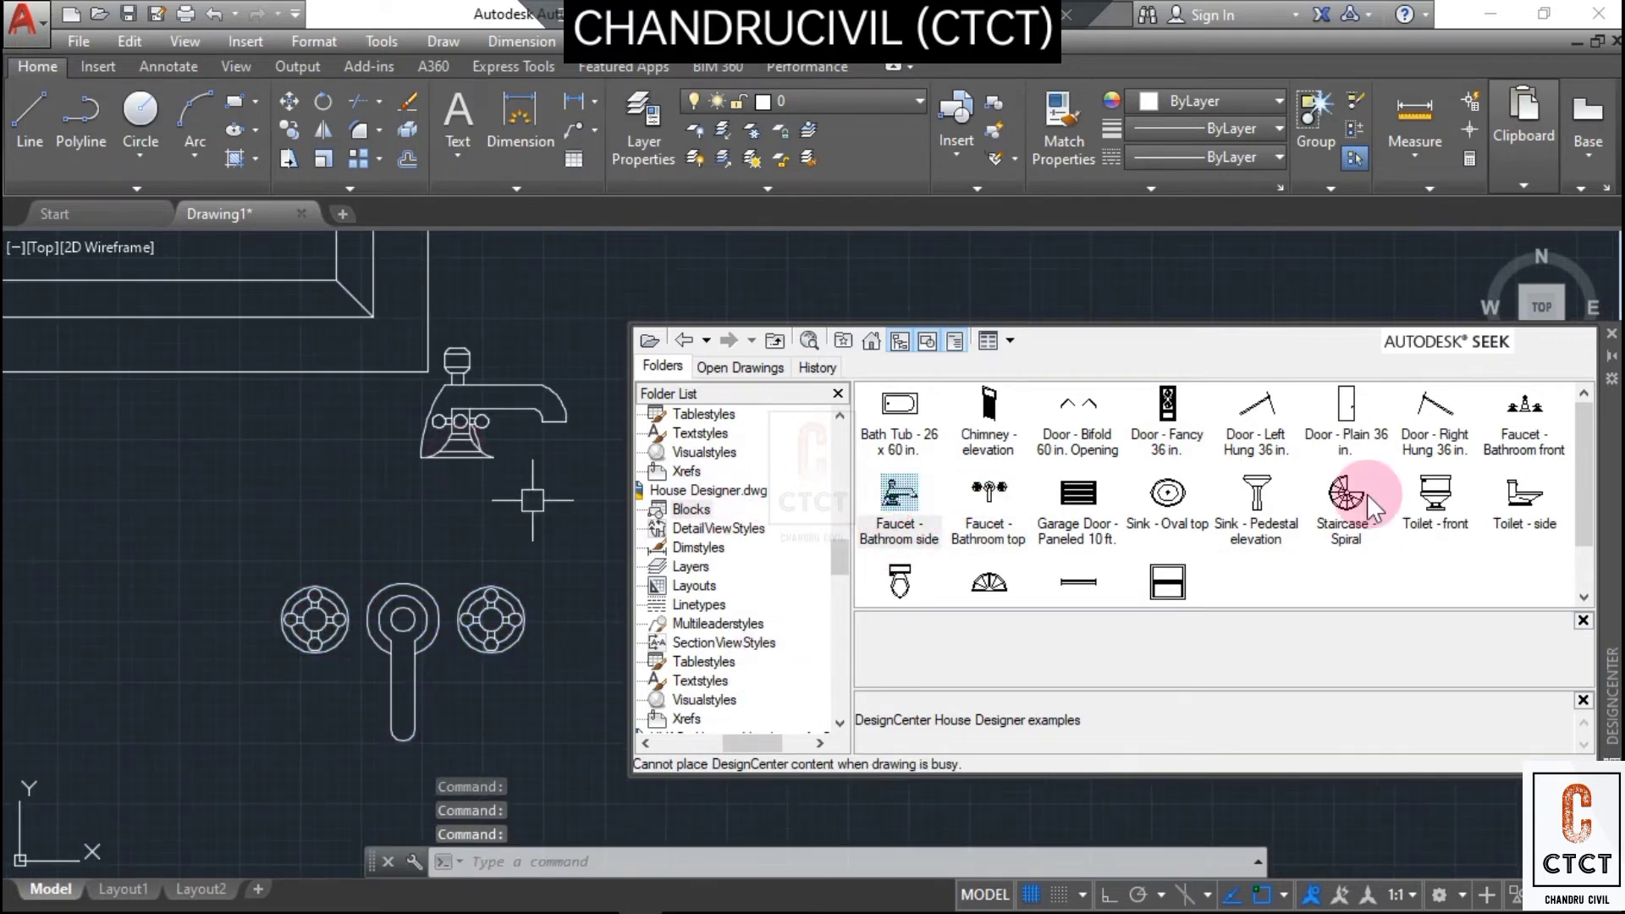
pyautogui.moveTo(1515, 414)
pyautogui.mouseDown()
pyautogui.moveTo(446, 368)
pyautogui.moveTo(218, 482)
pyautogui.mouseUp()
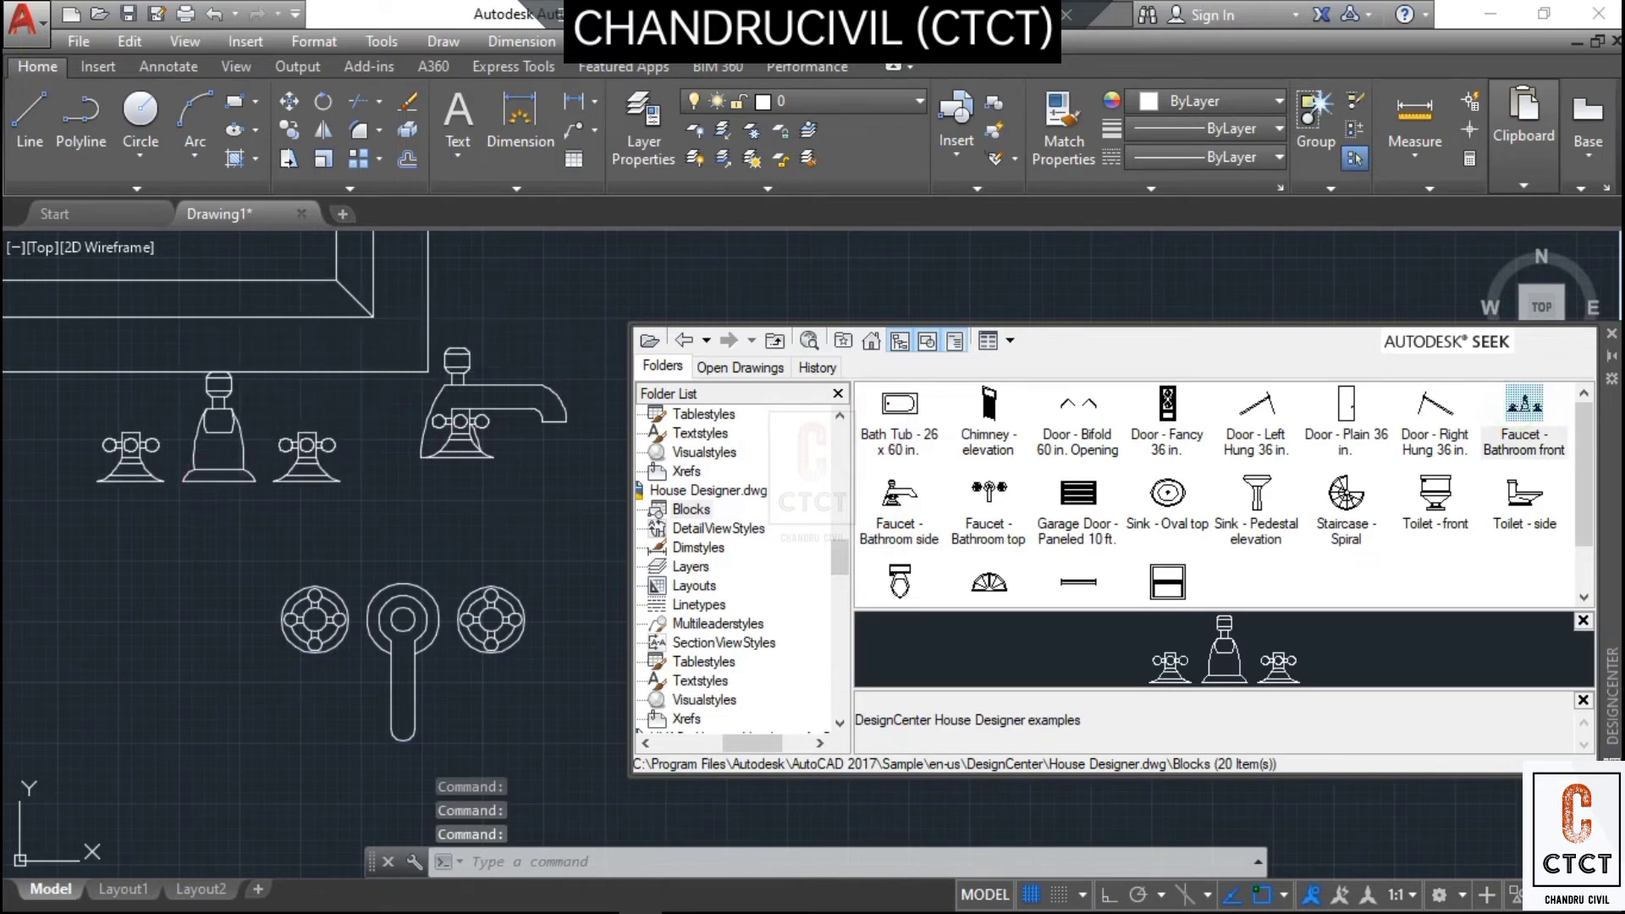
pyautogui.click(417, 524)
pyautogui.click(440, 579)
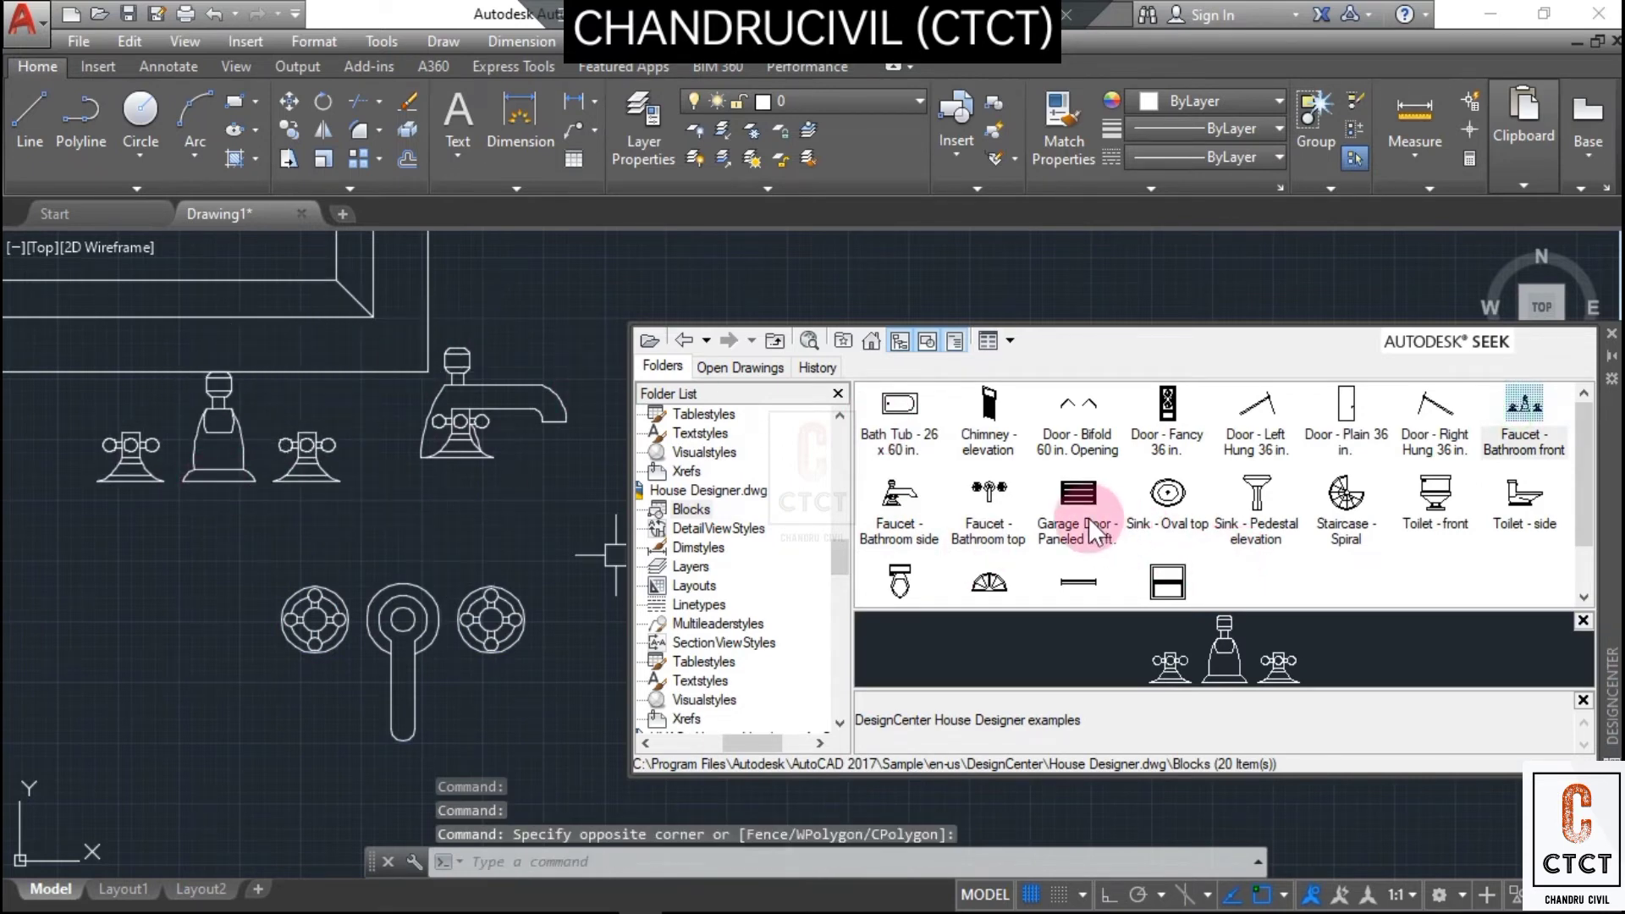
# - Insert the Garage Door - Paneled 10 ft. block to the right of the fancy door
pyautogui.scroll(-5, 650, 515)
pyautogui.scroll(-8, 545, 509)
pyautogui.moveTo(537, 506); pyautogui.dragTo(522, 558, button='middle')
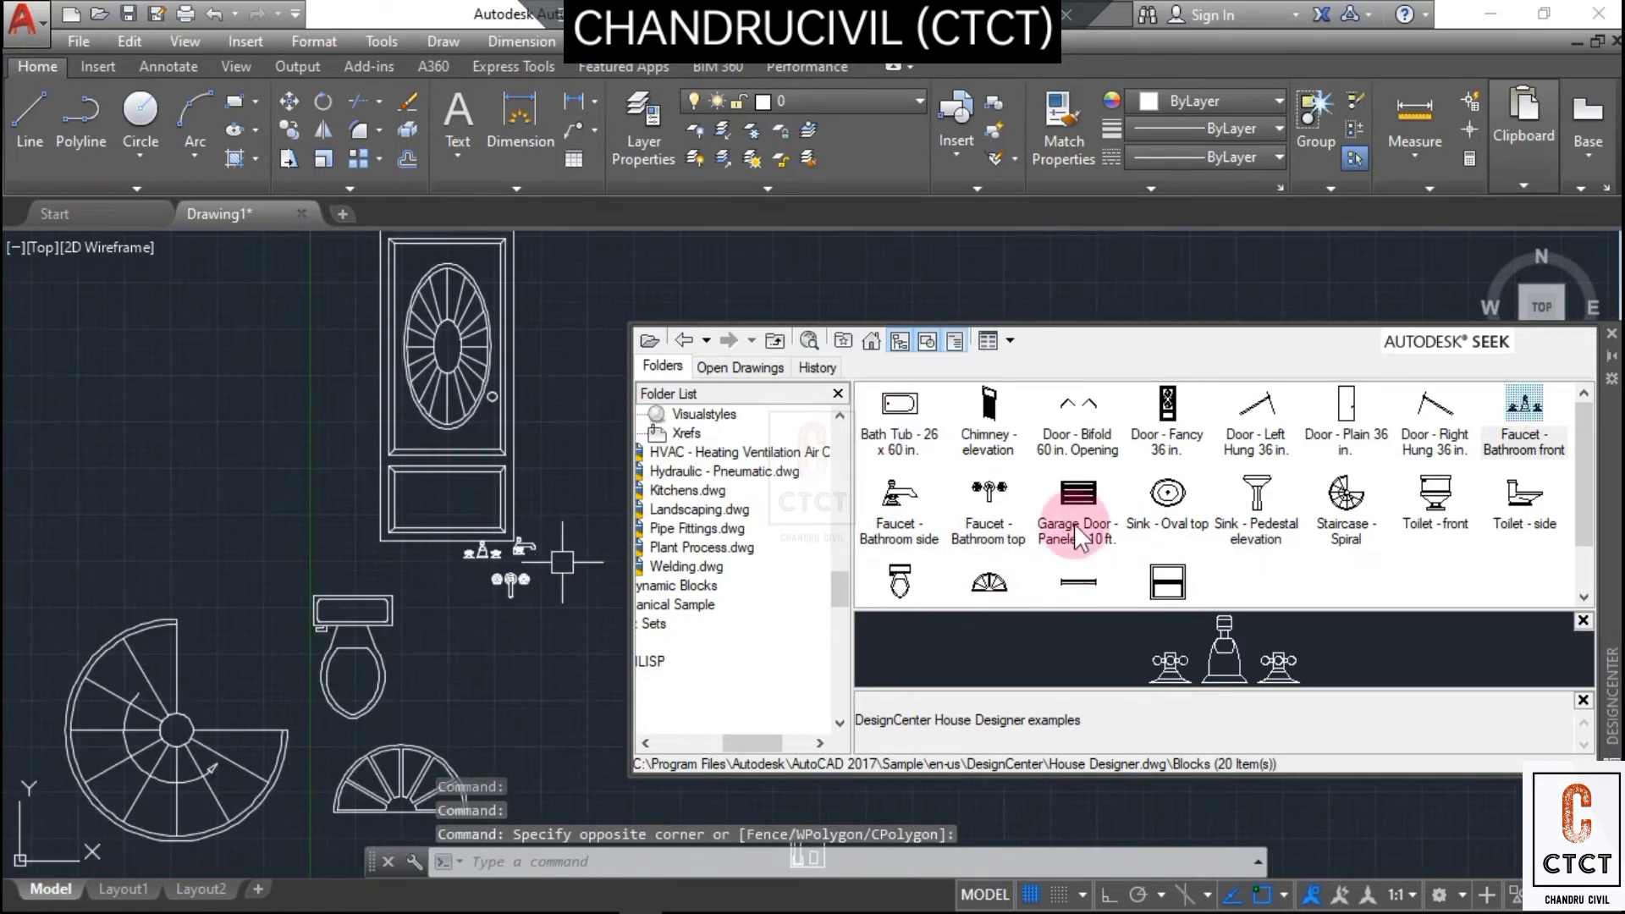
pyautogui.moveTo(1072, 526)
pyautogui.mouseDown()
pyautogui.moveTo(276, 459)
pyautogui.moveTo(374, 465)
pyautogui.moveTo(599, 347)
pyautogui.mouseUp()
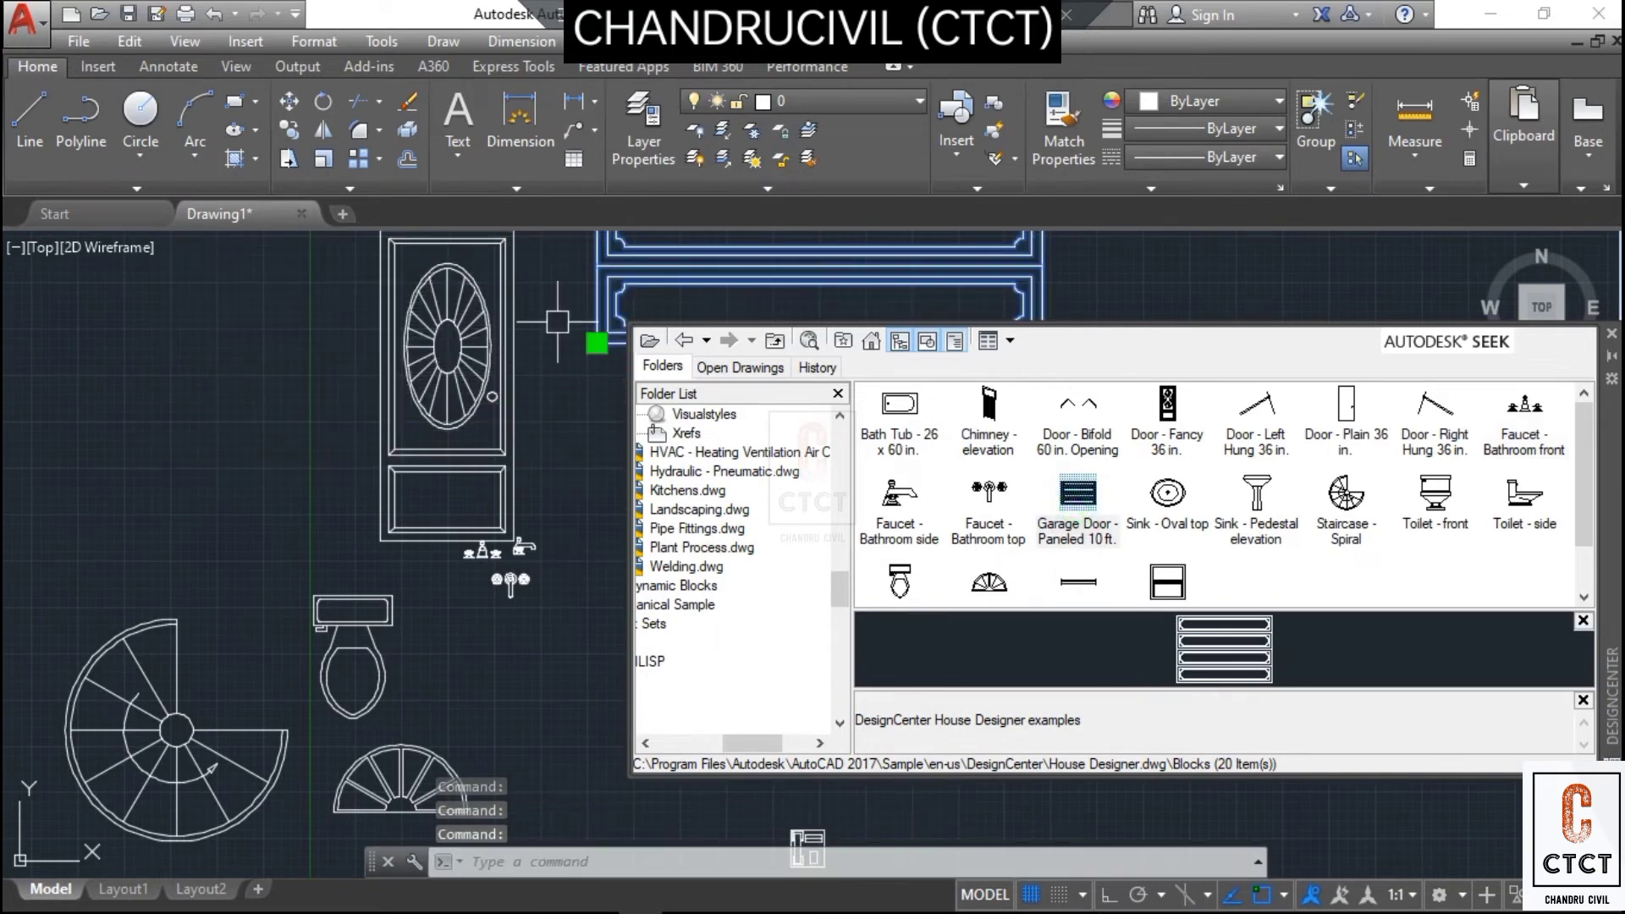
pyautogui.scroll(-4, 556, 319)
pyautogui.moveTo(555, 322); pyautogui.dragTo(285, 509, button='middle')
pyautogui.click(450, 574)
pyautogui.click(467, 577)
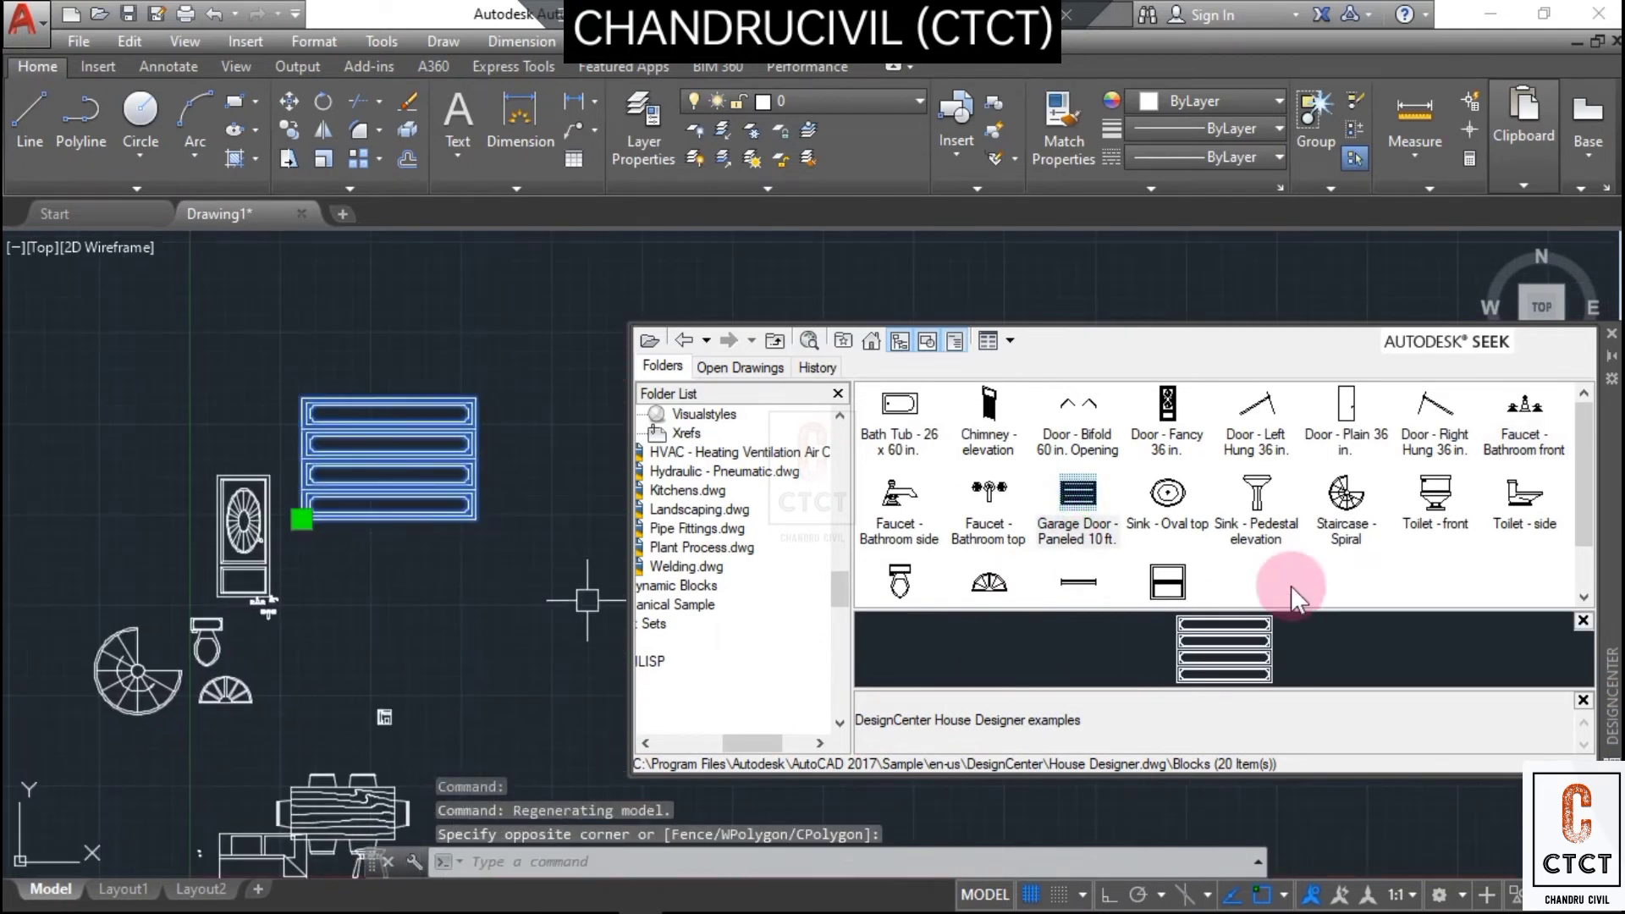
# - Load the Kitchens sample drawing into DesignCenter and show its blocks
pyautogui.click(645, 338)
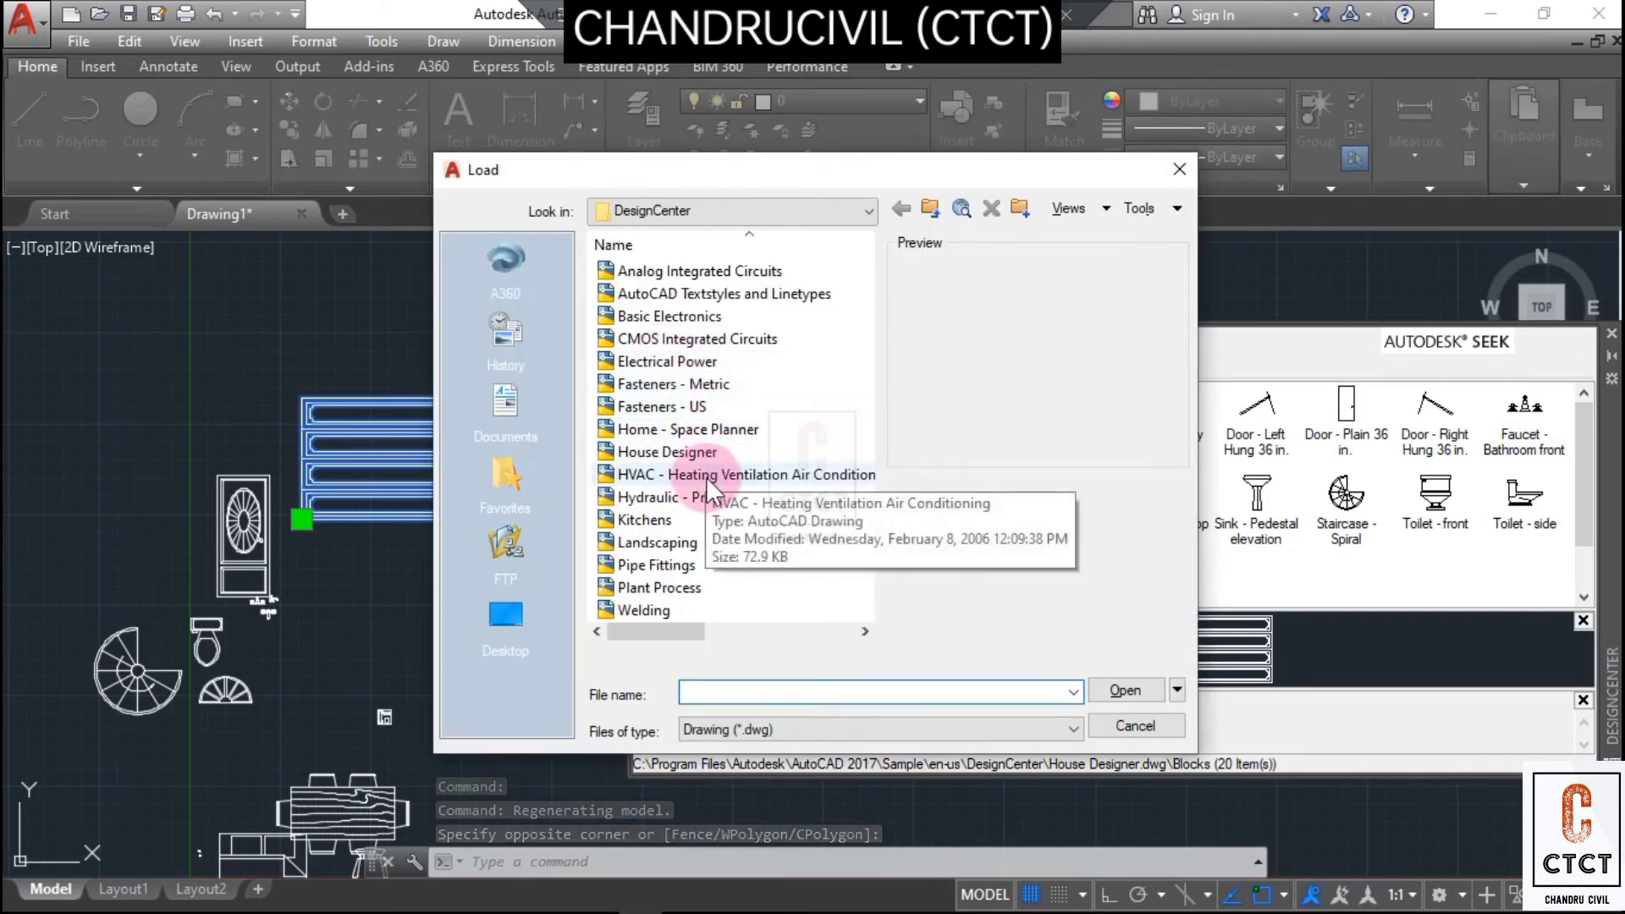
pyautogui.click(711, 498)
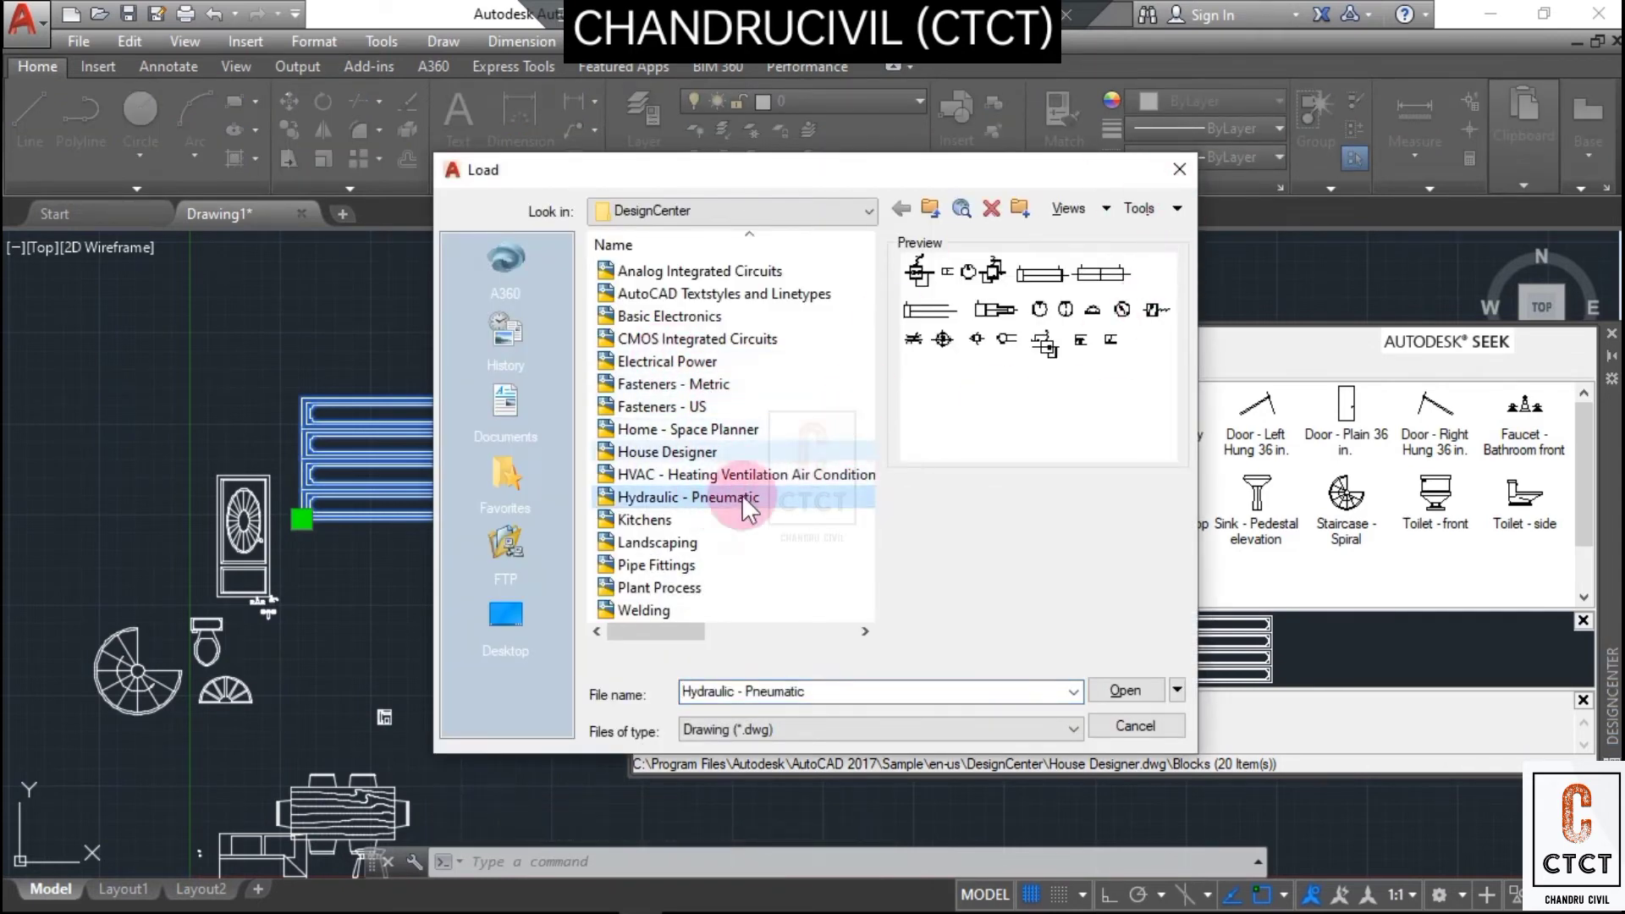
pyautogui.click(662, 521)
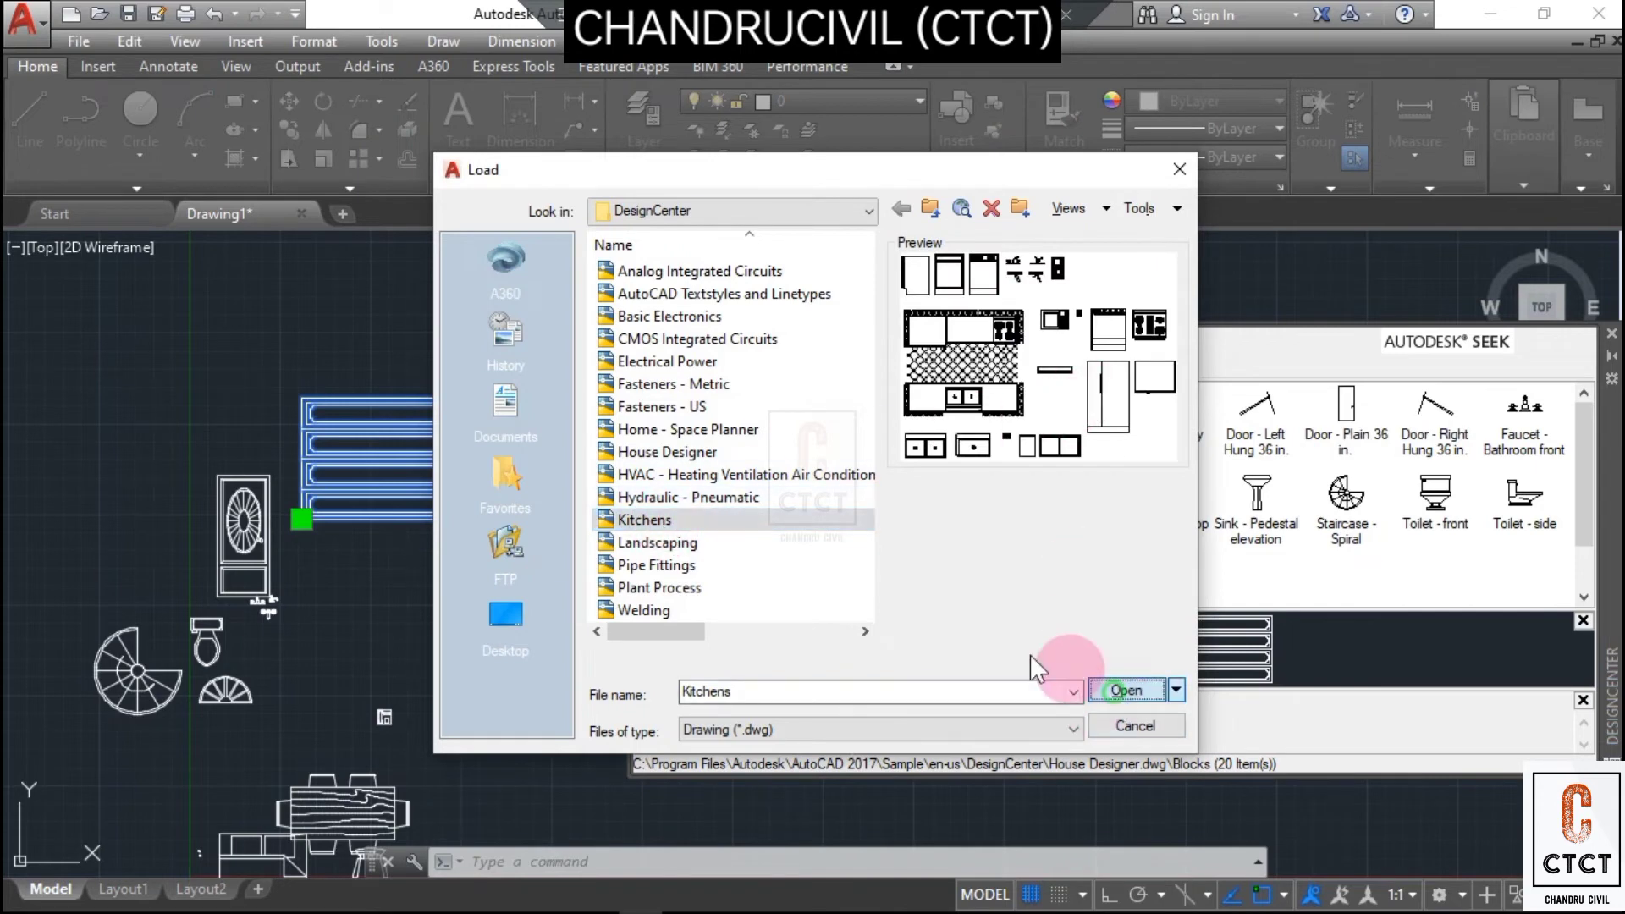
pyautogui.click(1117, 690)
pyautogui.scroll(-5, 475, 442)
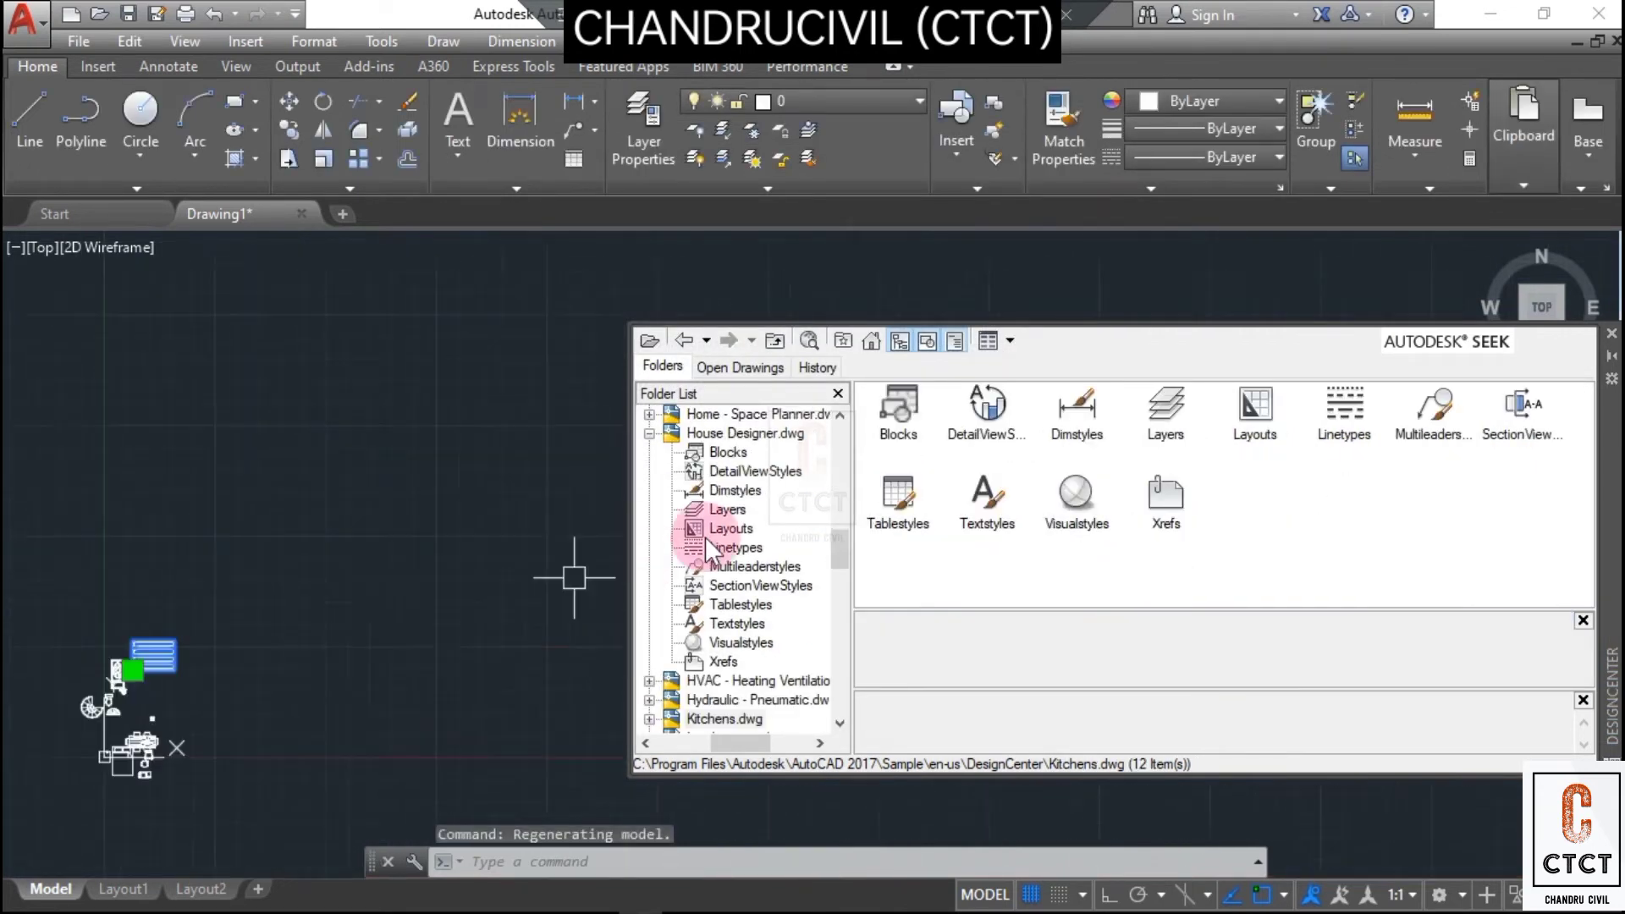
pyautogui.doubleClick(878, 415)
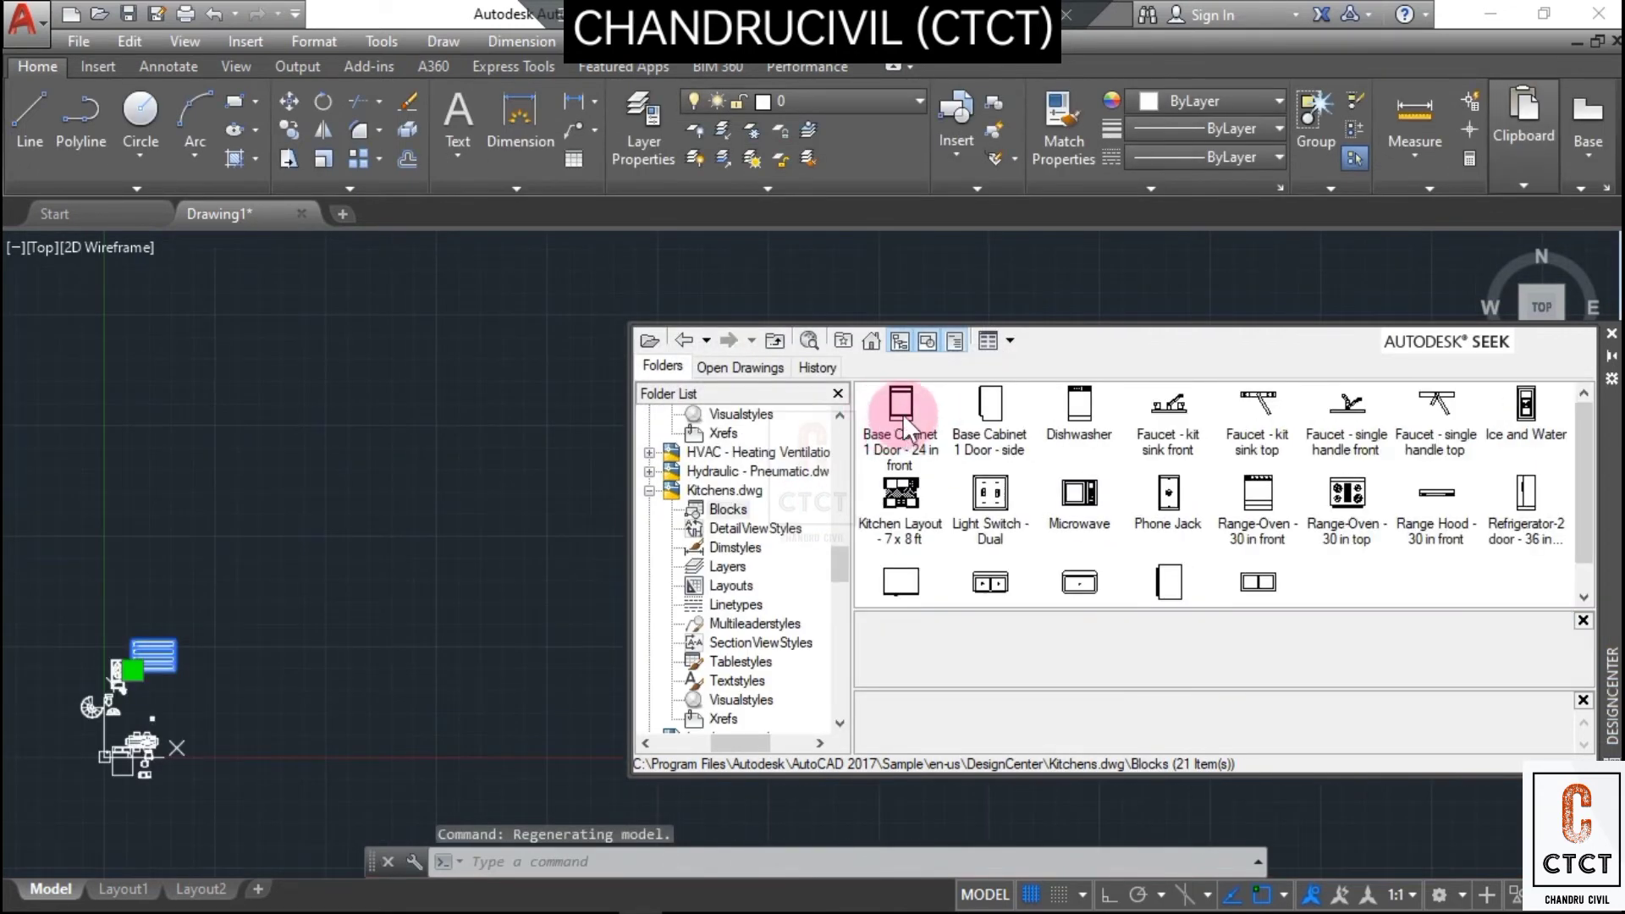
# - Insert the Base Cabinet 1 Door - 24 in front block above the earlier blocks and the Faucet - kit sink top block to its right
pyautogui.moveTo(897, 409); pyautogui.dragTo(233, 476)
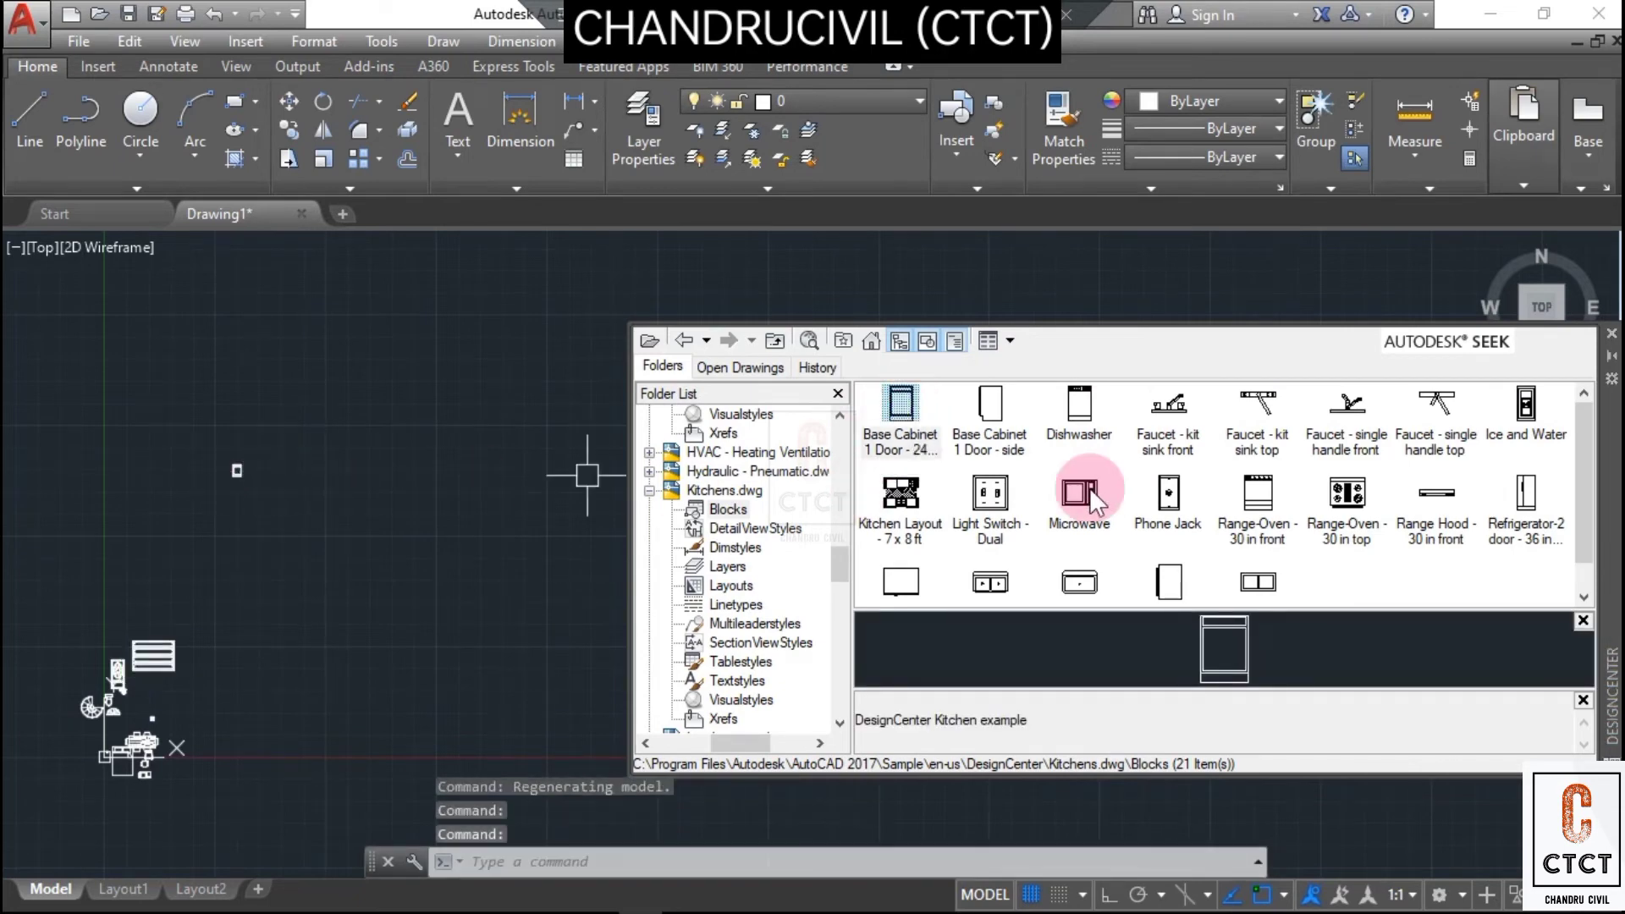
pyautogui.moveTo(1256, 406); pyautogui.dragTo(409, 420)
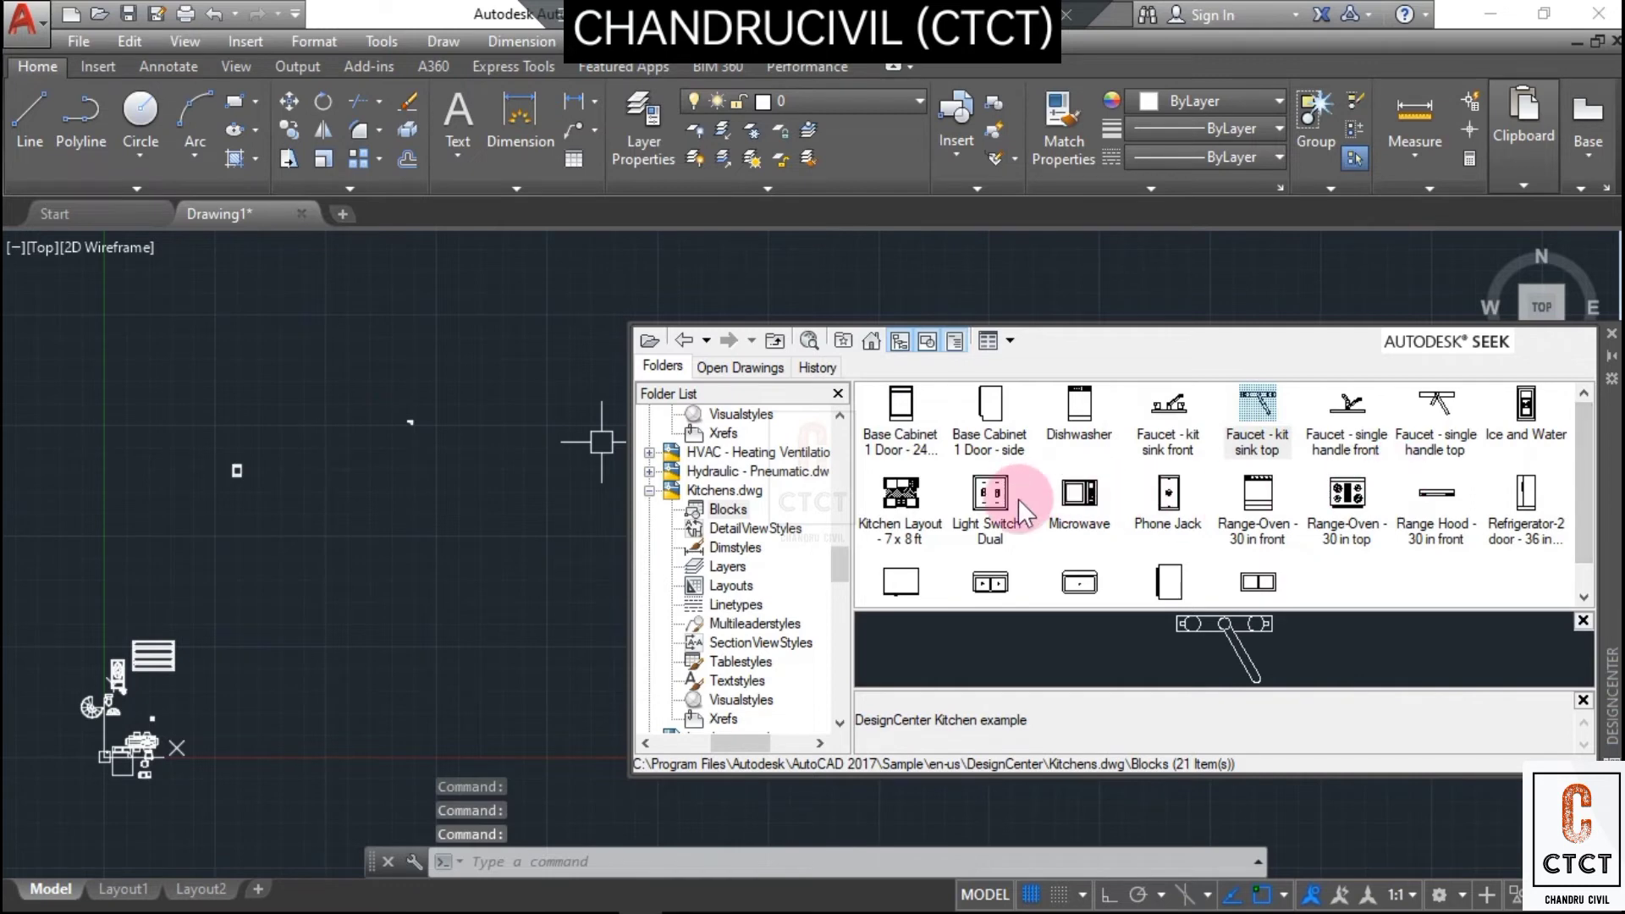
# - Insert the Microwave block below the kitchen sink faucet
pyautogui.moveTo(1086, 489); pyautogui.dragTo(450, 533)
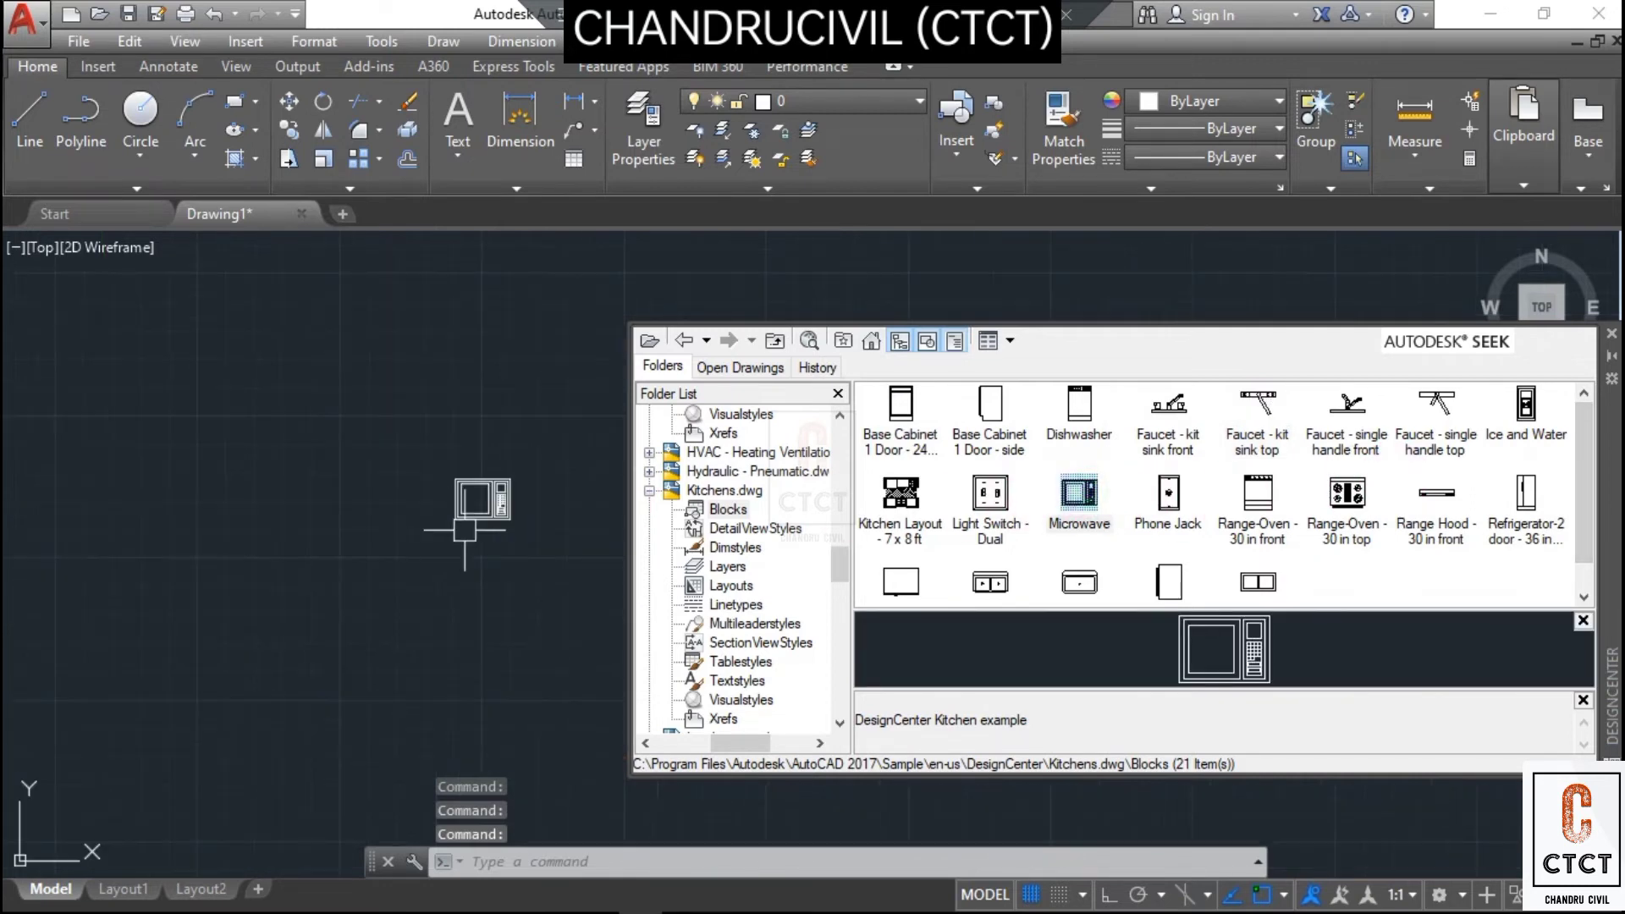
pyautogui.scroll(5, 485, 503)
pyautogui.moveTo(485, 453); pyautogui.dragTo(272, 640, button='middle')
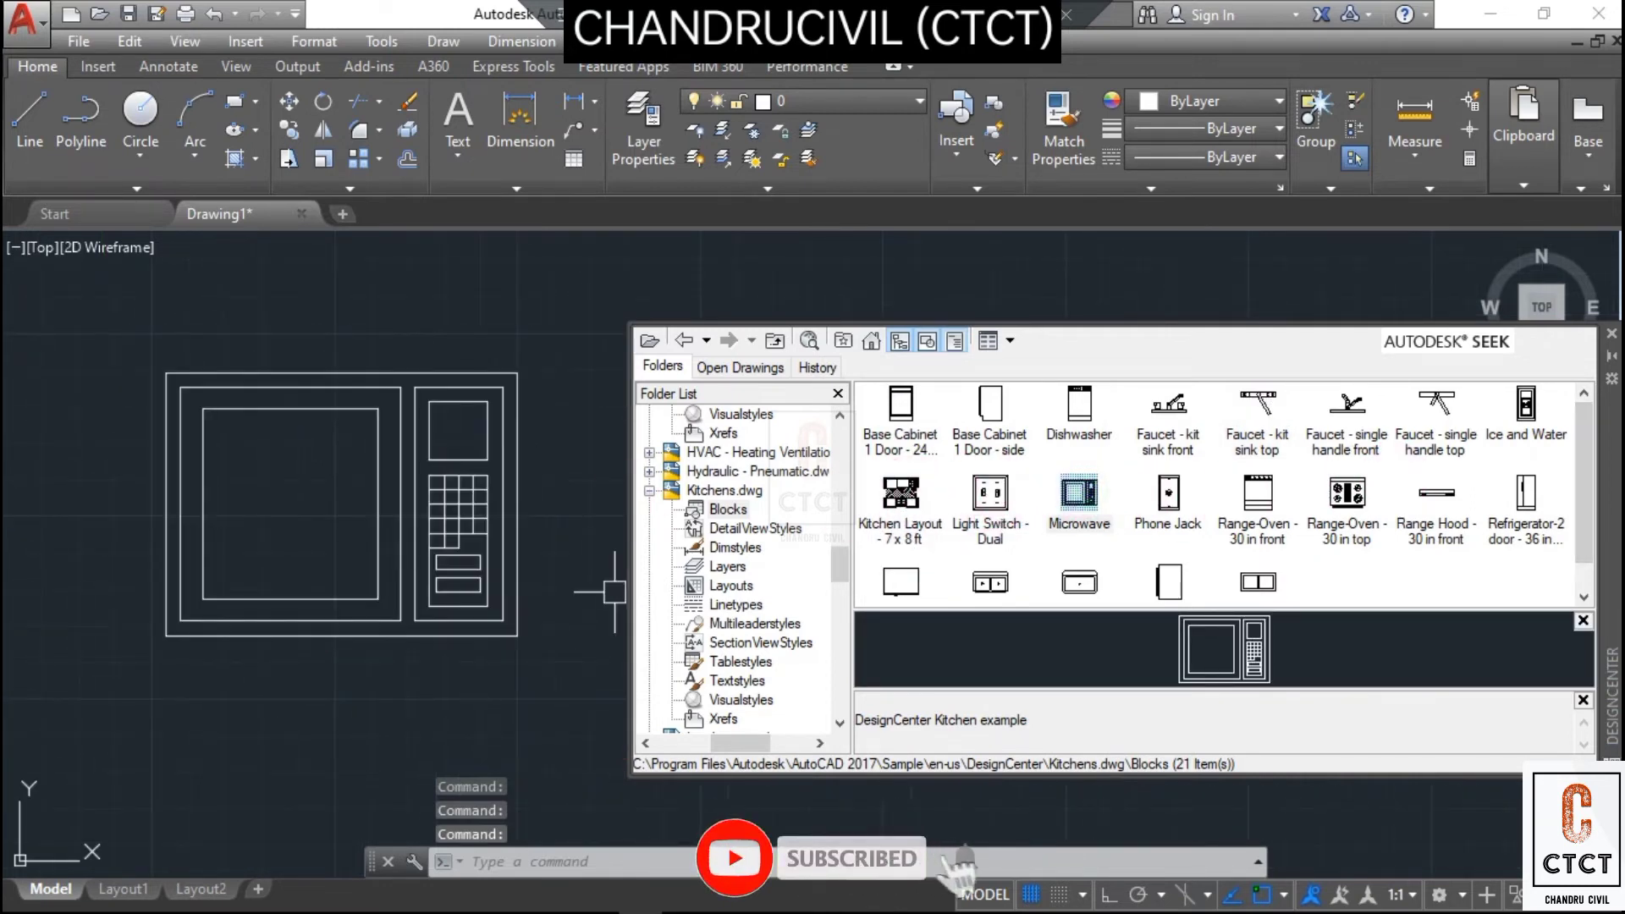
# - Insert the Kitchen Layout - 7 x 8 ft block in an empty part of the drawing and clear the selection
pyautogui.scroll(-1, 737, 484)
pyautogui.scroll(-10, 415, 456)
pyautogui.moveTo(923, 504); pyautogui.dragTo(317, 383)
pyautogui.click(316, 382)
pyautogui.scroll(4, 406, 313)
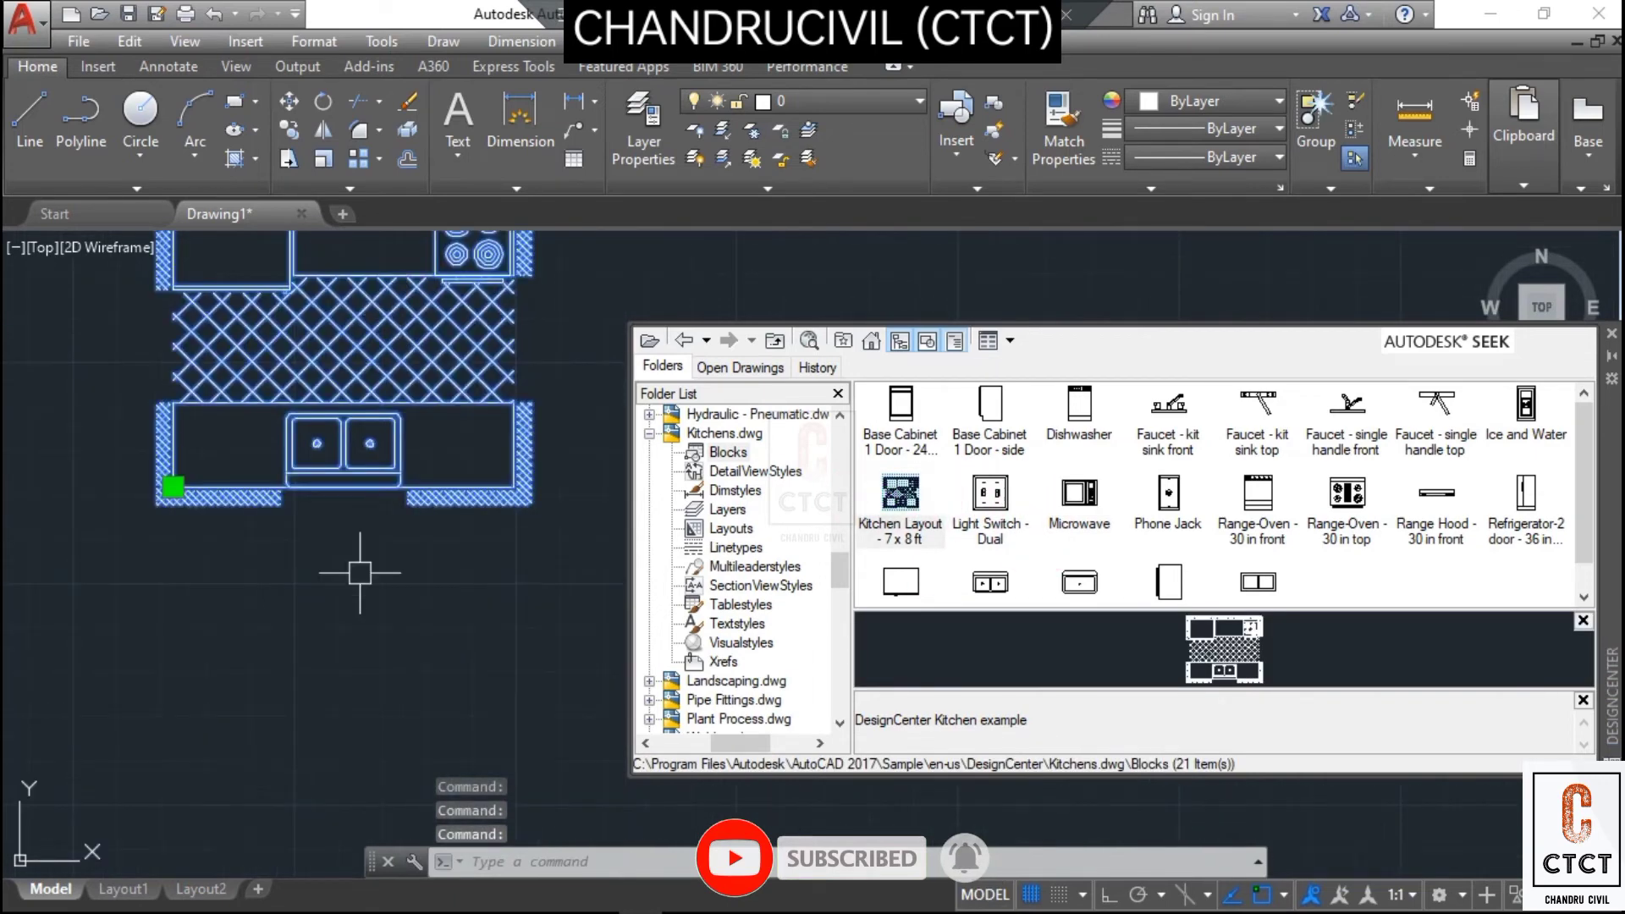
pyautogui.press('Escape')
pyautogui.press('Escape')
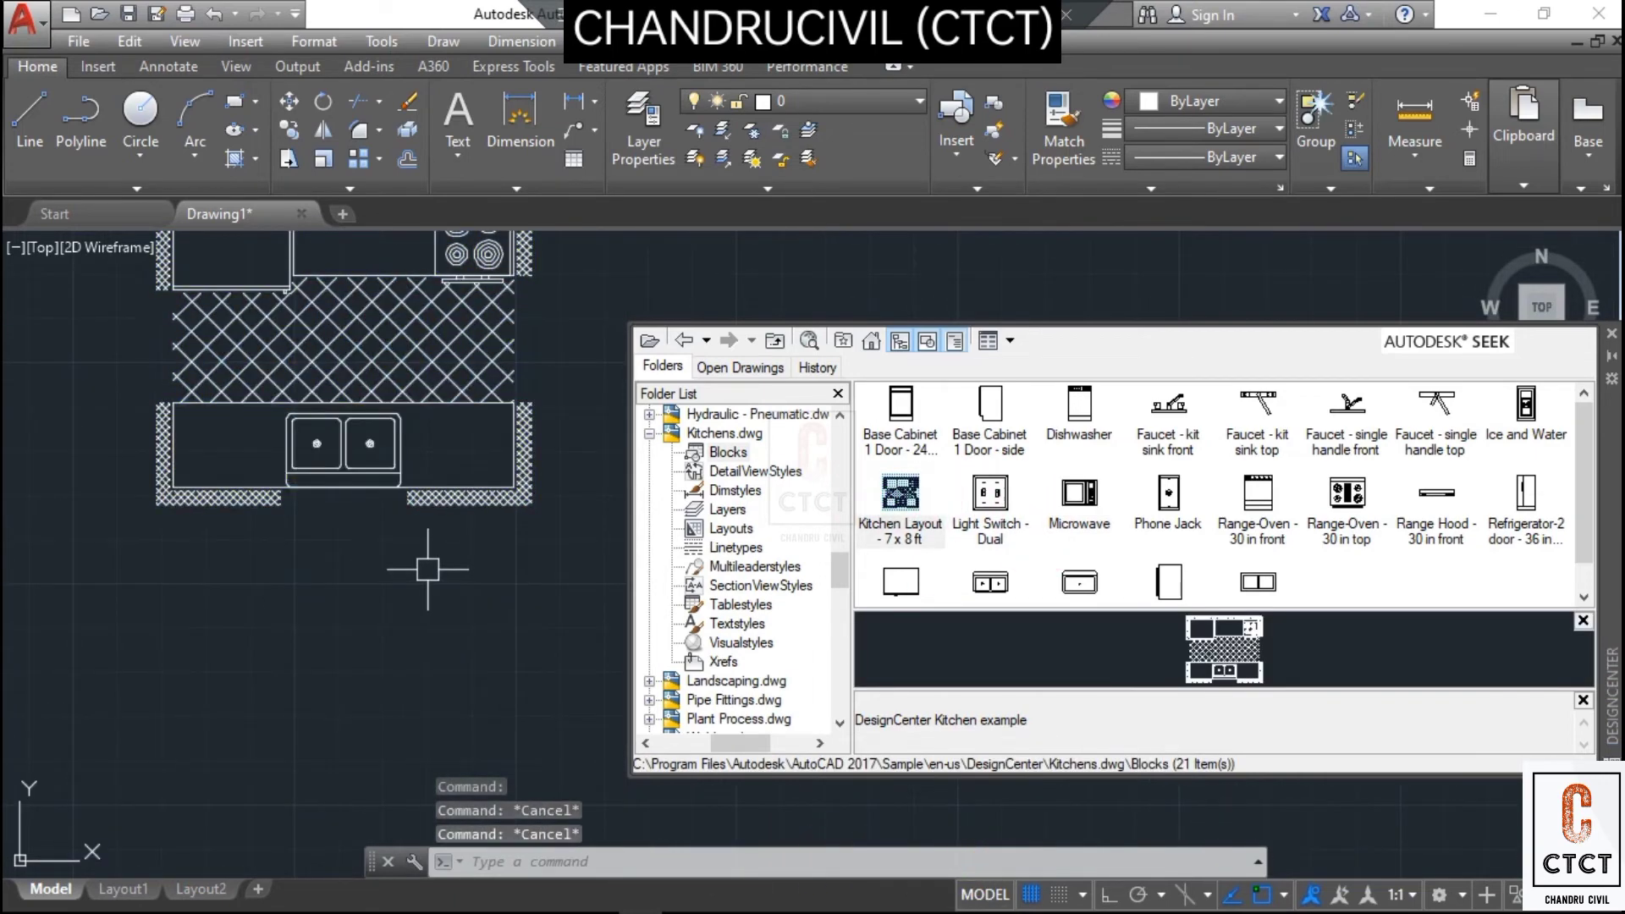
pyautogui.scroll(-3, 291, 550)
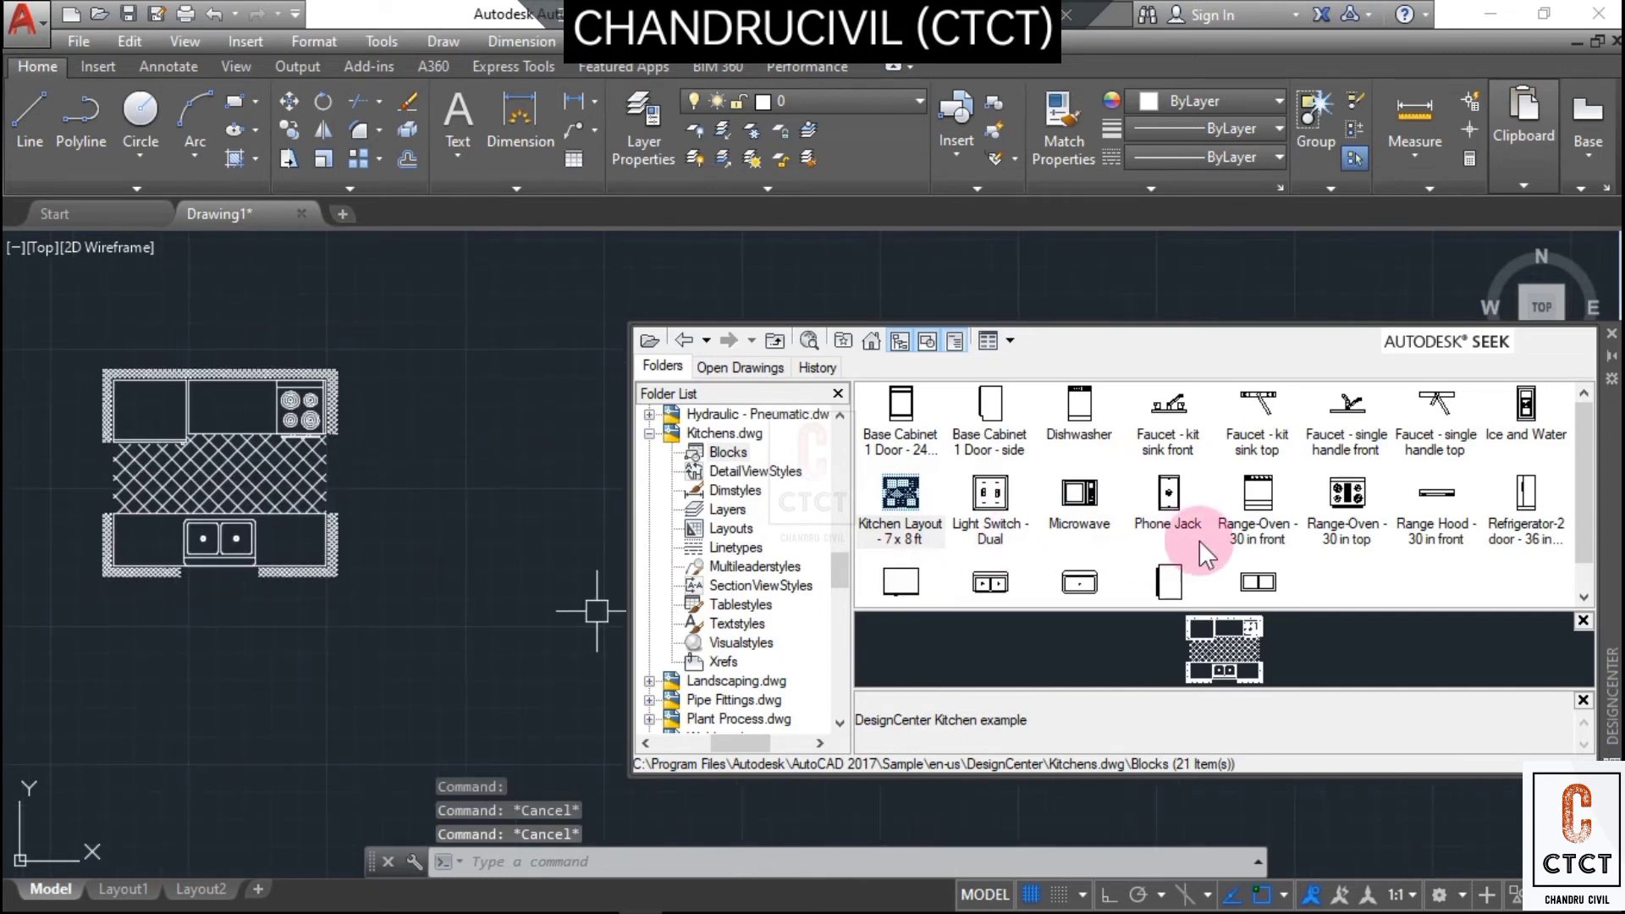
pyautogui.scroll(-1, 1526, 525)
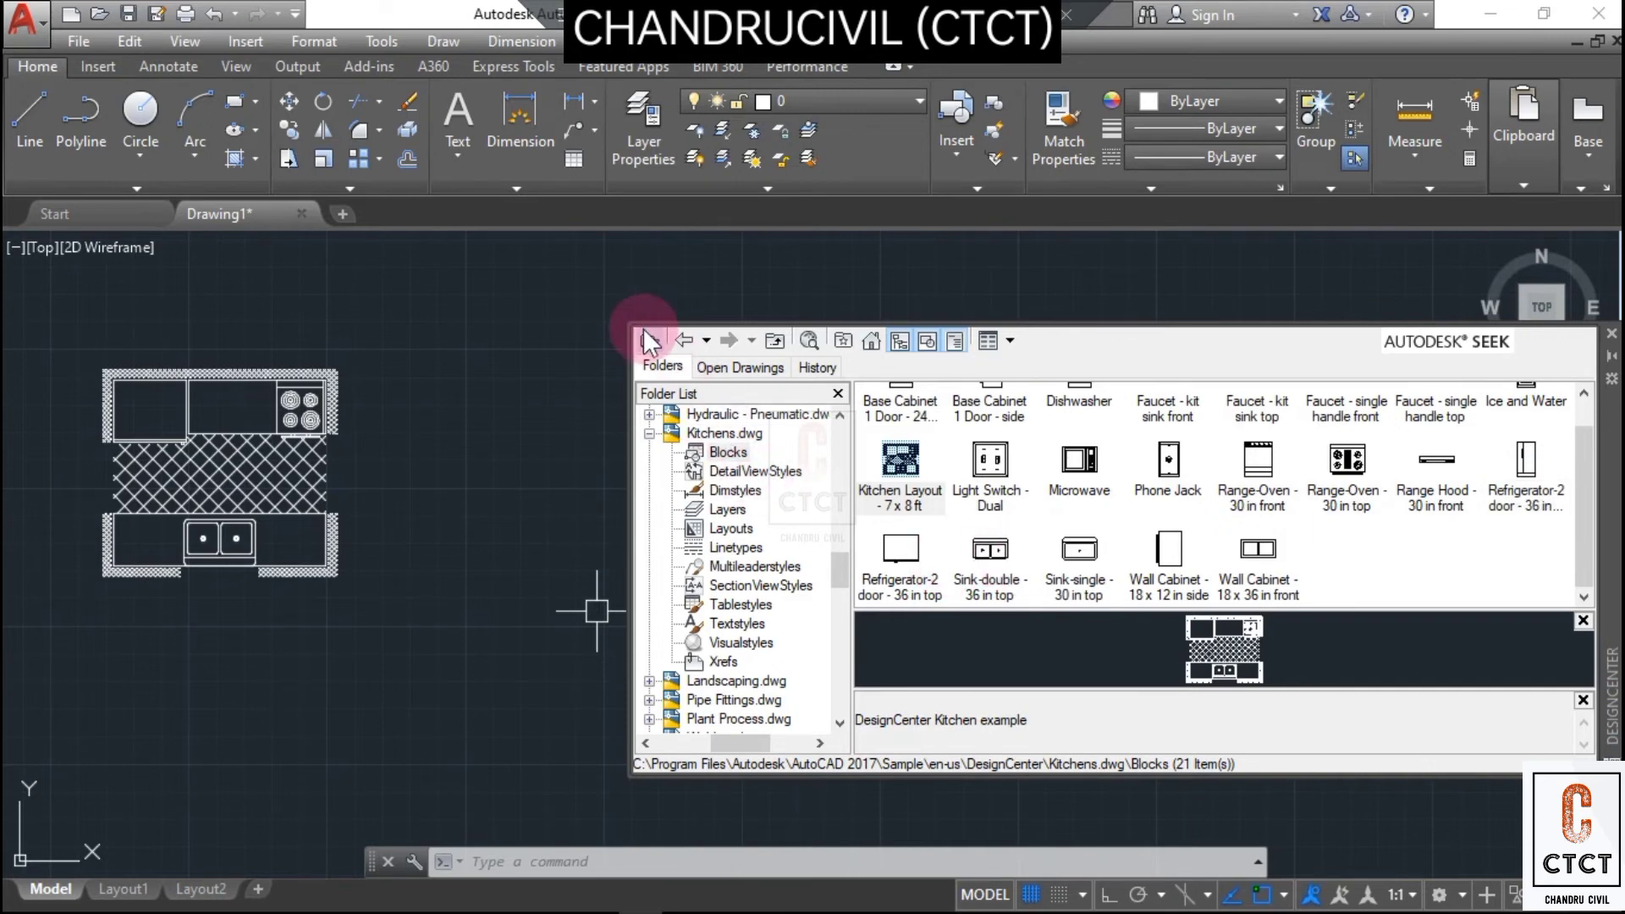
pyautogui.scroll(1, 1115, 550)
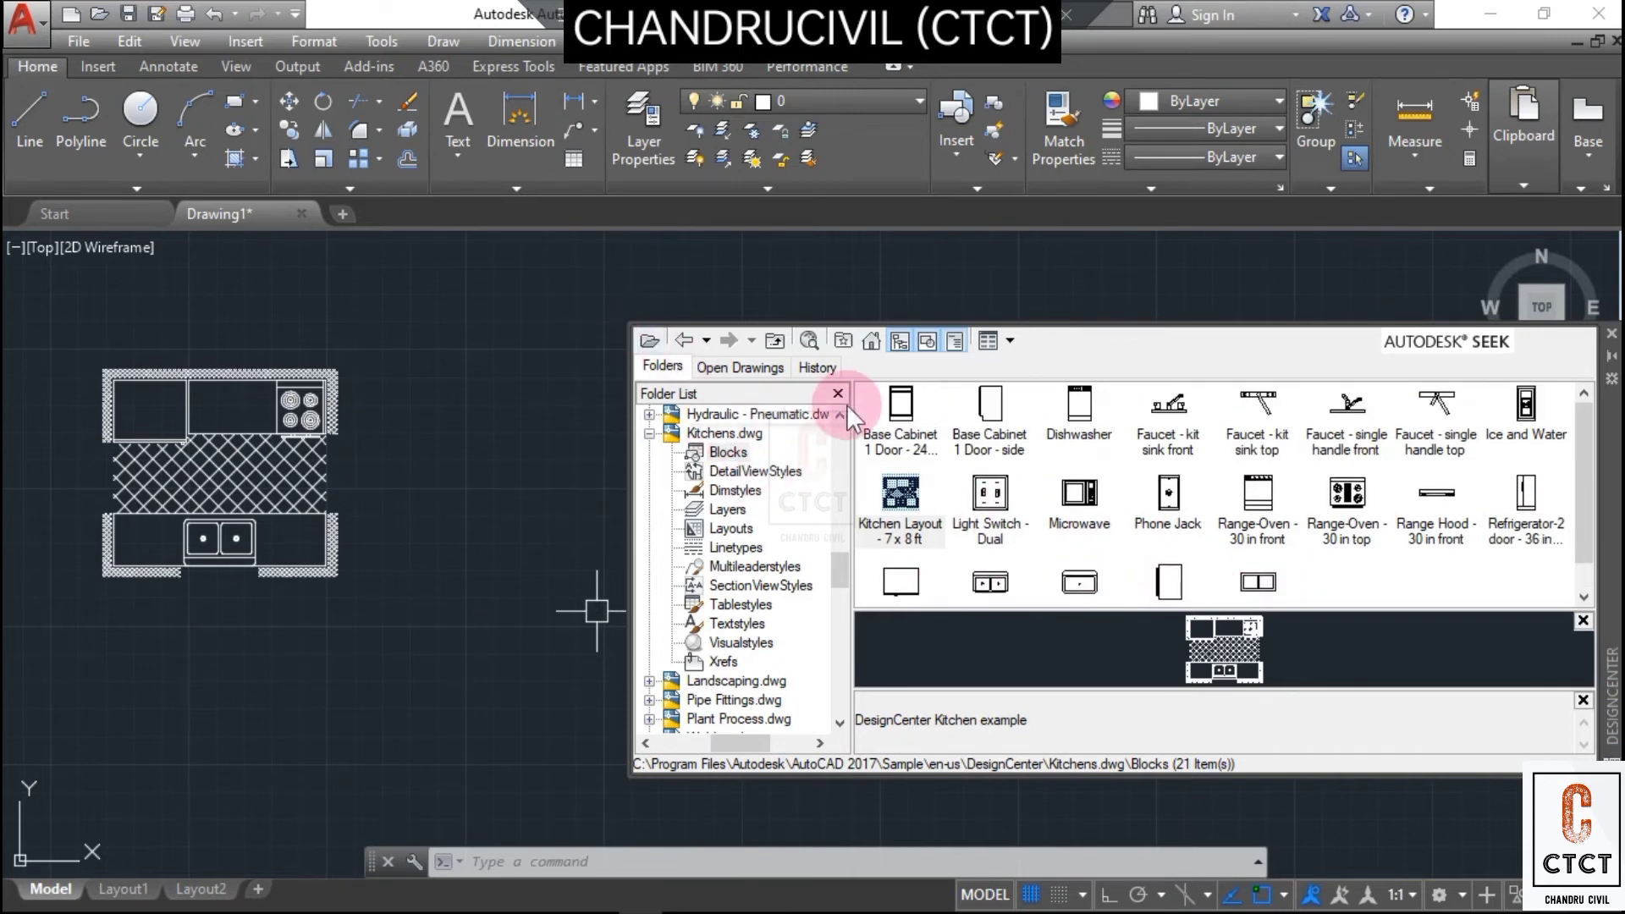
# - Load the Landscaping sample drawing into DesignCenter and show its blocks
pyautogui.click(650, 337)
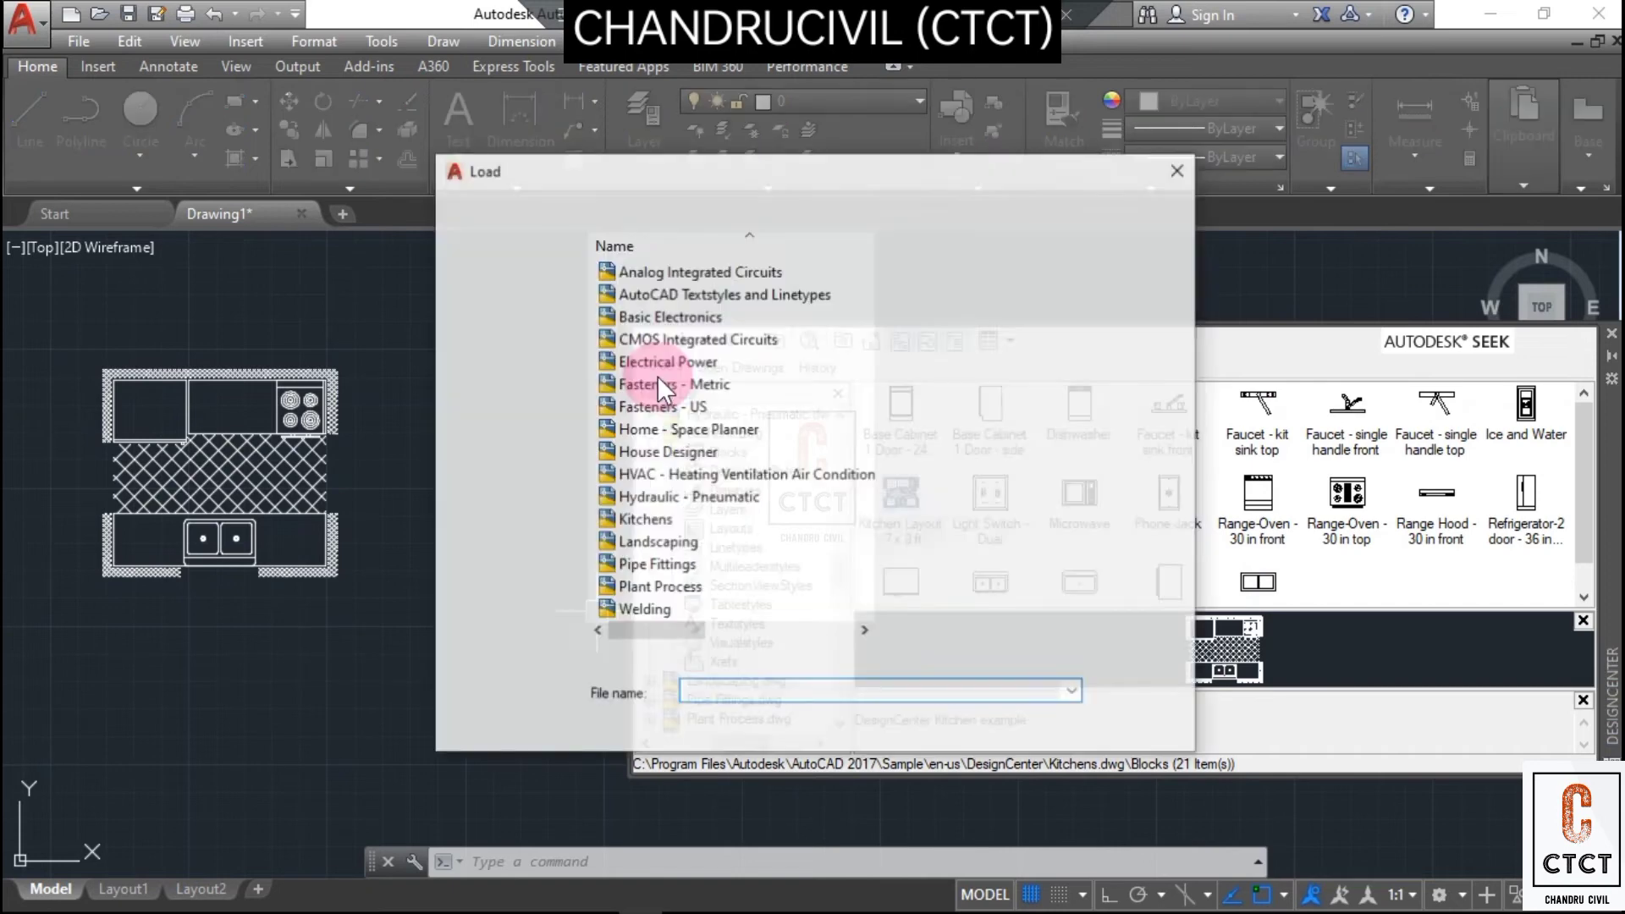
pyautogui.click(685, 529)
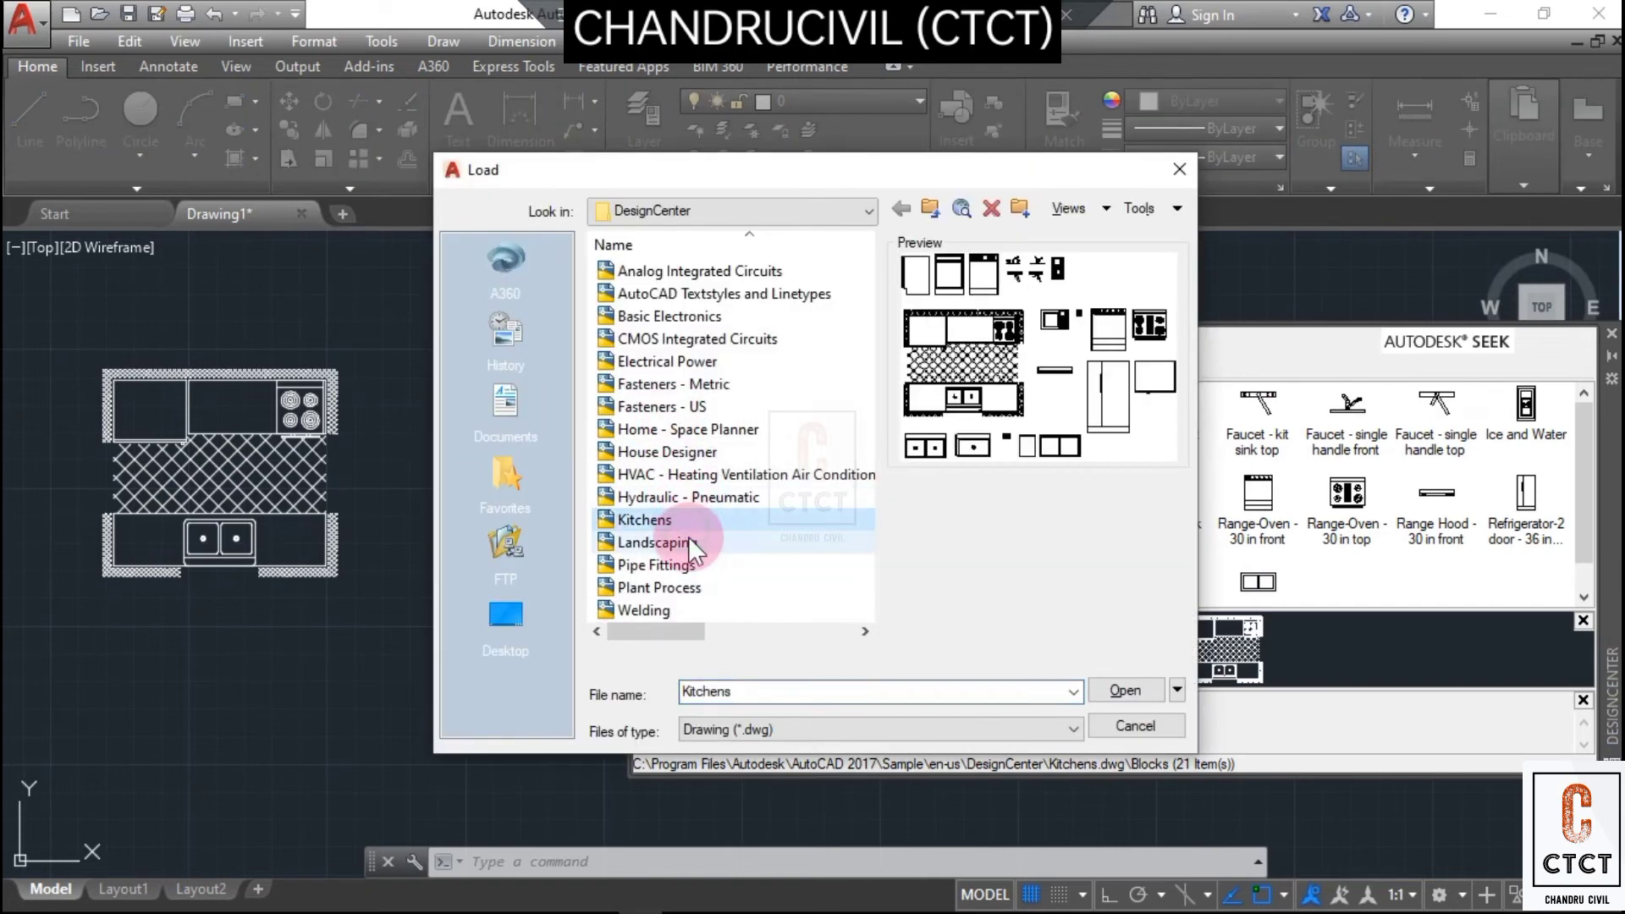
pyautogui.click(689, 538)
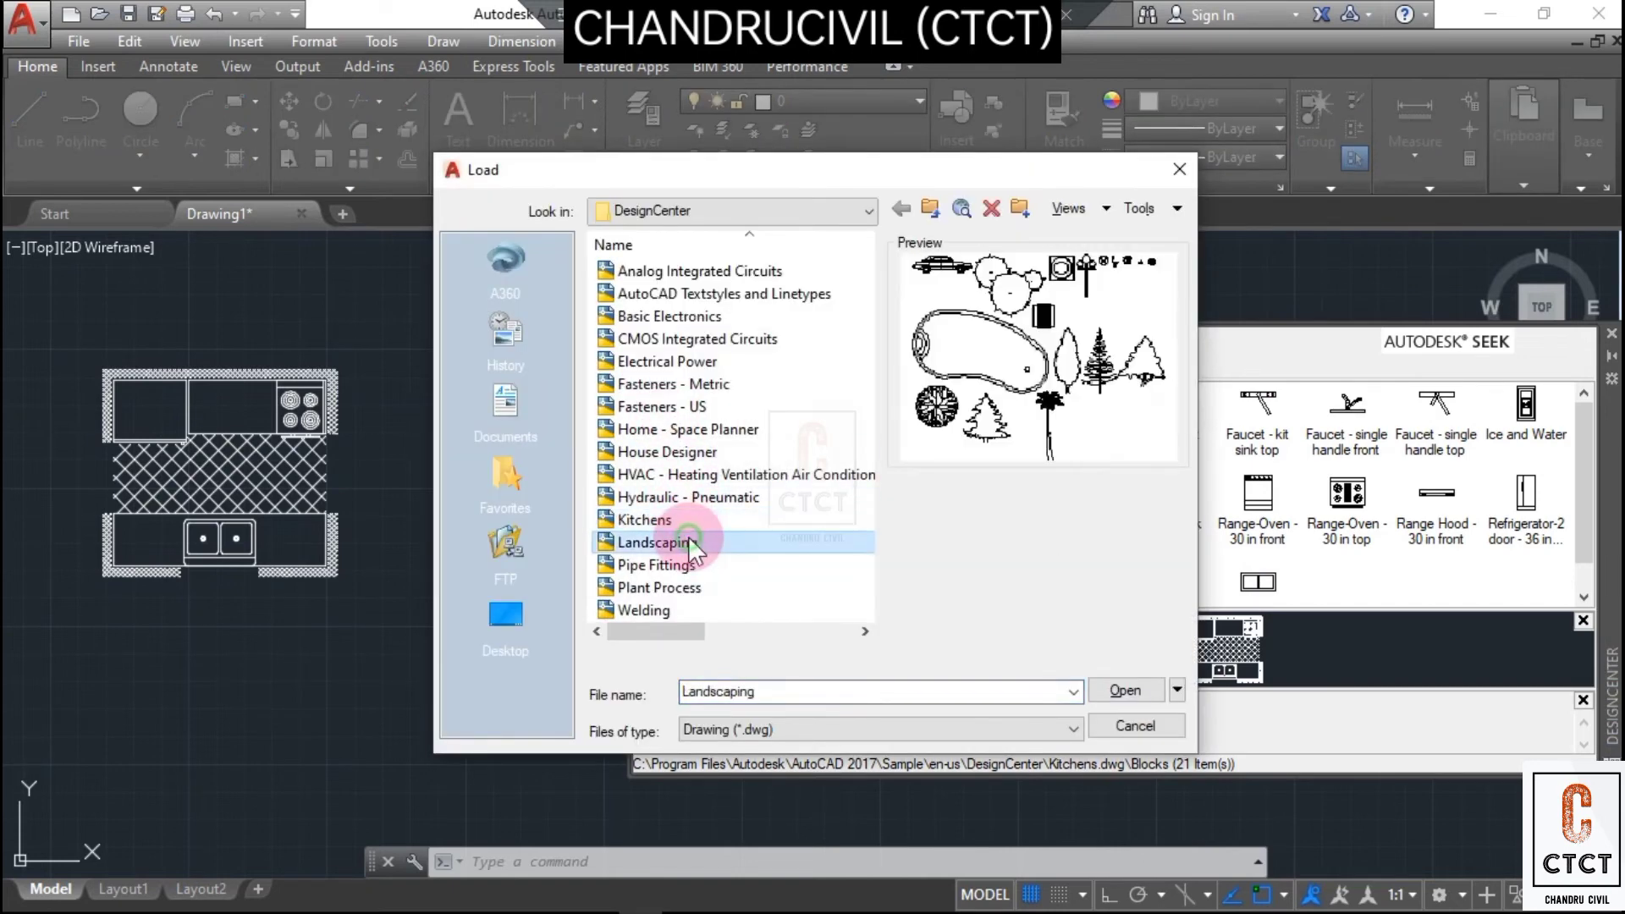
pyautogui.click(1121, 689)
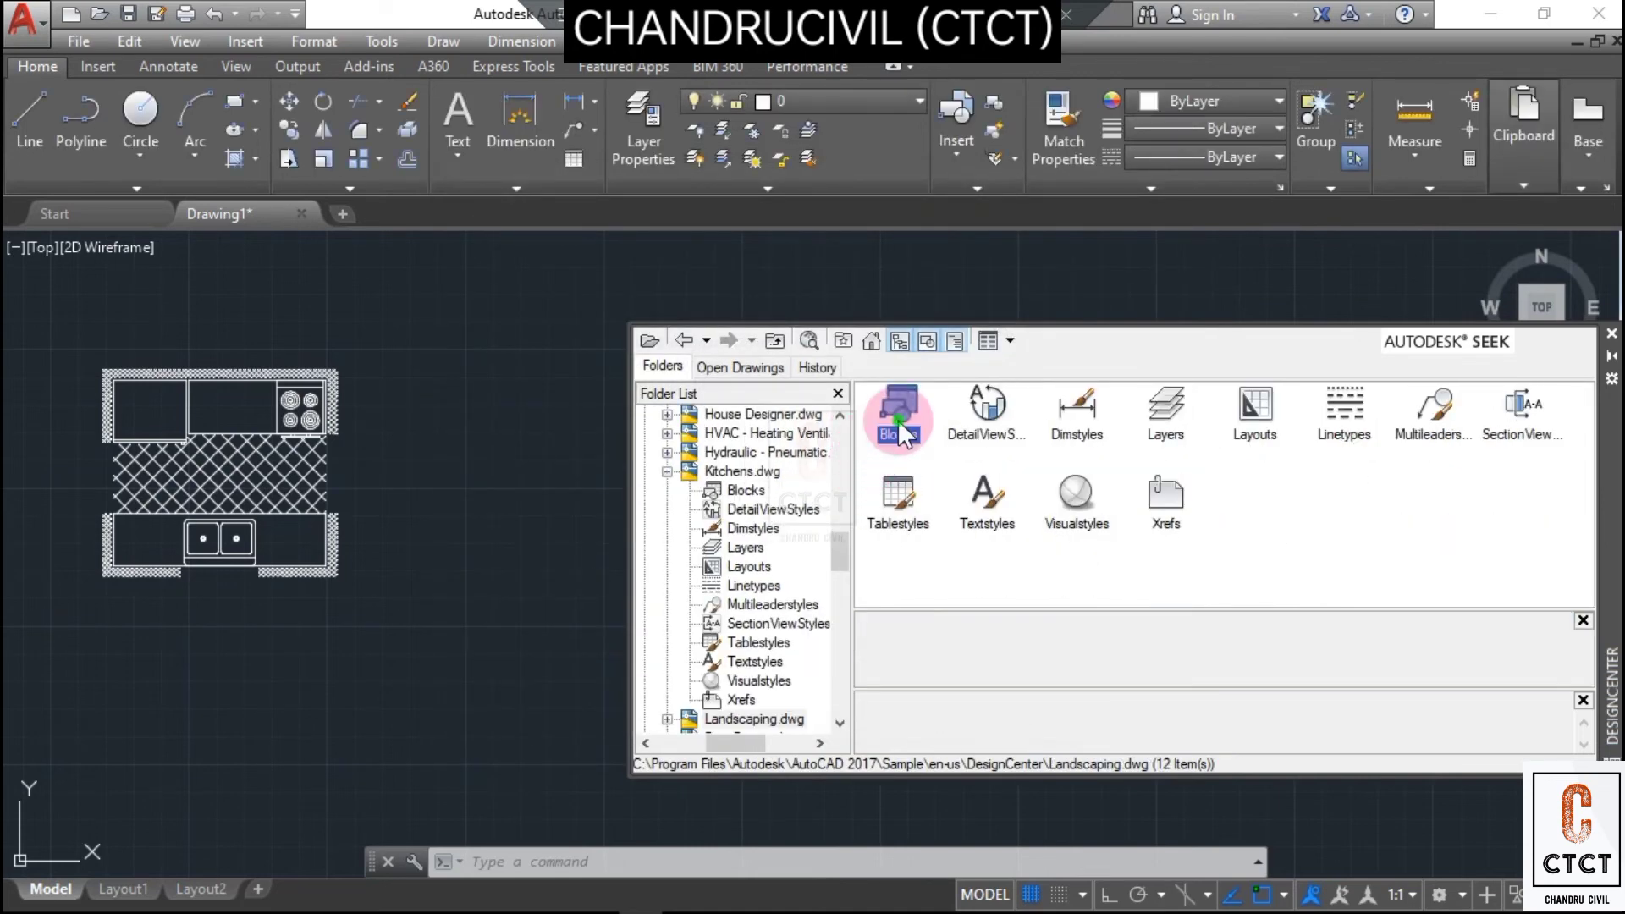
pyautogui.doubleClick(899, 416)
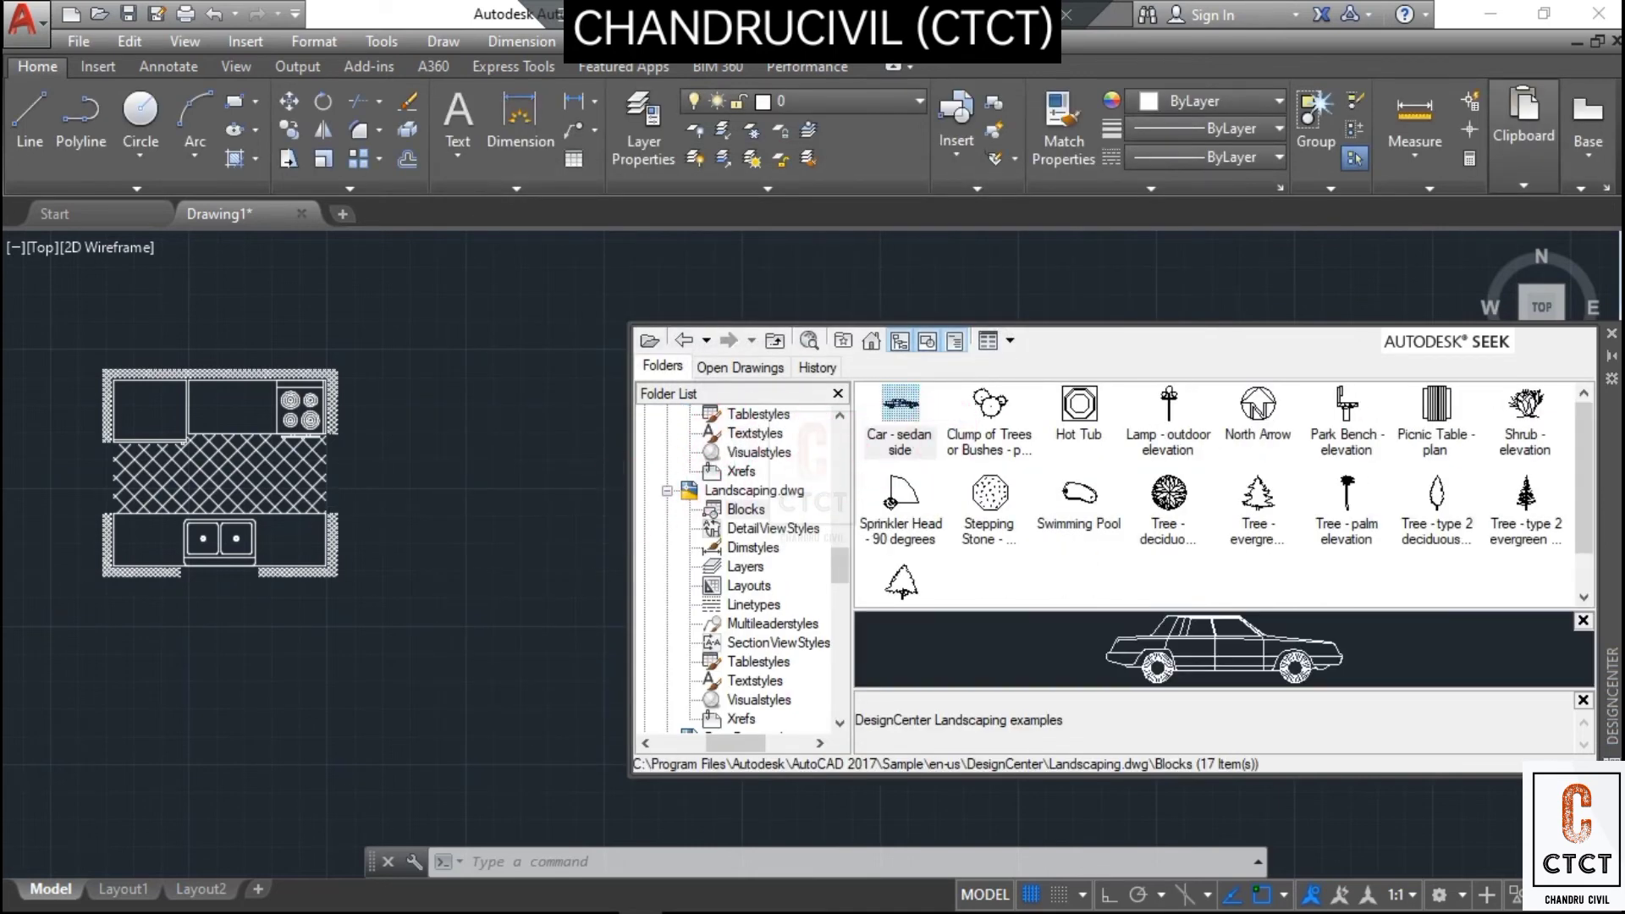
# - Insert the Swimming Pool block in the empty area to the right of the kitchen layout
pyautogui.scroll(-8, 364, 497)
pyautogui.moveTo(364, 497)
pyautogui.mouseDown(button='middle')
pyautogui.moveTo(179, 486)
pyautogui.moveTo(54, 506)
pyautogui.mouseUp(button='middle')
pyautogui.moveTo(1095, 499); pyautogui.dragTo(319, 497)
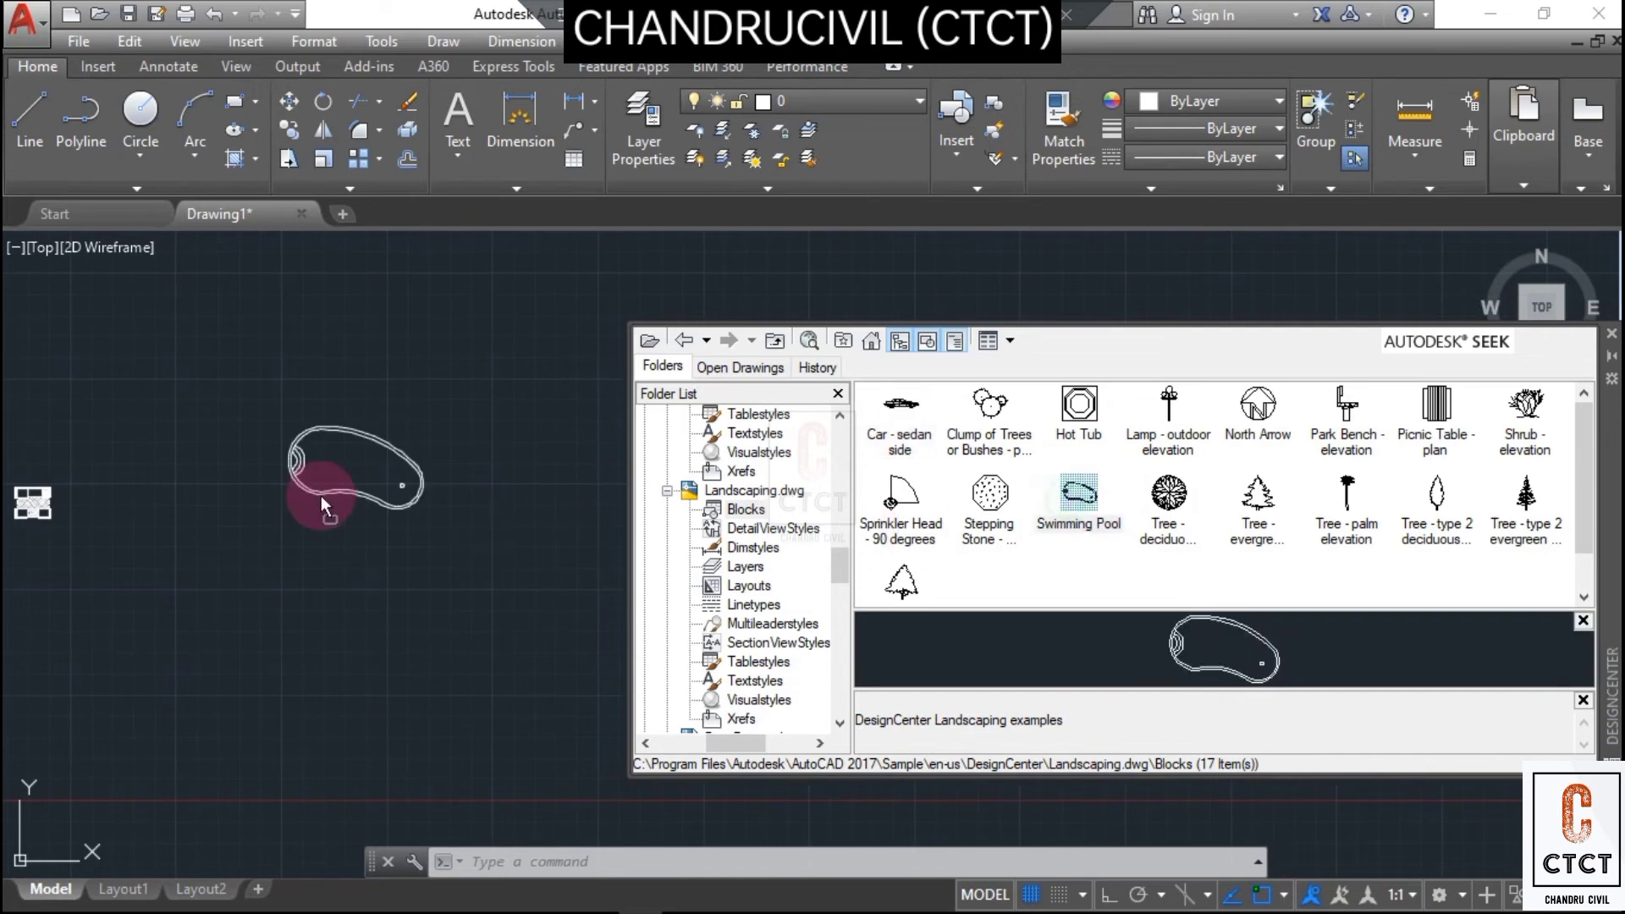
pyautogui.scroll(5, 327, 460)
pyautogui.moveTo(325, 461); pyautogui.dragTo(297, 473, button='middle')
# - Insert the North Arrow block on the pool's upper edge and the Shrub - elevation block inside the pool
pyautogui.click(1217, 429)
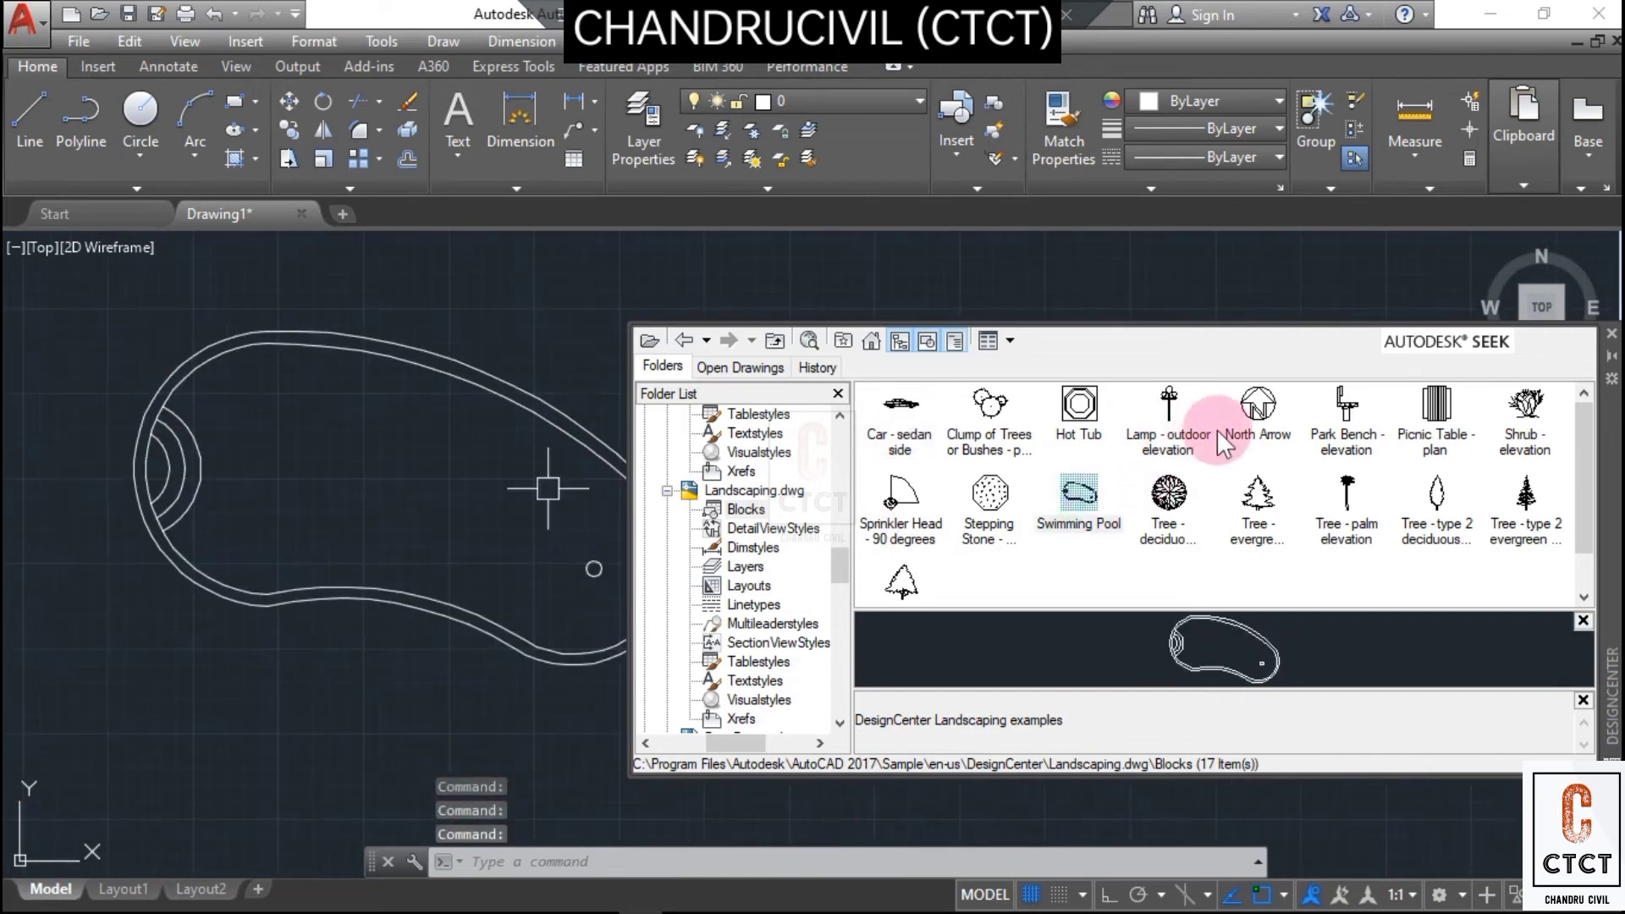
pyautogui.moveTo(1256, 405); pyautogui.dragTo(440, 337)
pyautogui.doubleClick(495, 317)
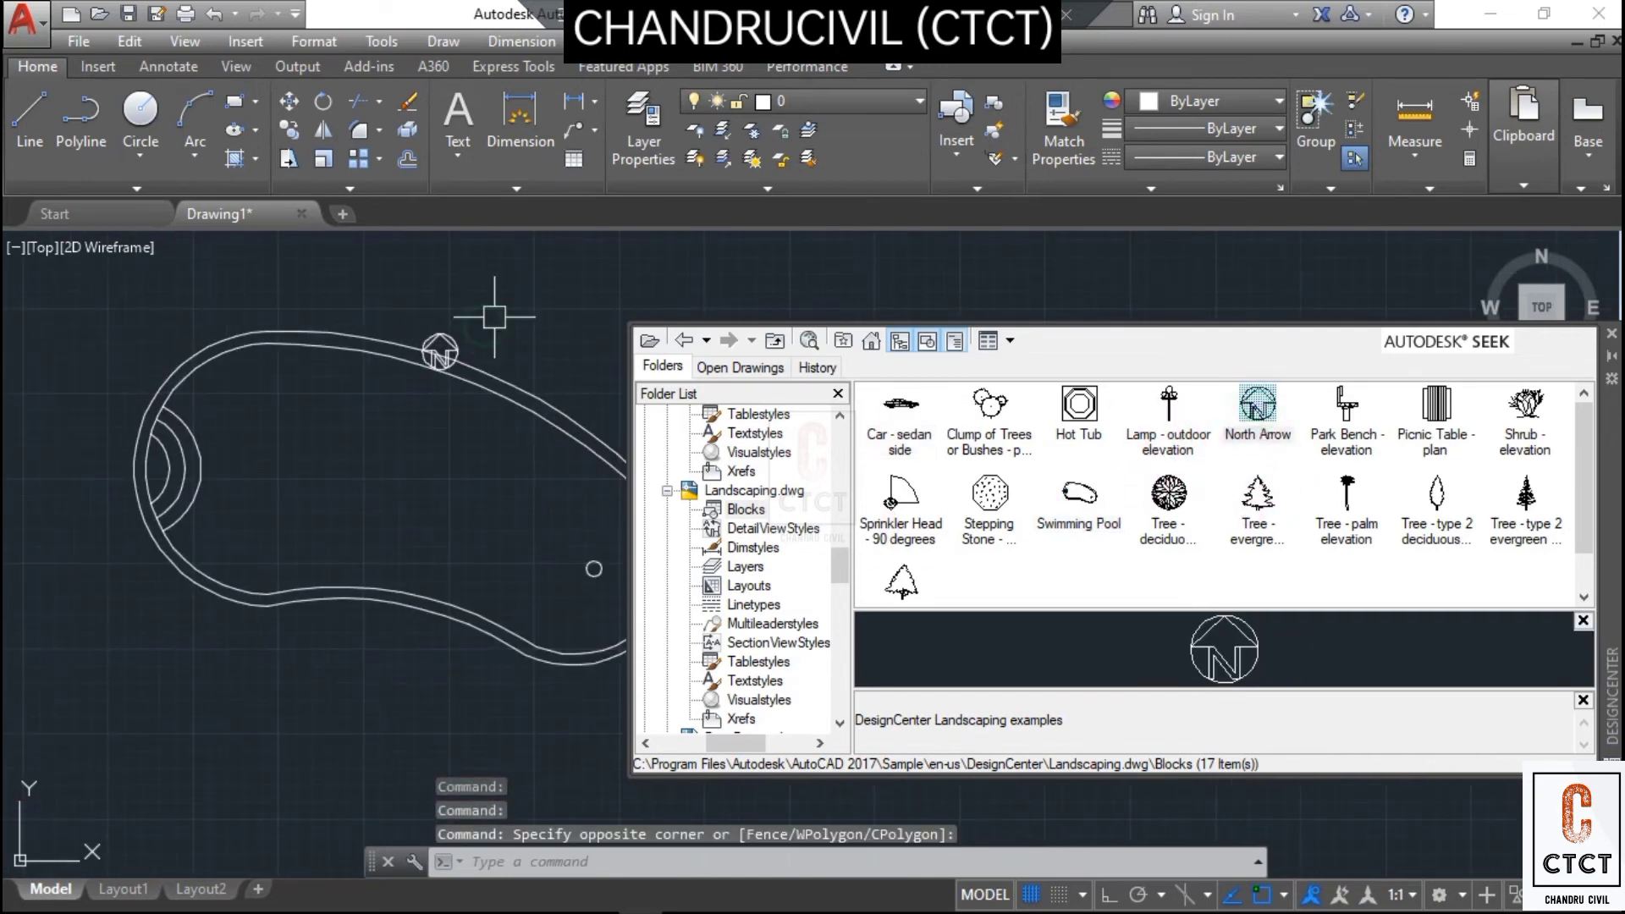
pyautogui.click(495, 317)
pyautogui.scroll(2, 439, 342)
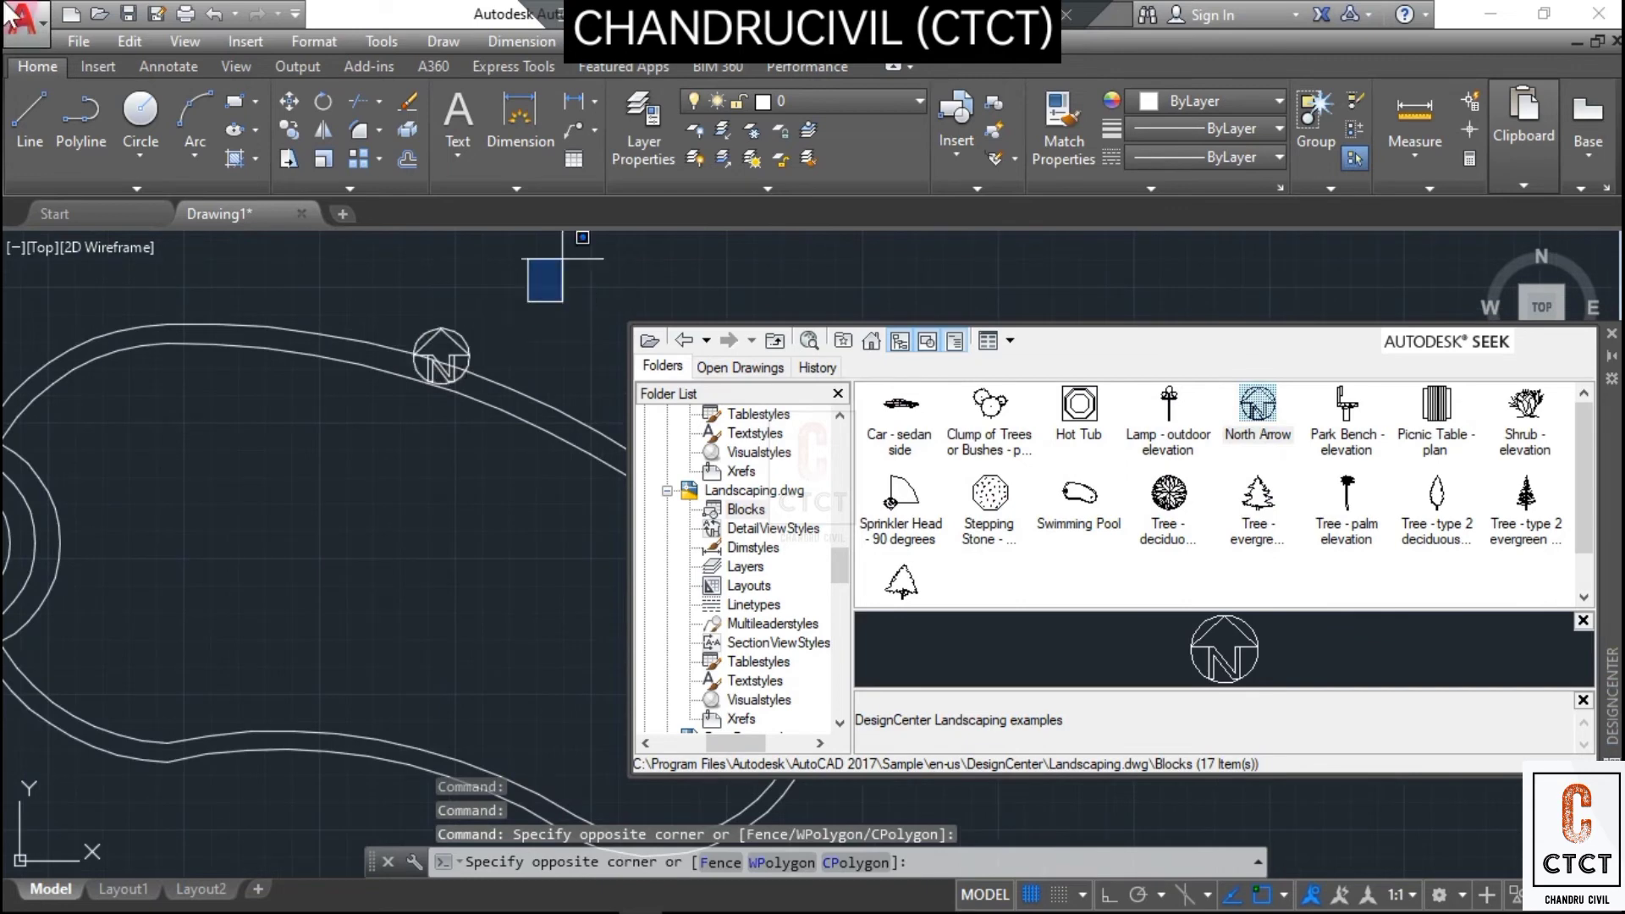
pyautogui.press('Escape')
pyautogui.press('Escape')
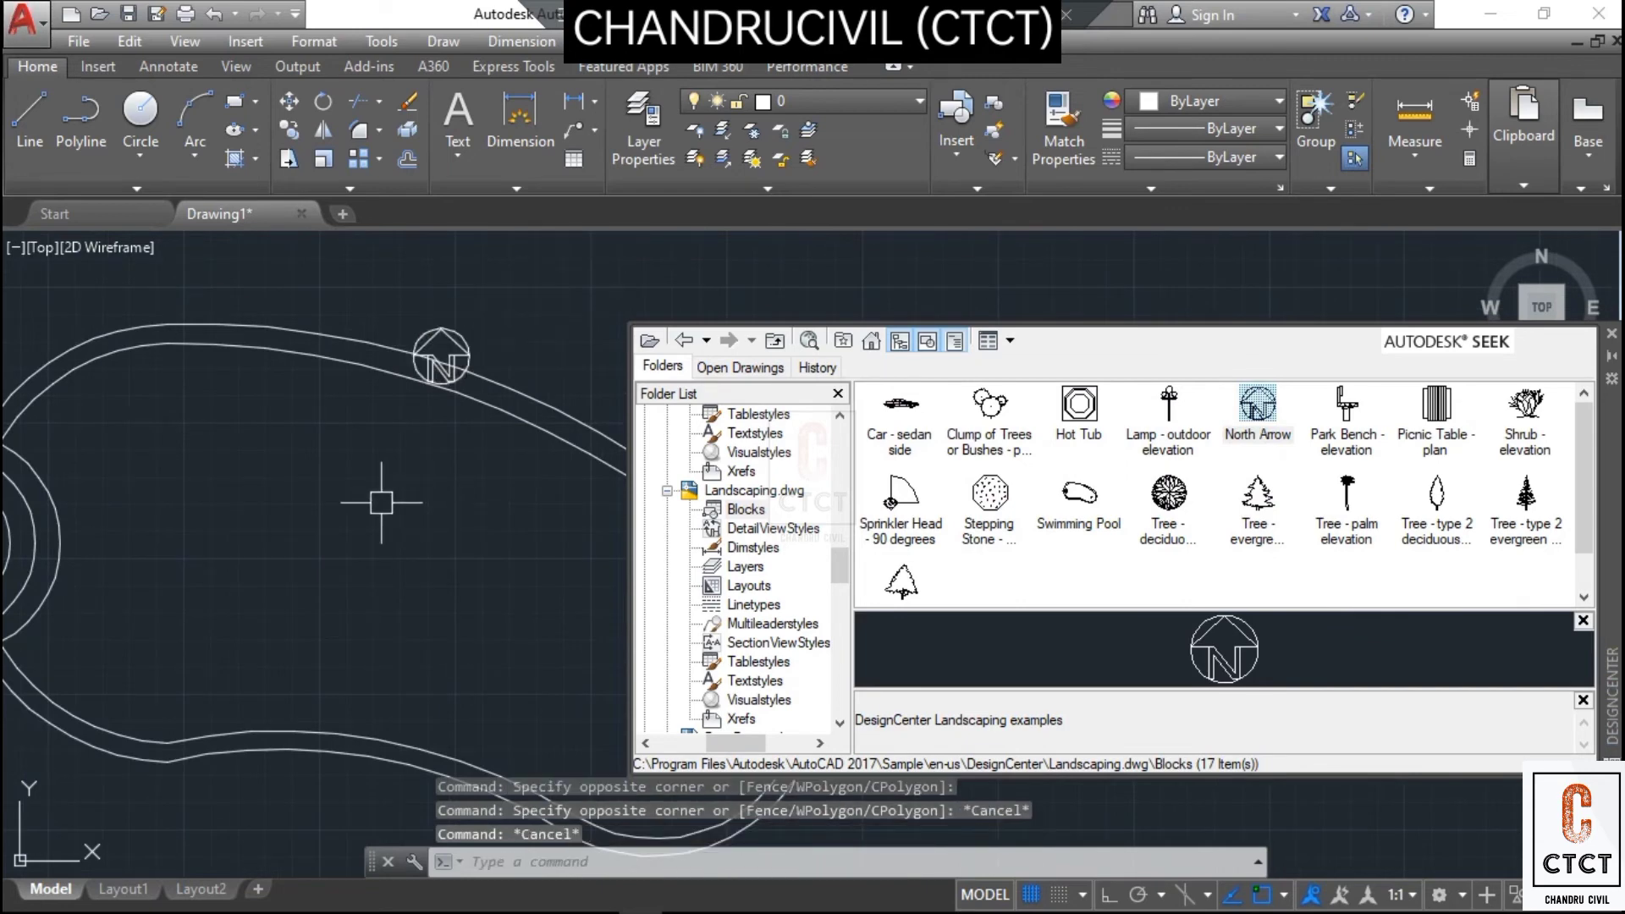
pyautogui.click(1528, 452)
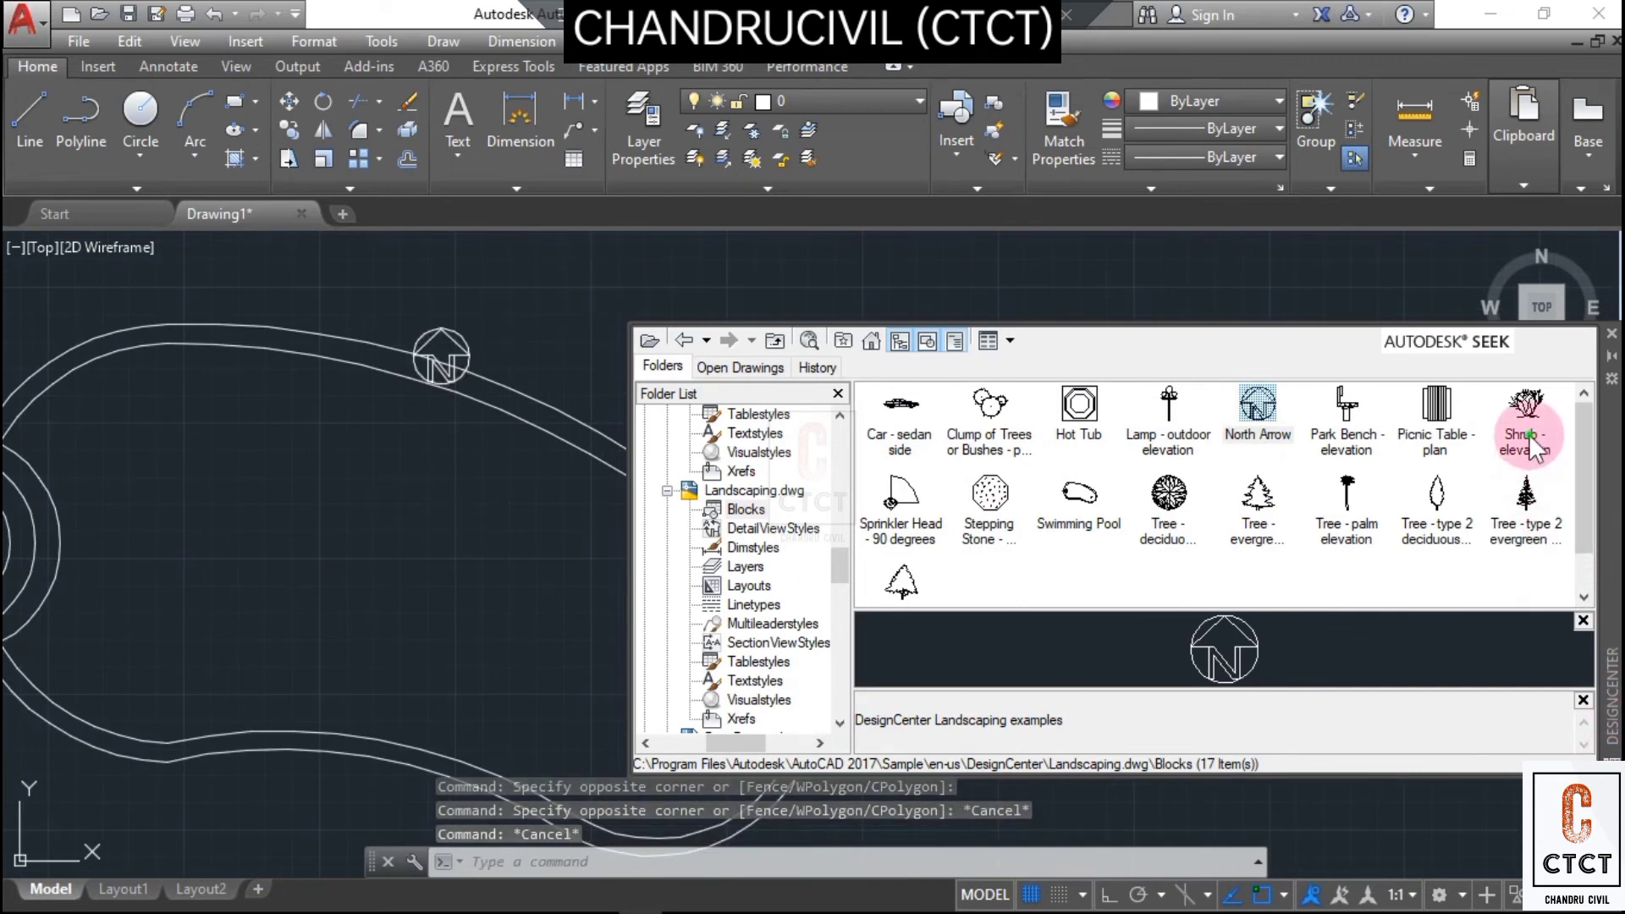
pyautogui.moveTo(1528, 446); pyautogui.dragTo(396, 606)
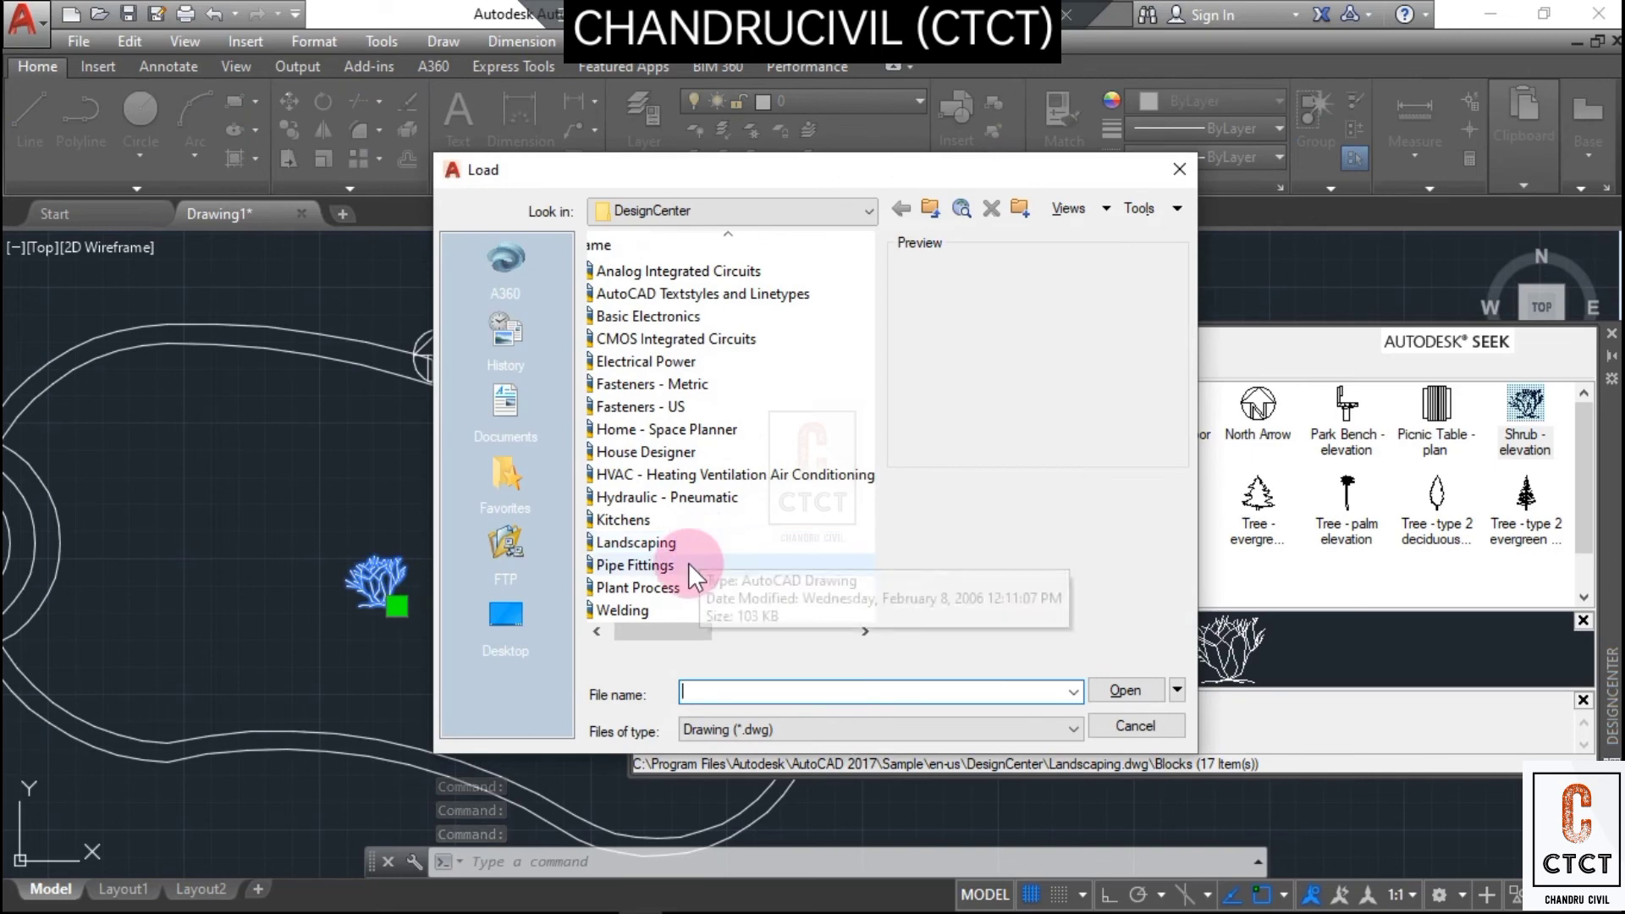
# - Load the Welding sample drawing into DesignCenter and show its blocks
pyautogui.click(687, 567)
pyautogui.click(656, 609)
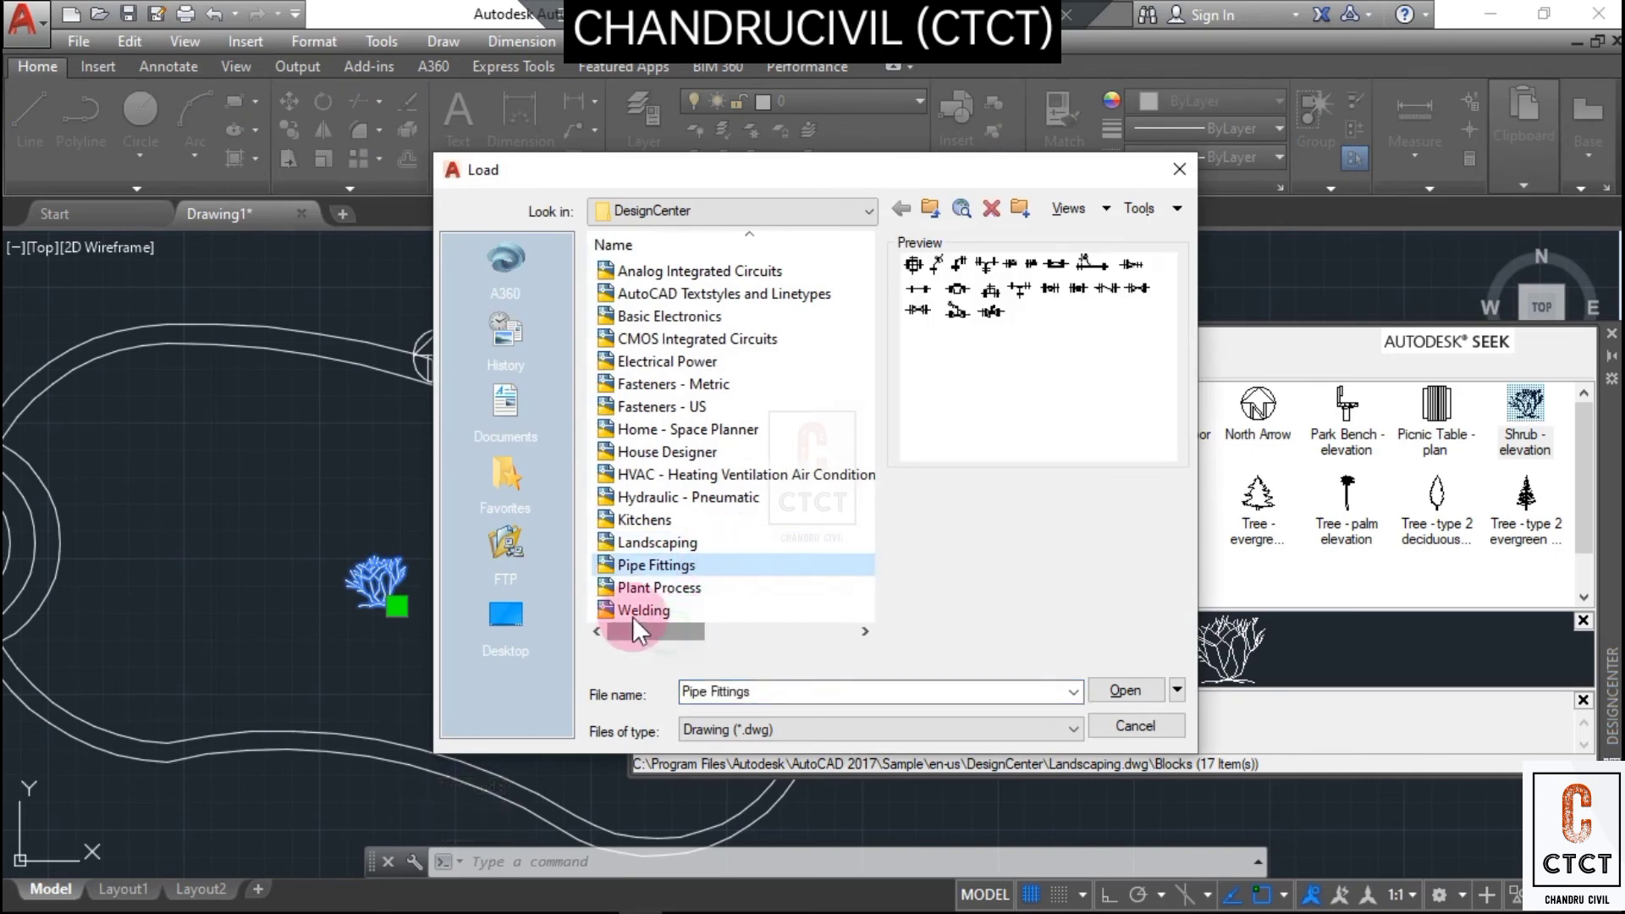
pyautogui.doubleClick(667, 599)
pyautogui.doubleClick(906, 410)
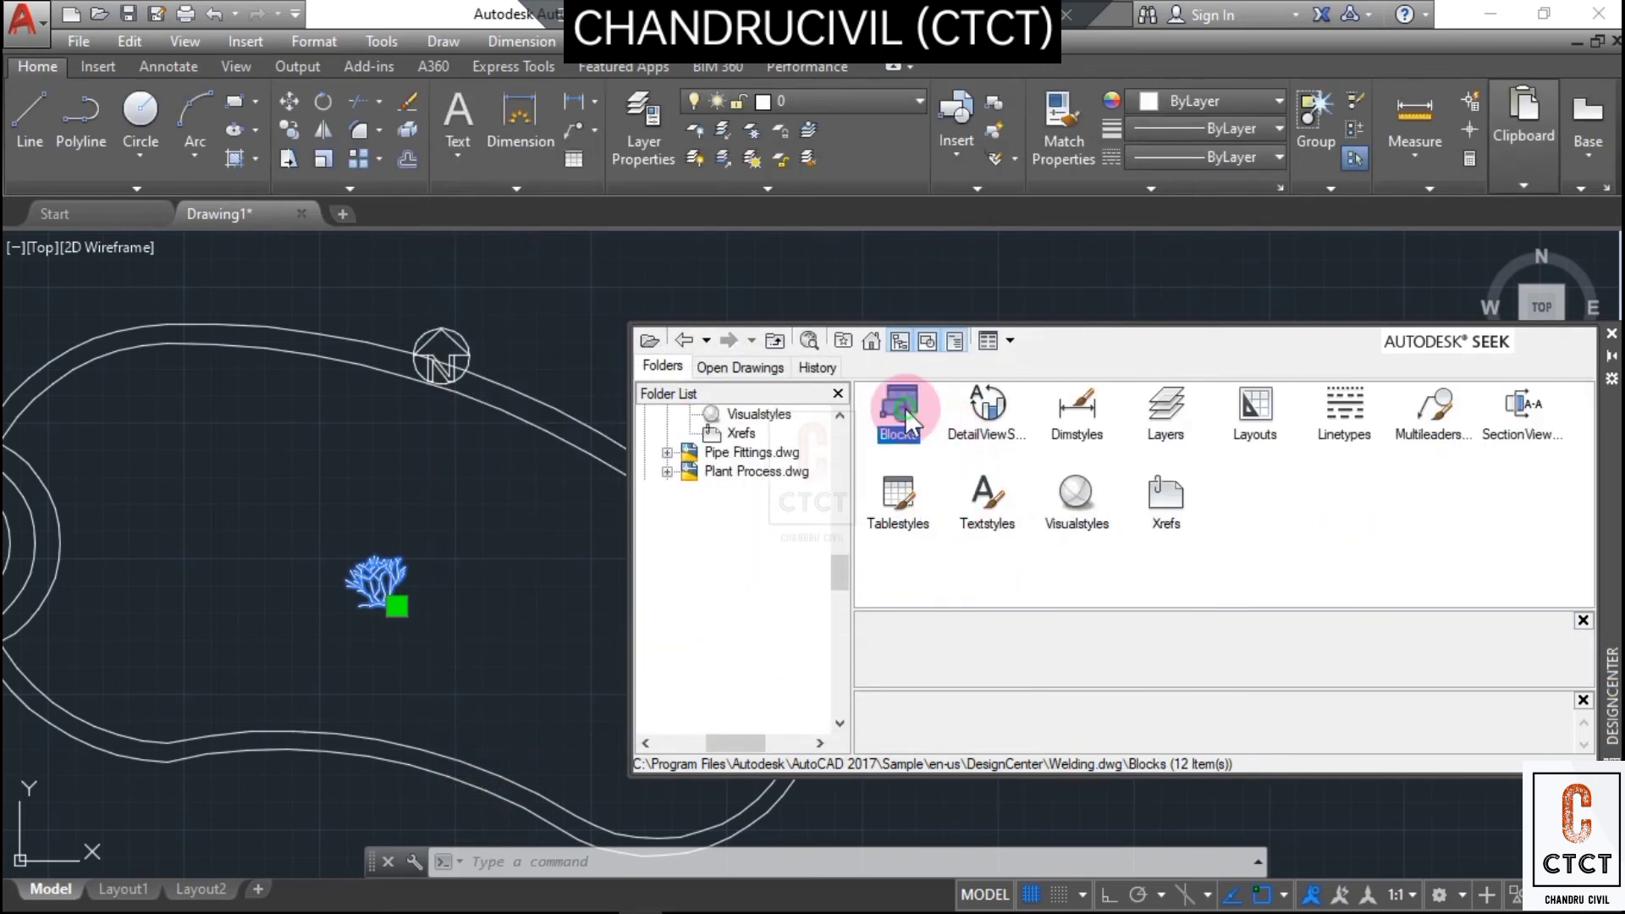
# - Browse from the DesignCenter samples up to the en-us folder and into its Dynamic Blocks folder for loading a drawing
pyautogui.click(649, 340)
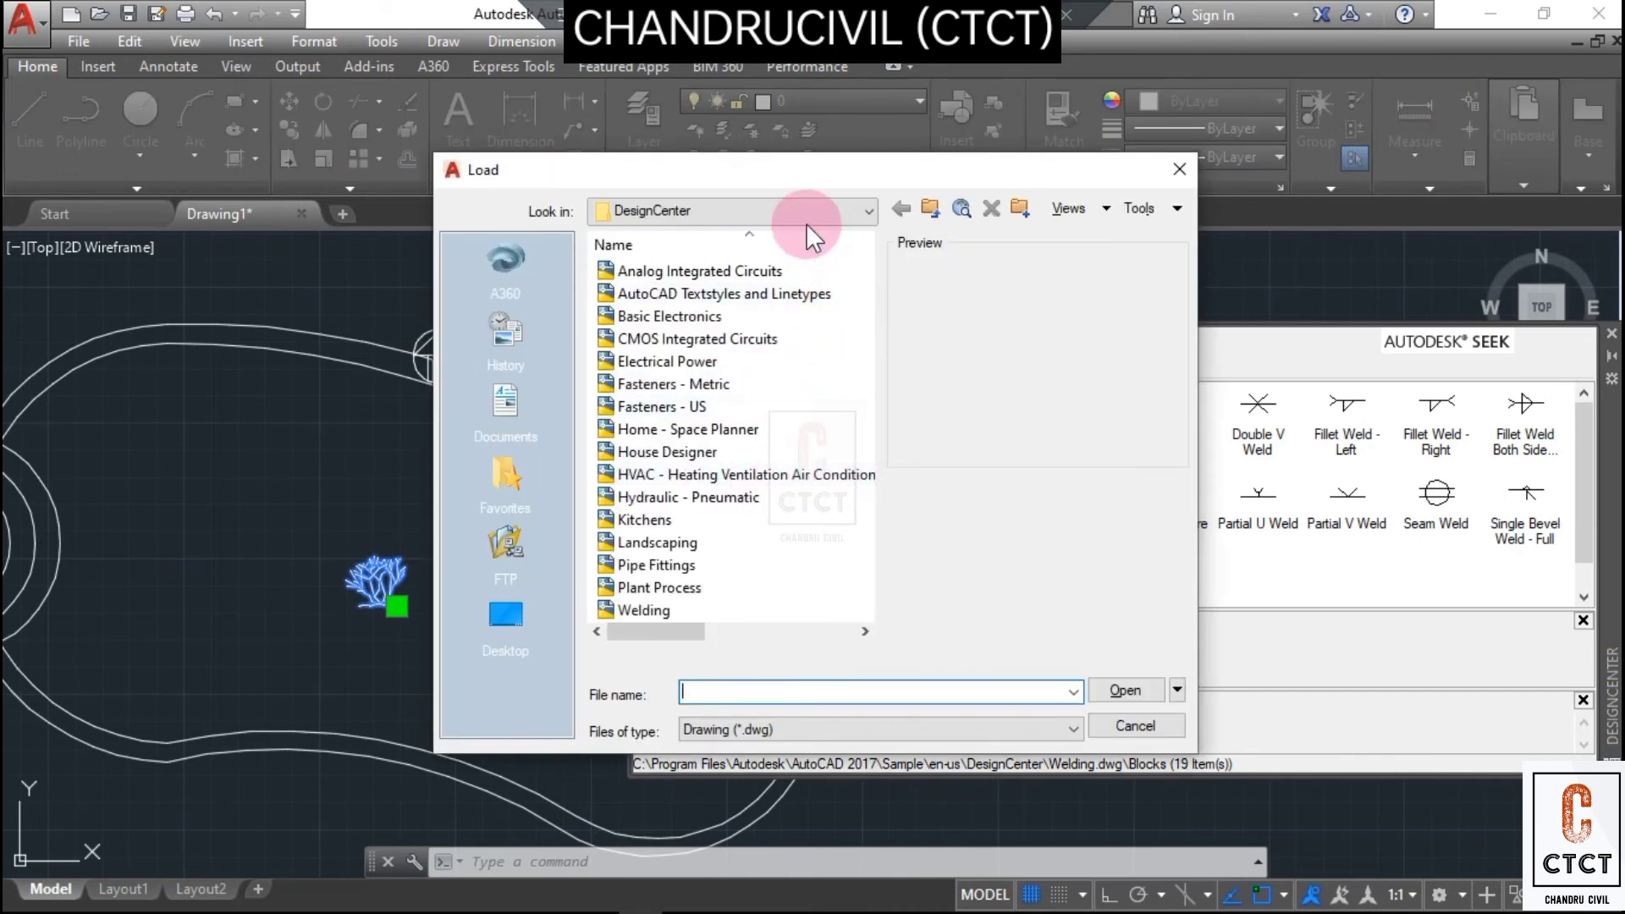
pyautogui.click(804, 210)
pyautogui.click(766, 369)
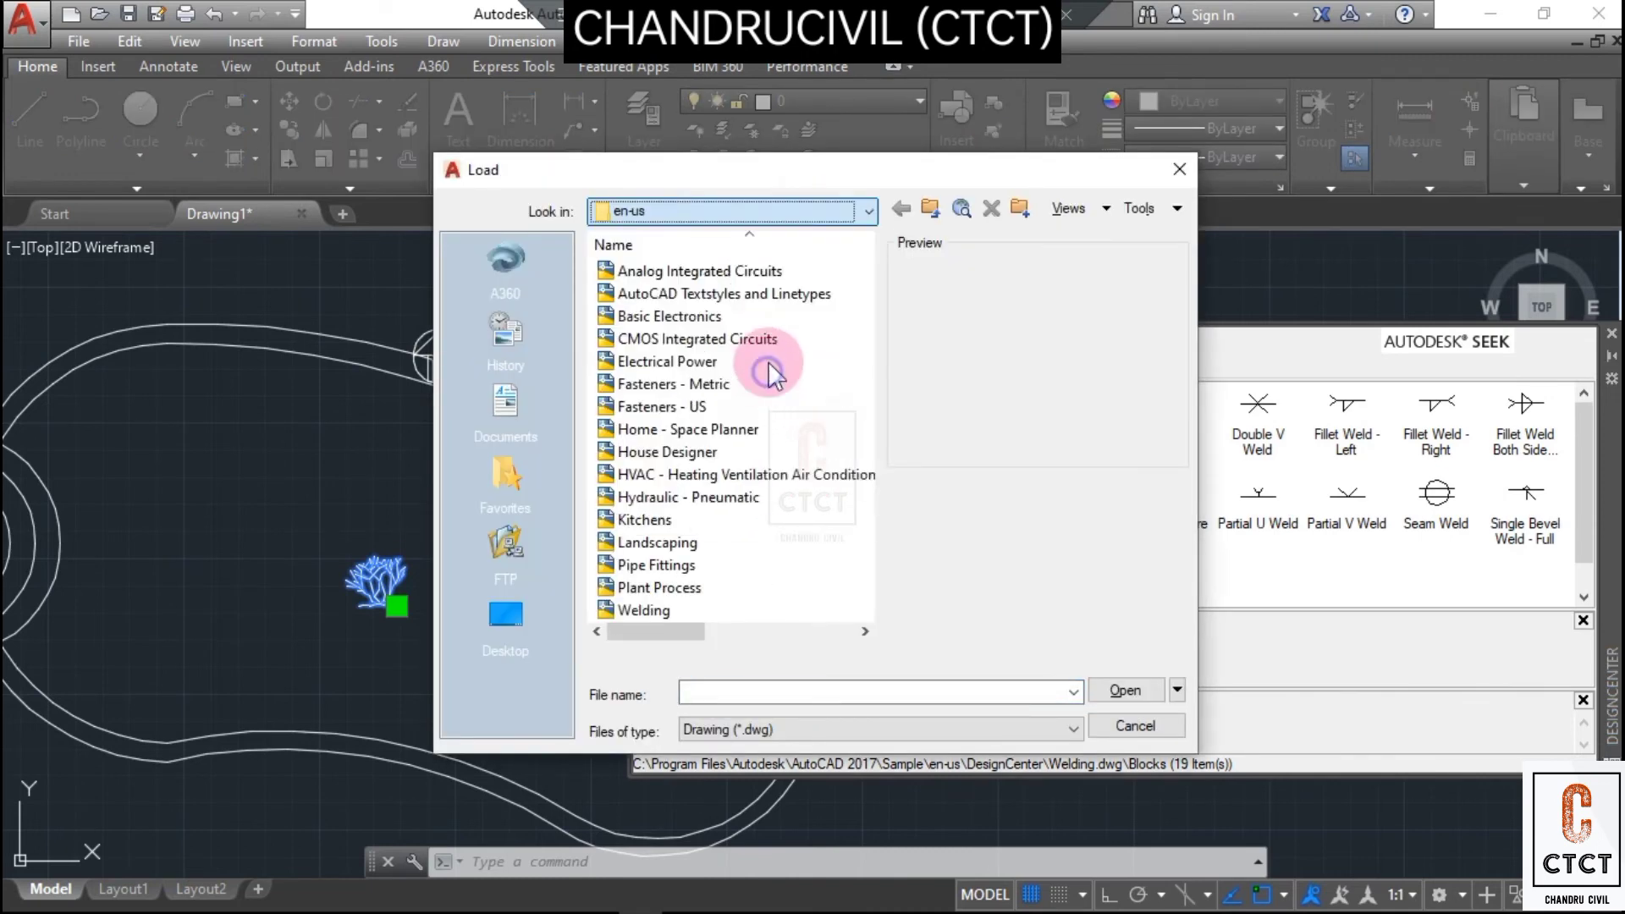
pyautogui.rightClick(765, 370)
pyautogui.click(726, 287)
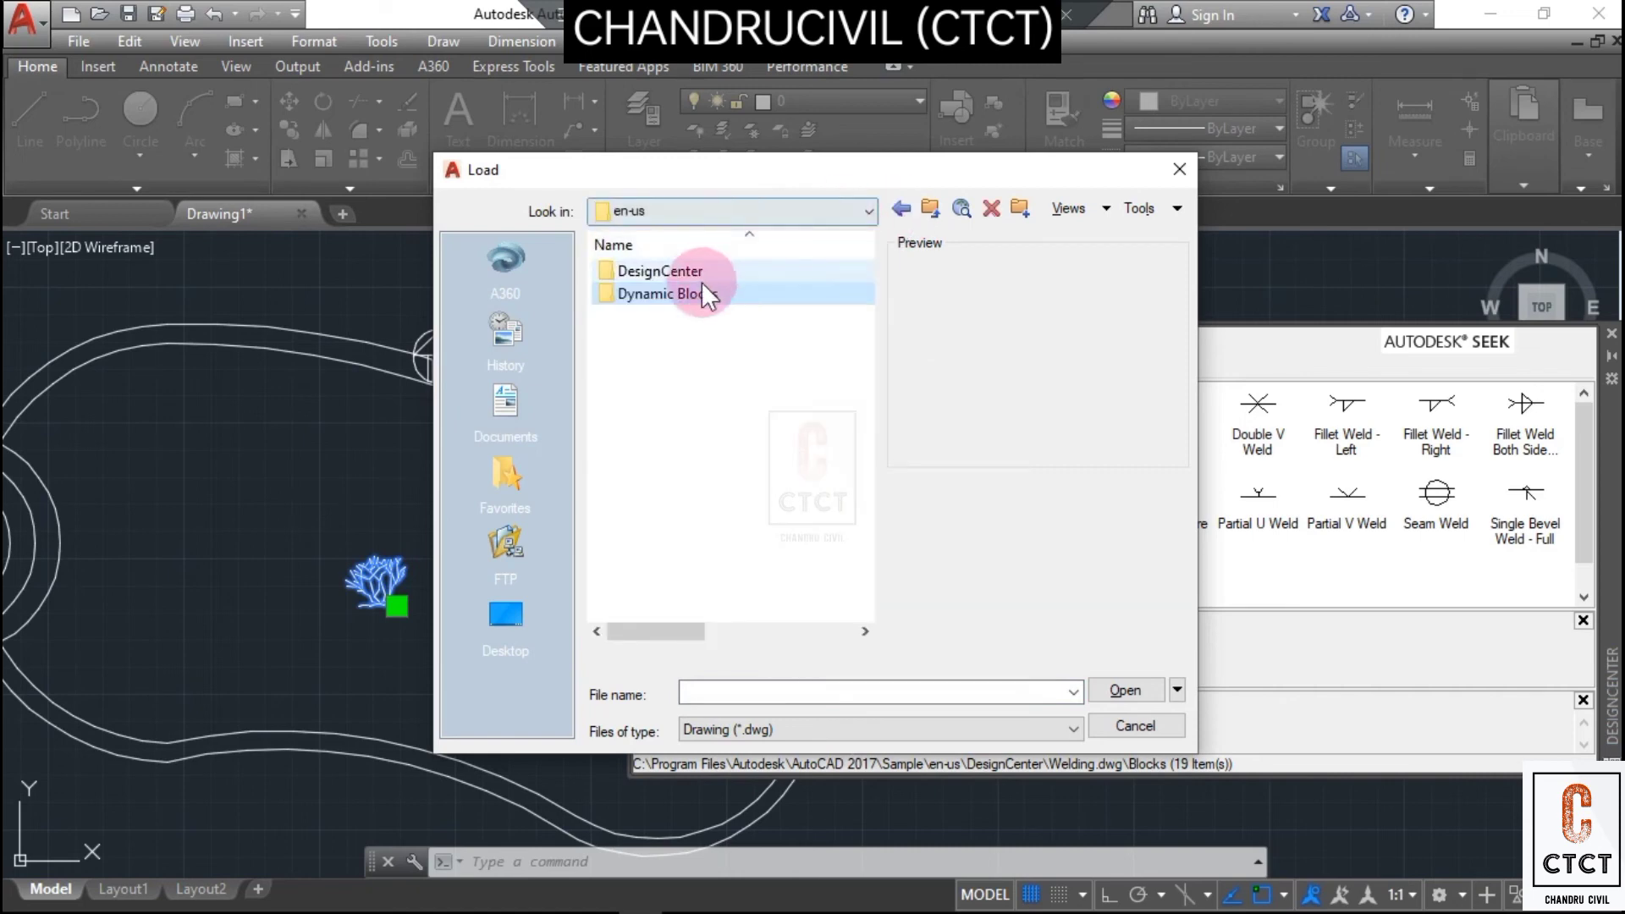
pyautogui.click(703, 296)
pyautogui.click(701, 297)
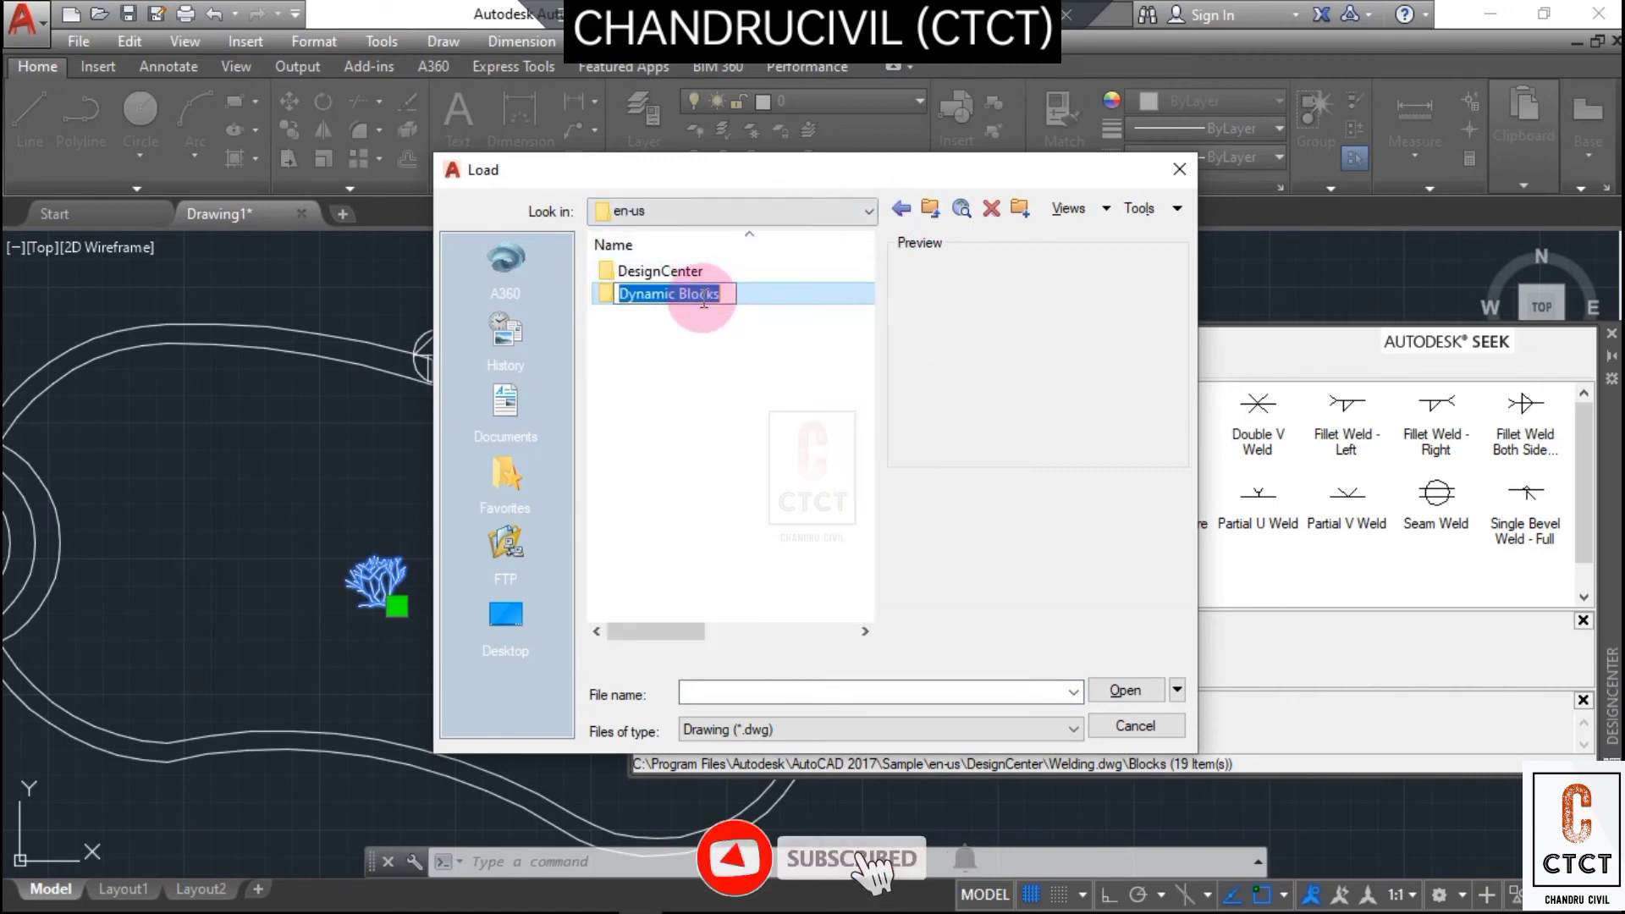
pyautogui.click(773, 298)
pyautogui.doubleClick(770, 295)
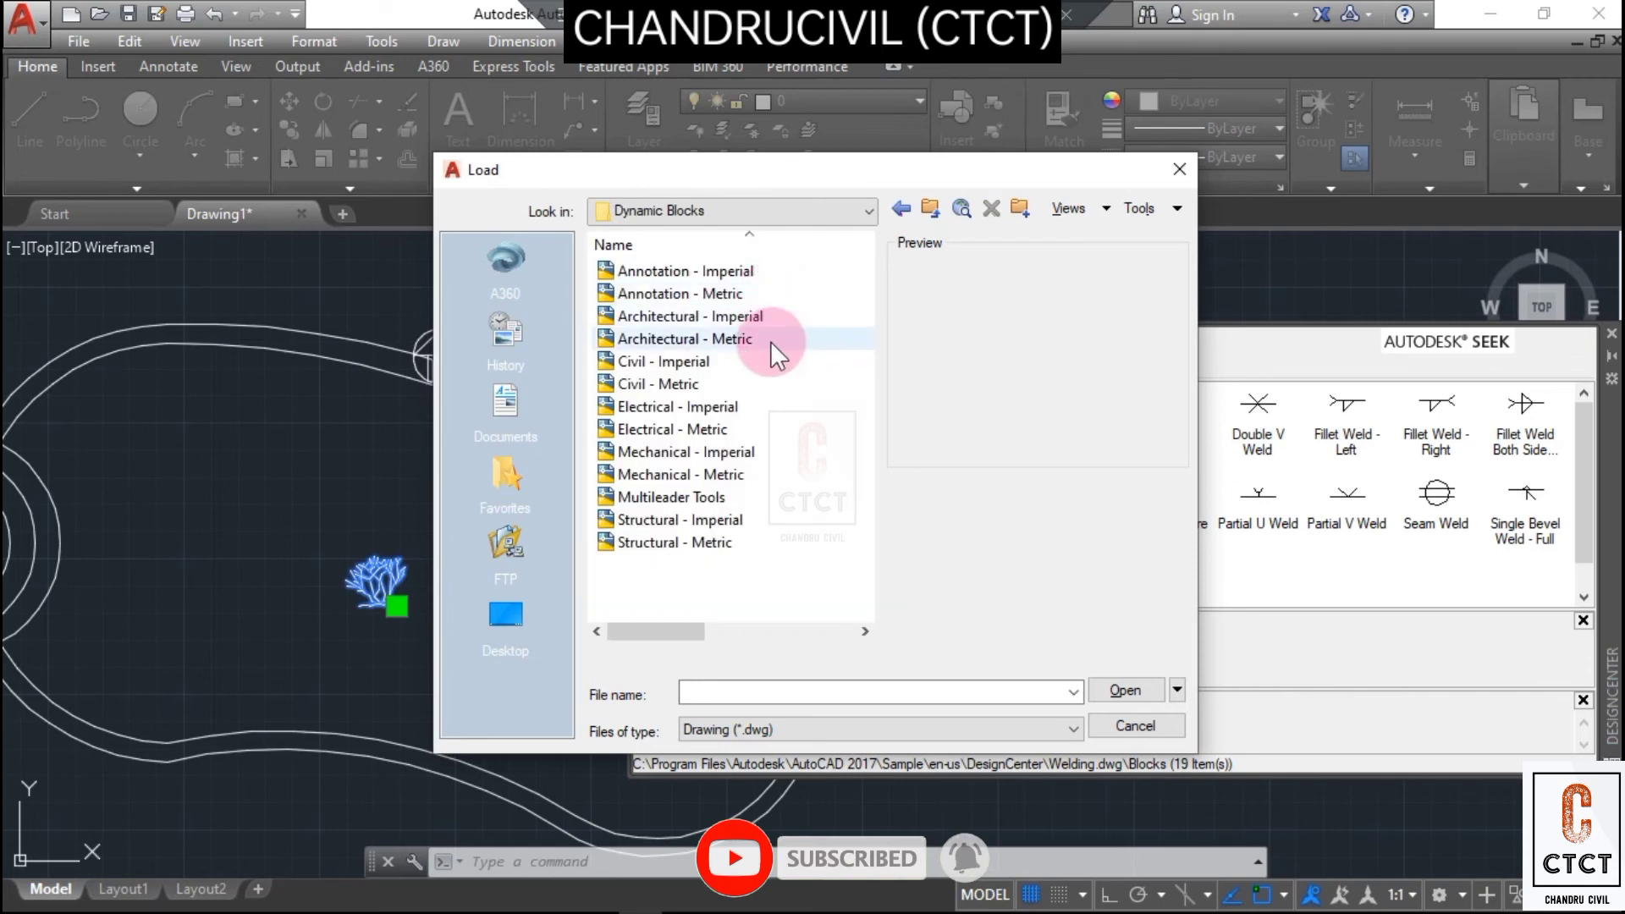
# - Preview several dynamic block drawings, including Civil - Metric, Multileader Tools and Architectural - Imperial, and close DesignCenter without loading any
pyautogui.click(686, 272)
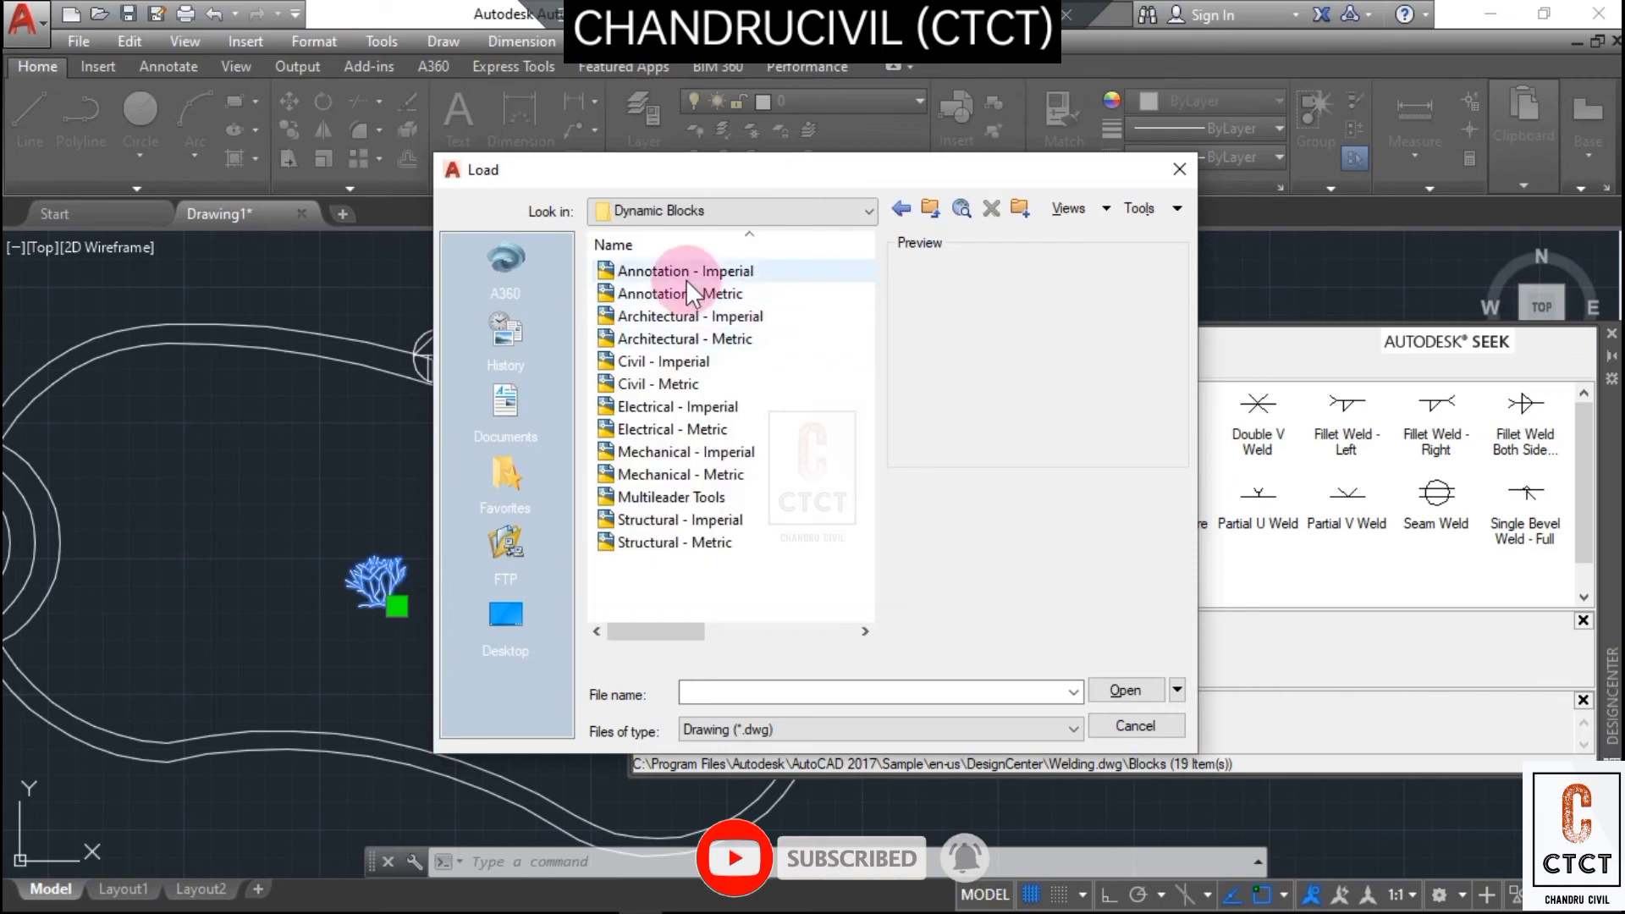
pyautogui.click(688, 361)
pyautogui.click(671, 385)
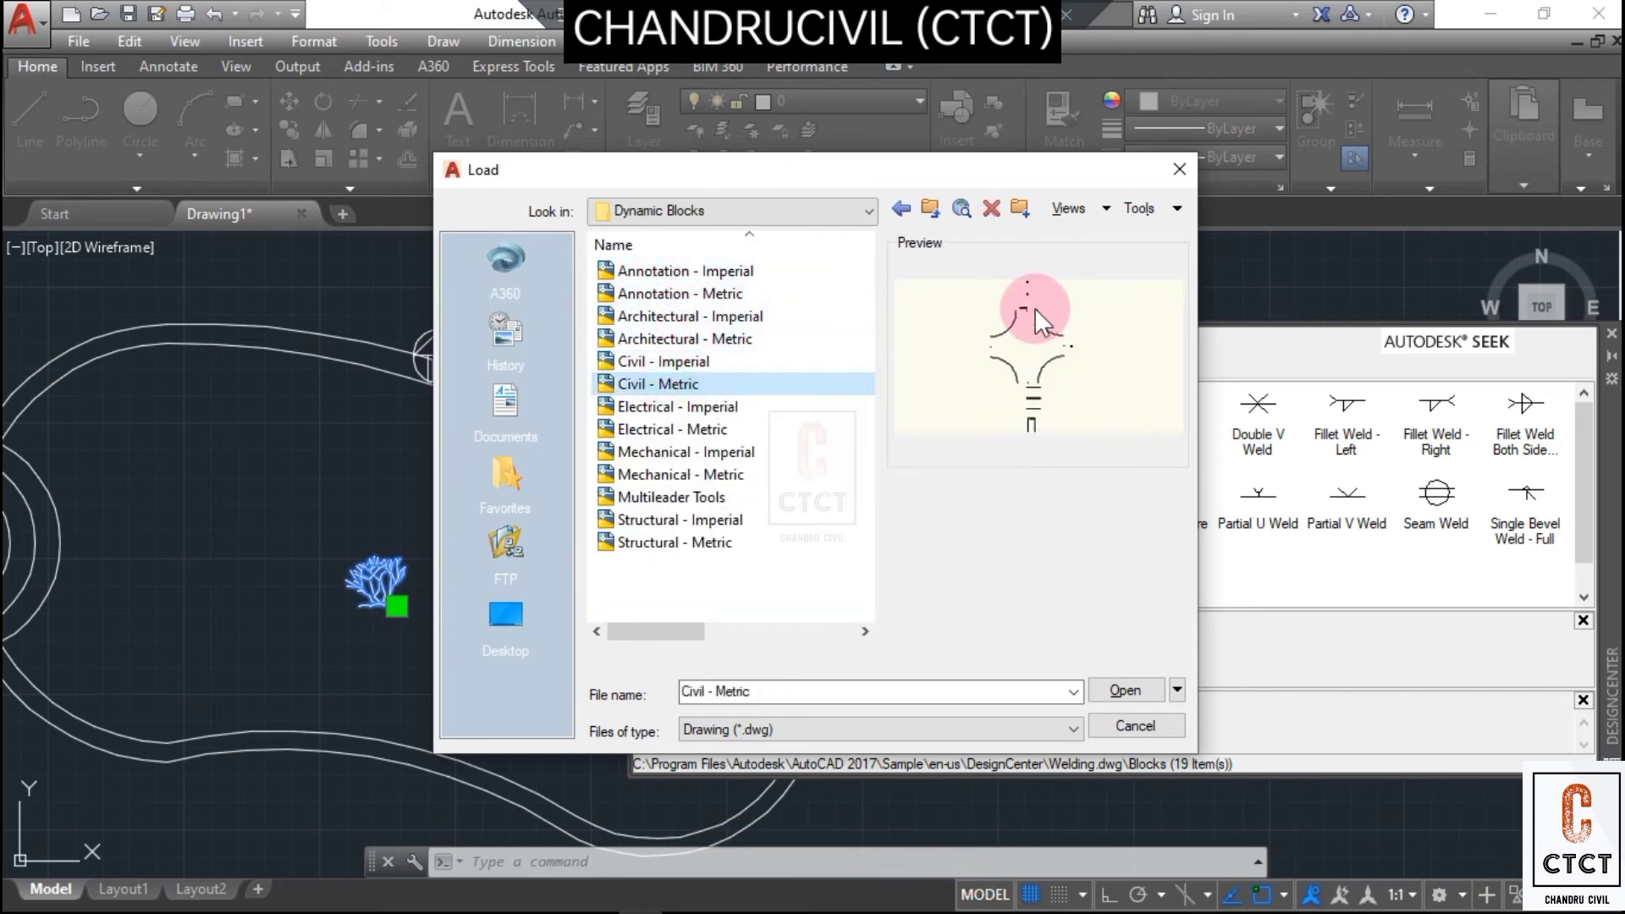
pyautogui.click(727, 423)
pyautogui.click(722, 450)
pyautogui.click(706, 497)
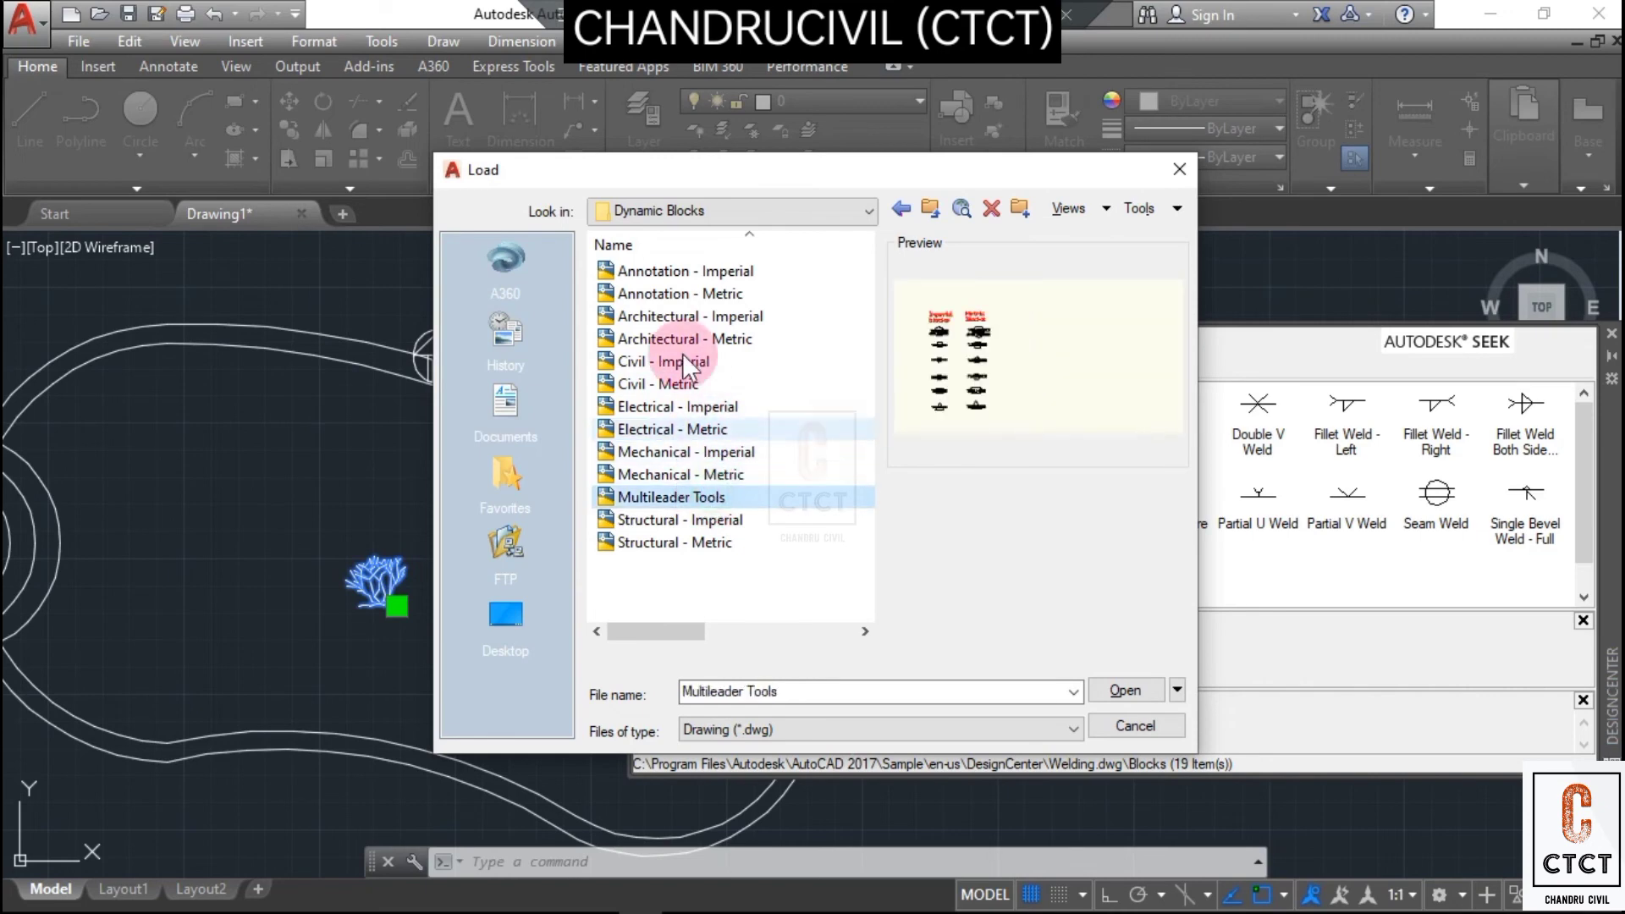
pyautogui.click(673, 317)
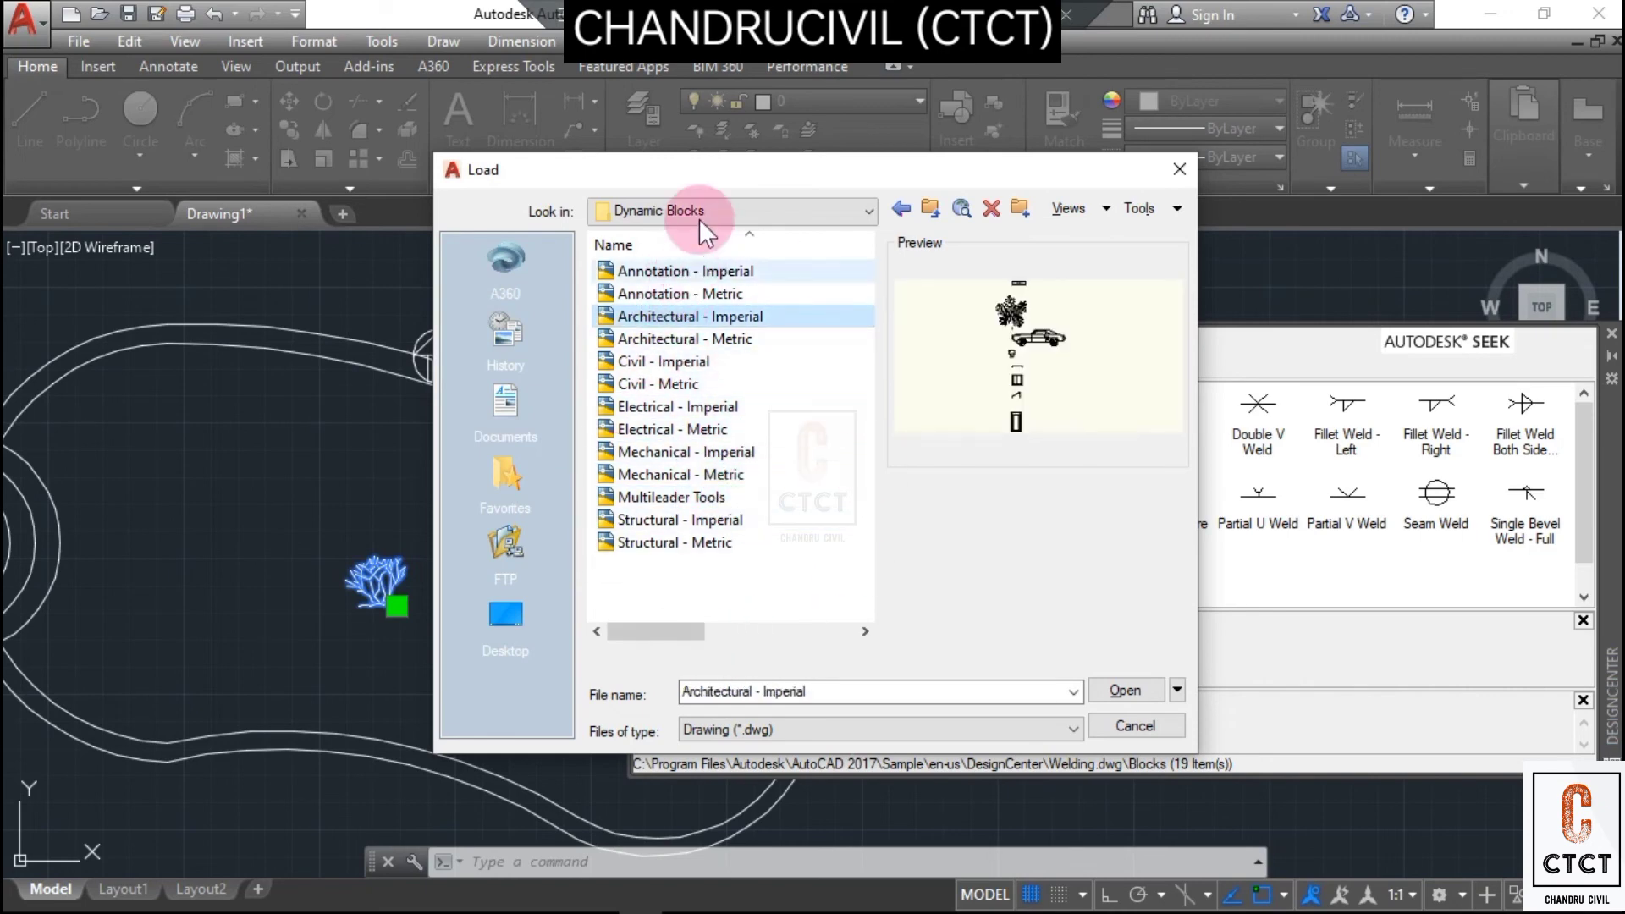
pyautogui.click(1178, 169)
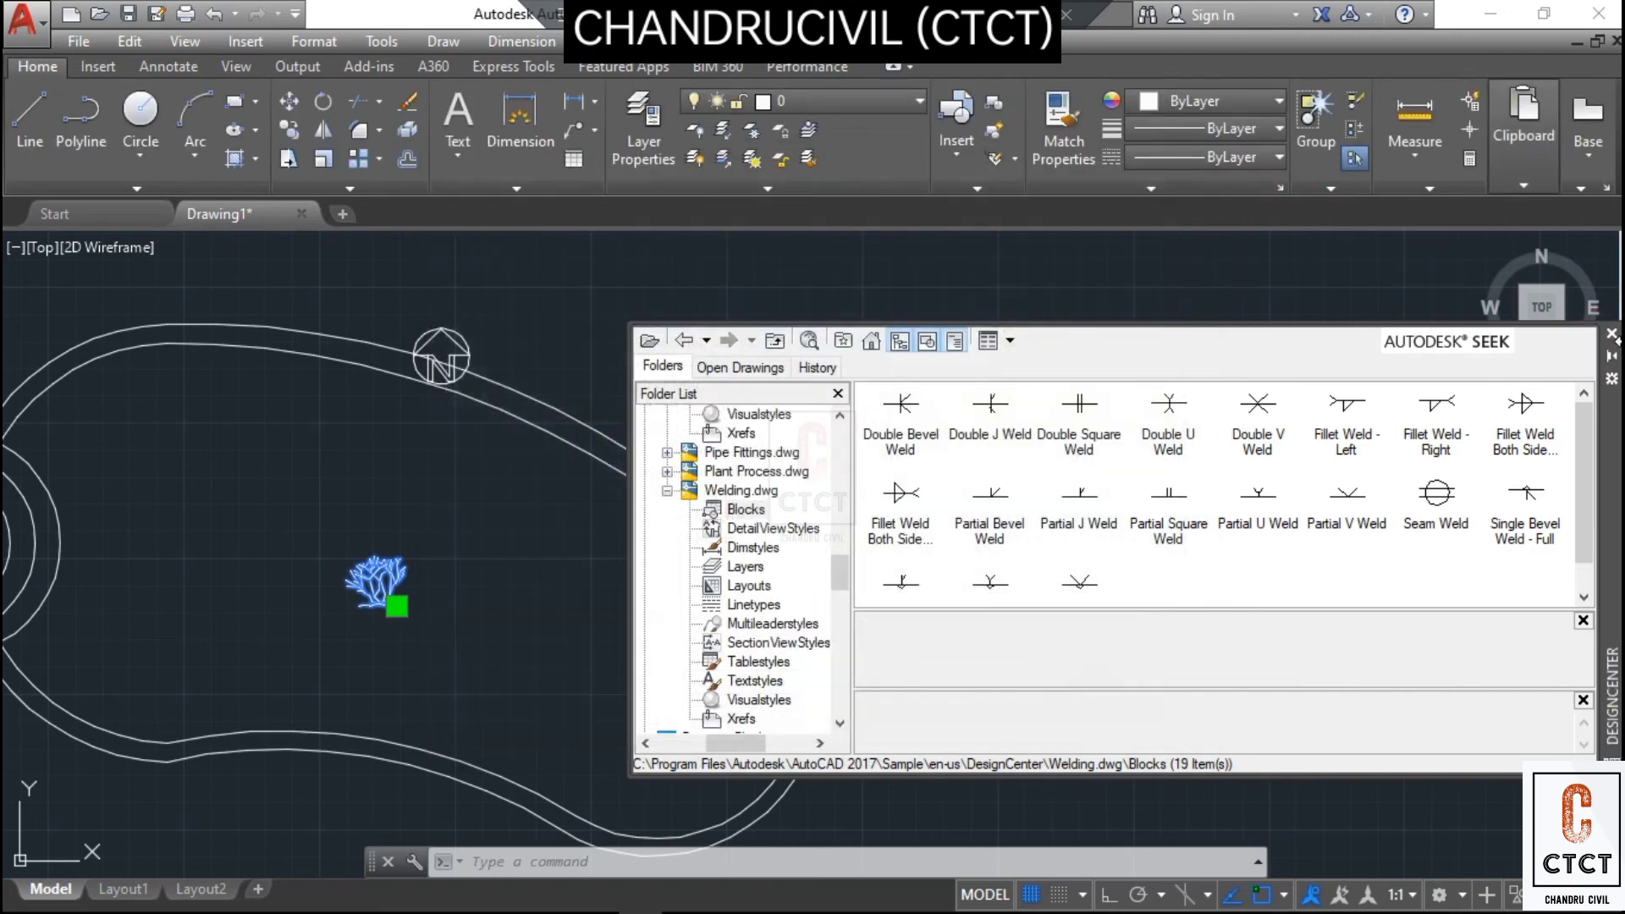
pyautogui.click(1610, 335)
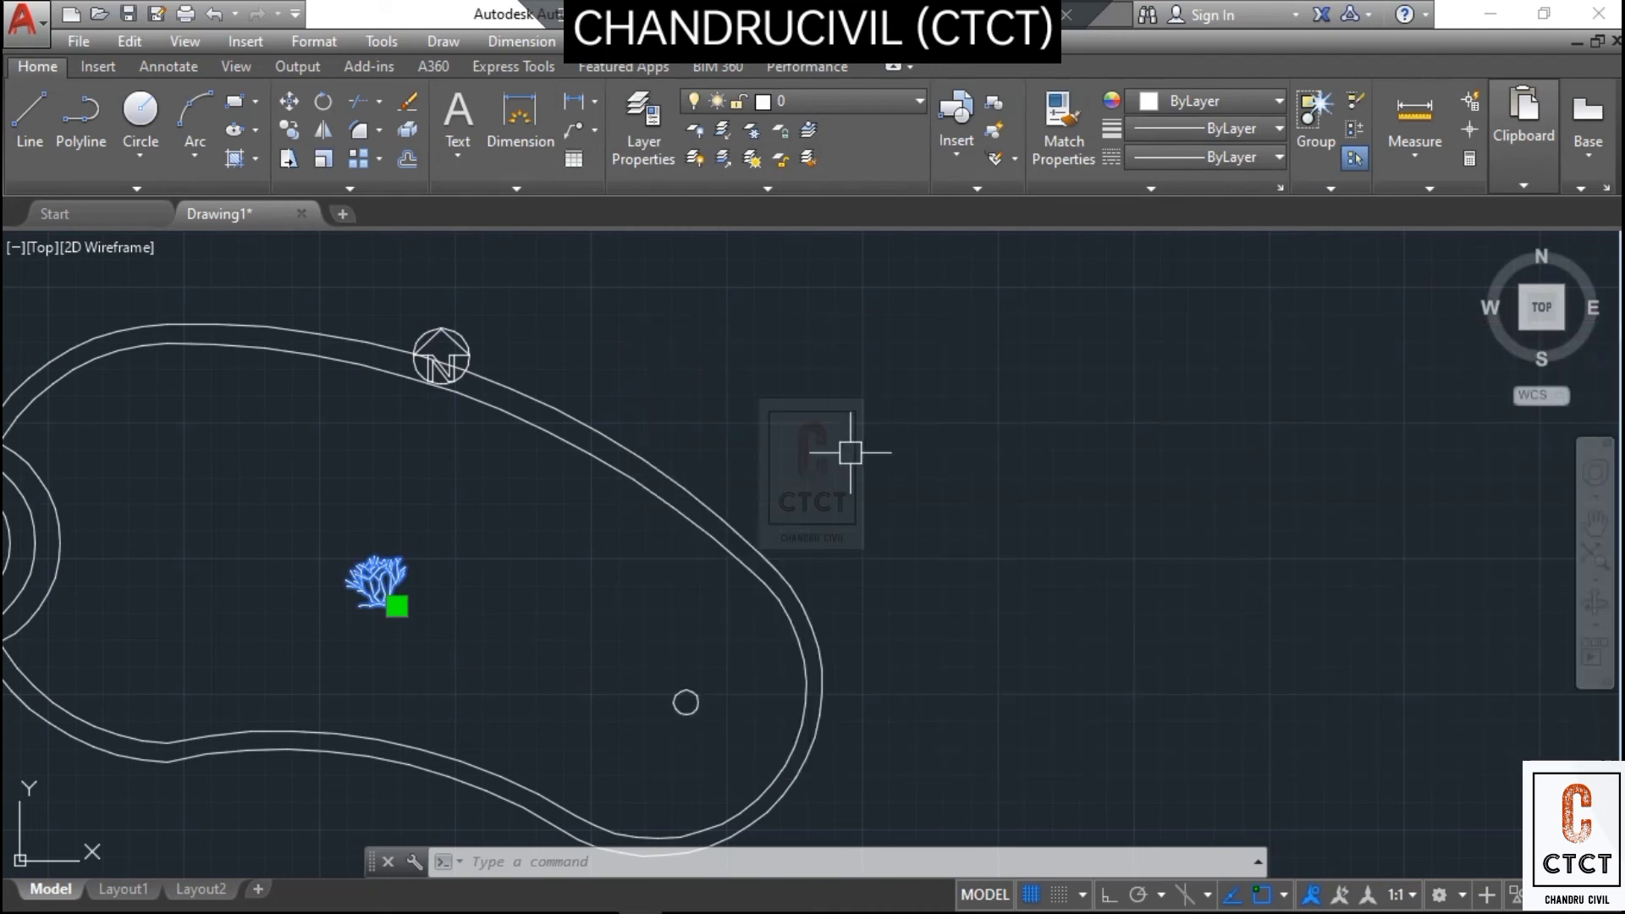
# - Open the Tool Palettes with the TP command to view the Civil block samples, and close them again
pyautogui.write('tp')
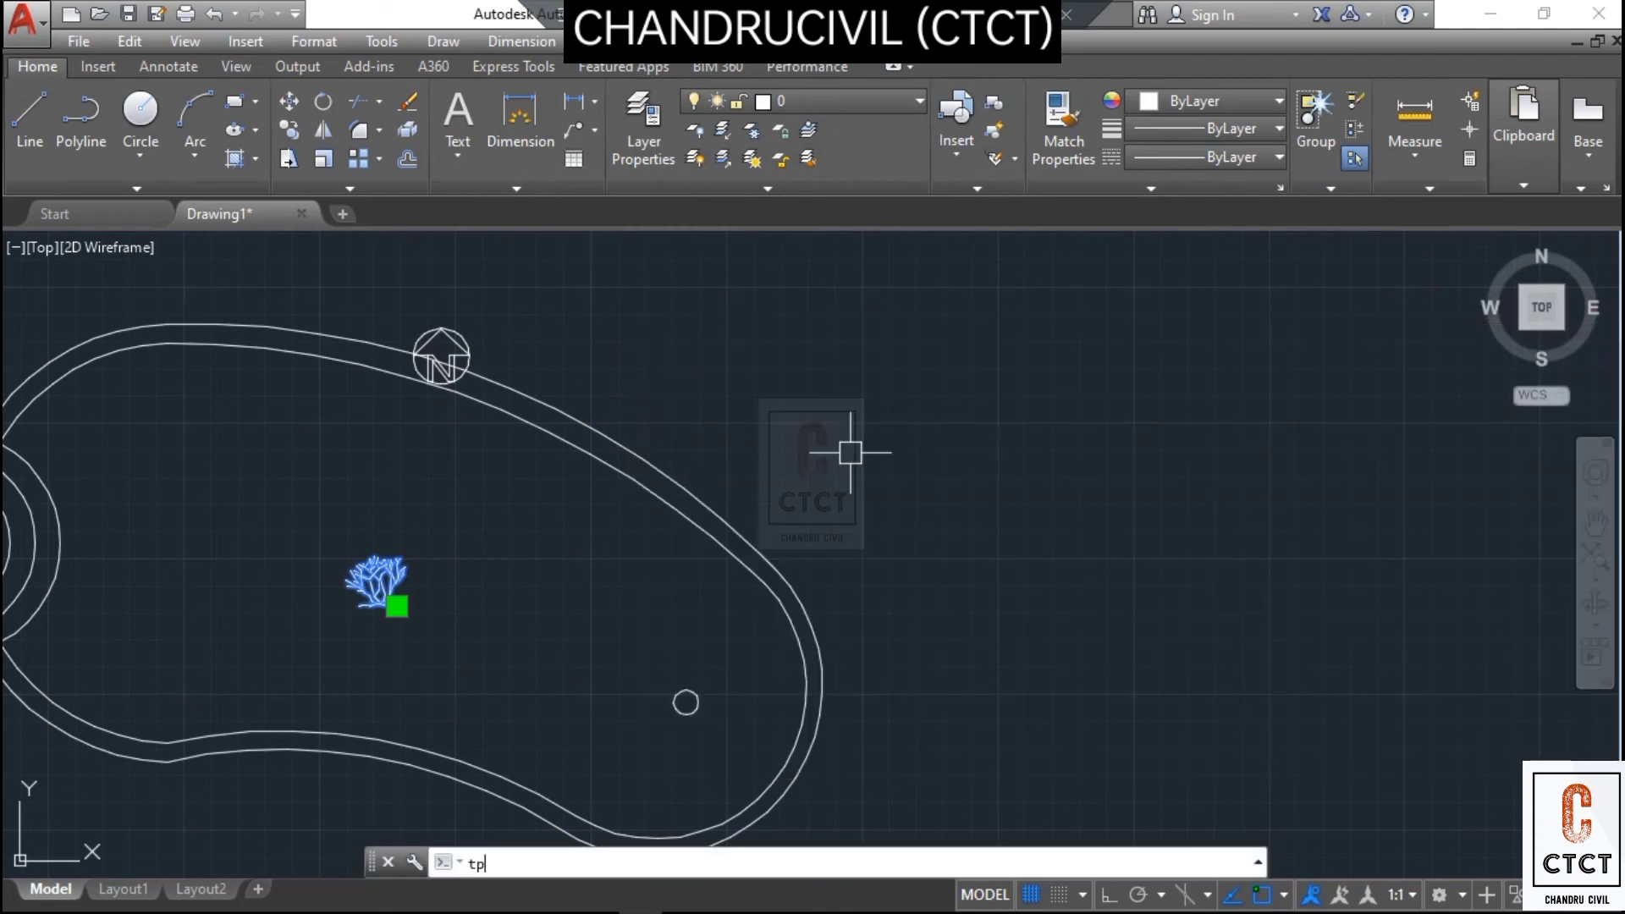
pyautogui.press('Return')
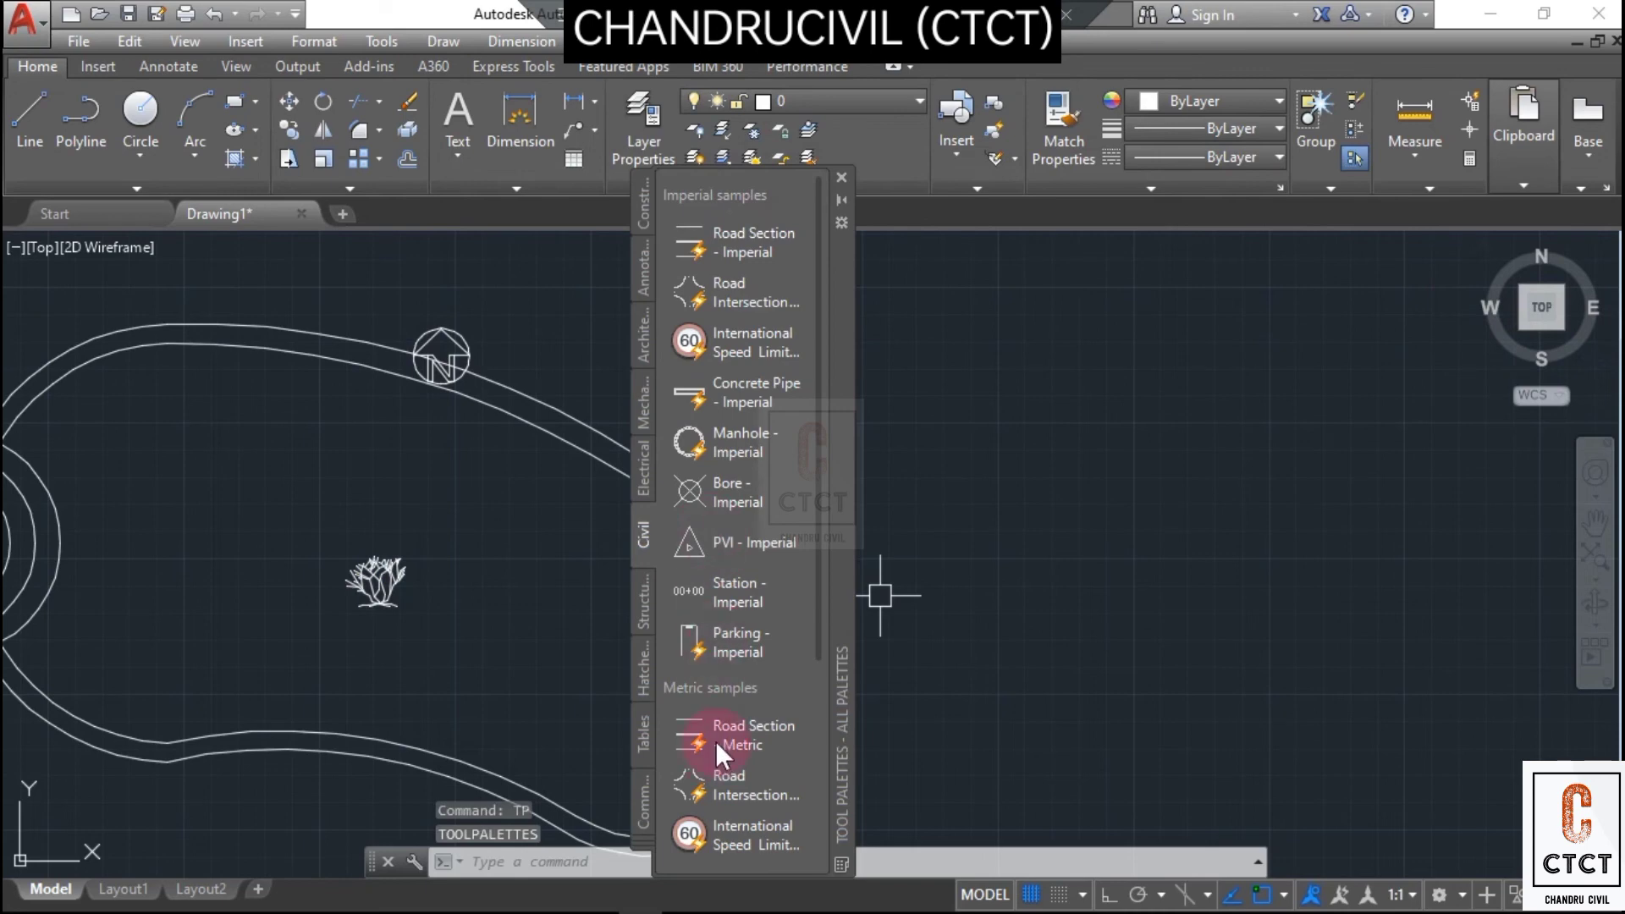
pyautogui.click(841, 178)
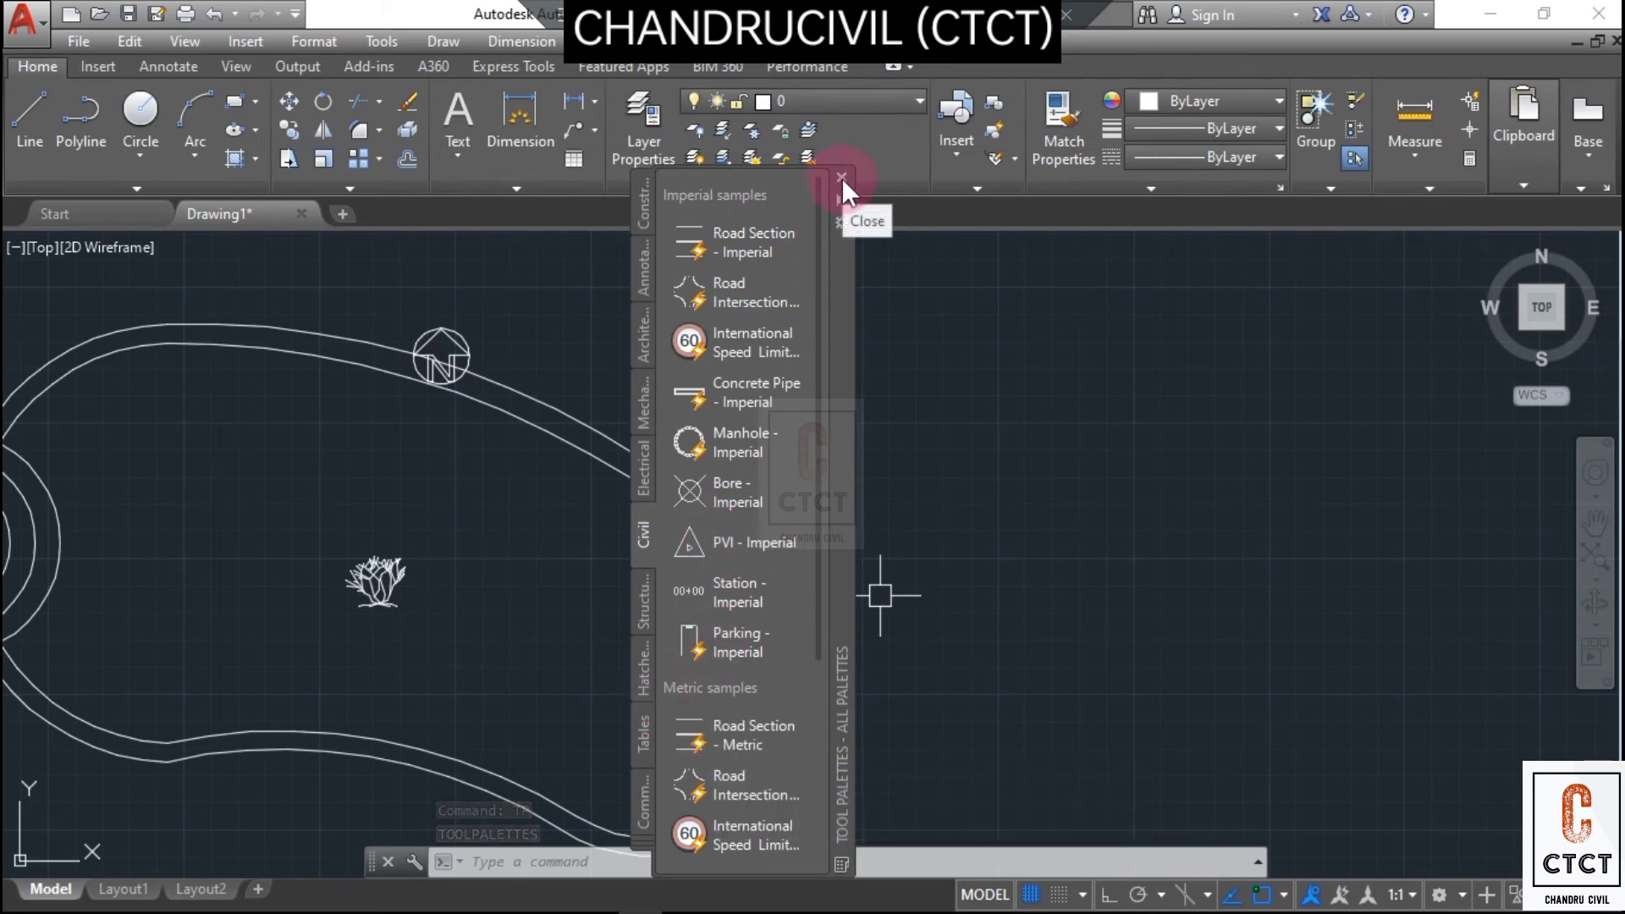
pyautogui.click(683, 389)
pyautogui.click(843, 177)
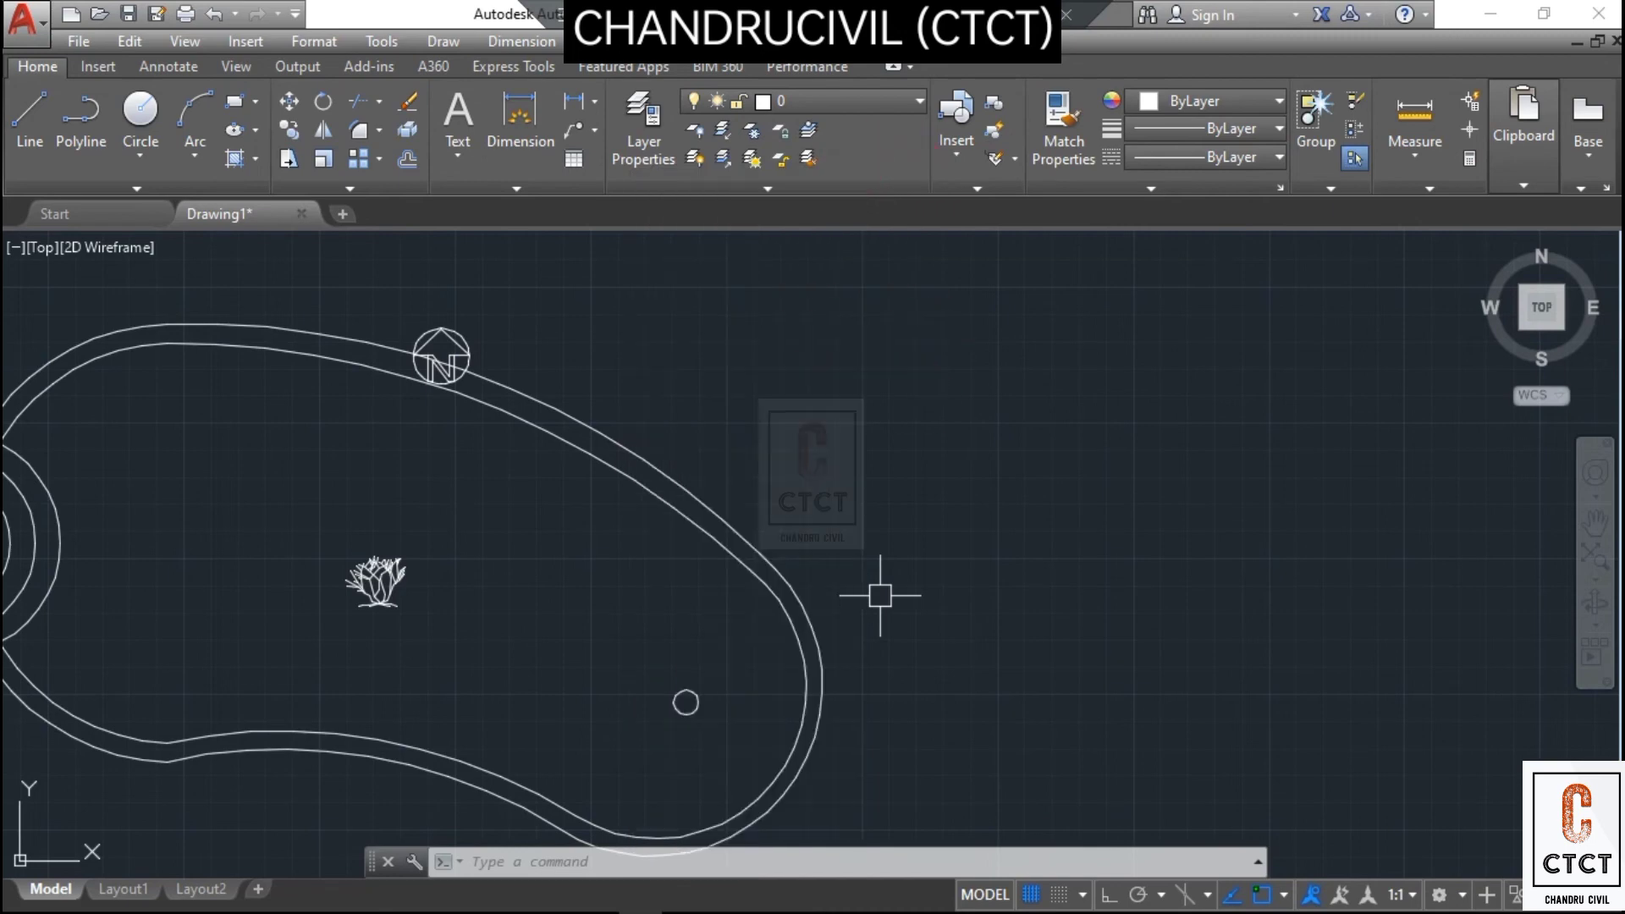
# - Move the six-chair dining table block by its grip to the empty area right of the other furniture
pyautogui.scroll(-3, 1075, 673)
pyautogui.moveTo(960, 644); pyautogui.dragTo(1112, 479, button='middle')
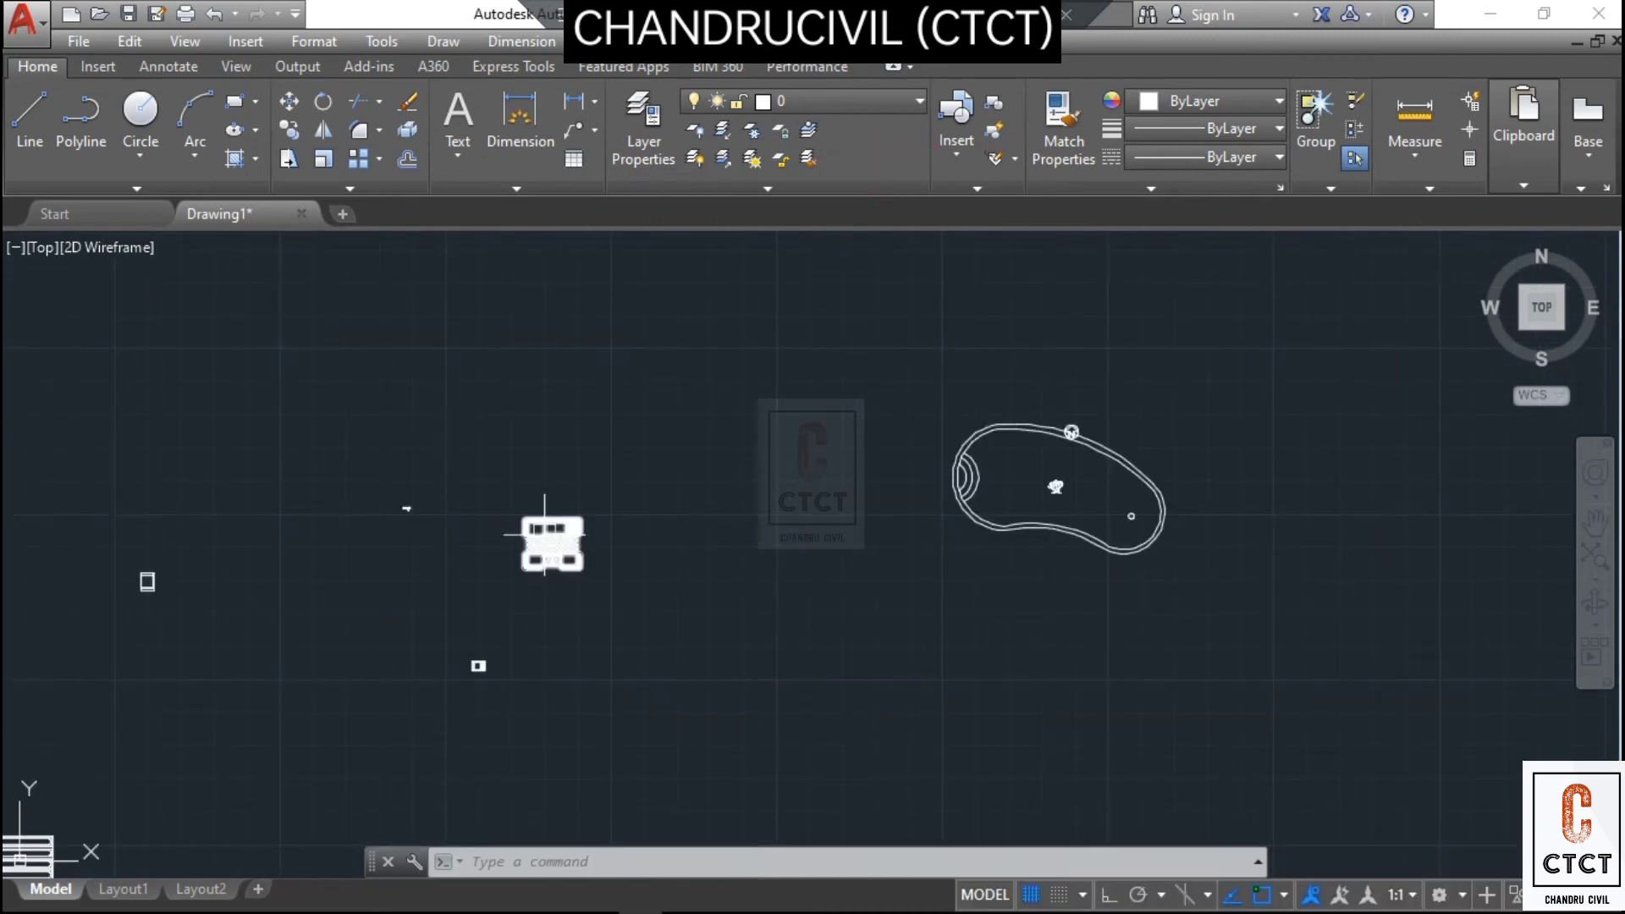
pyautogui.moveTo(544, 534); pyautogui.dragTo(965, 355, button='middle')
pyautogui.moveTo(359, 620)
pyautogui.mouseDown(button='middle')
pyautogui.moveTo(545, 508)
pyautogui.moveTo(771, 422)
pyautogui.mouseUp(button='middle')
pyautogui.scroll(1, 548, 492)
pyautogui.moveTo(696, 562)
pyautogui.mouseDown(button='middle')
pyautogui.moveTo(714, 535)
pyautogui.moveTo(910, 460)
pyautogui.mouseUp(button='middle')
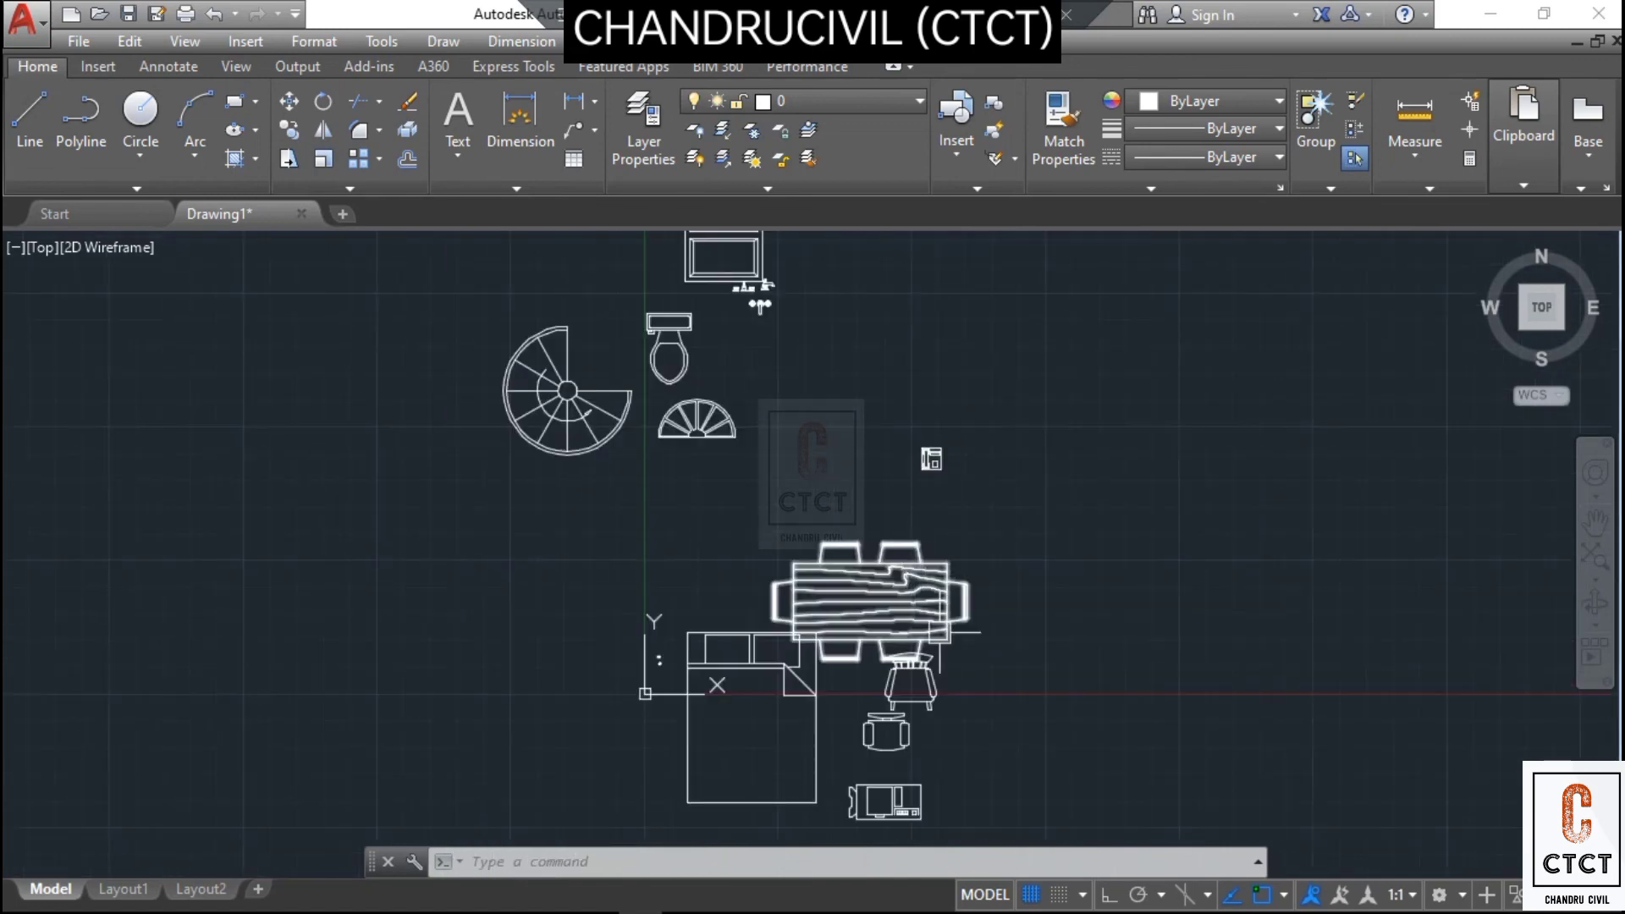
pyautogui.click(846, 608)
pyautogui.click(869, 601)
pyautogui.click(1192, 566)
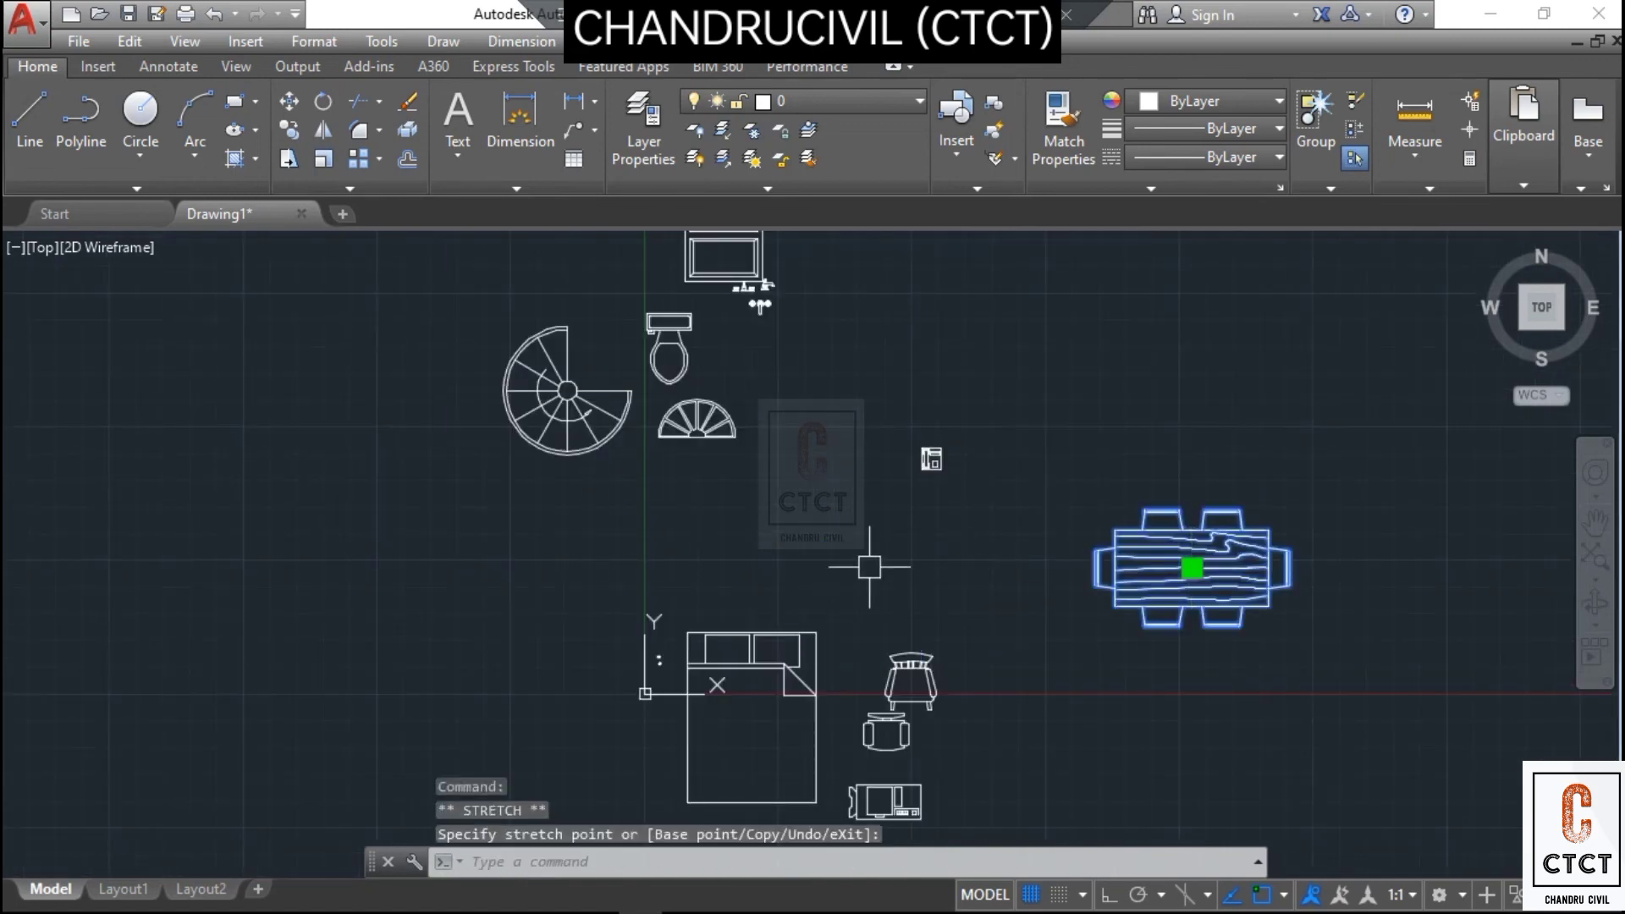
# - Move the half-round window, spiral stair and toilet blocks into a row above the bed, left of the dining table
pyautogui.moveTo(871, 563); pyautogui.dragTo(848, 558, button='middle')
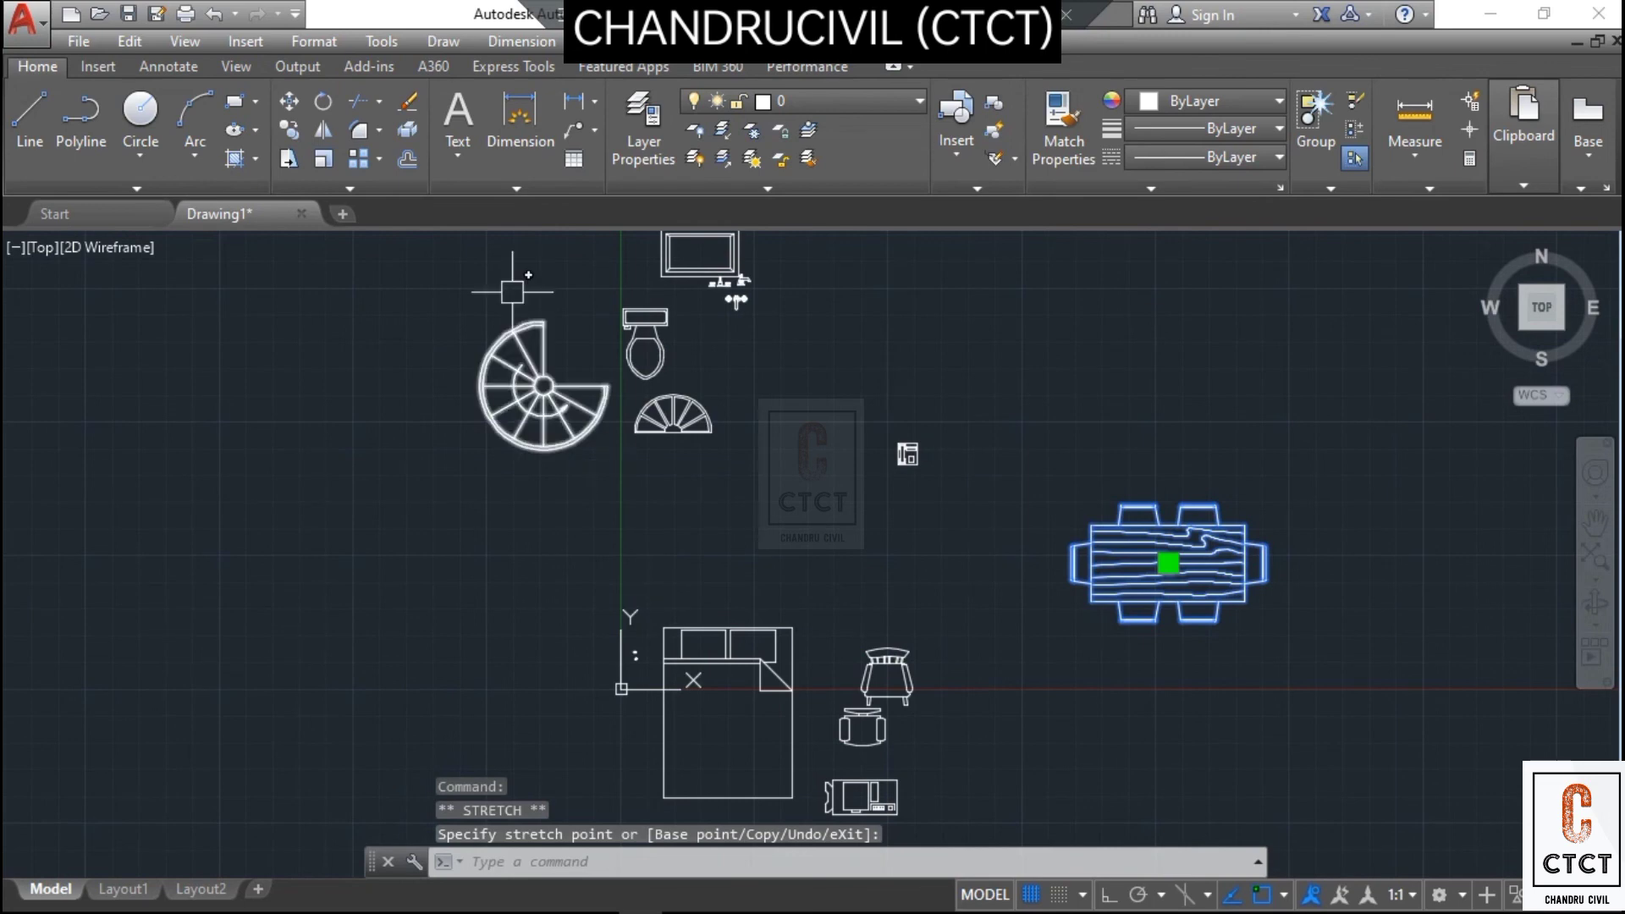
pyautogui.moveTo(797, 426); pyautogui.dragTo(808, 553, button='middle')
pyautogui.click(461, 352)
pyautogui.click(798, 664)
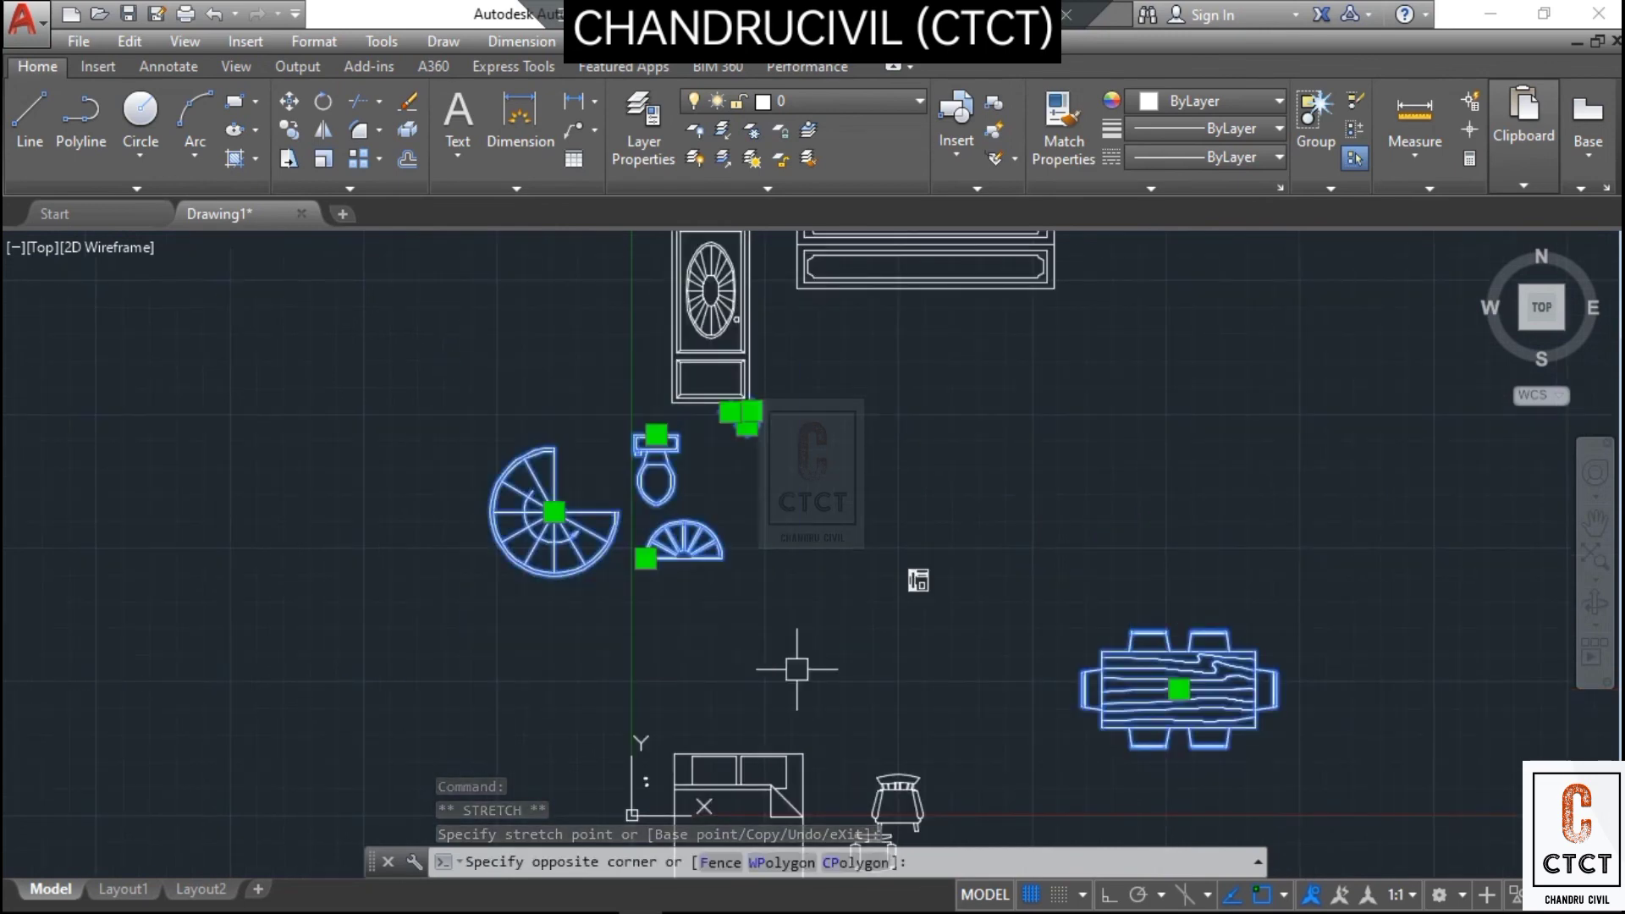
pyautogui.click(637, 569)
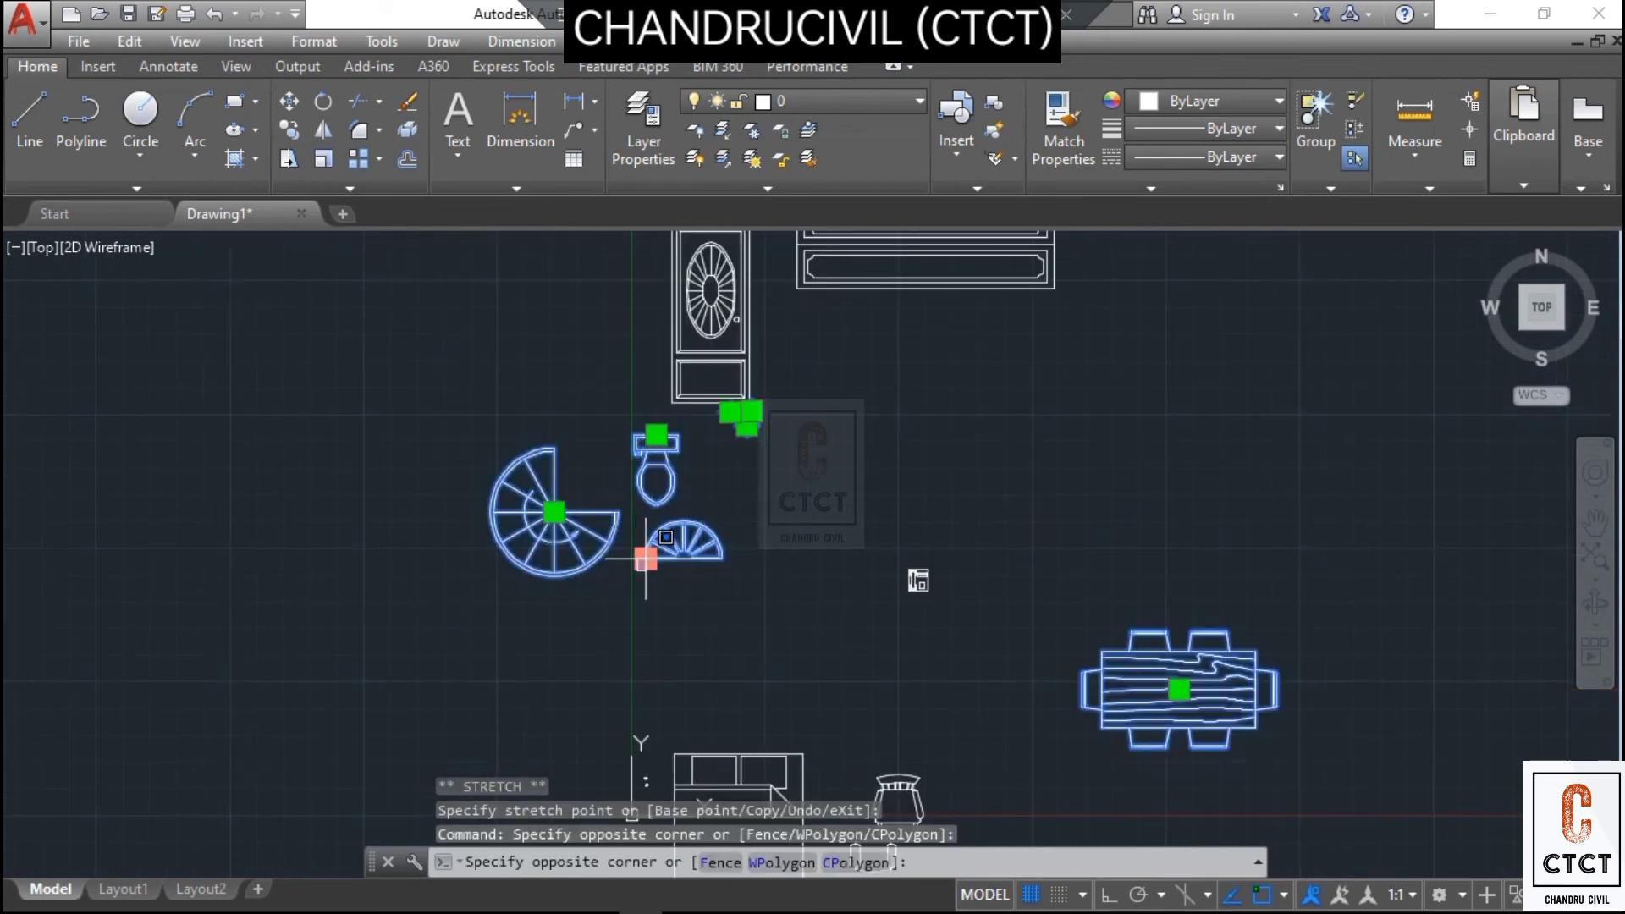
pyautogui.click(644, 622)
pyautogui.click(646, 558)
pyautogui.click(666, 704)
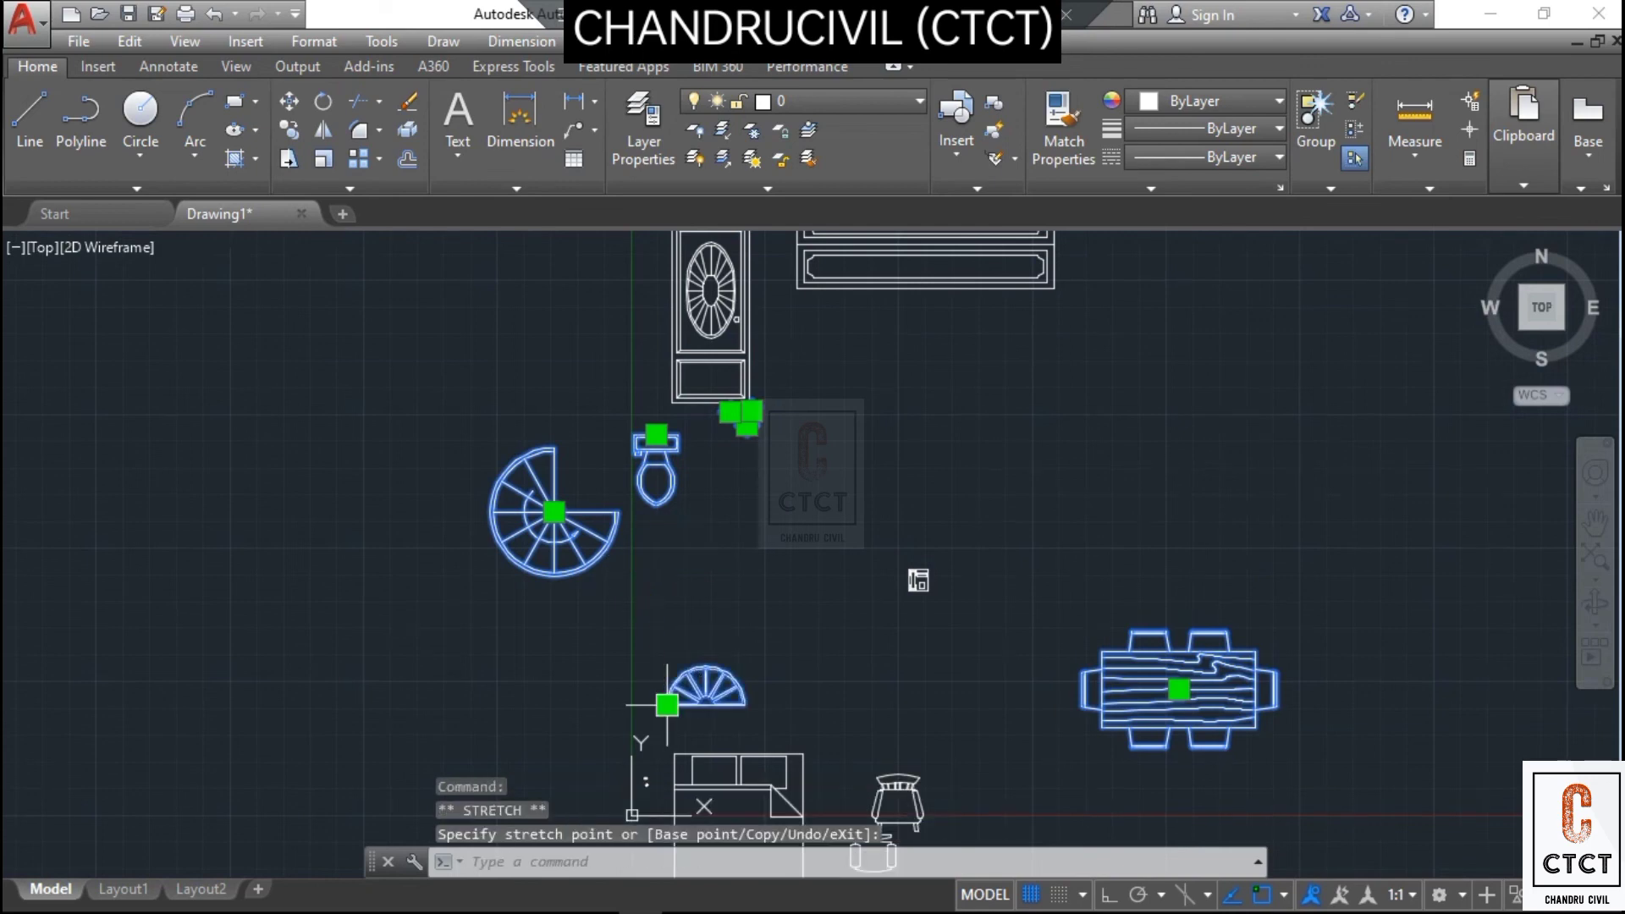
pyautogui.click(860, 704)
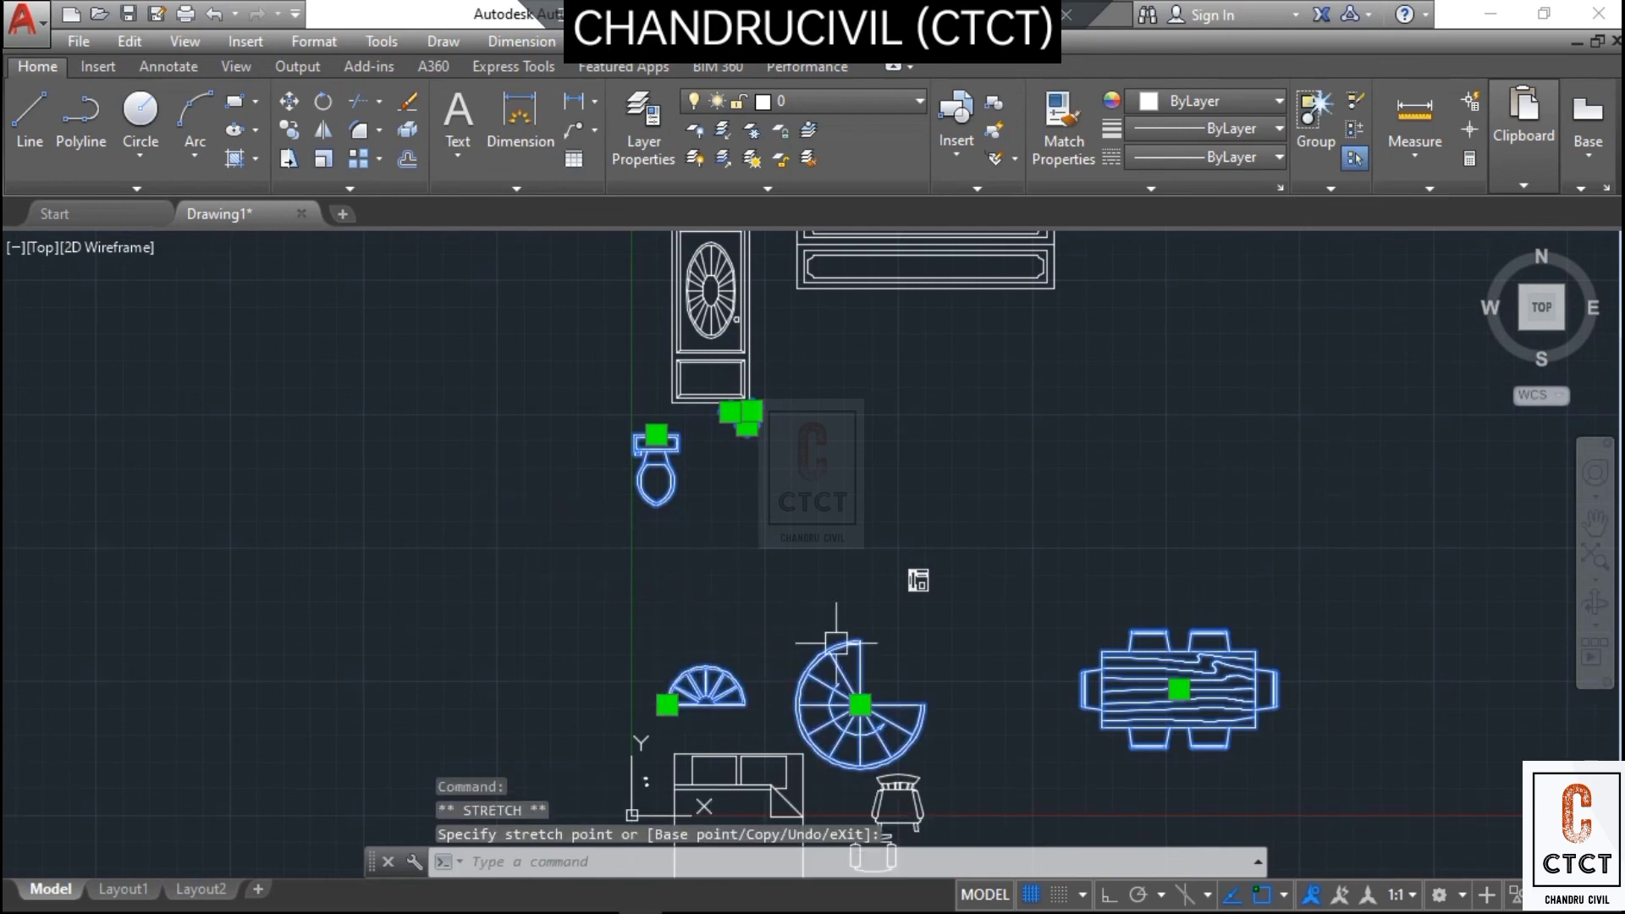
pyautogui.click(989, 678)
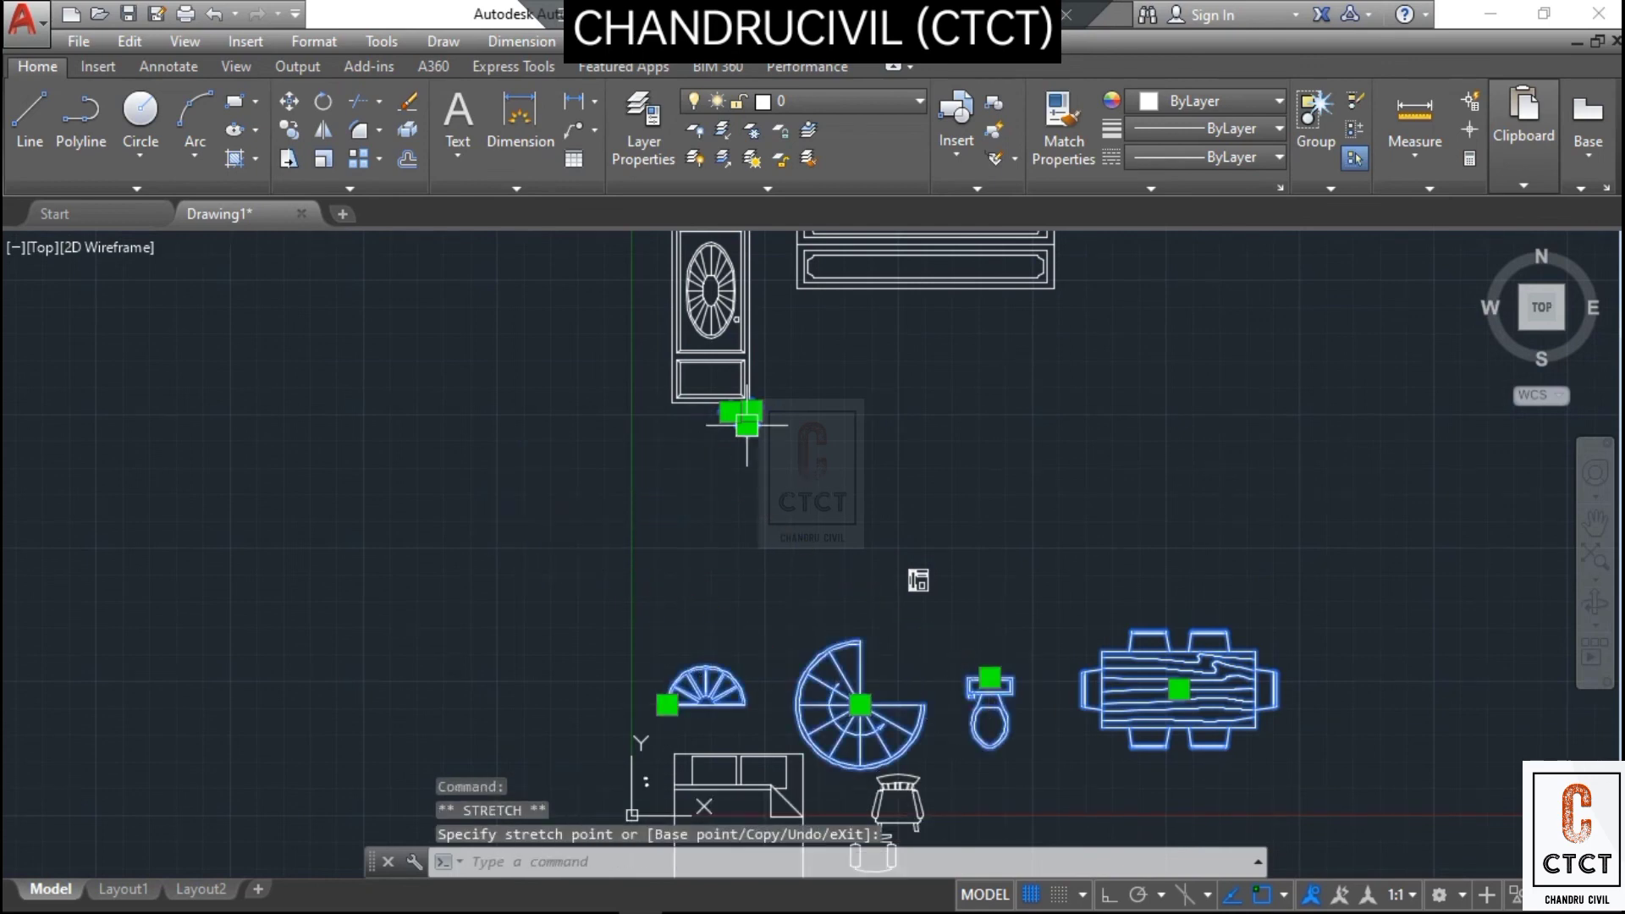
pyautogui.scroll(5, 785, 414)
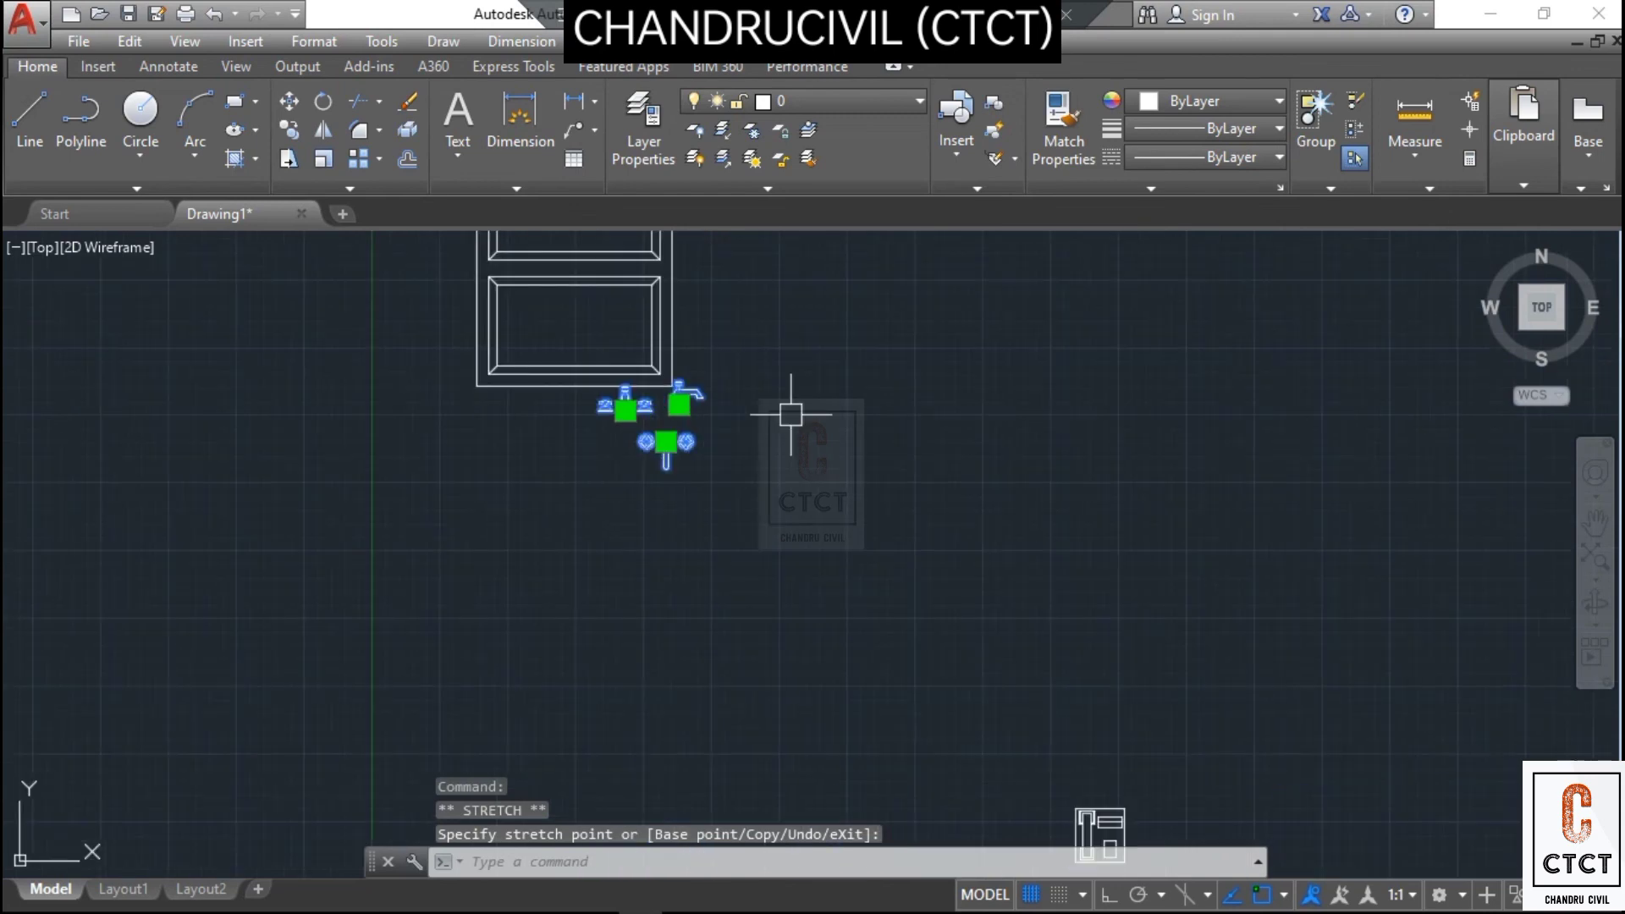
pyautogui.scroll(-8, 789, 415)
pyautogui.moveTo(876, 482); pyautogui.dragTo(667, 464, button='middle')
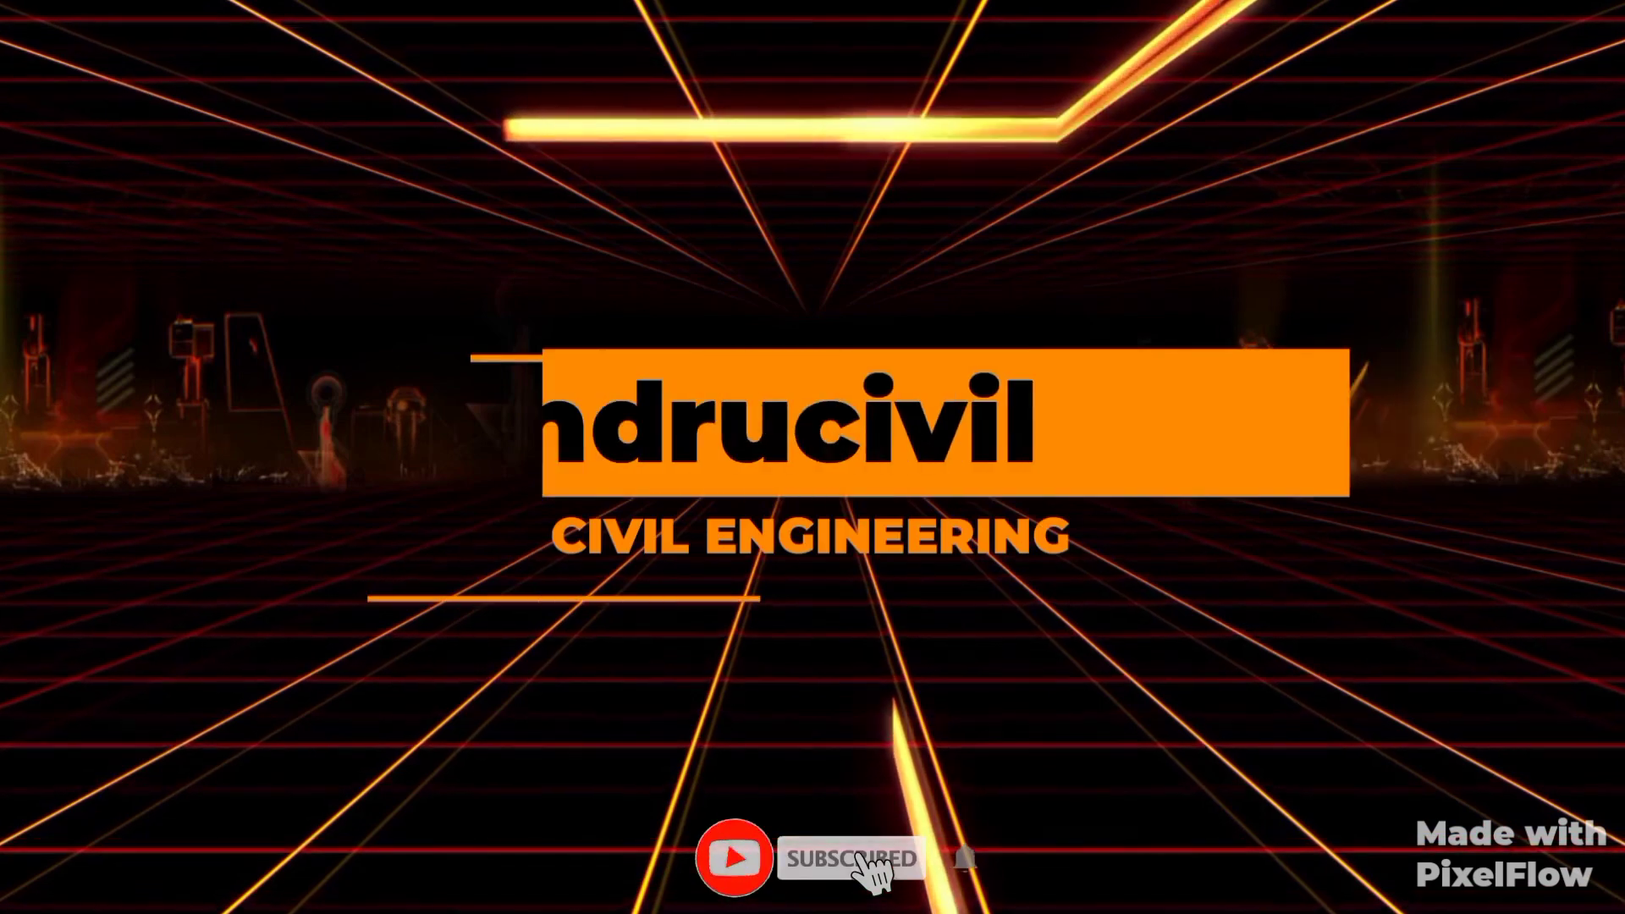